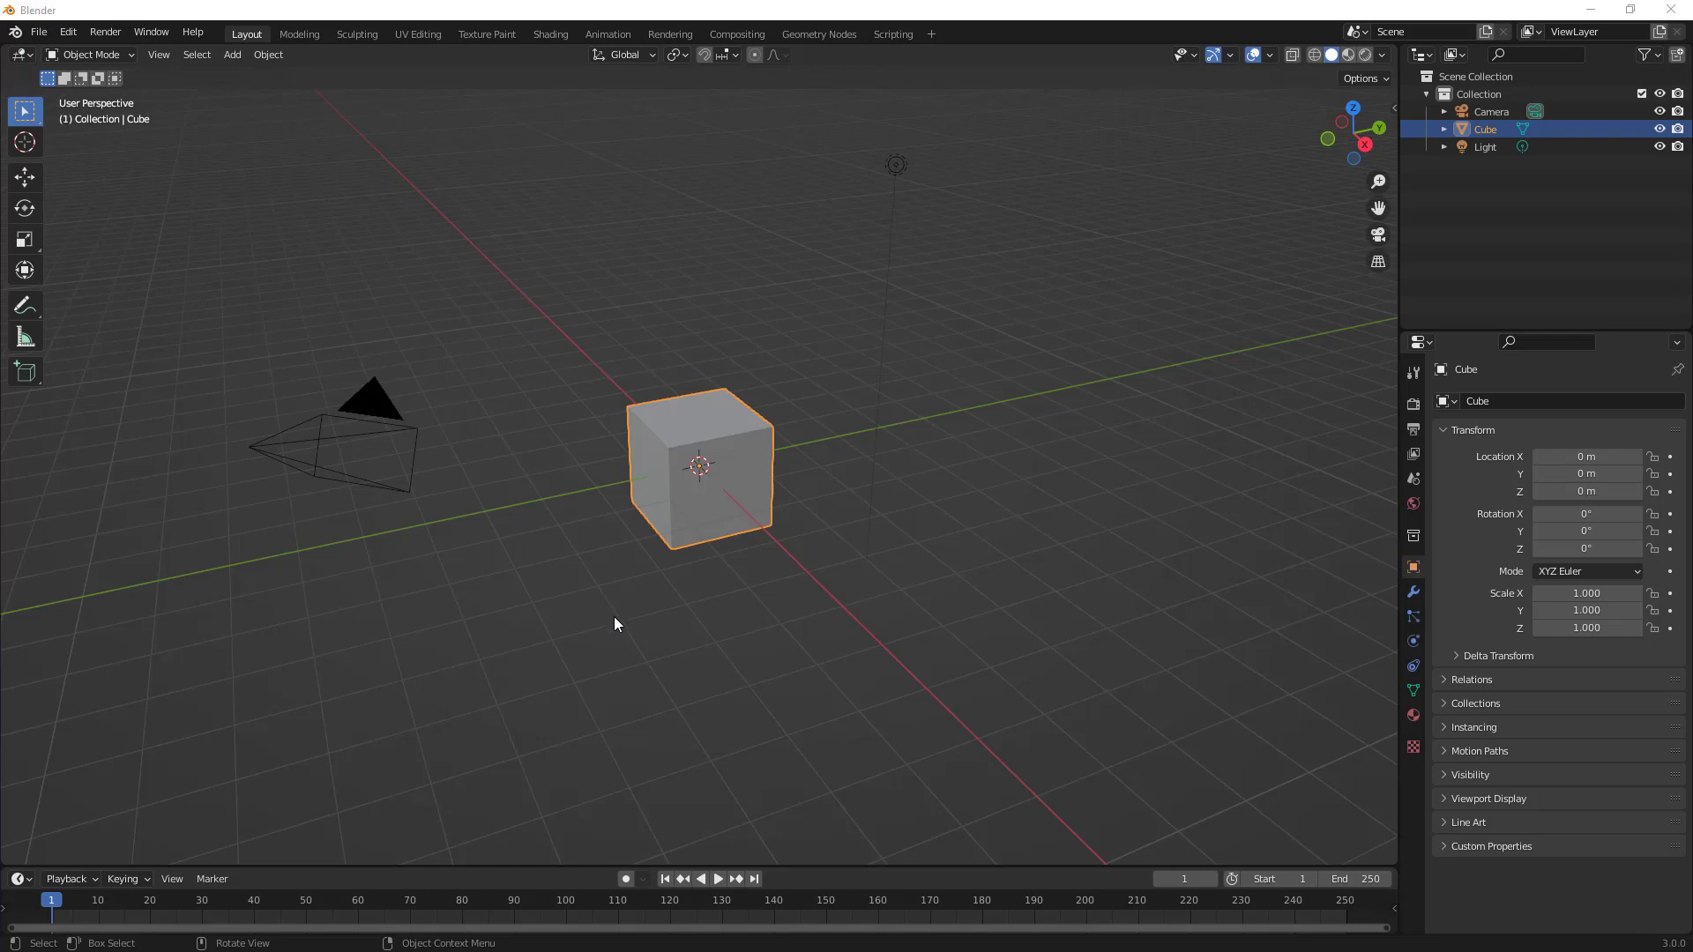
# Delete the default light and the camera from the scene
pyautogui.click(897, 167)
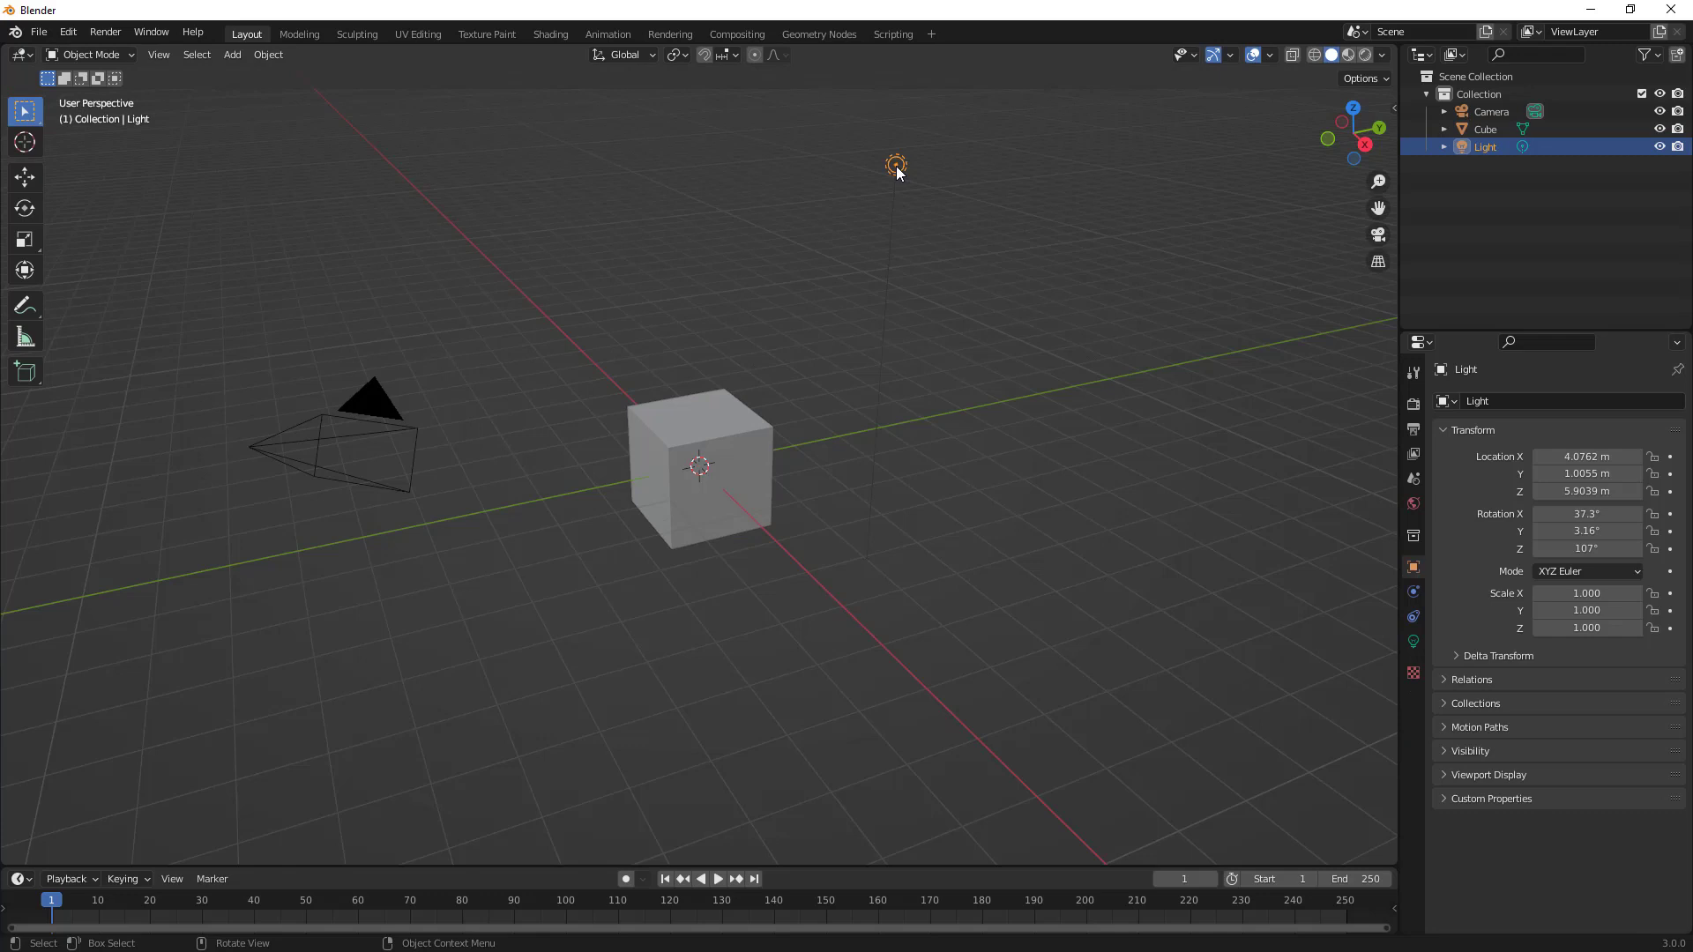
pyautogui.press('x')
pyautogui.click(896, 167)
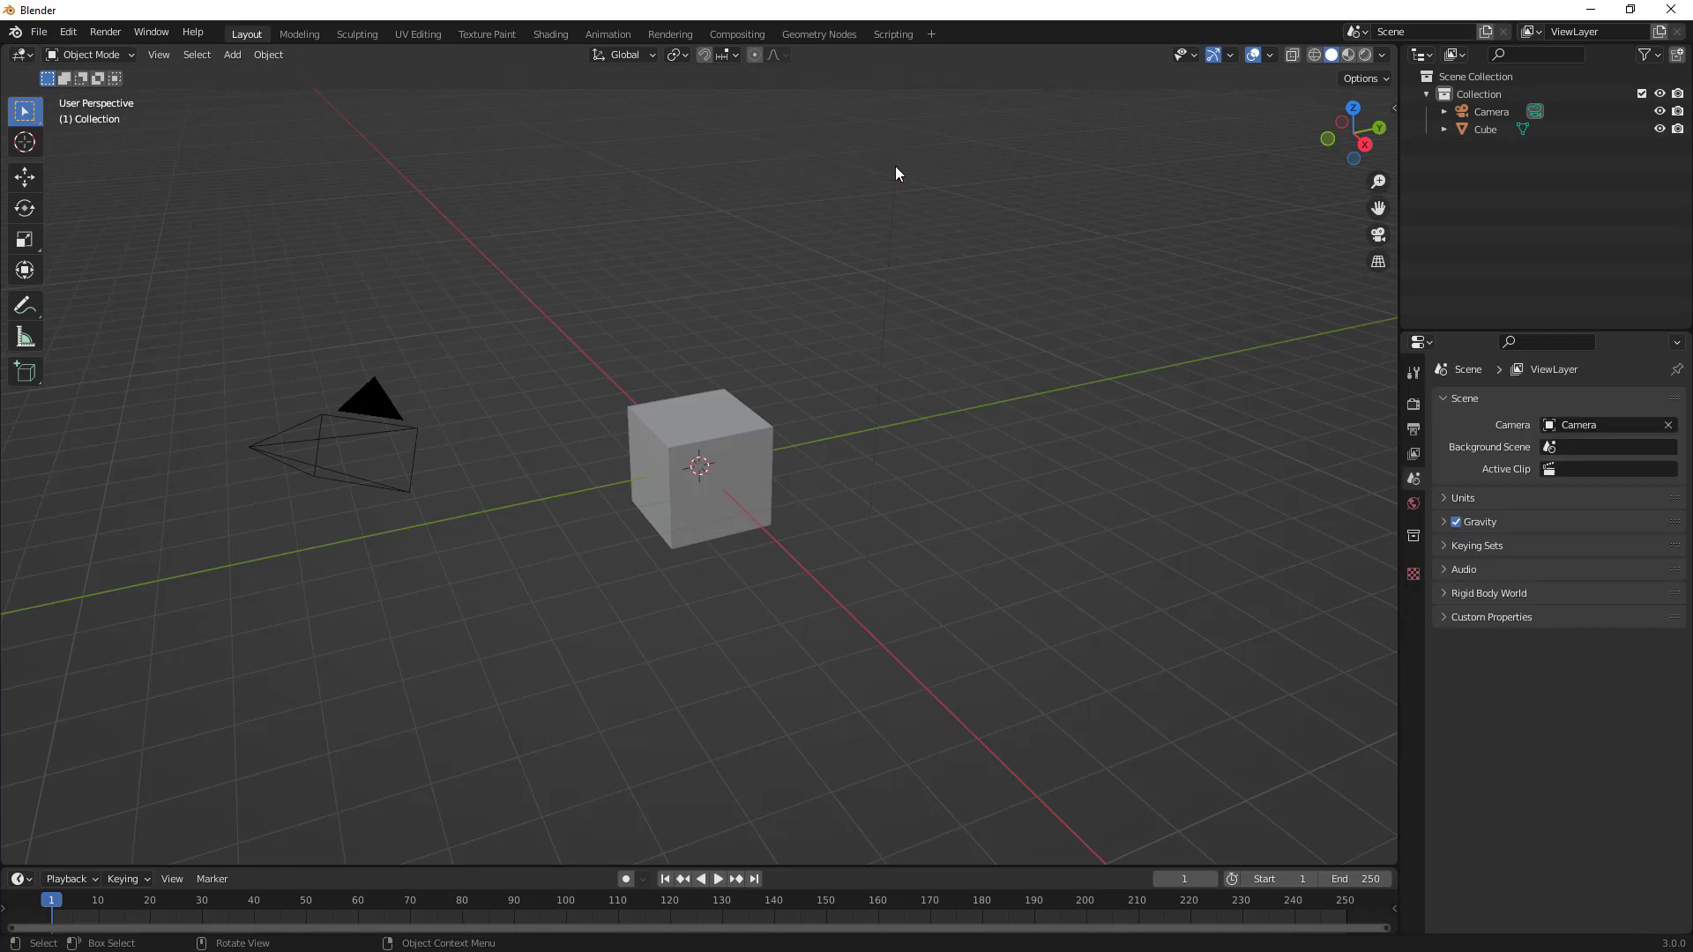
pyautogui.click(380, 430)
pyautogui.press('x')
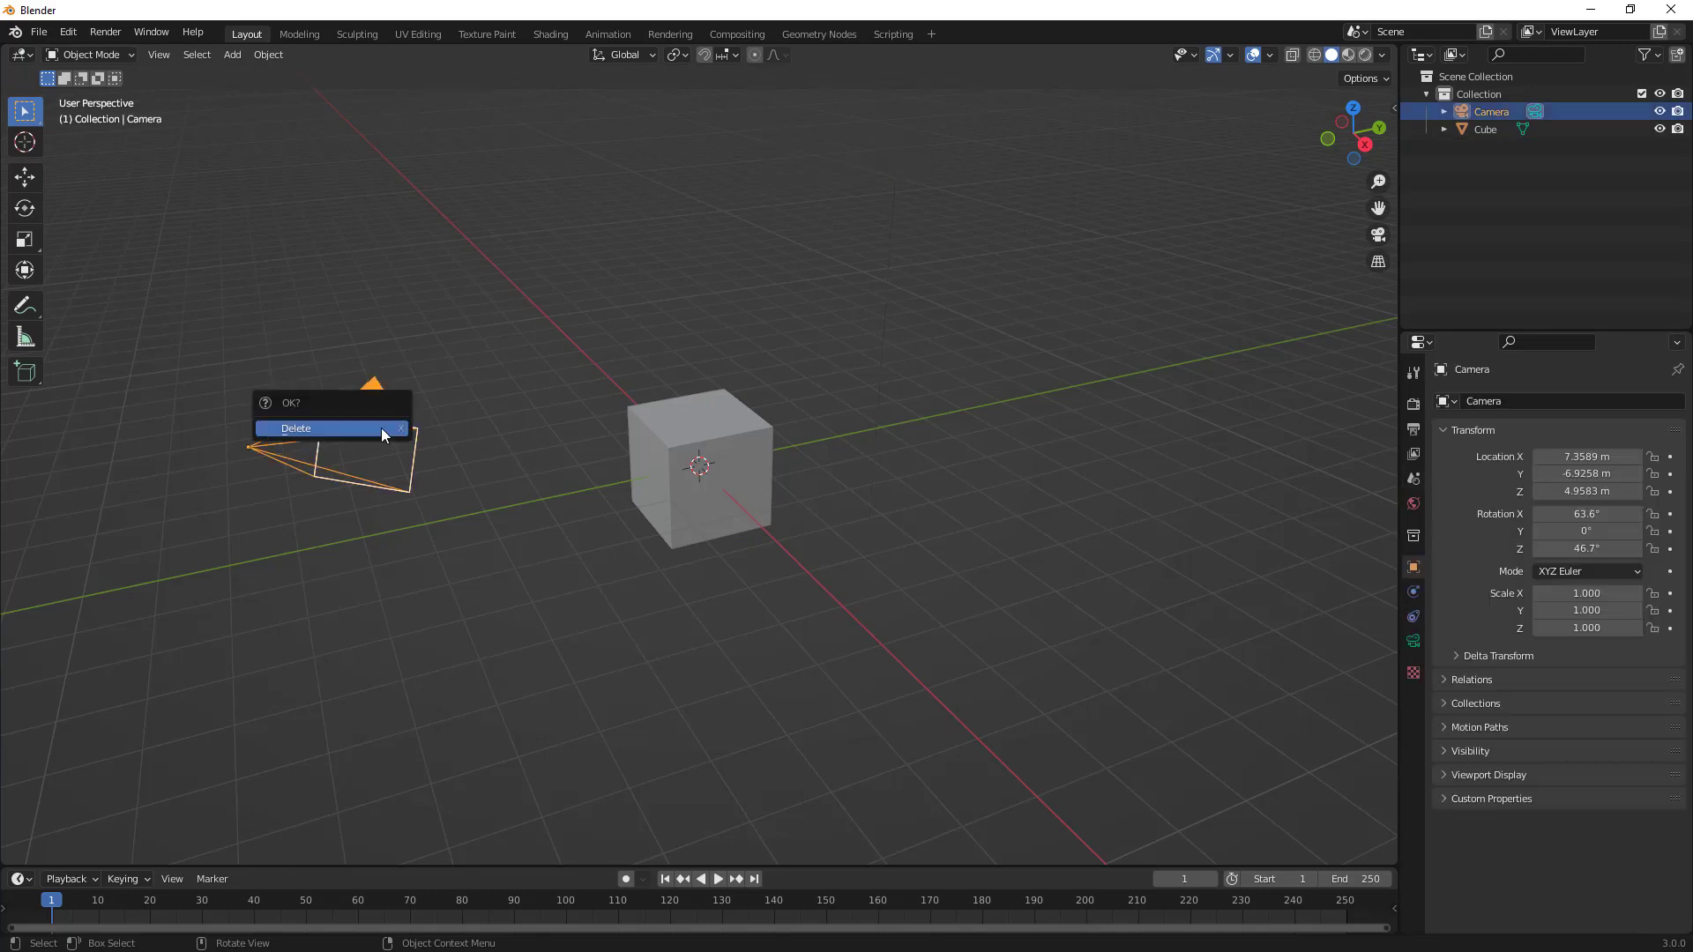
pyautogui.click(381, 429)
# Delete the cube's +X front face and its bottom face in Edit Mode, using face selection
pyautogui.click(722, 450)
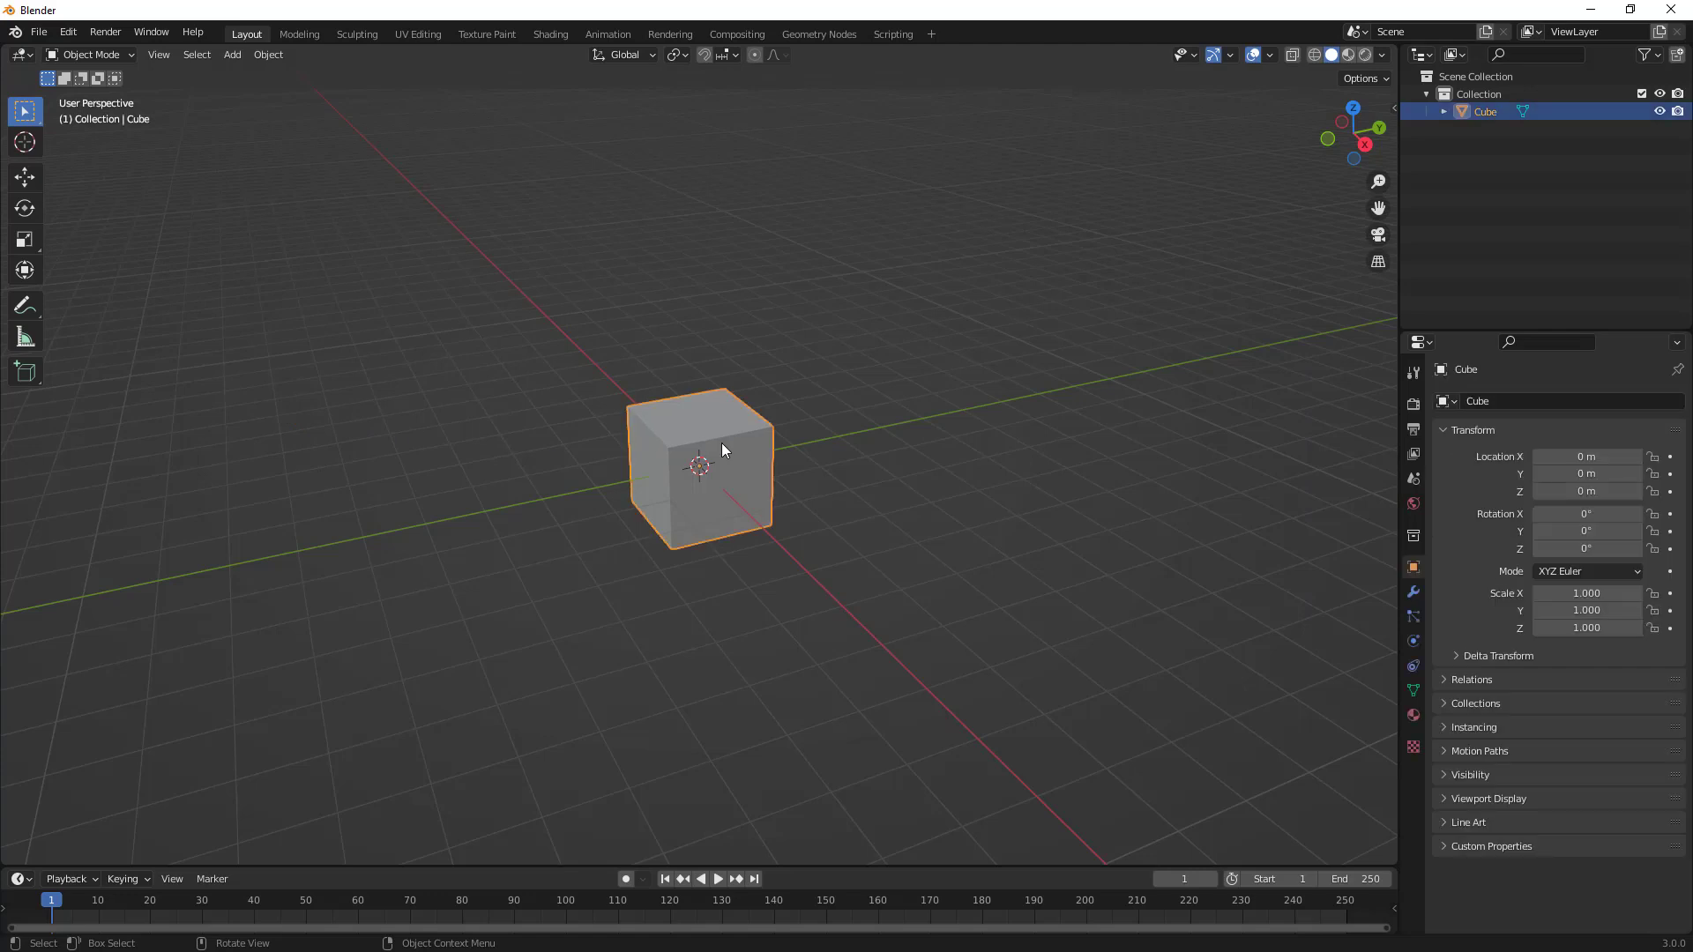
pyautogui.press('Tab')
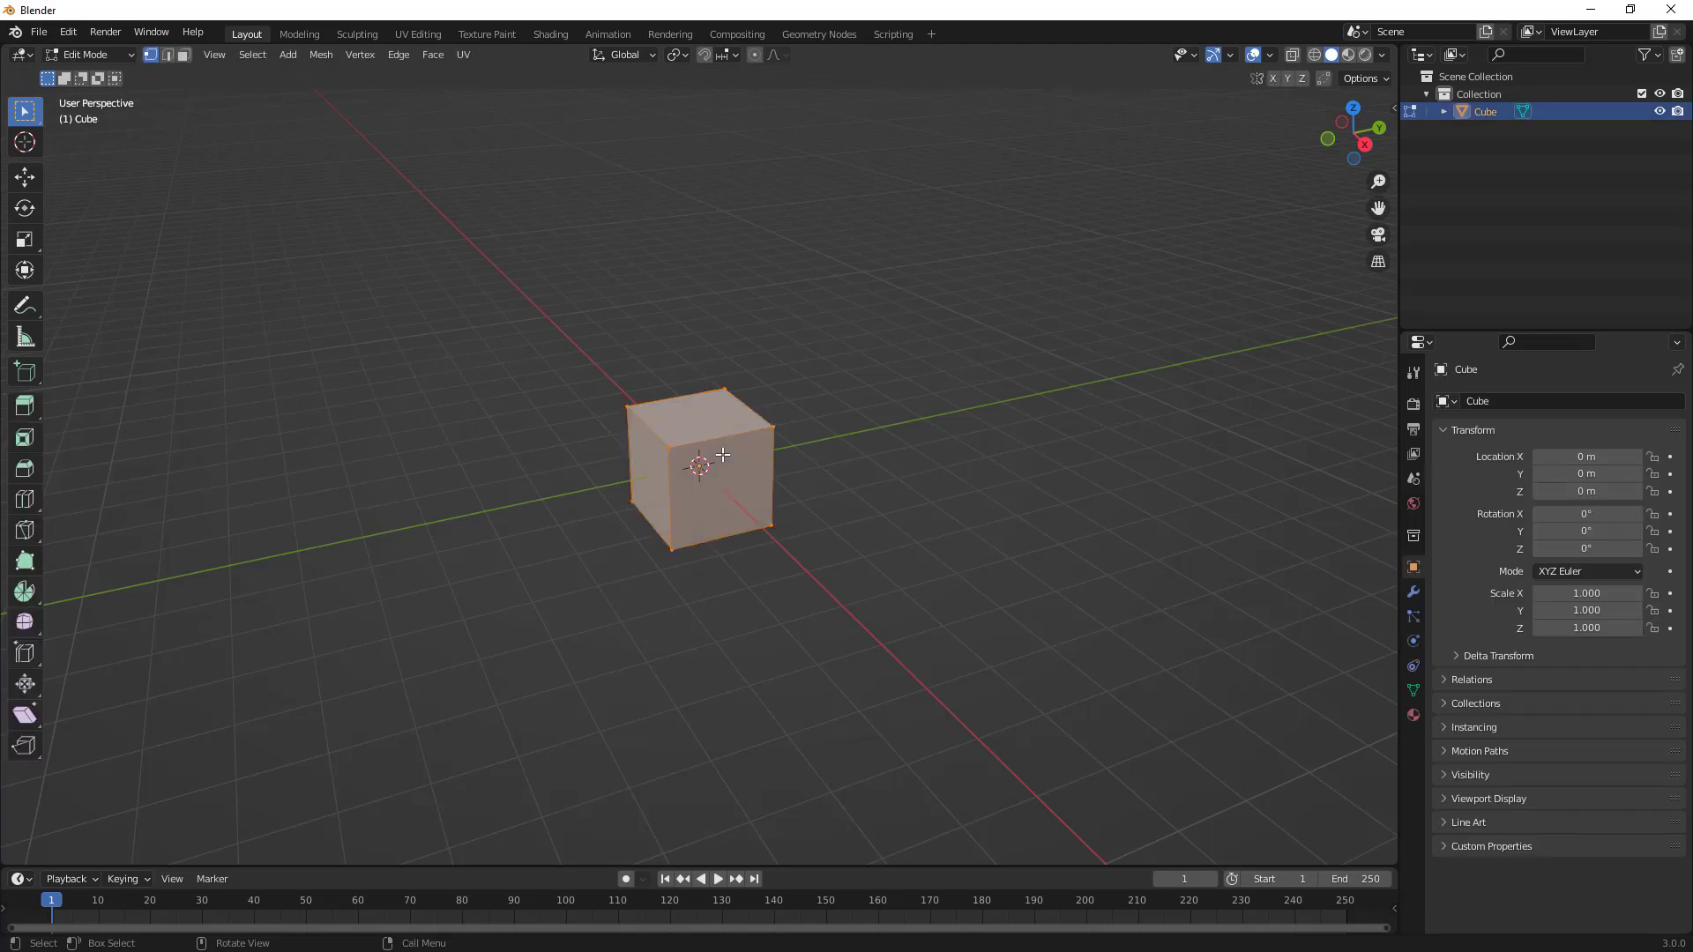
pyautogui.click(183, 55)
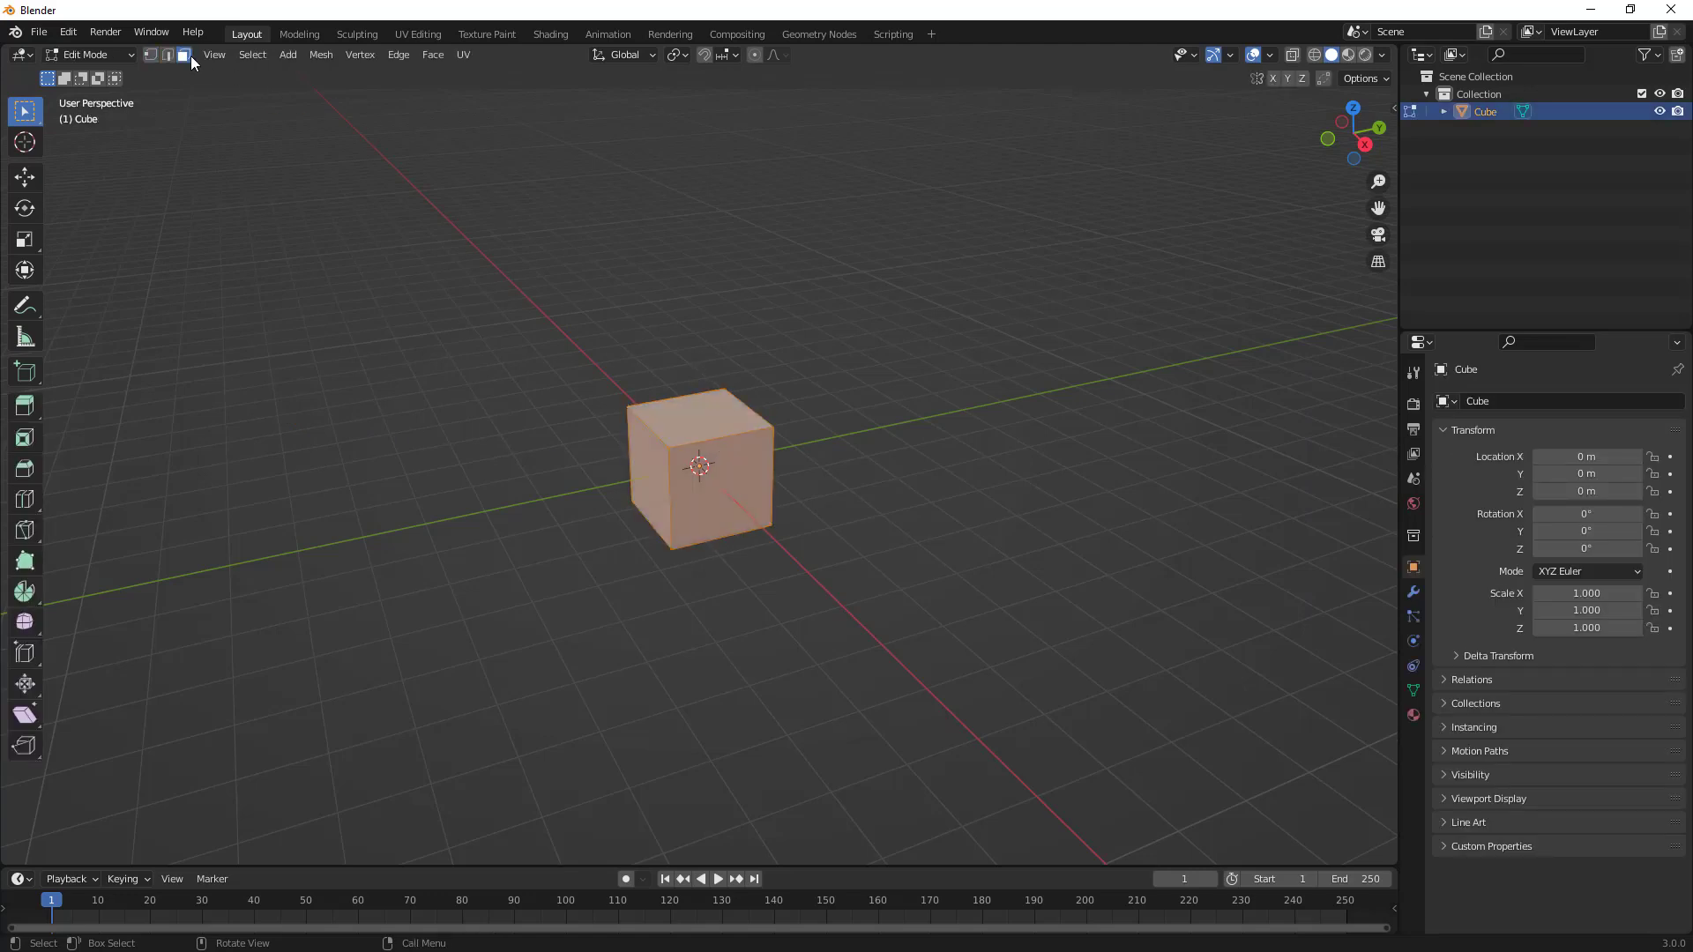
pyautogui.click(723, 500)
pyautogui.moveTo(723, 500)
pyautogui.mouseDown(button='middle')
pyautogui.moveTo(752, 518)
pyautogui.moveTo(749, 540)
pyautogui.moveTo(701, 503)
pyautogui.moveTo(722, 528)
pyautogui.mouseUp(button='middle')
pyautogui.keyDown('ctrl'); pyautogui.click(701, 502); pyautogui.keyUp('ctrl')
pyautogui.press('x')
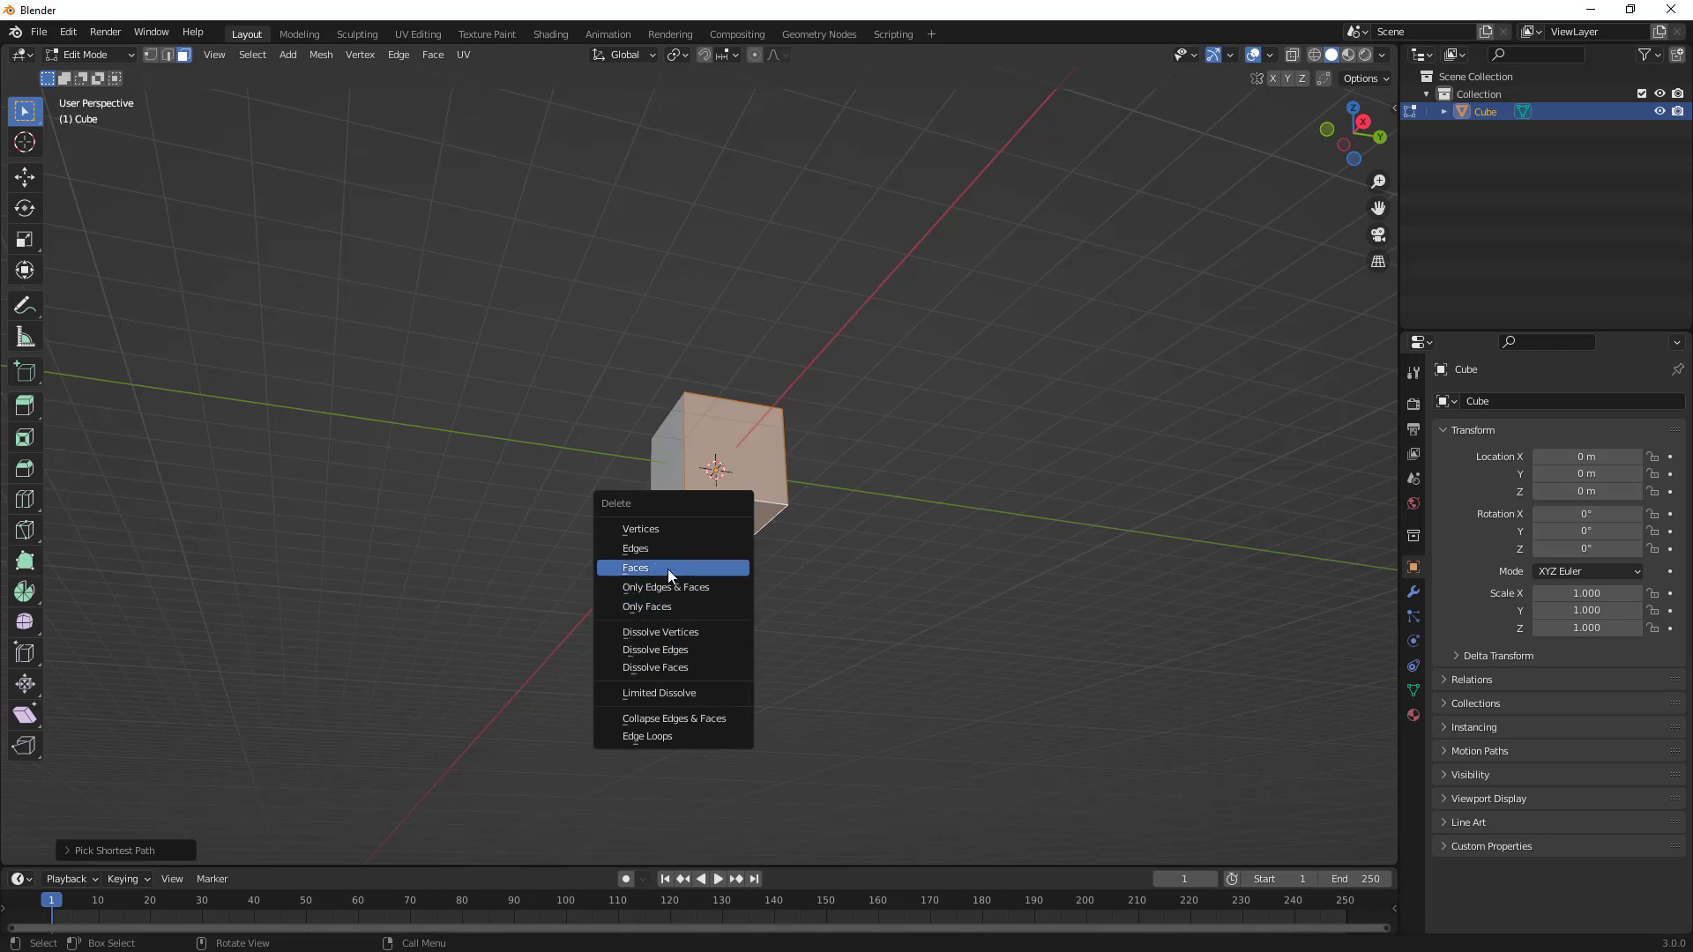
pyautogui.click(668, 569)
# Delete the cube's back face and its +Y side face, keeping only the top and the -Y side
pyautogui.moveTo(665, 571); pyautogui.dragTo(737, 623, button='middle')
pyautogui.scroll(2, 738, 453)
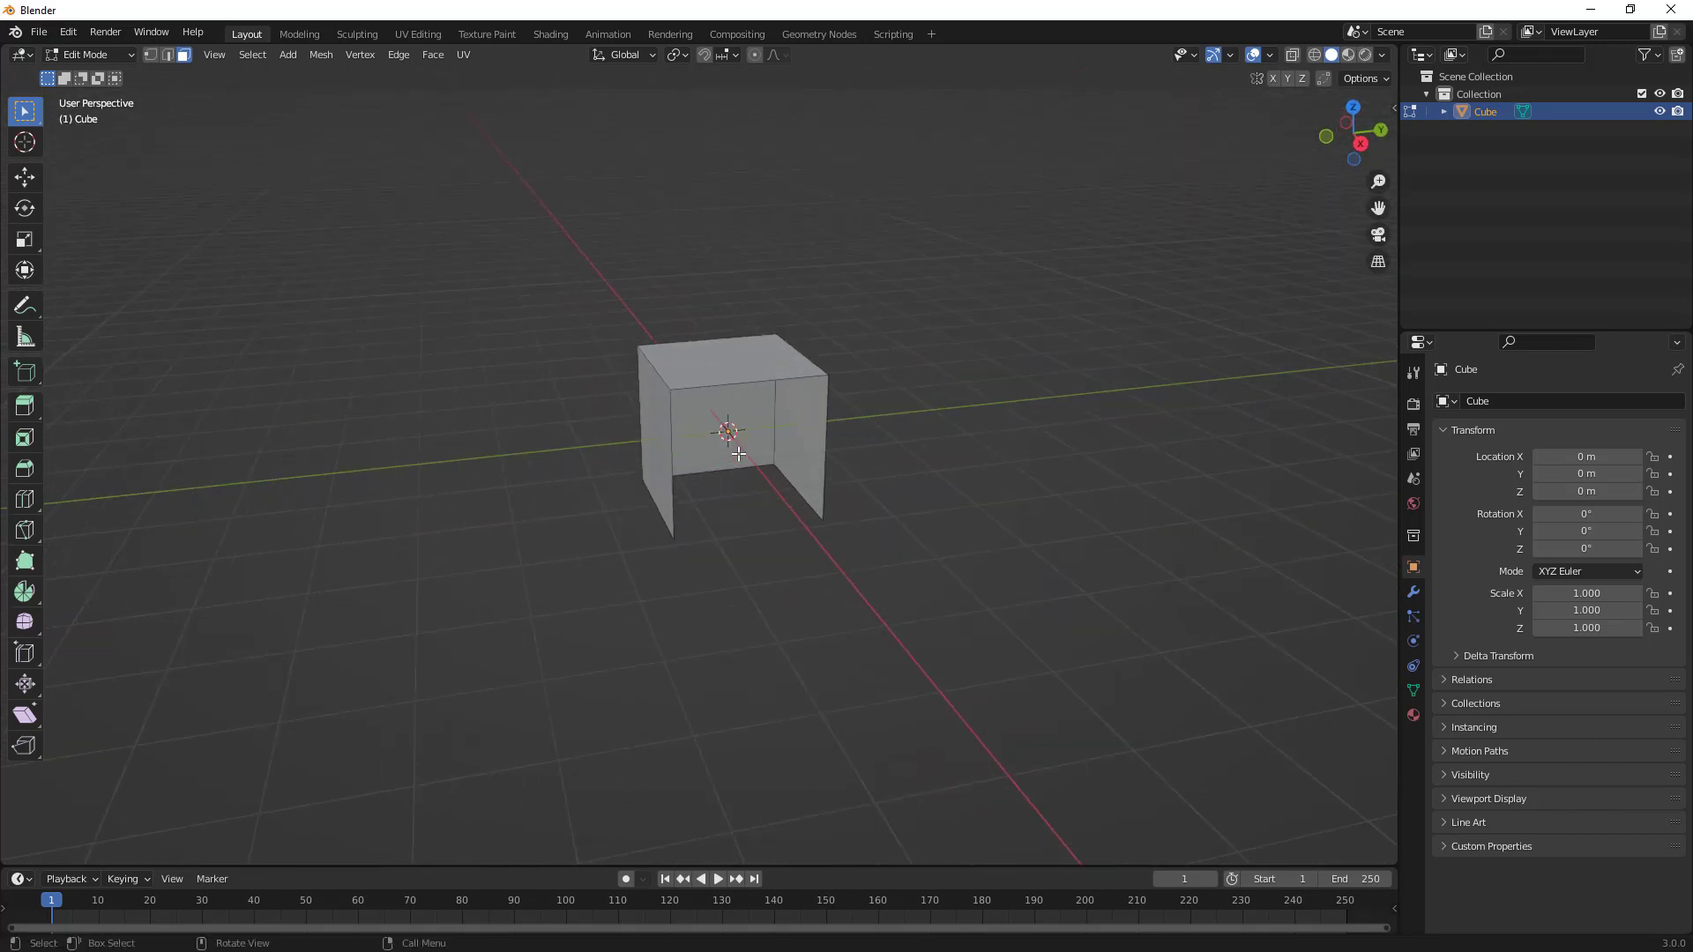
pyautogui.click(739, 407)
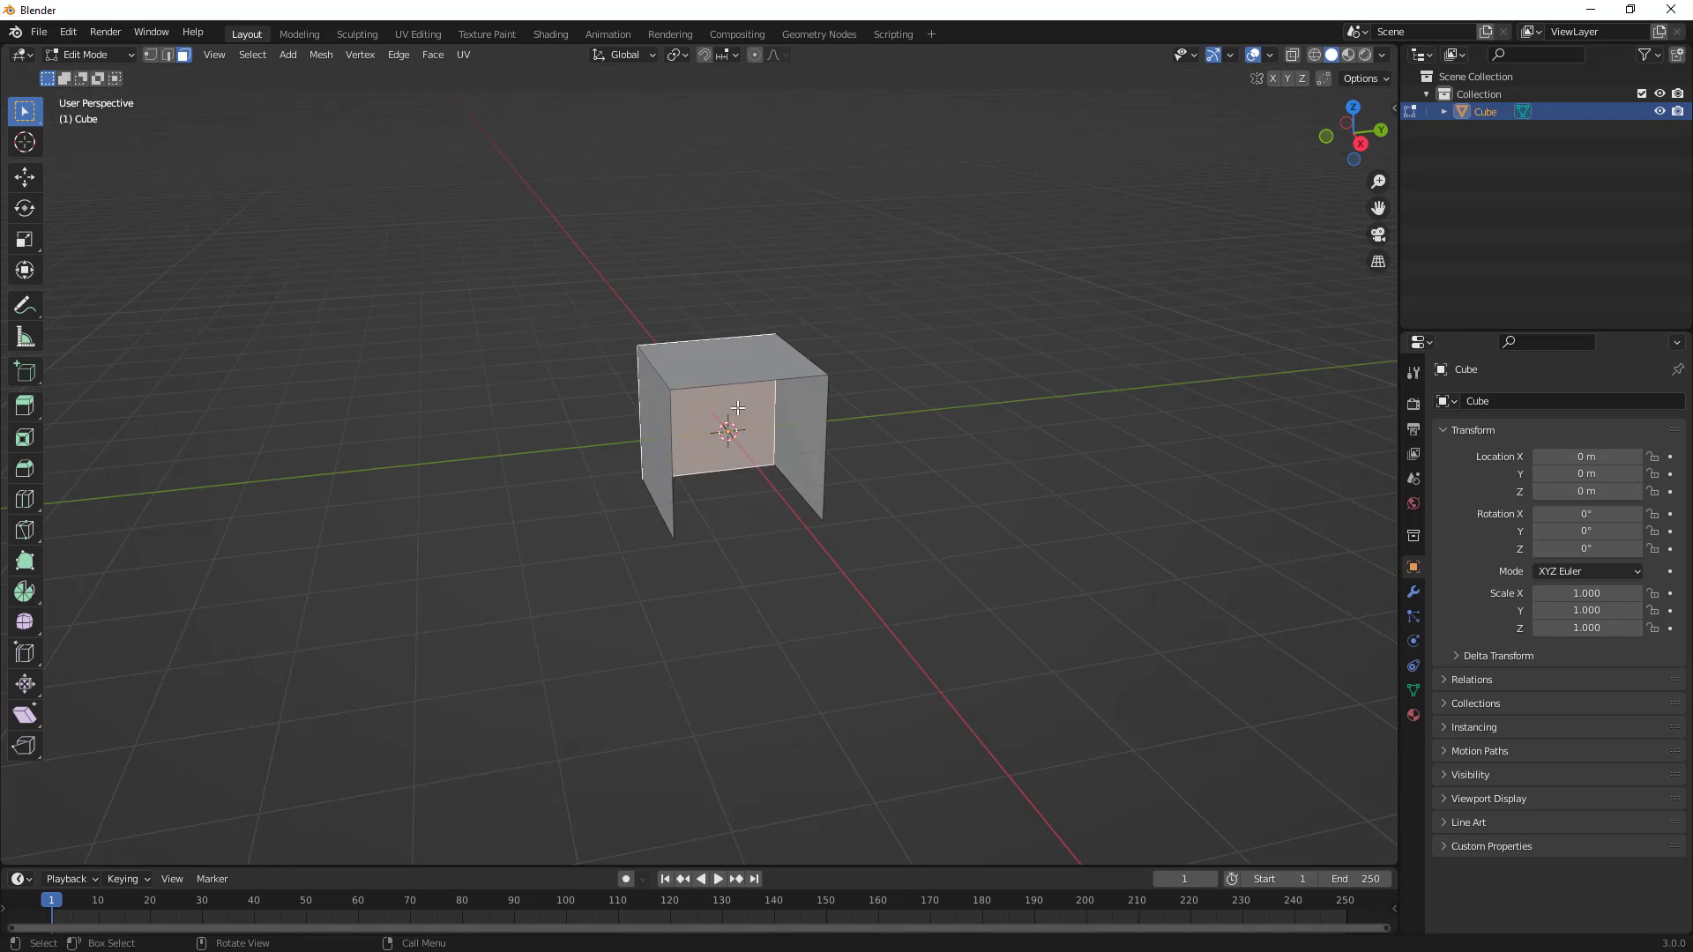
pyautogui.press('x')
pyautogui.click(737, 407)
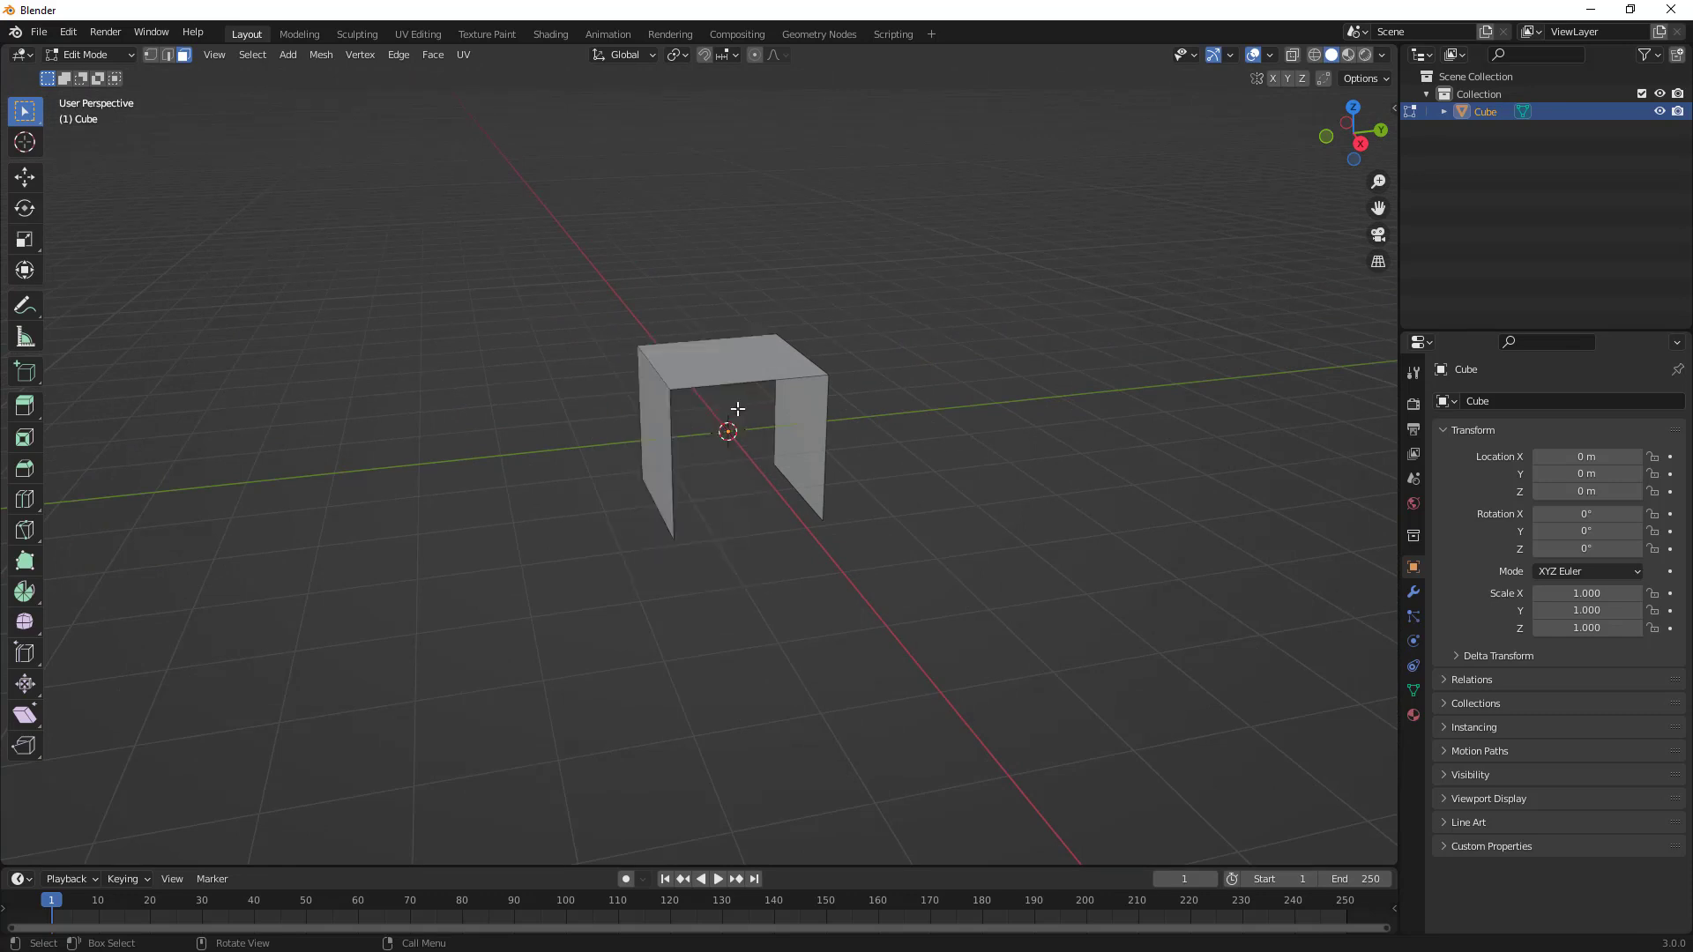
pyautogui.click(801, 416)
pyautogui.press('x')
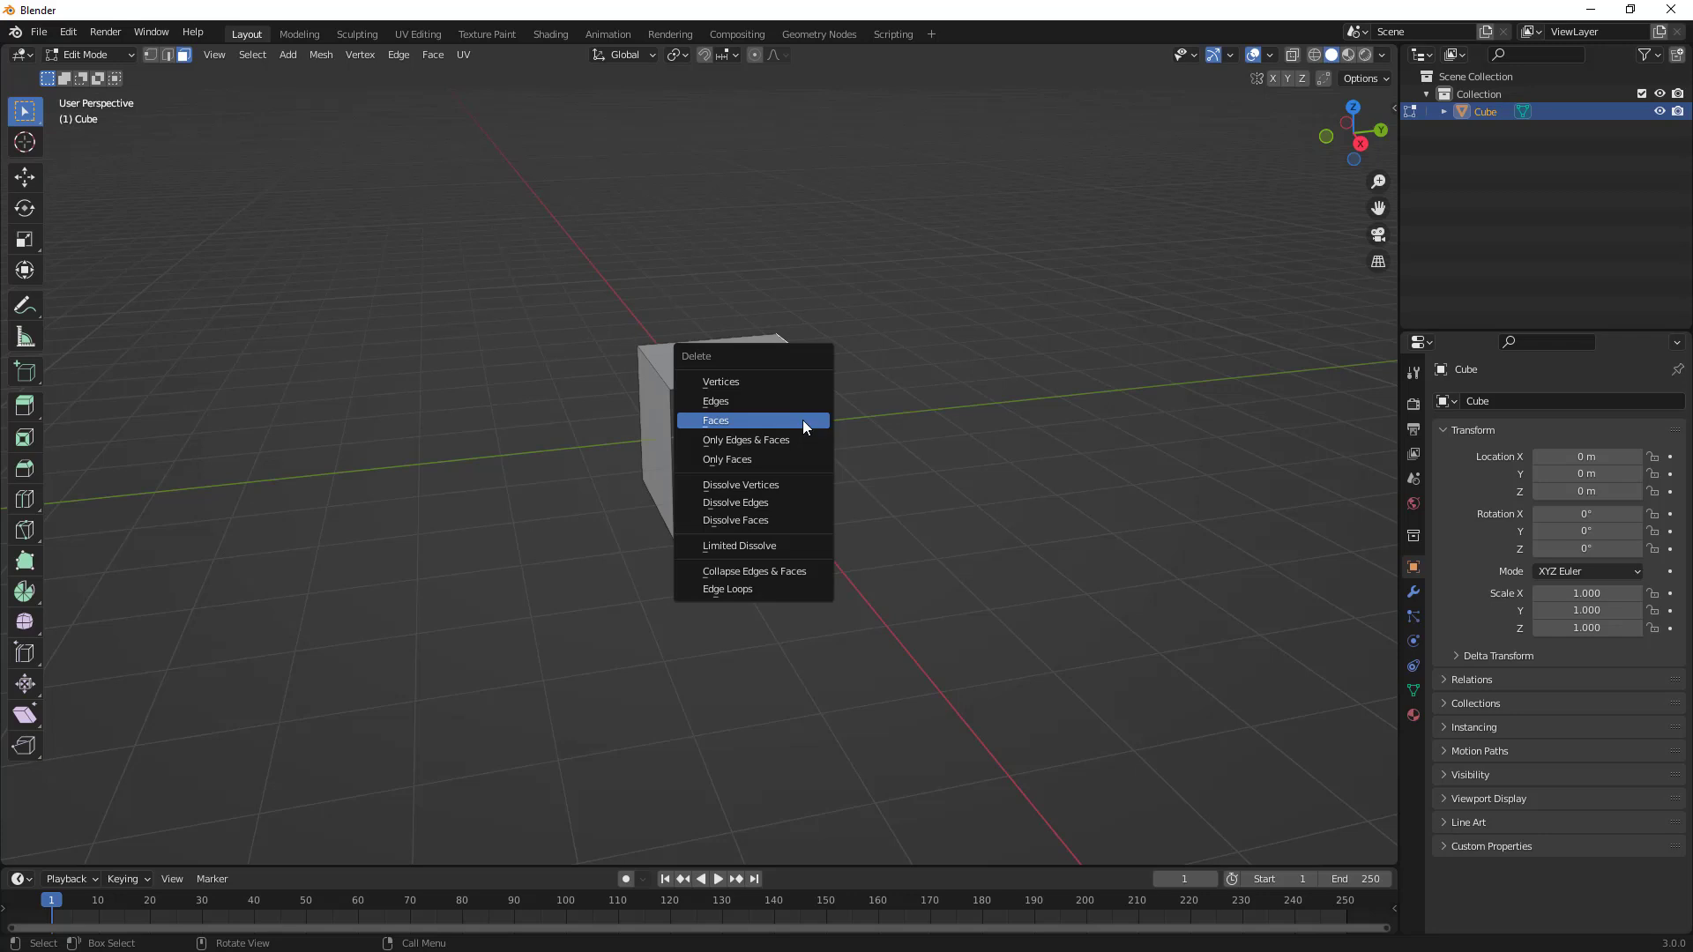
pyautogui.click(801, 420)
pyautogui.moveTo(801, 420); pyautogui.dragTo(817, 473, button='middle')
pyautogui.click(706, 357)
pyautogui.click(646, 404)
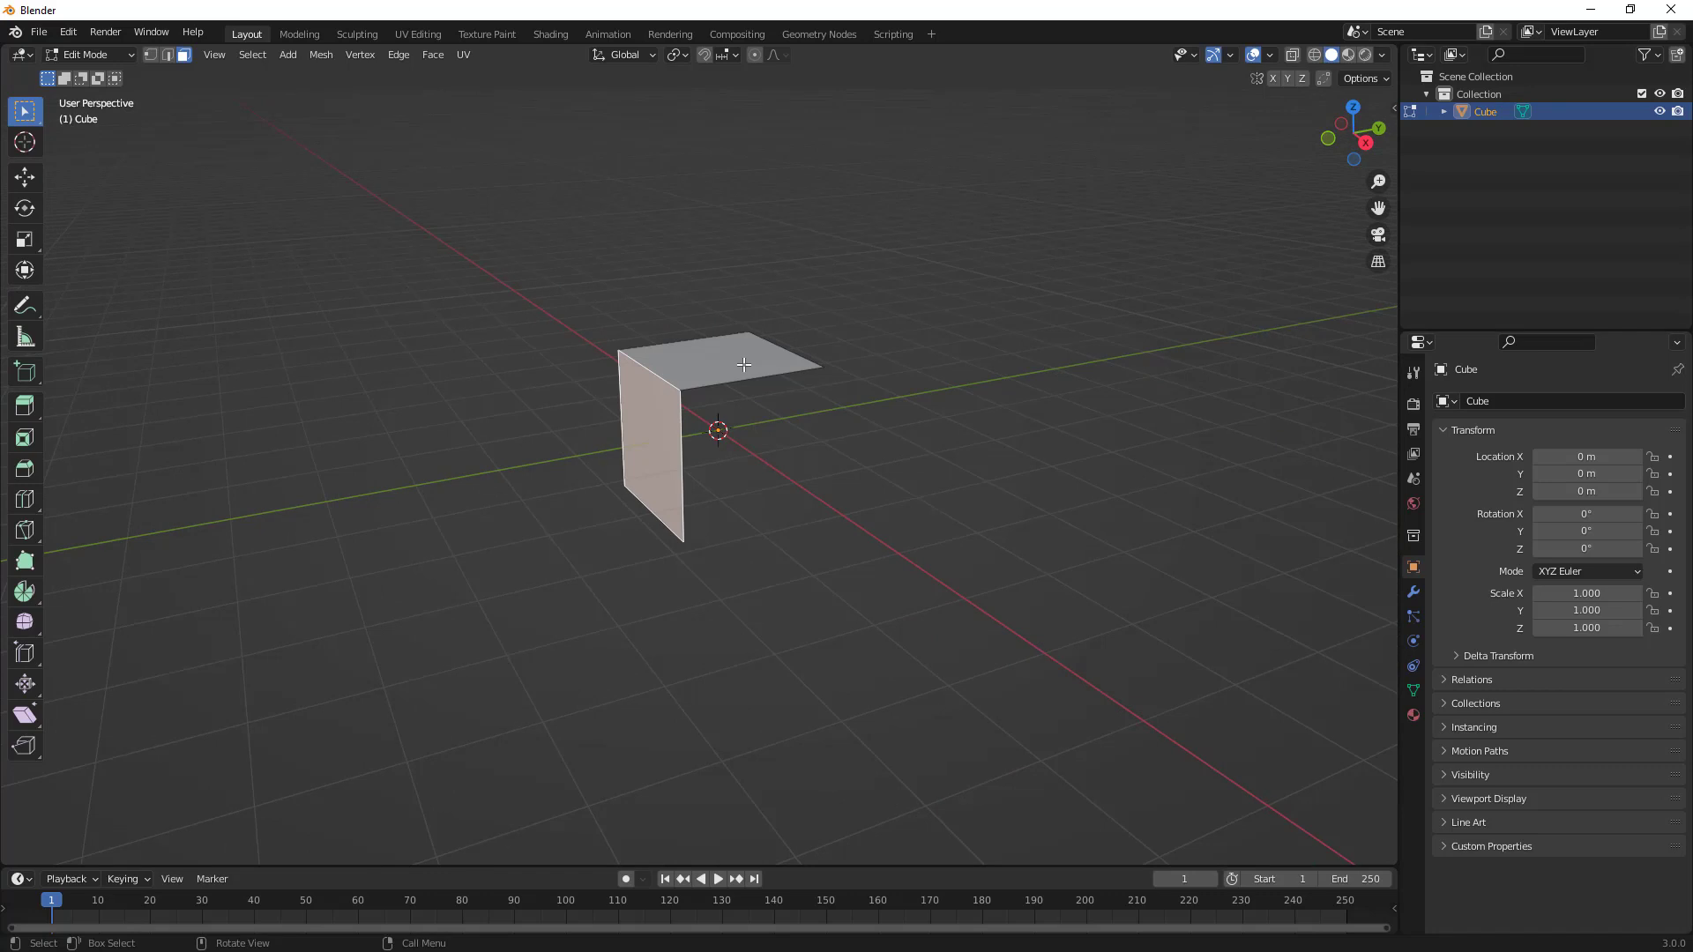
pyautogui.click(709, 360)
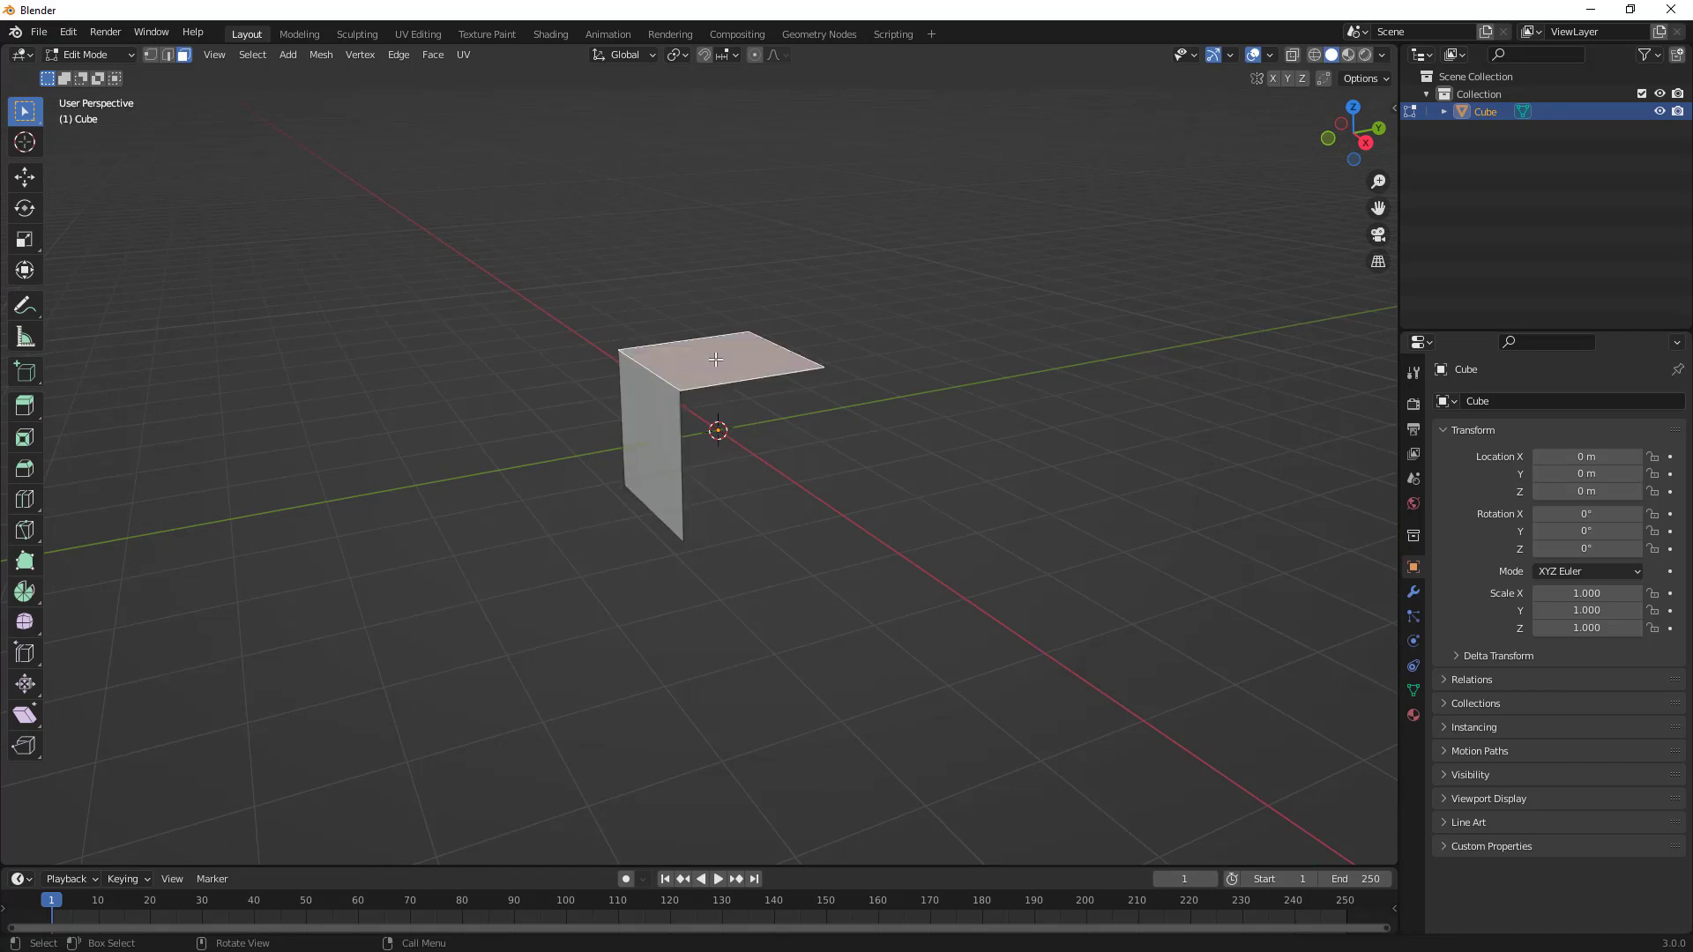
# Return to Object Mode and add a Subdivision Surface modifier with viewport and render levels both set to 4
pyautogui.press('Tab')
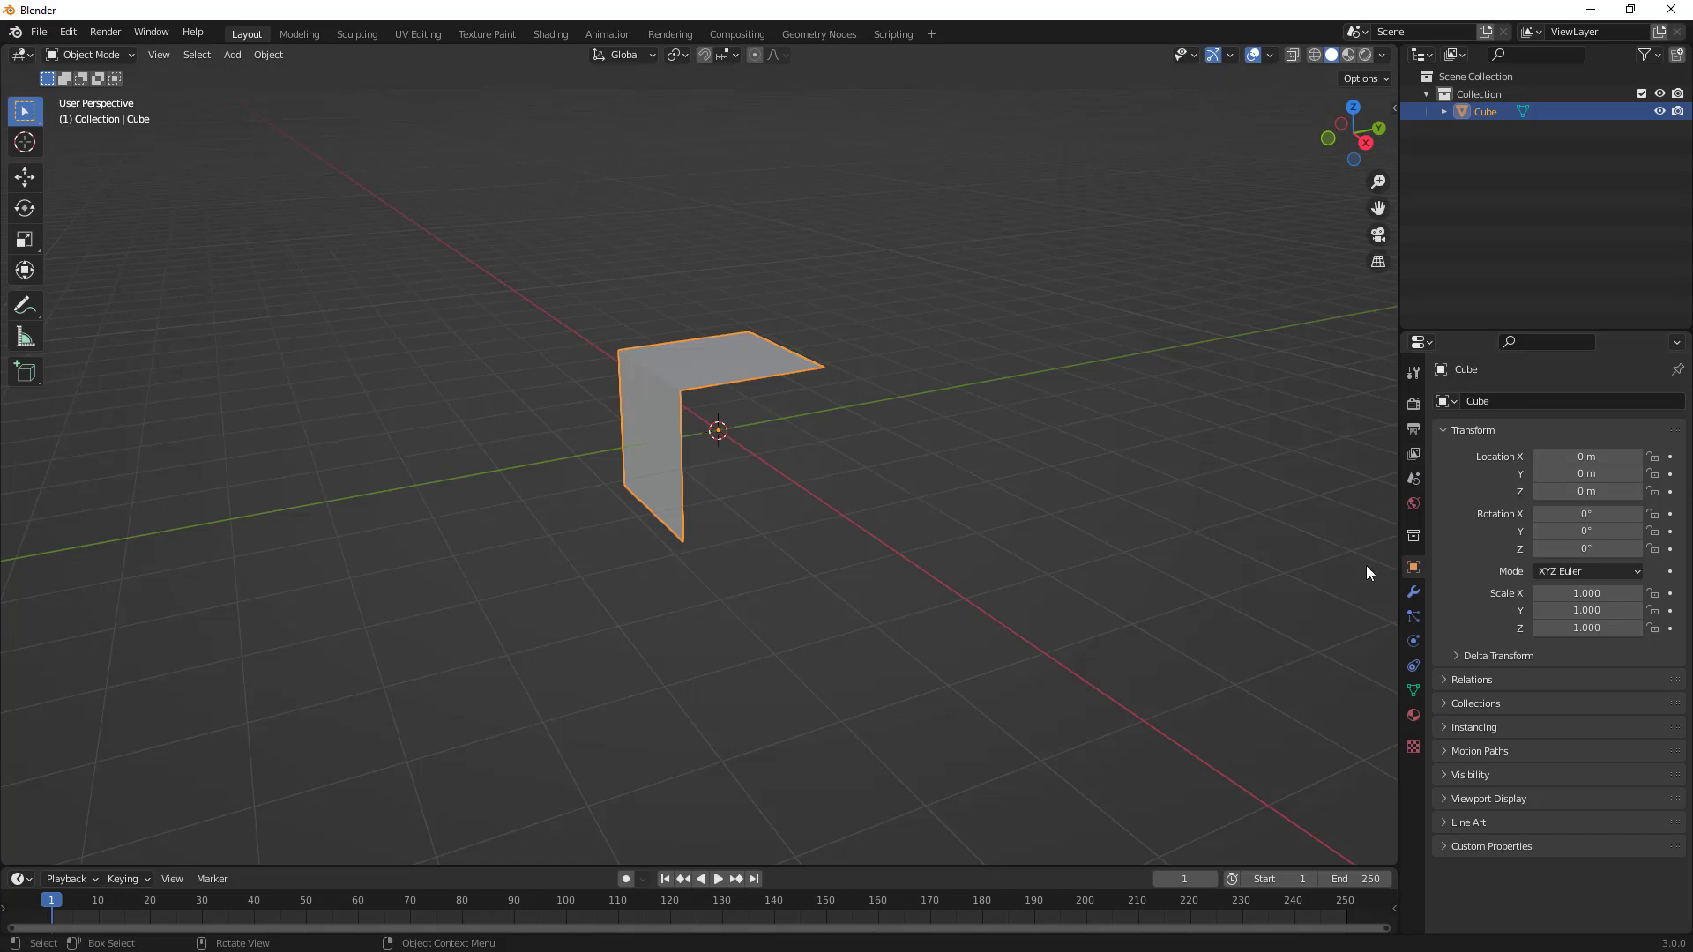
pyautogui.click(1413, 591)
pyautogui.click(1478, 401)
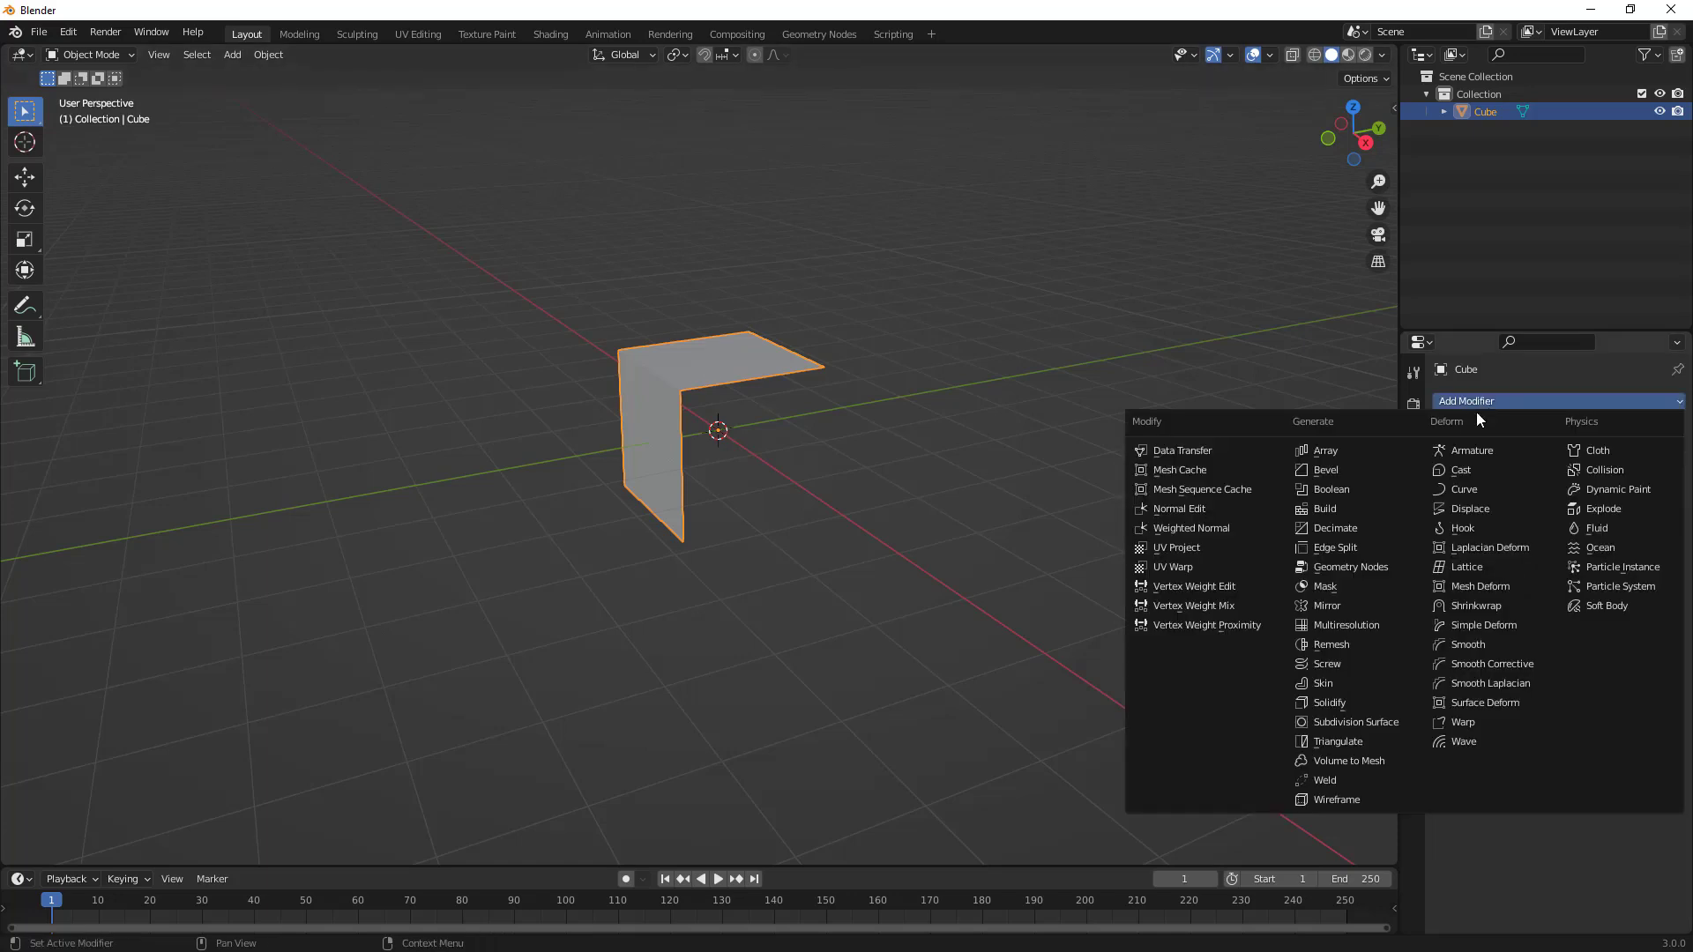
pyautogui.click(1358, 722)
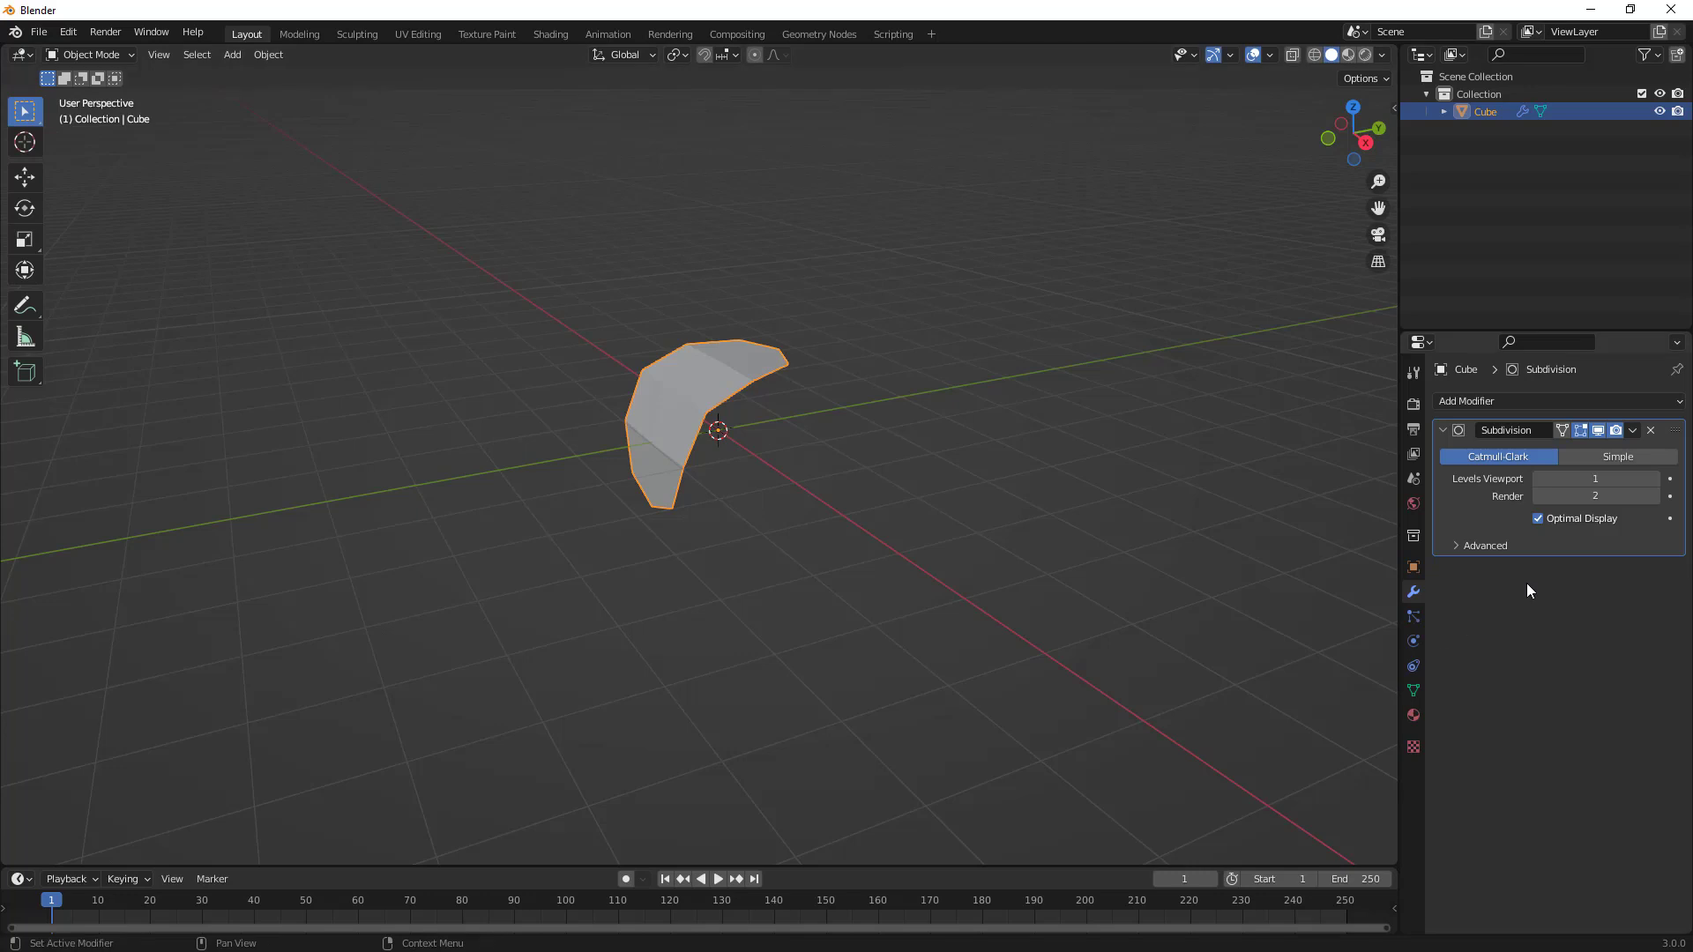
pyautogui.click(1655, 478)
pyautogui.click(1655, 479)
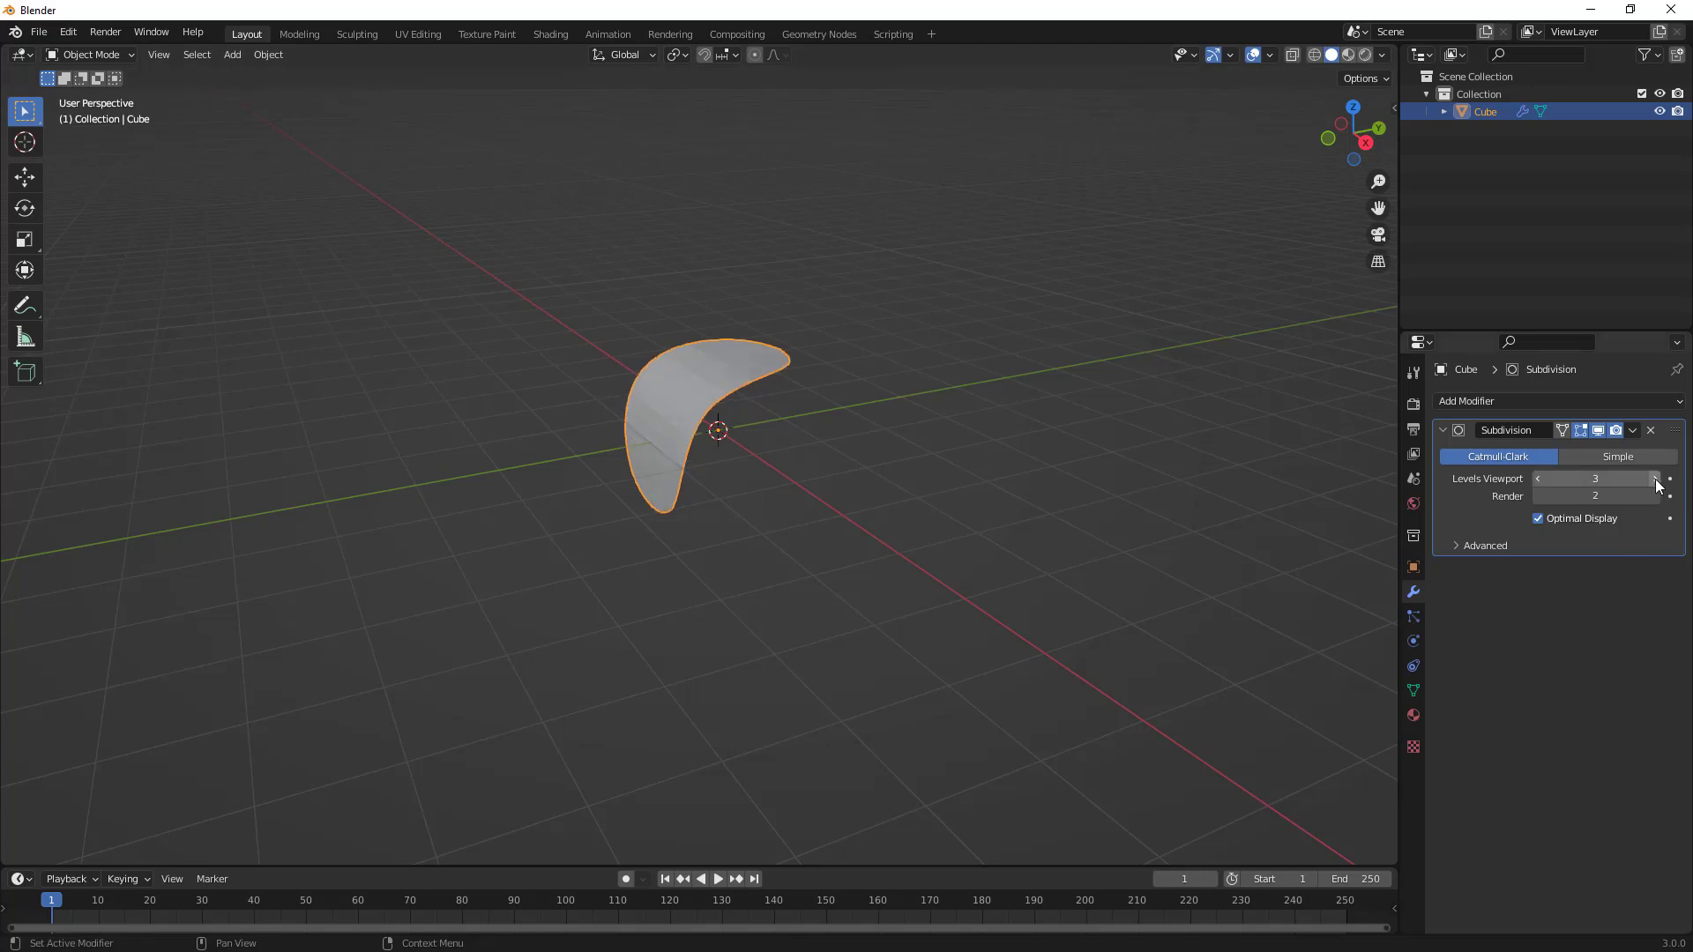
pyautogui.click(1655, 479)
pyautogui.click(1655, 496)
pyautogui.click(1655, 497)
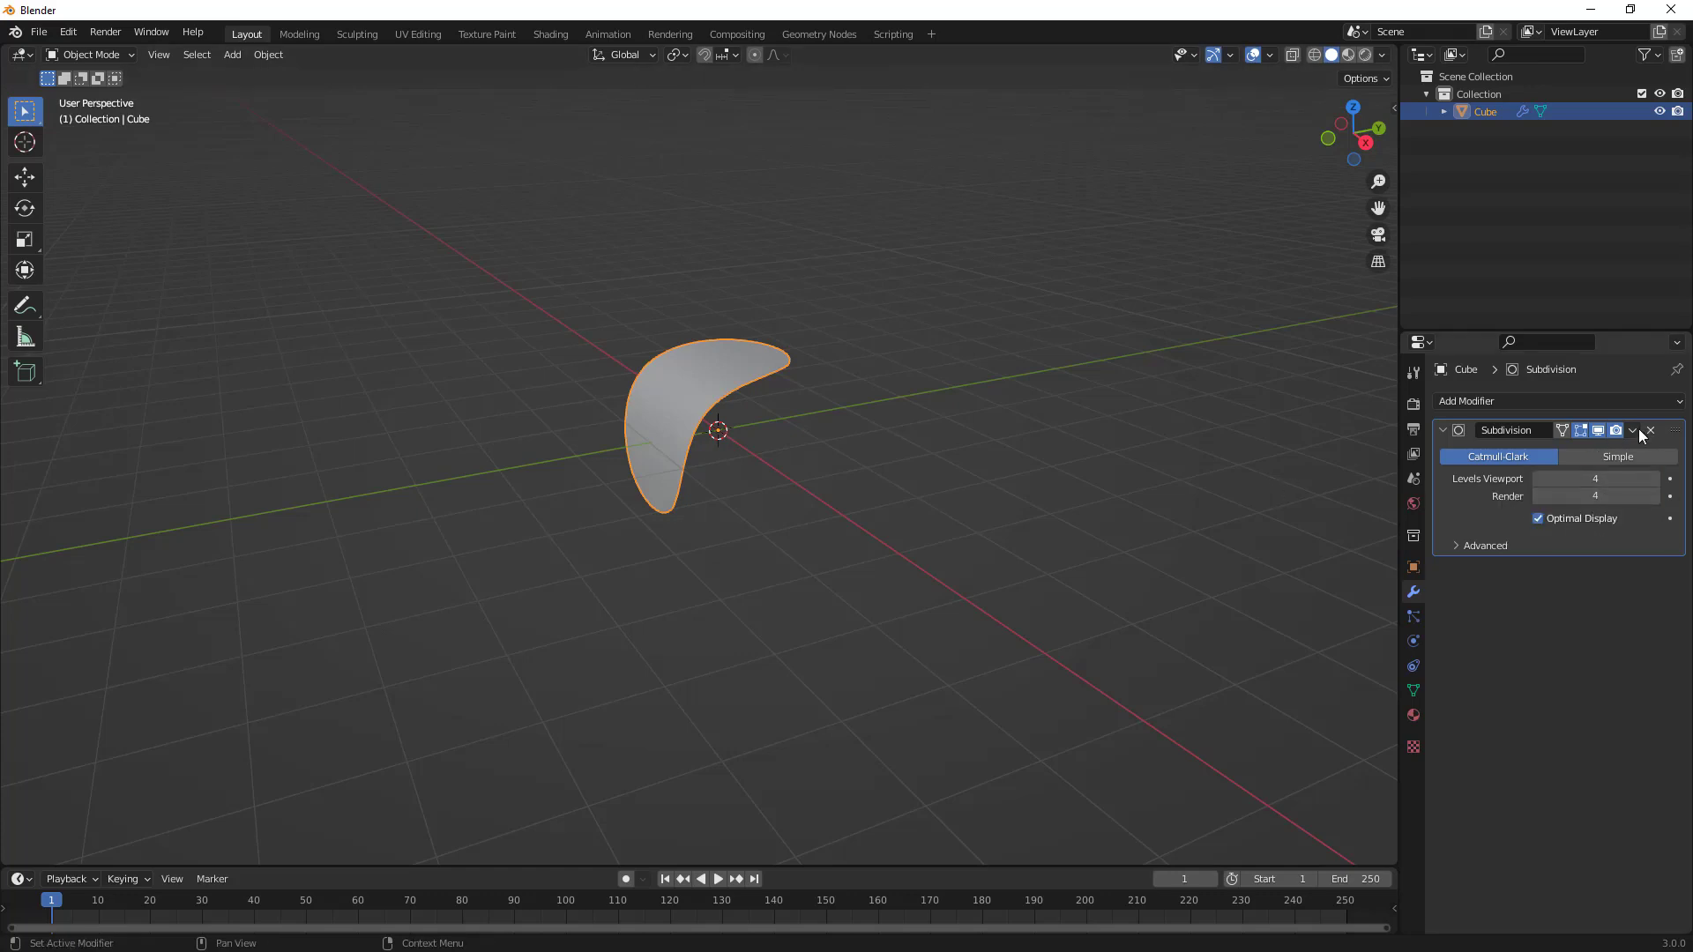
# Apply the Subdivision modifier, inspect the resulting mesh faces in Edit Mode, and return to Object Mode
pyautogui.click(1633, 430)
pyautogui.click(1604, 447)
pyautogui.moveTo(797, 415); pyautogui.dragTo(835, 431, button='middle')
pyautogui.press('Tab')
pyautogui.scroll(5, 666, 398)
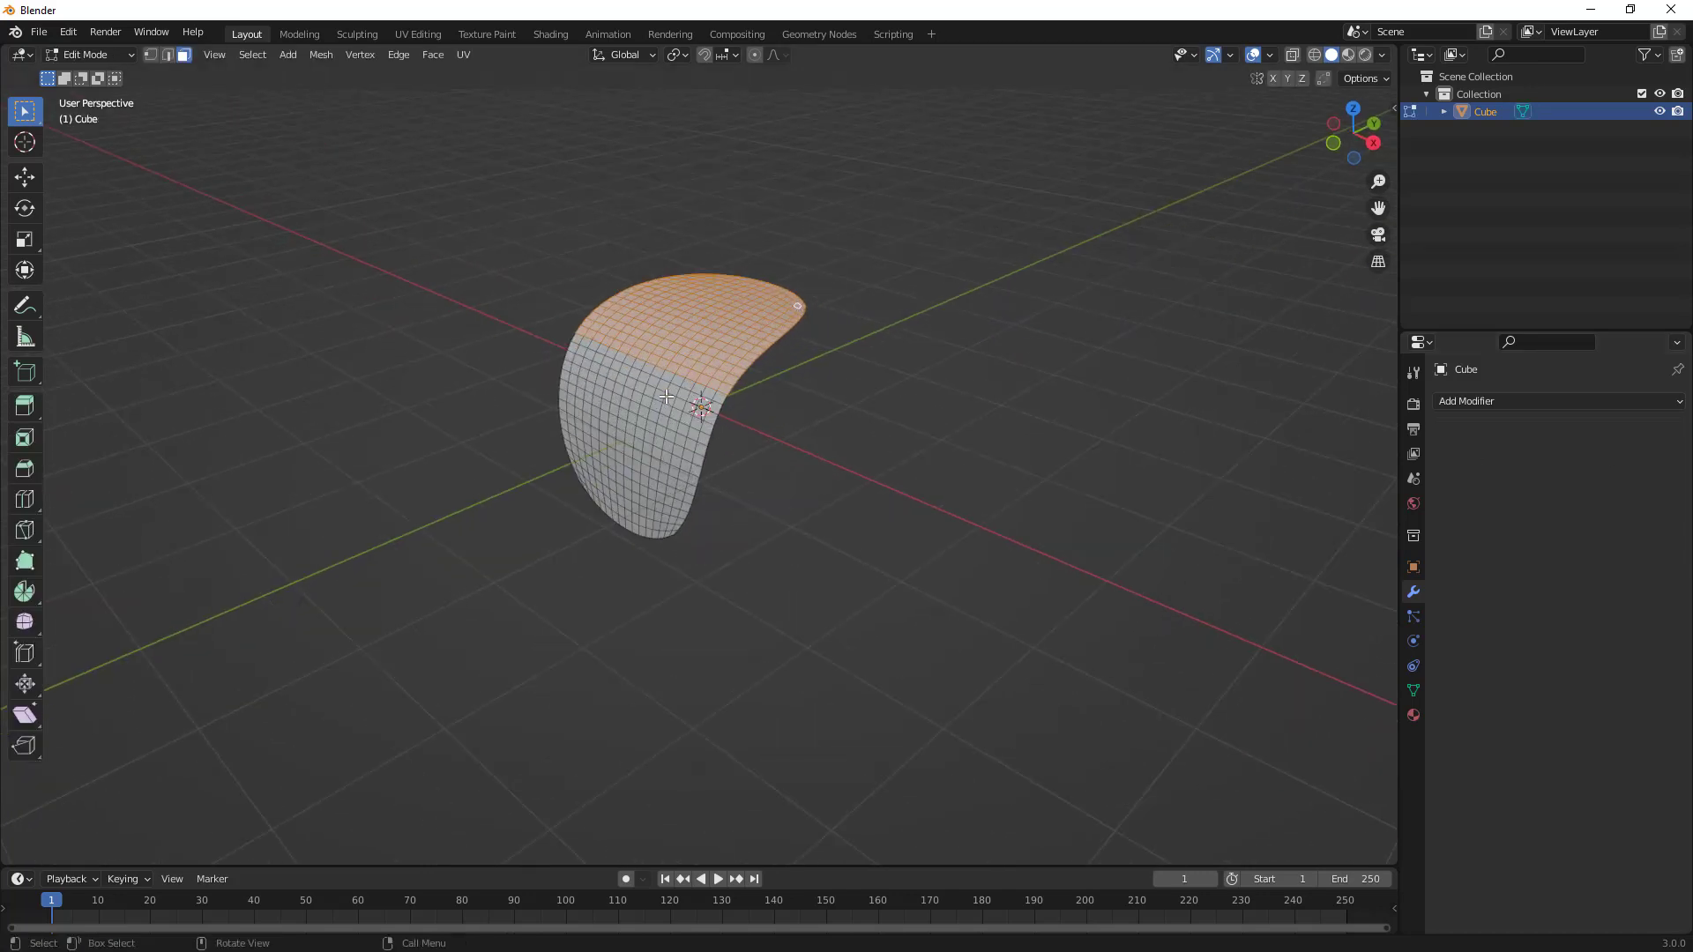
pyautogui.moveTo(679, 374); pyautogui.dragTo(650, 355, button='middle')
pyautogui.press('Tab')
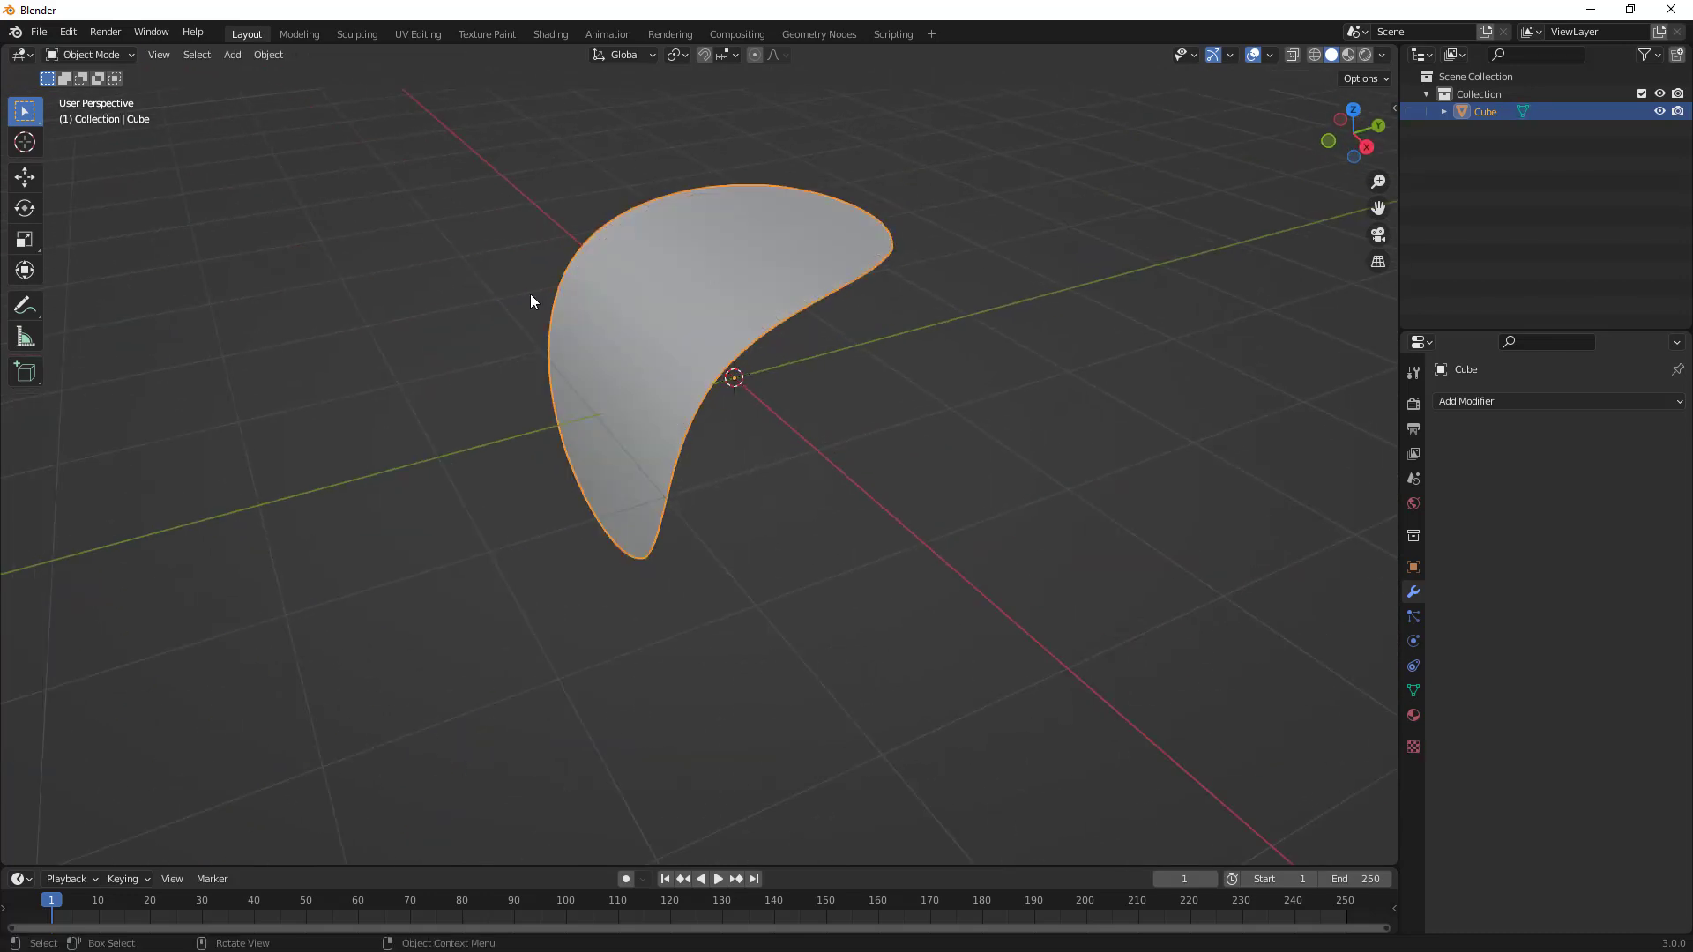
# Export the model as a Wavefront OBJ named untitled.obj into the Fusion 360 Exports folder
pyautogui.click(39, 32)
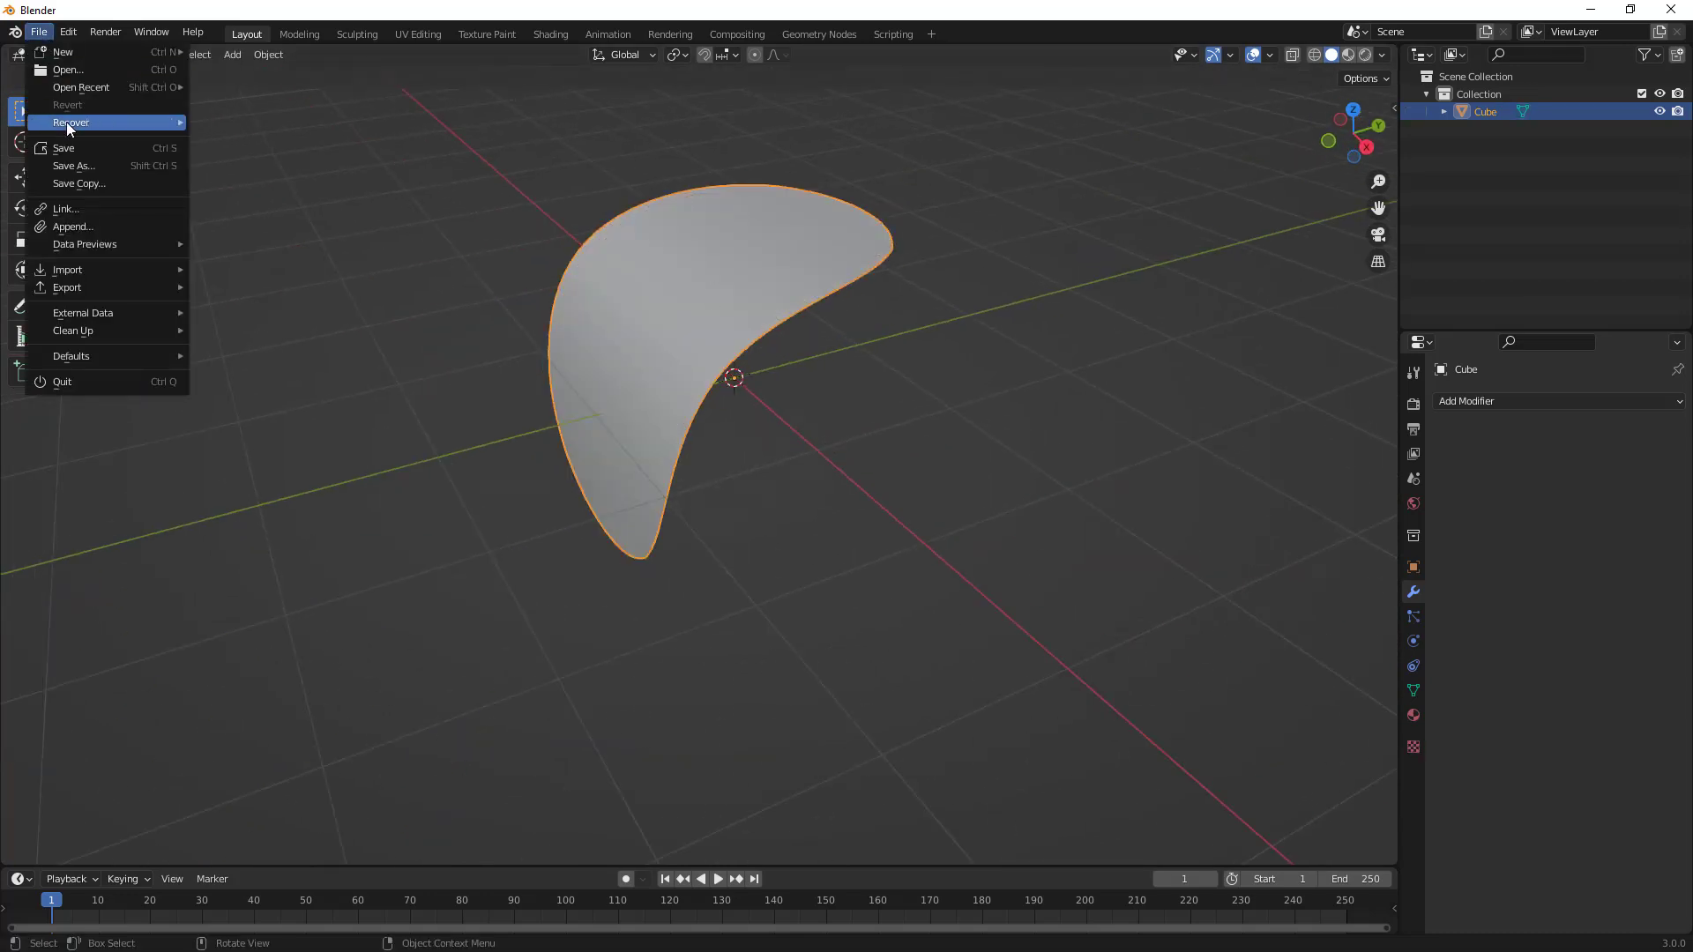
pyautogui.moveTo(119, 291)
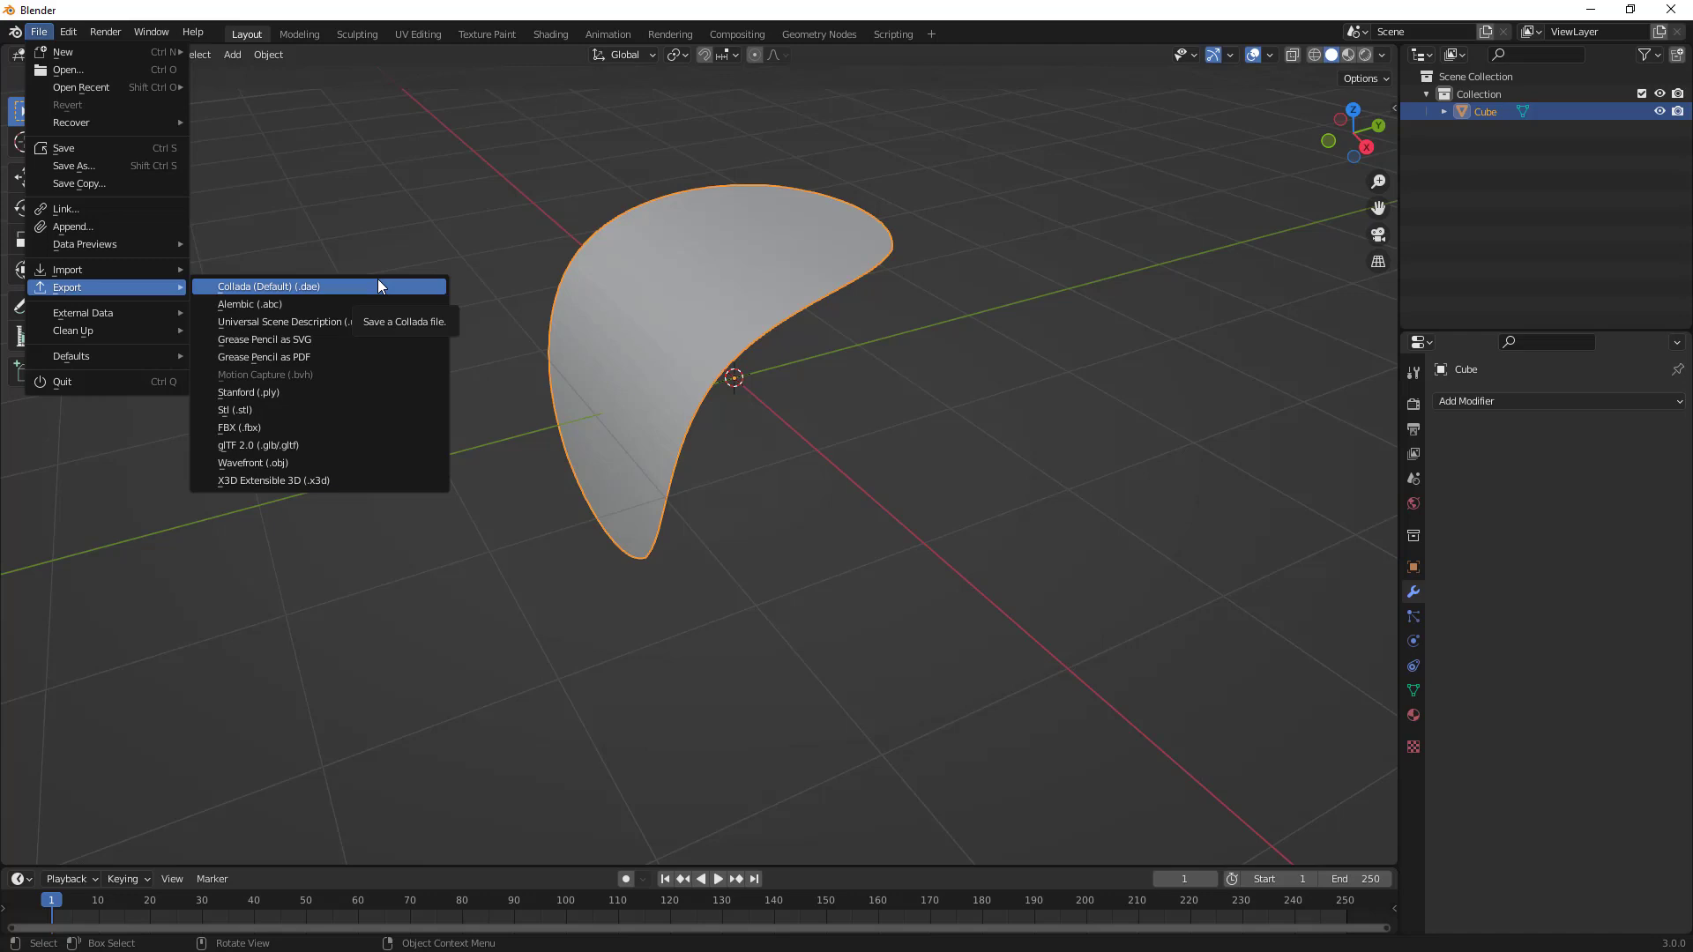
pyautogui.click(277, 463)
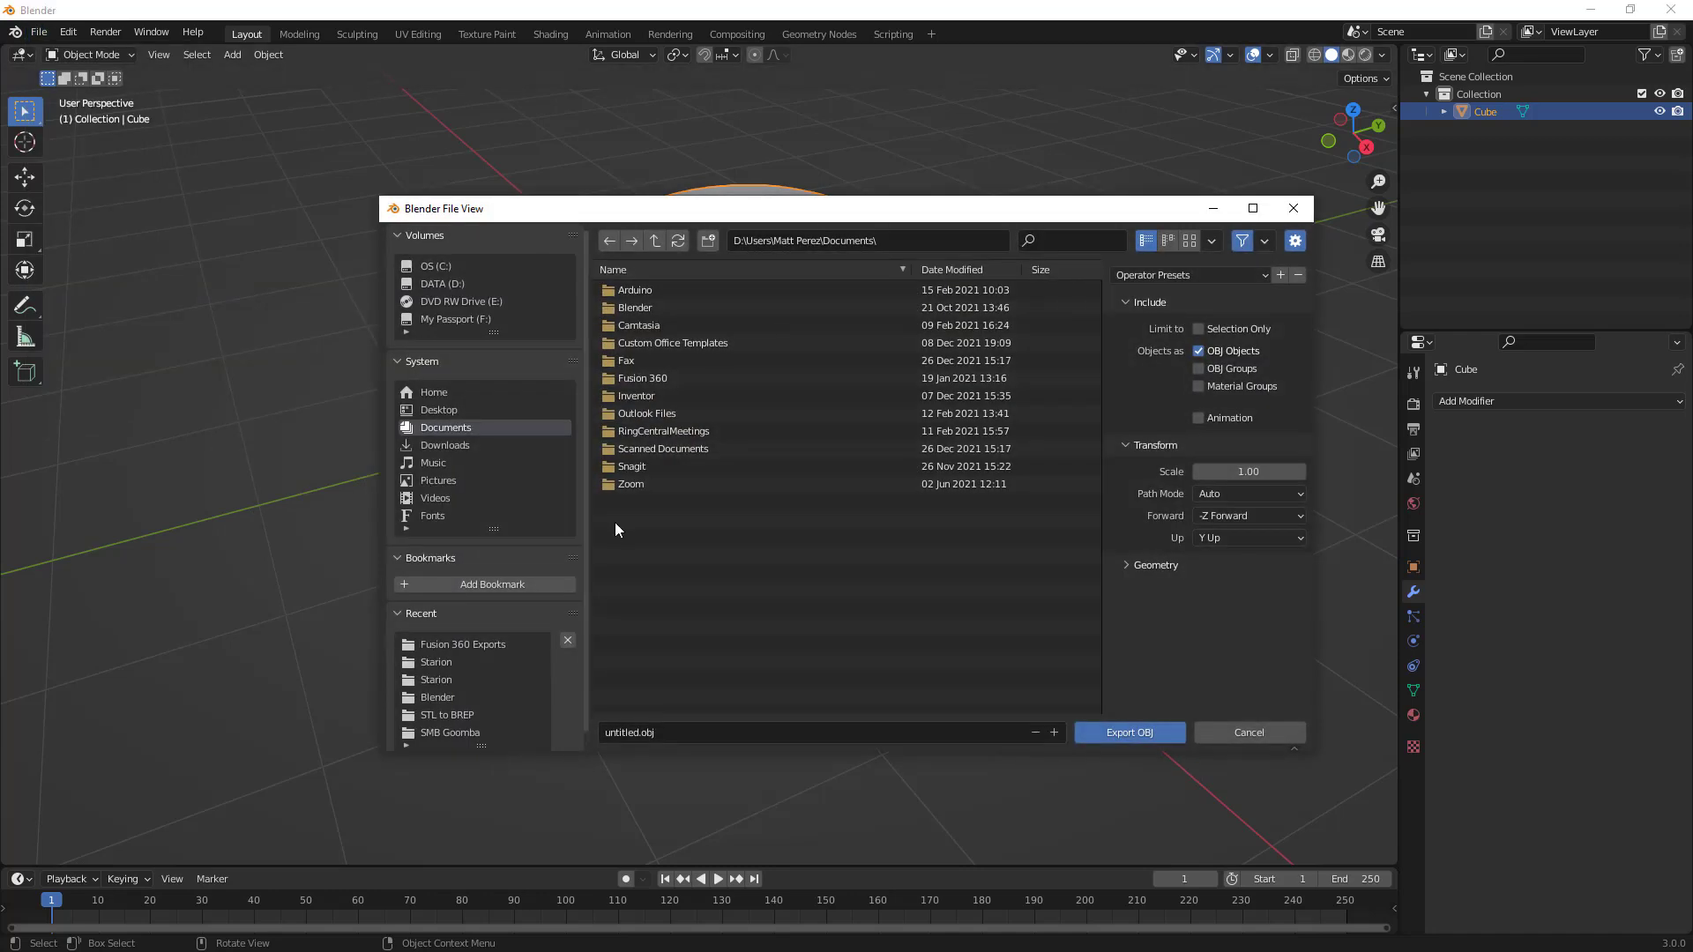
pyautogui.click(488, 645)
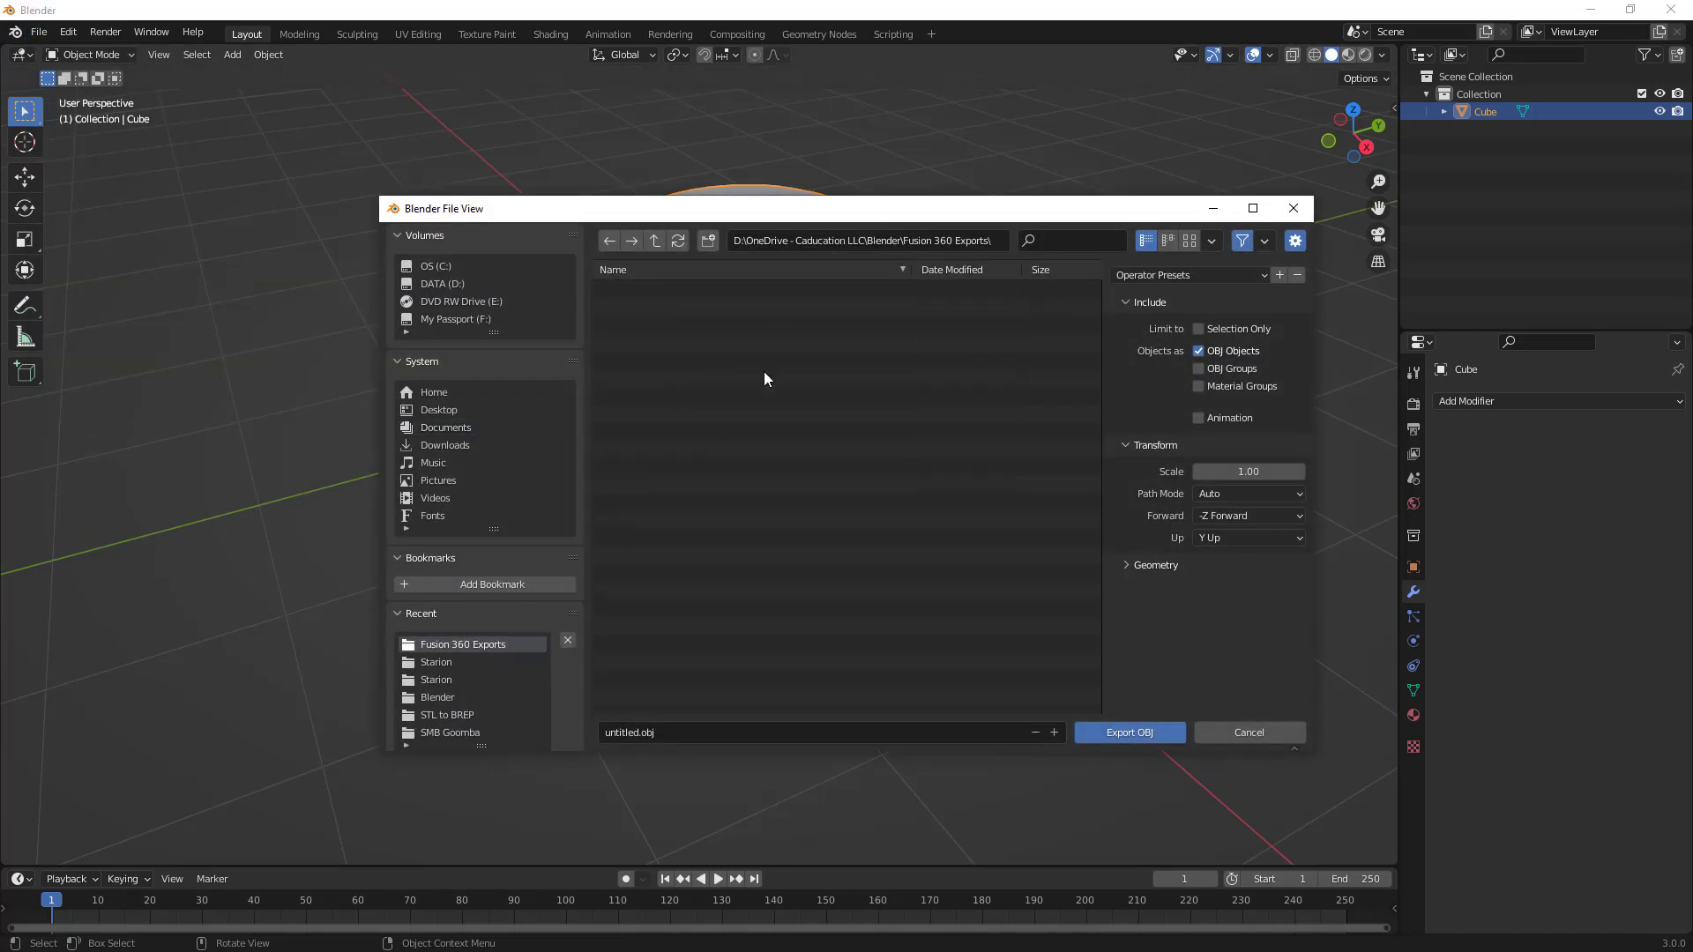
pyautogui.click(635, 732)
pyautogui.click(635, 732)
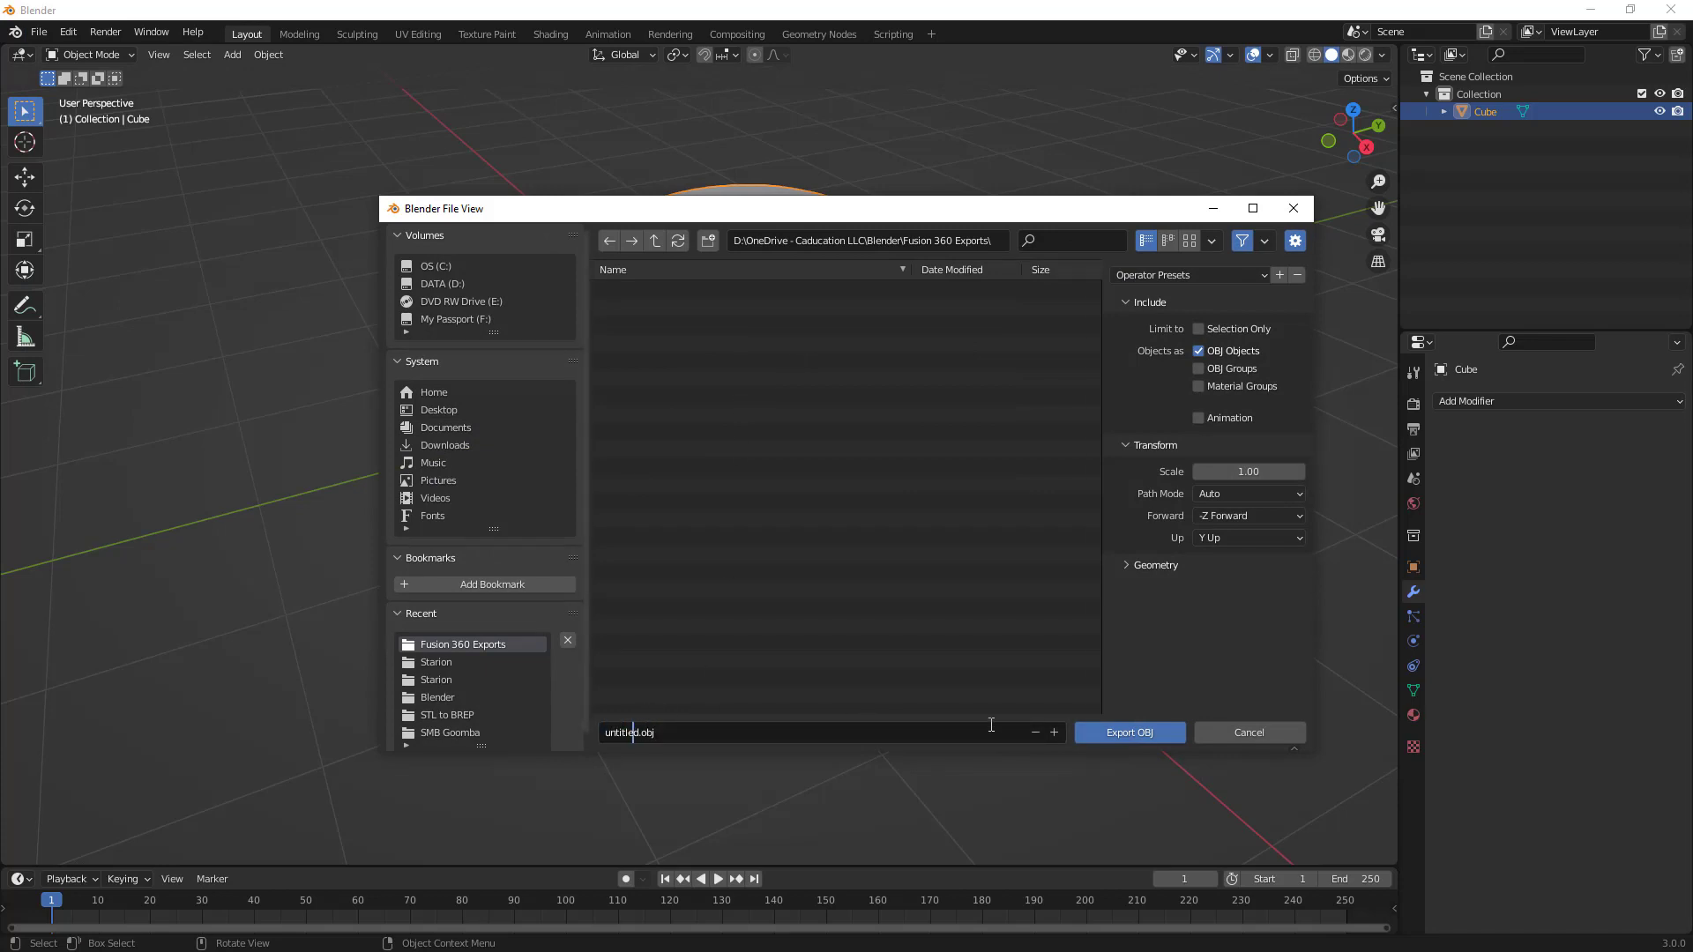
pyautogui.click(1146, 734)
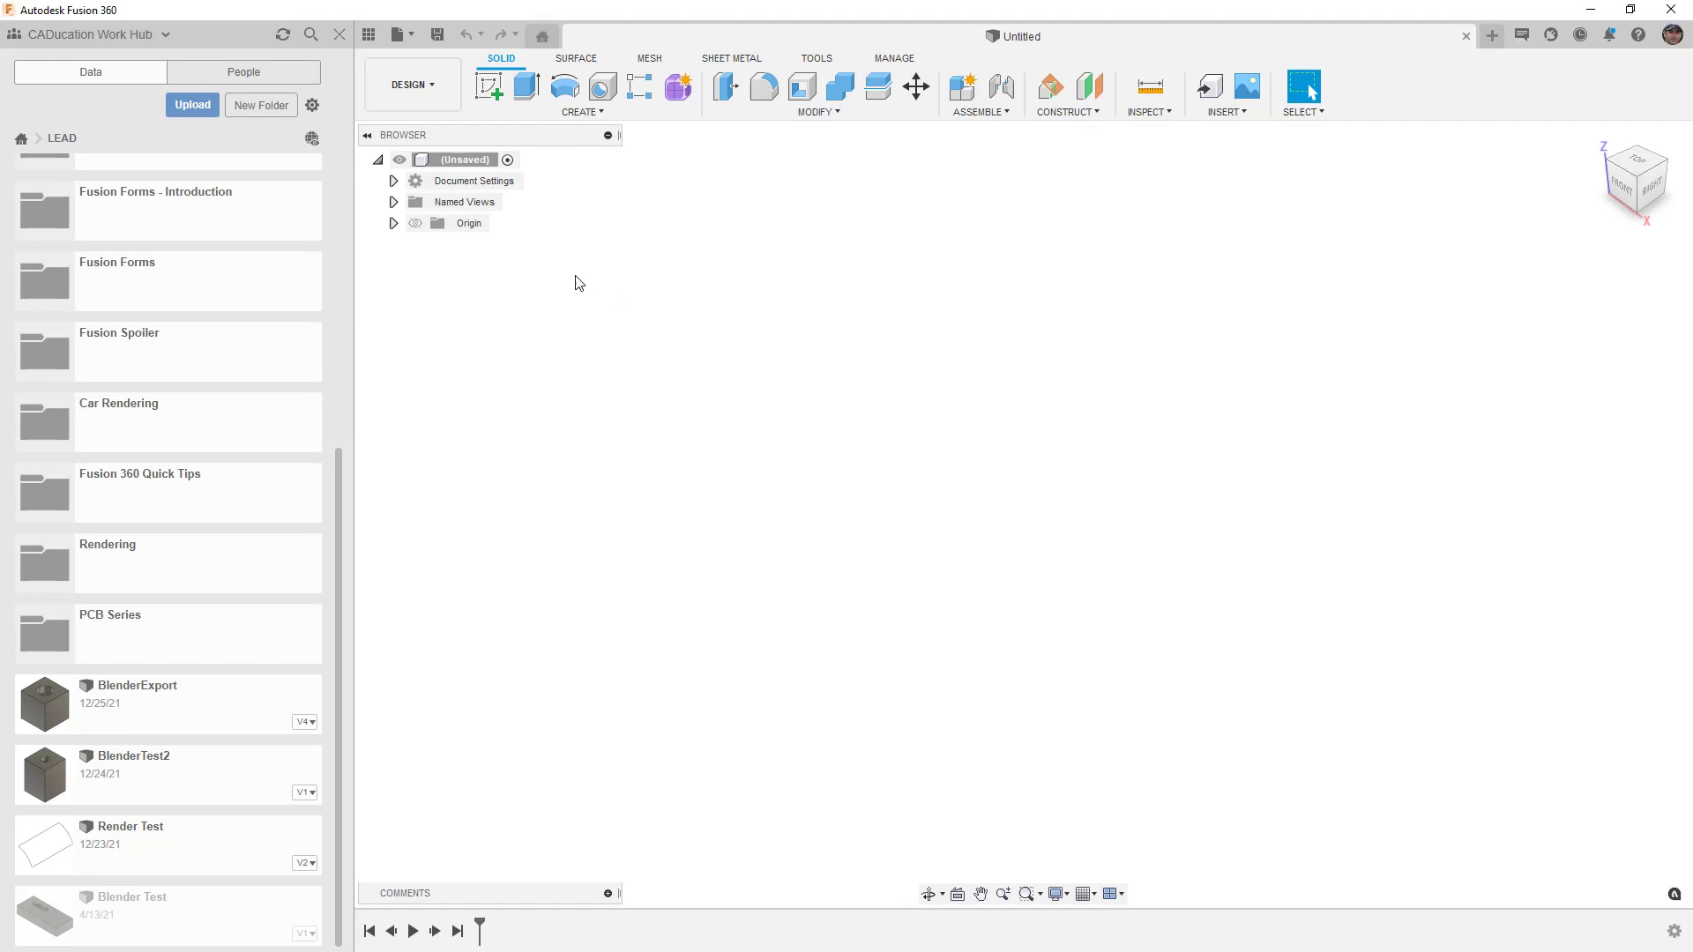
# Switch to Fusion 360, upload the exported untitled OBJ file to the LEAD project, and dismiss the job status
pyautogui.click(194, 104)
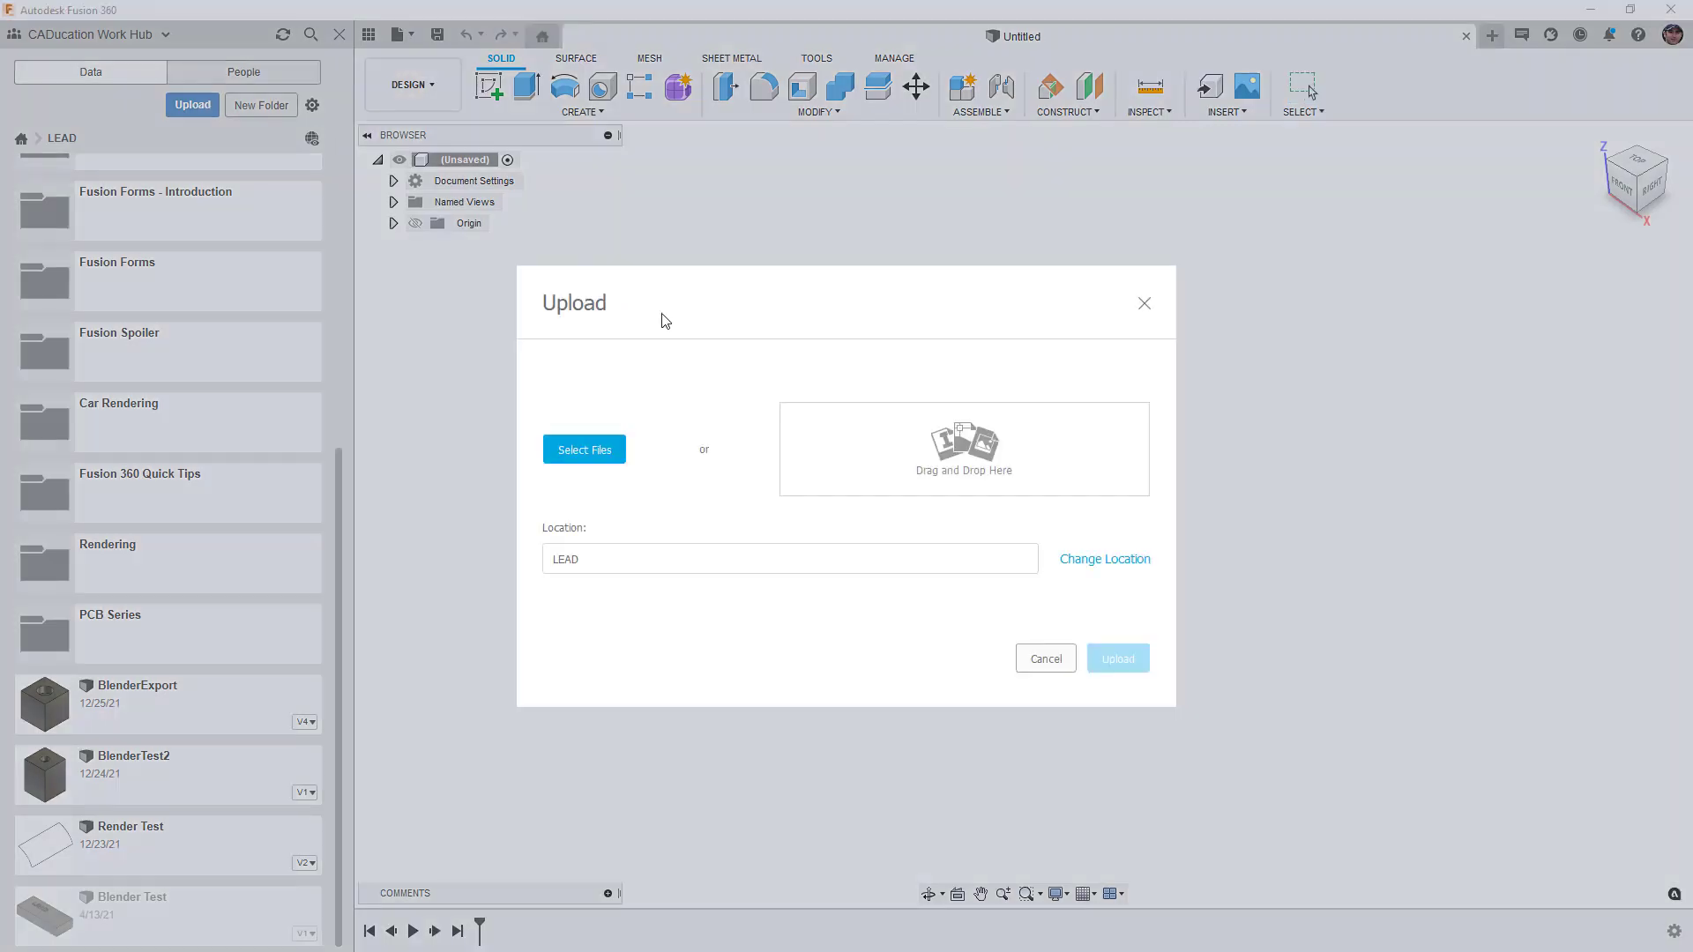
pyautogui.click(596, 448)
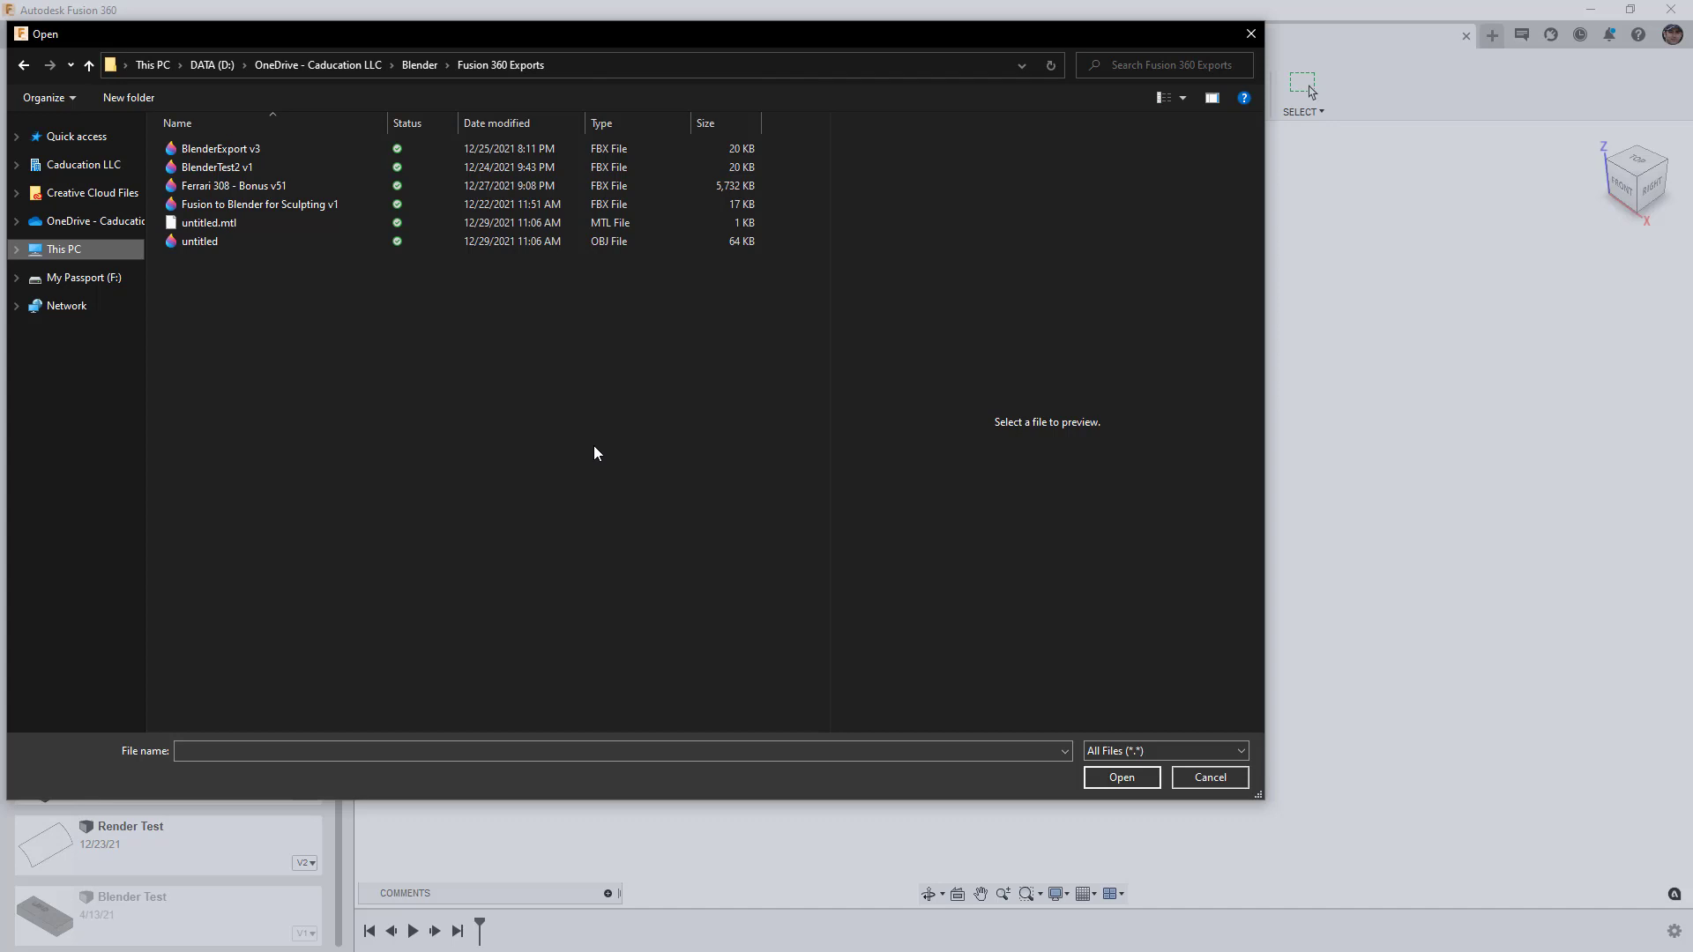
pyautogui.click(214, 243)
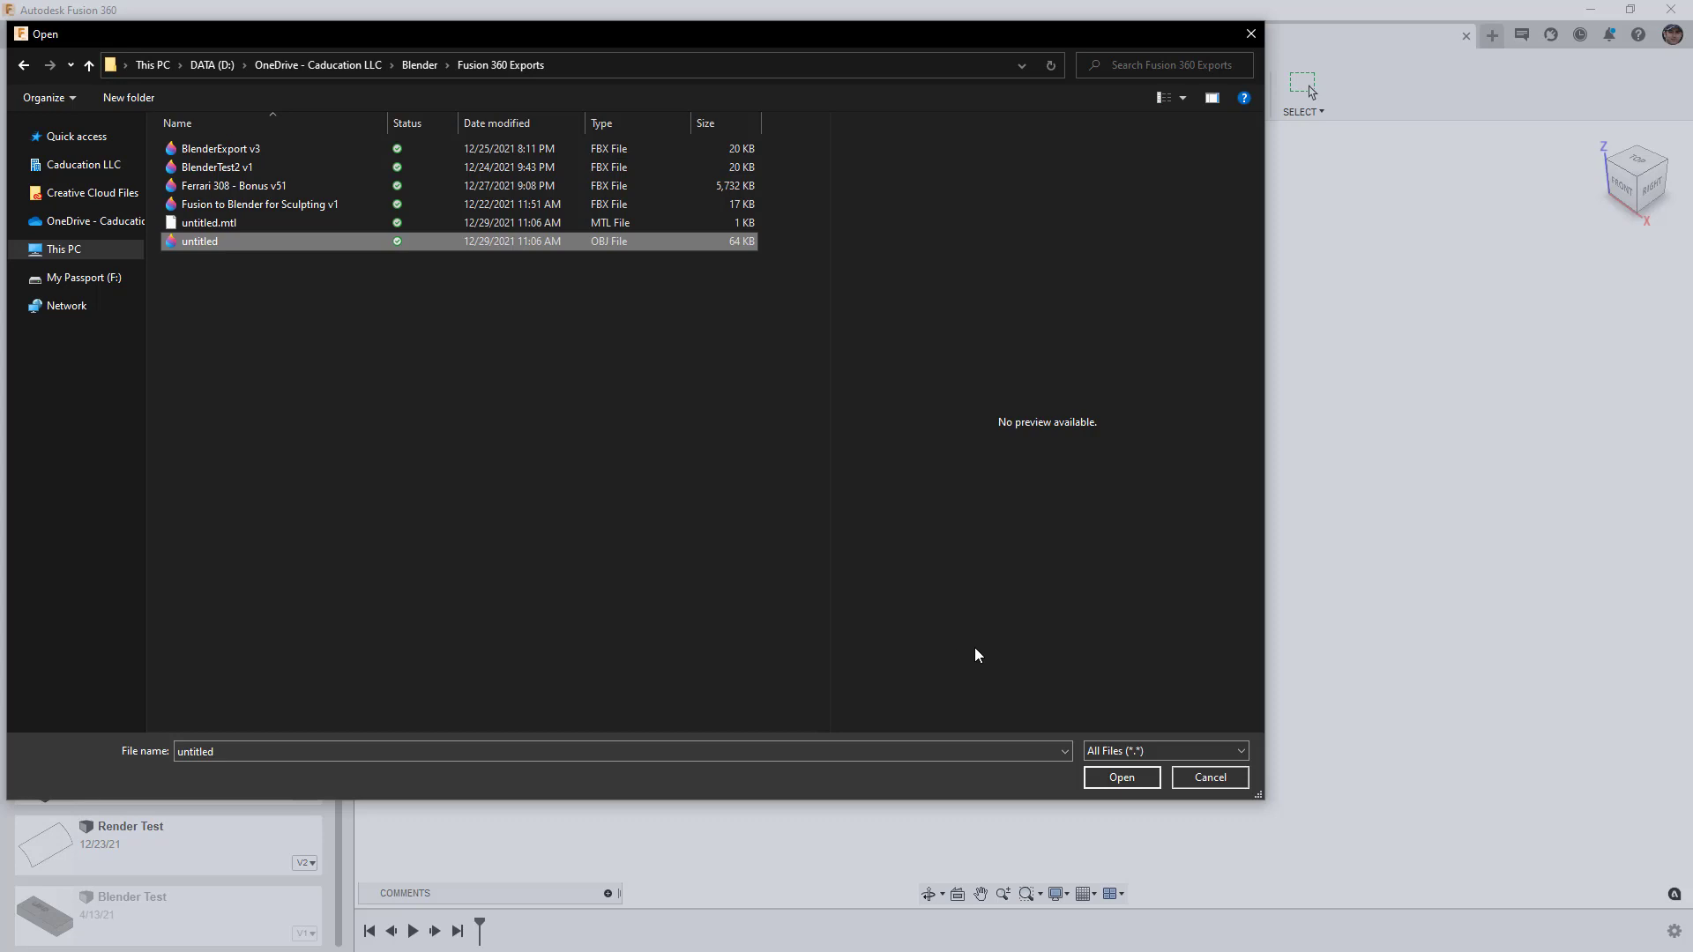
pyautogui.click(1120, 779)
pyautogui.click(1122, 765)
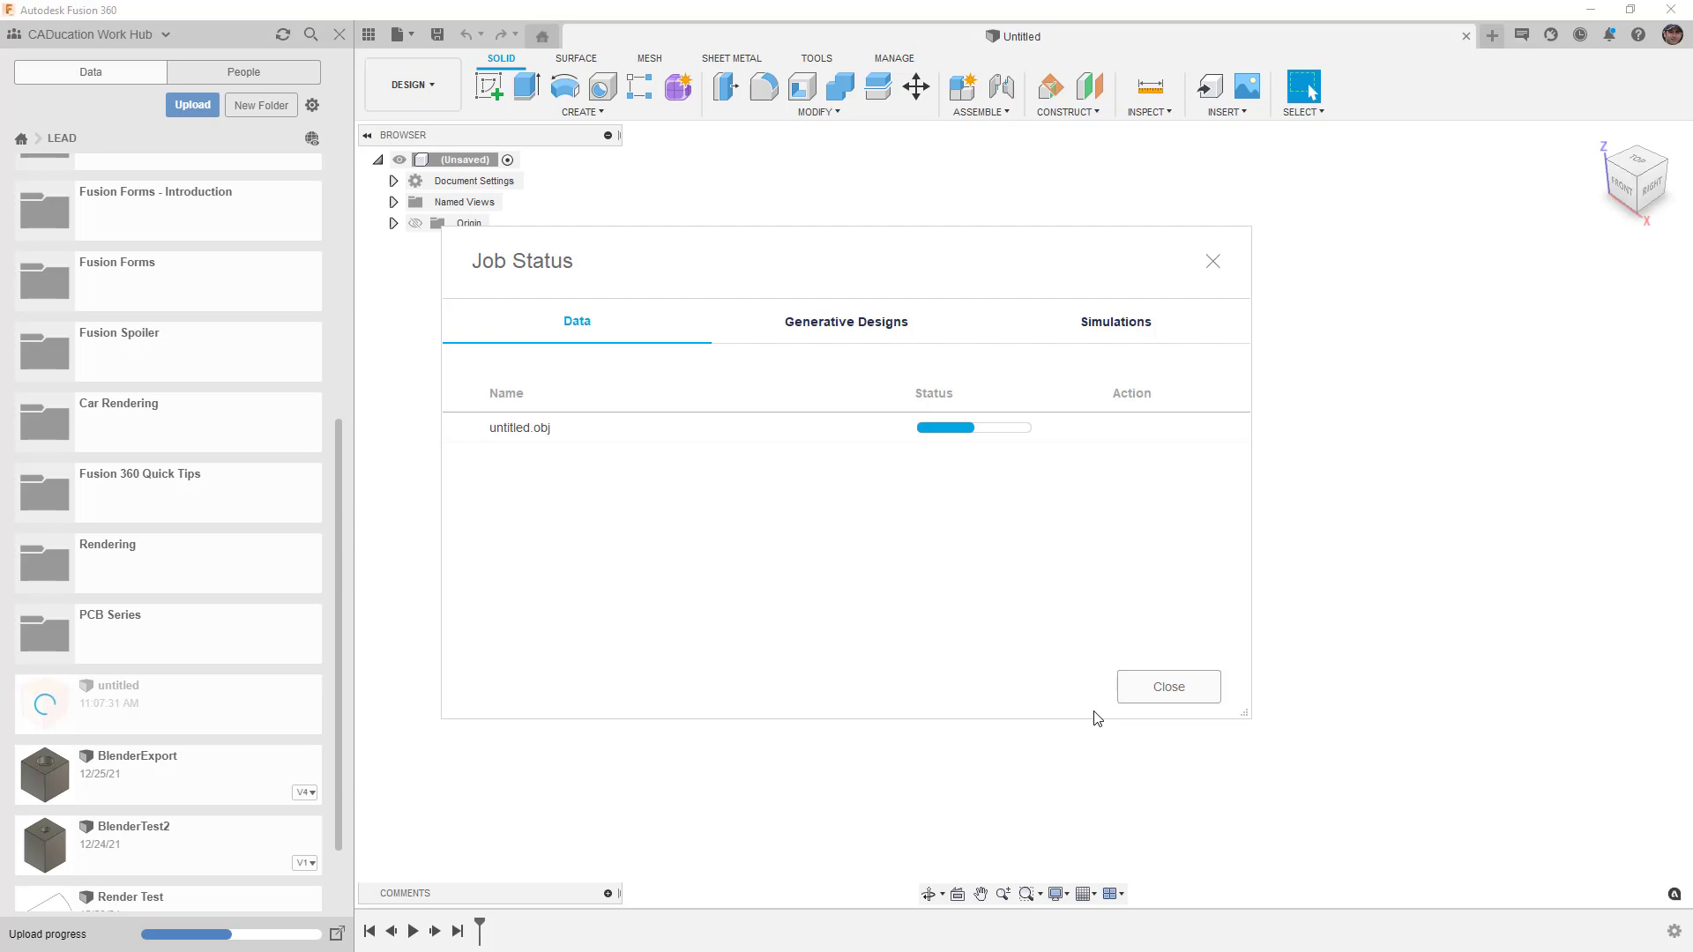
pyautogui.click(1155, 688)
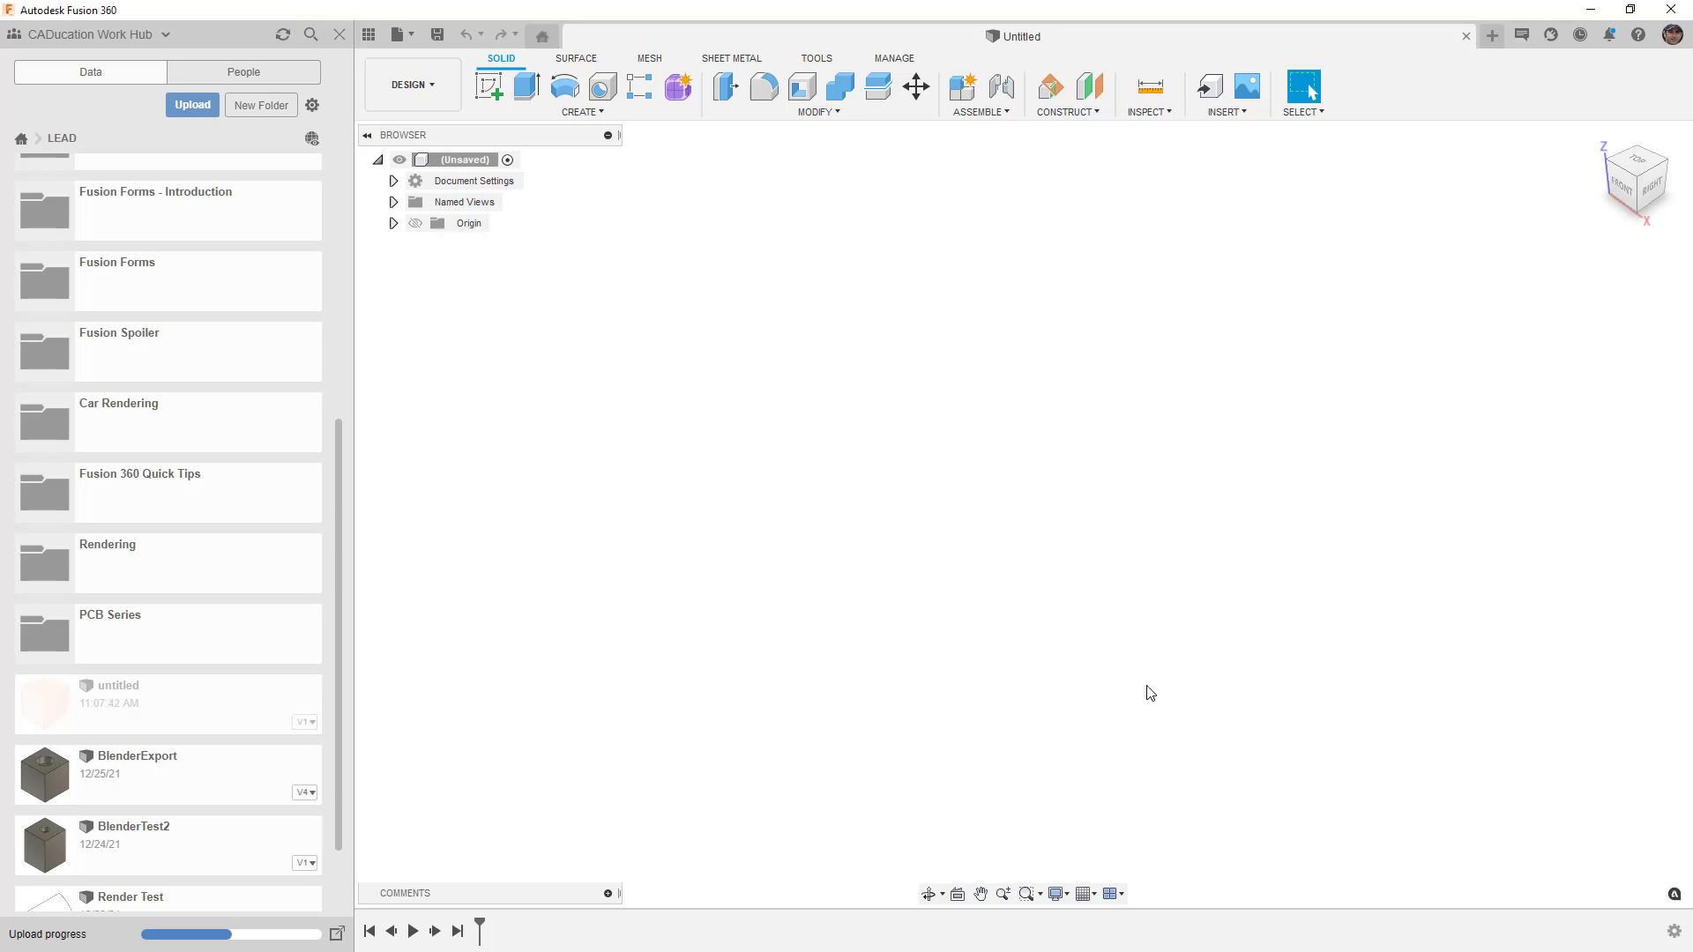
# Open the uploaded untitled design and enable Capture Design History for it
pyautogui.doubleClick(186, 708)
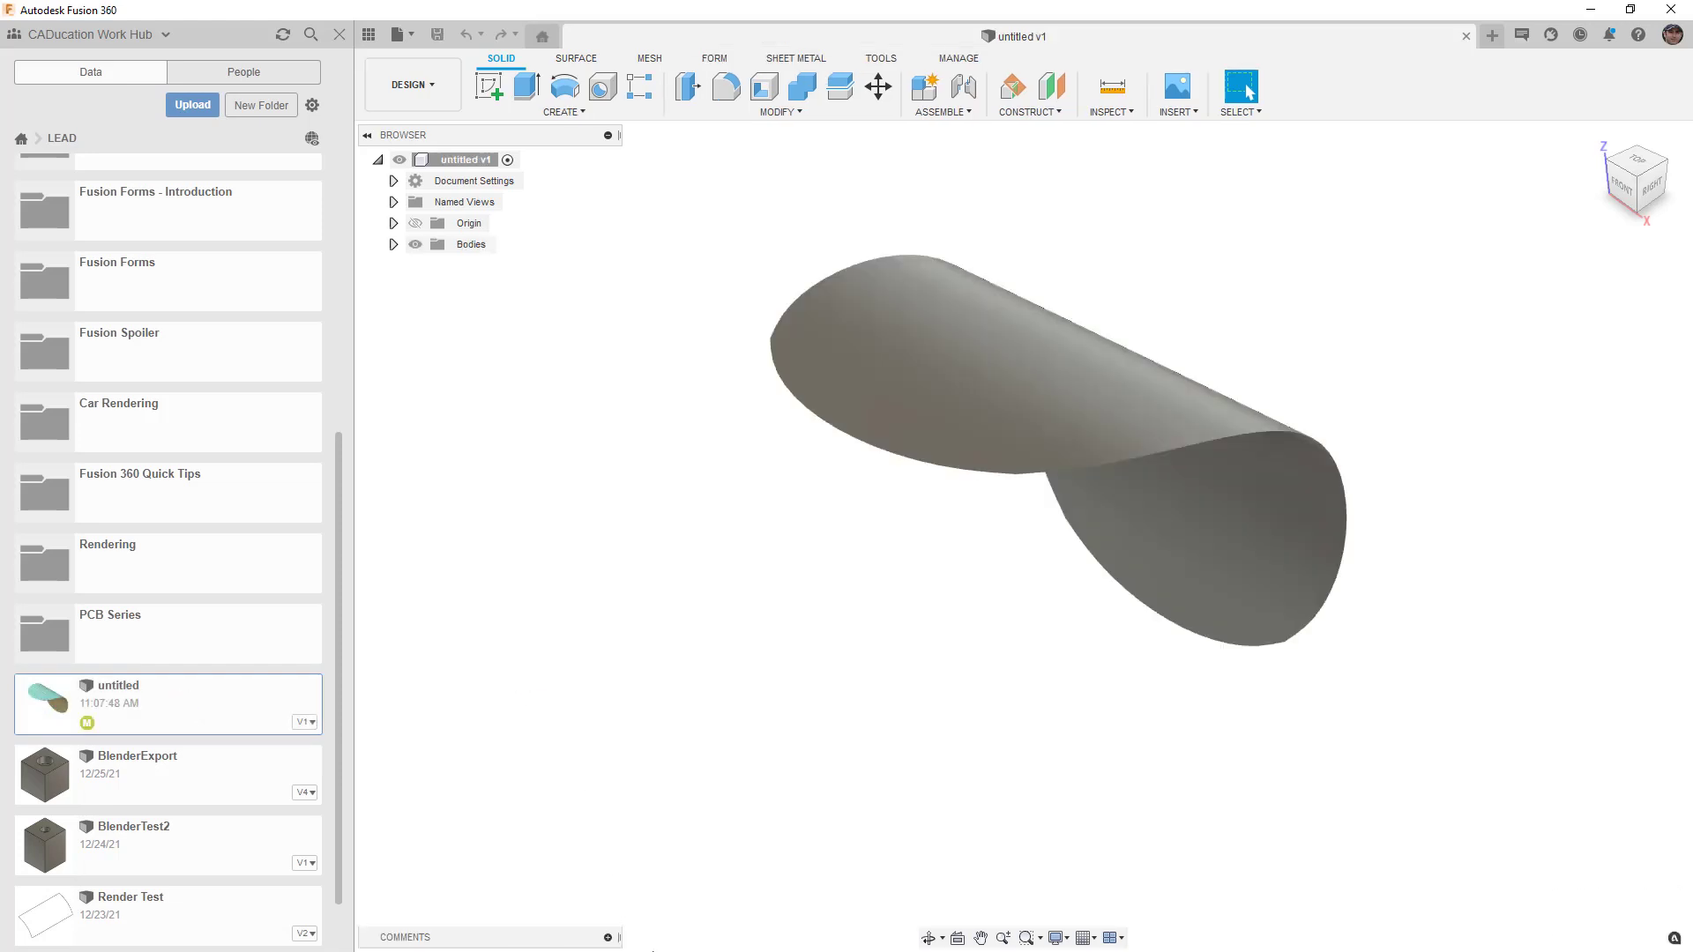
pyautogui.rightClick(455, 159)
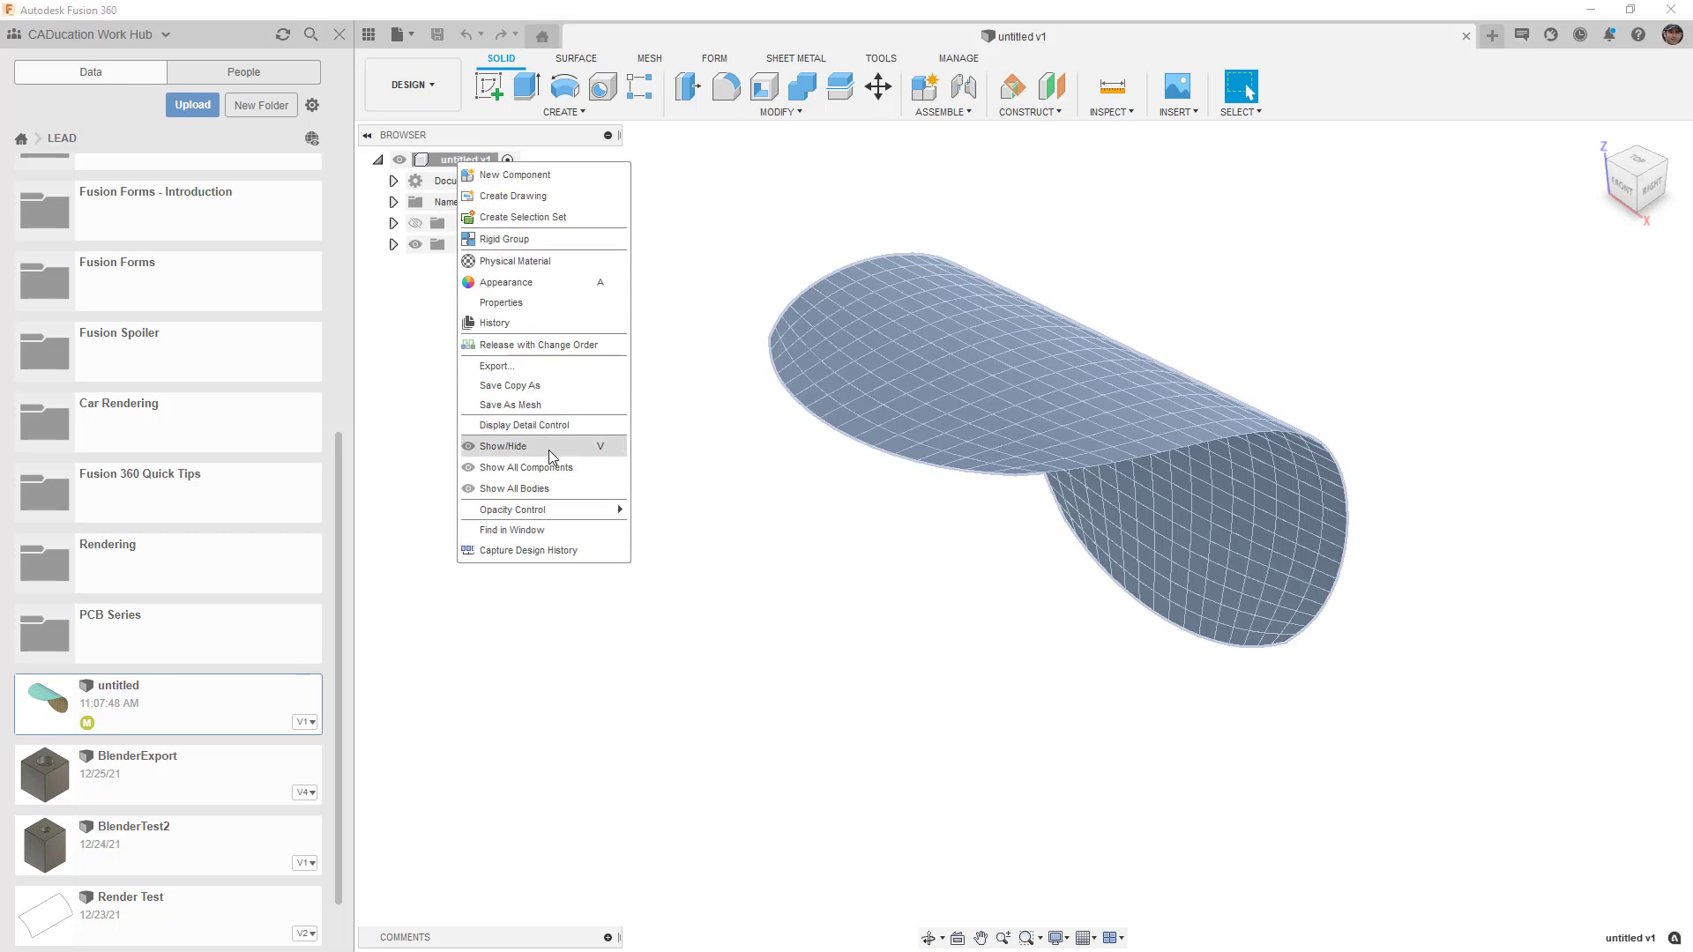
pyautogui.click(557, 550)
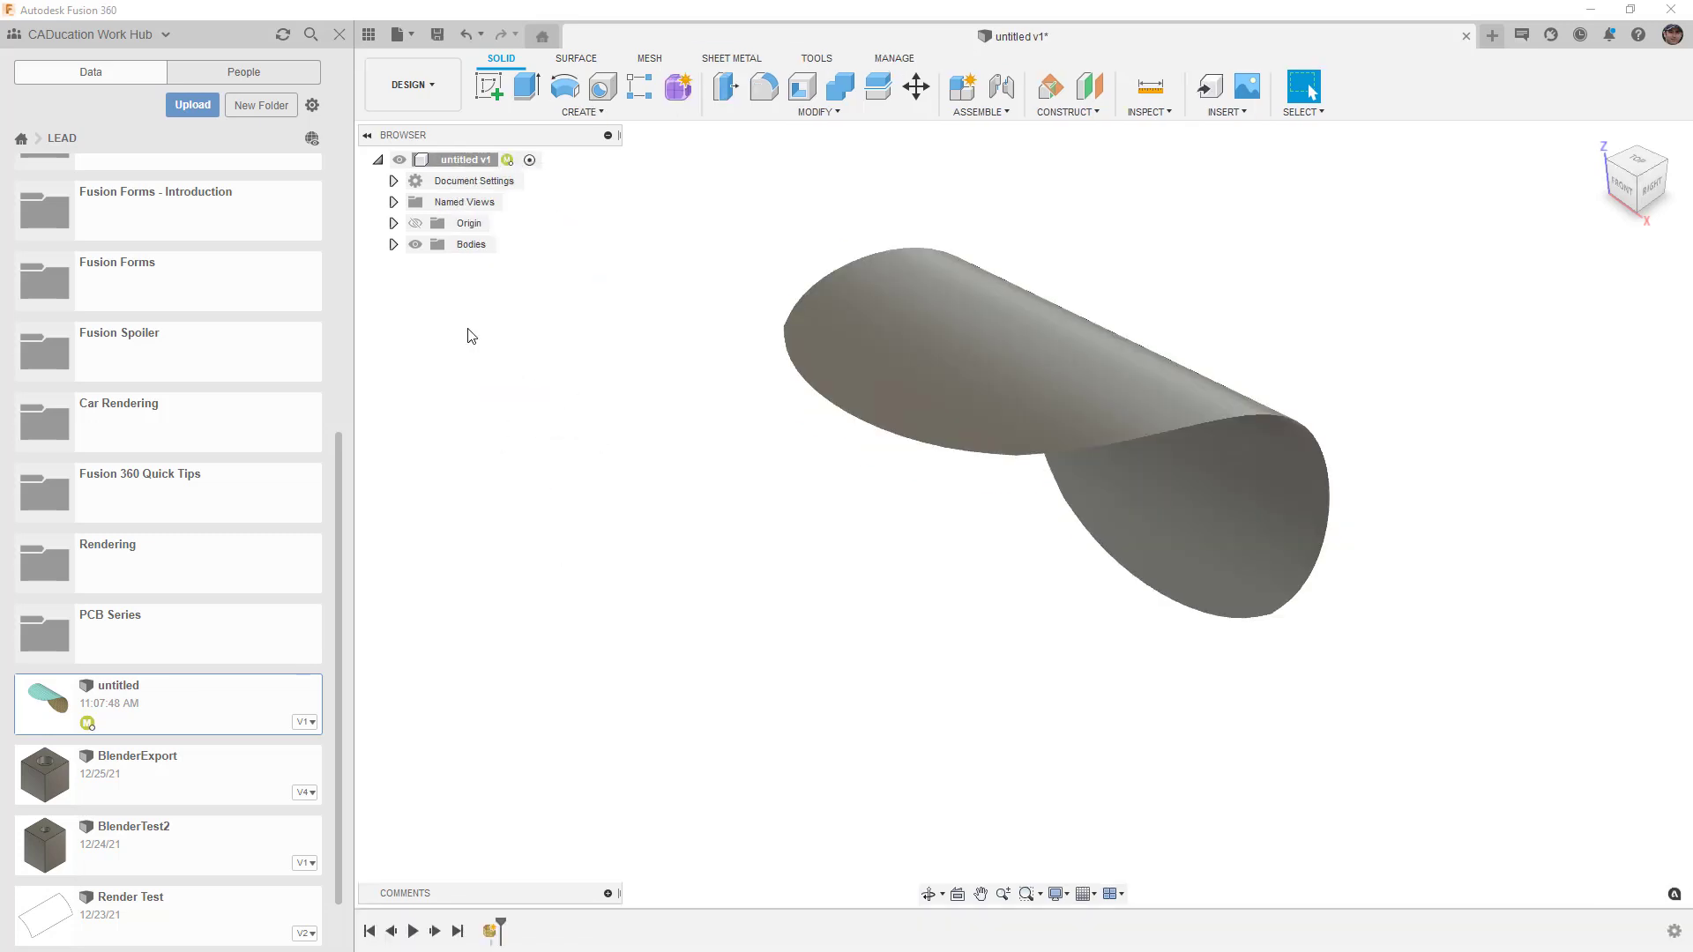
# Expand the design's bodies, select the untitled mesh body, and check its status
pyautogui.click(393, 244)
pyautogui.click(477, 267)
pyautogui.moveTo(529, 267)
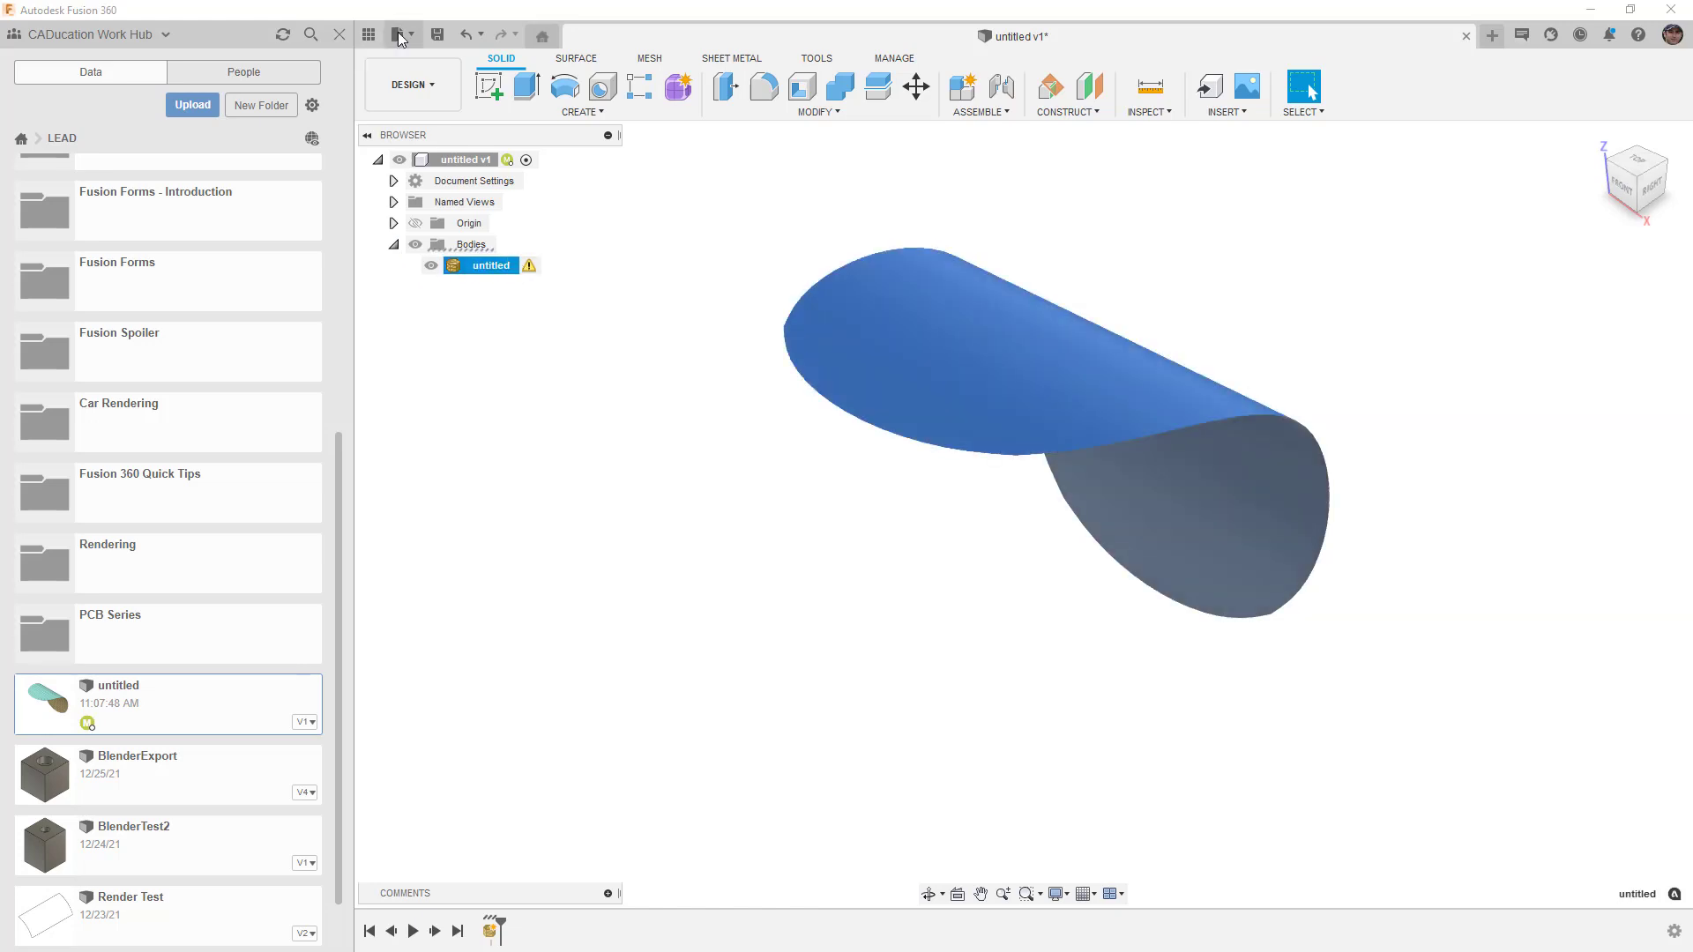
# Insert the untitled OBJ from the Fusion 360 Exports folder as a second mesh and move it about 8 mm sideways
pyautogui.click(369, 37)
pyautogui.keyDown('shift'); pyautogui.moveTo(785, 468); pyautogui.dragTo(703, 468, button='middle'); pyautogui.keyUp('shift')
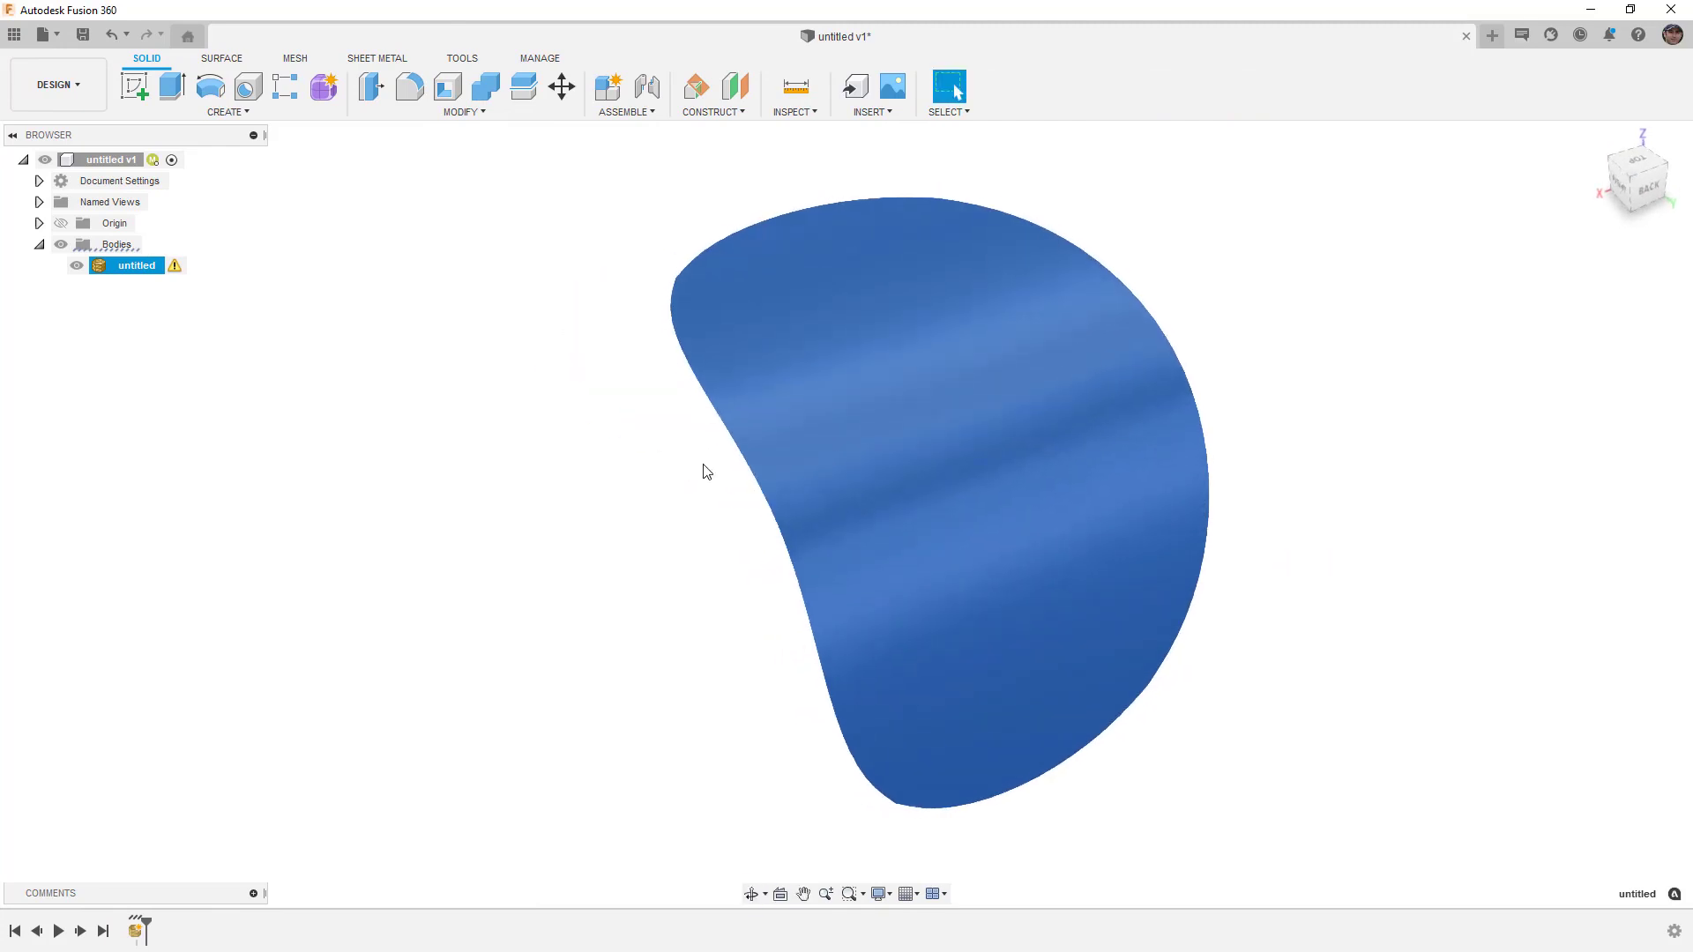
pyautogui.click(297, 58)
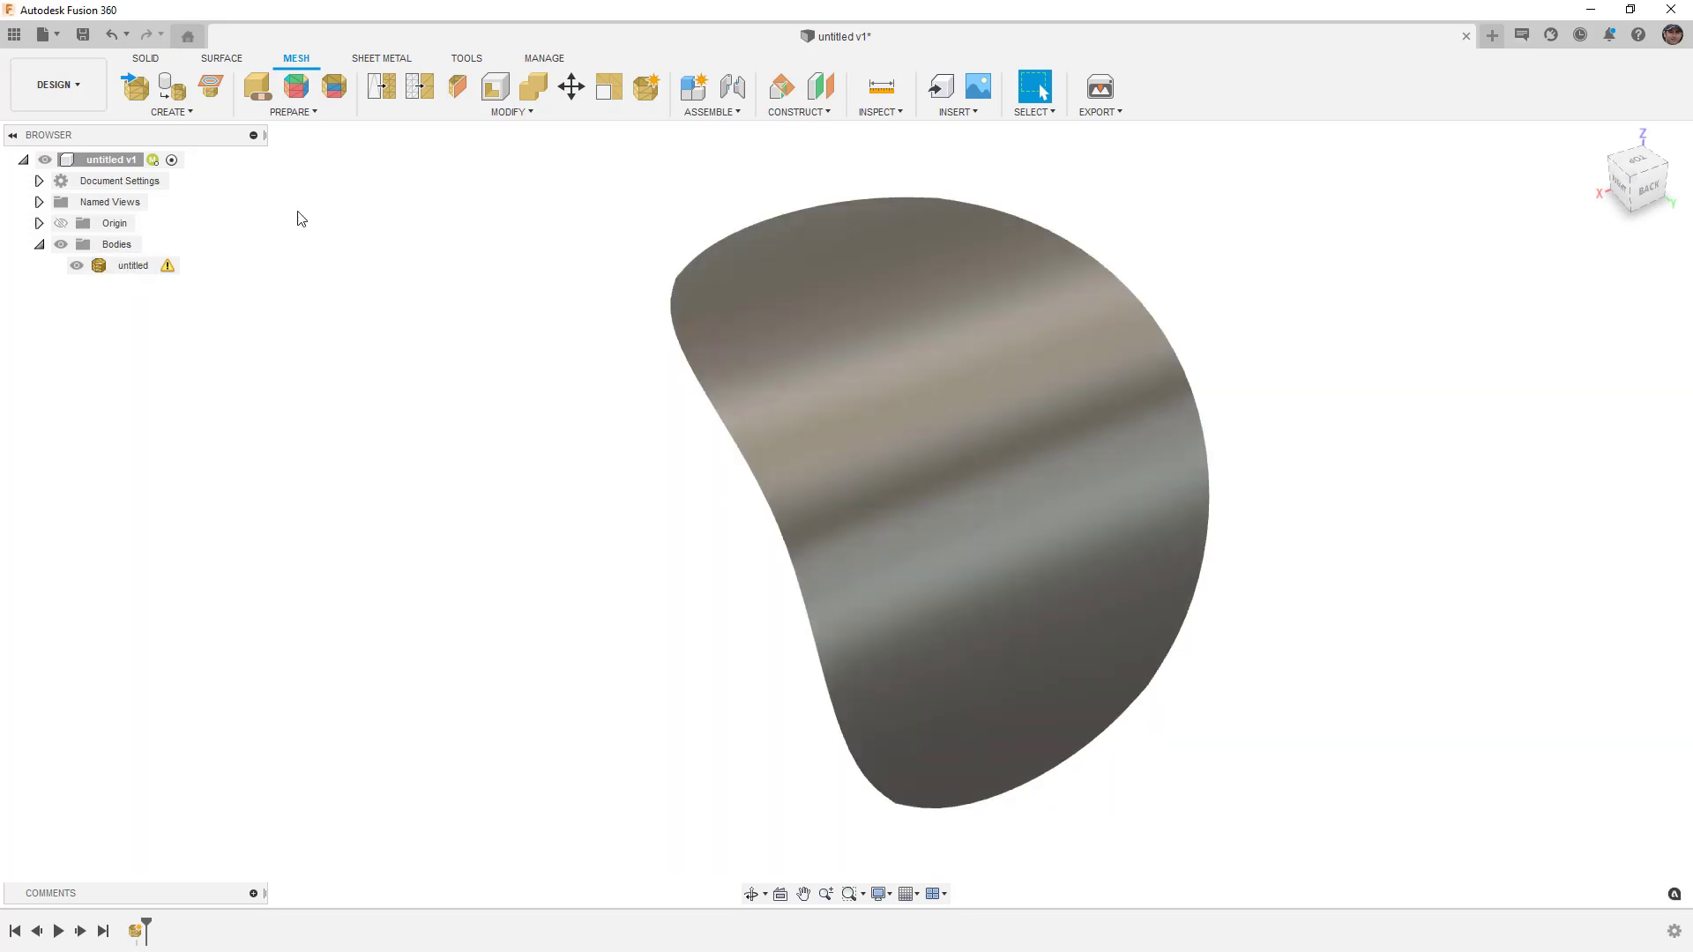
pyautogui.click(134, 88)
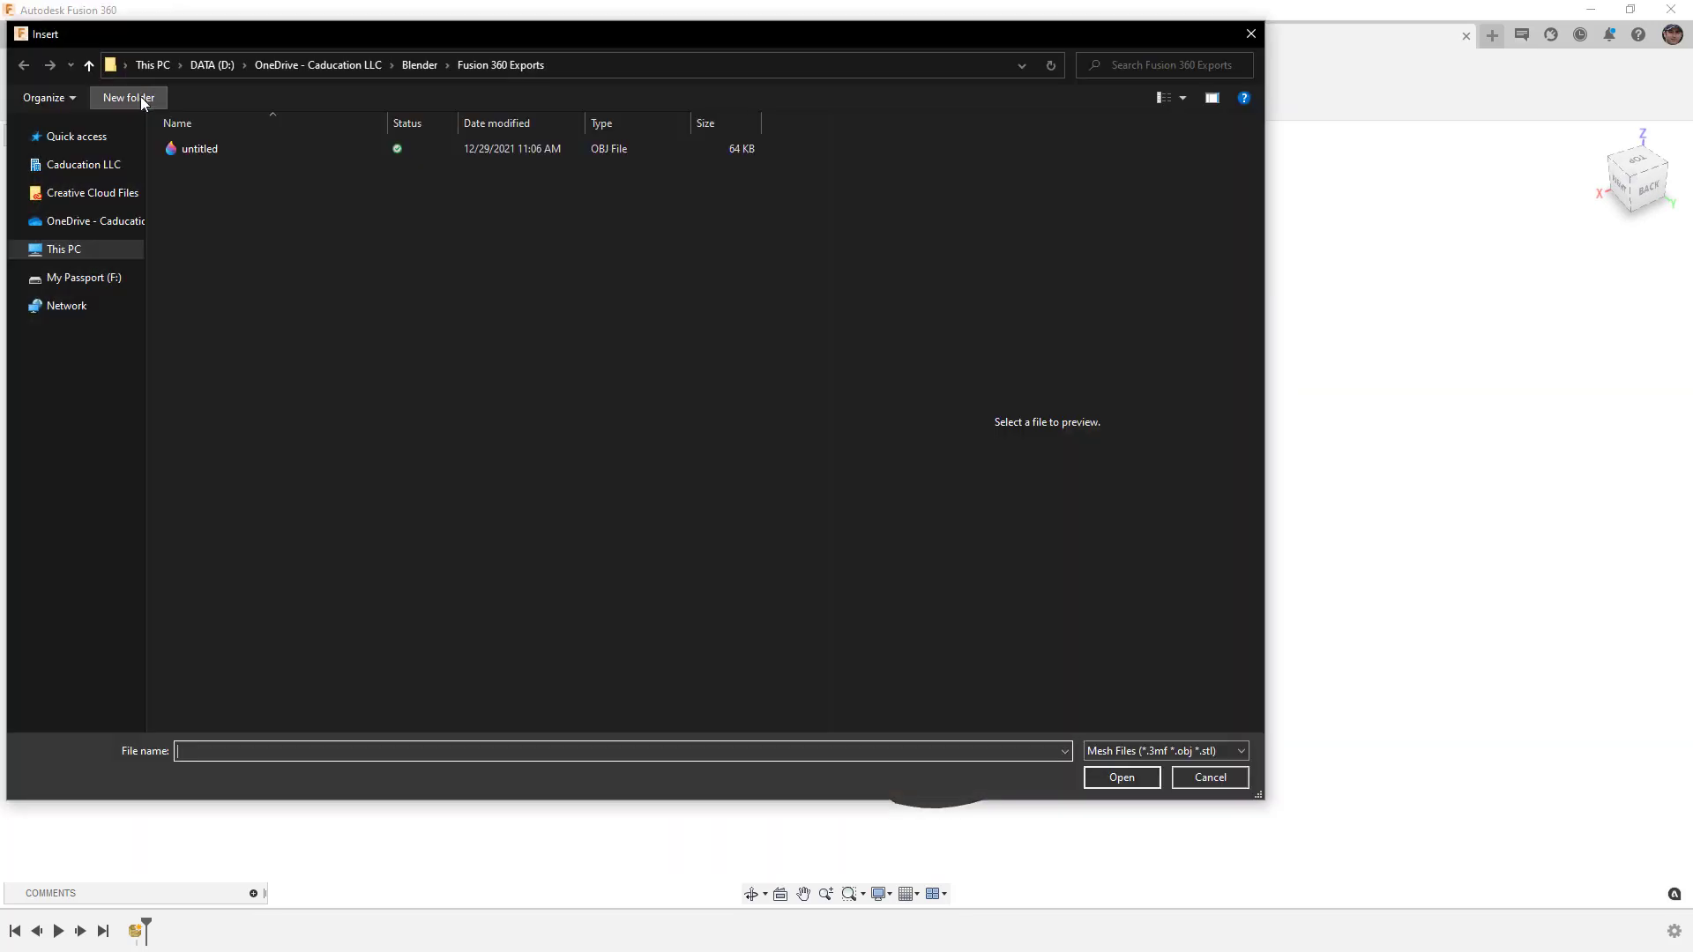
pyautogui.click(197, 148)
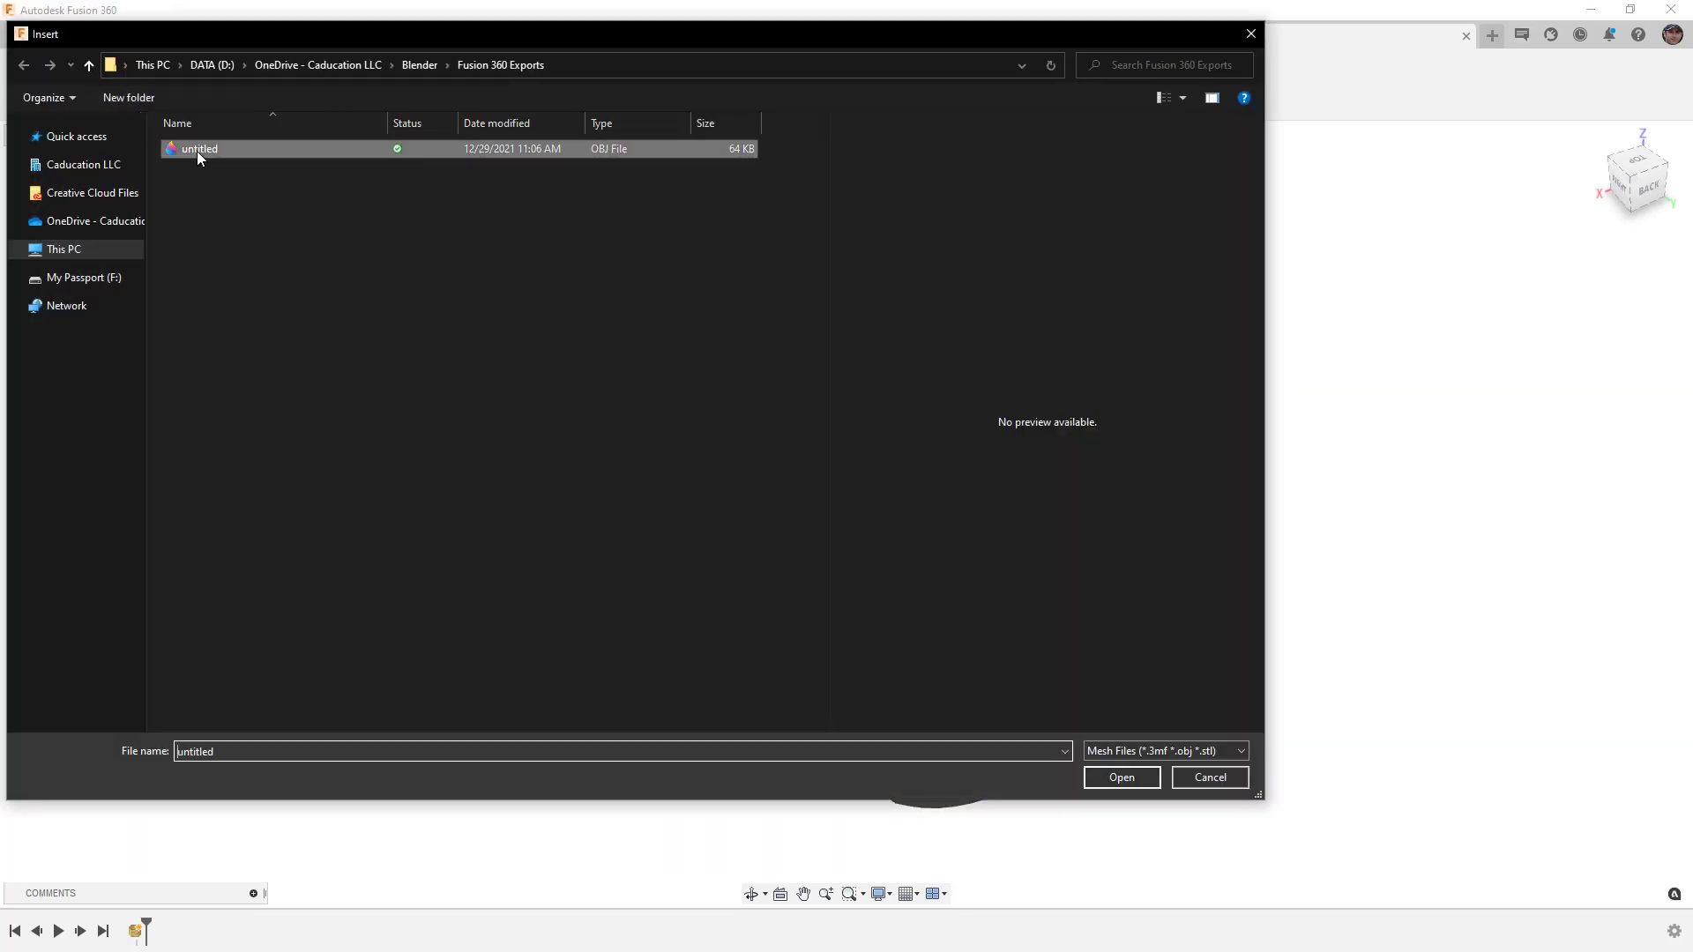
pyautogui.click(1124, 779)
pyautogui.moveTo(875, 502); pyautogui.dragTo(739, 578)
pyautogui.keyDown('shift'); pyautogui.moveTo(739, 577); pyautogui.dragTo(687, 676, button='middle'); pyautogui.keyUp('shift')
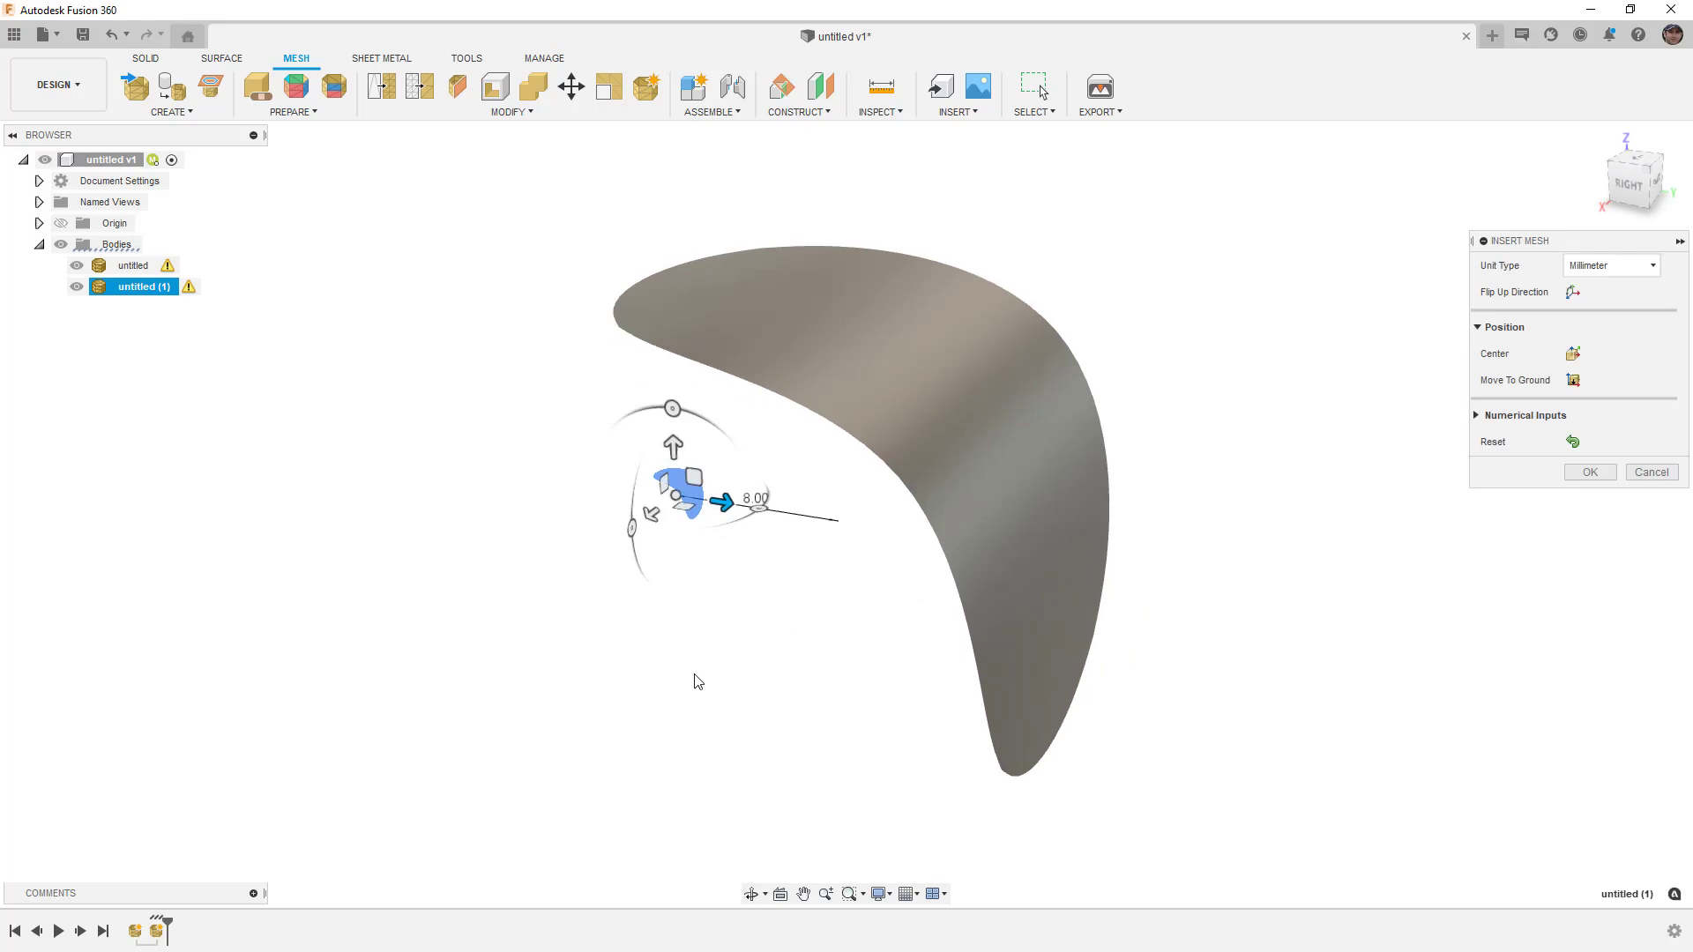
# Try Meter as the inserted mesh's unit type and move the mesh about 300 mm along the same axis
pyautogui.click(1613, 266)
pyautogui.click(1615, 330)
pyautogui.keyDown('shift'); pyautogui.moveTo(1528, 398); pyautogui.dragTo(895, 526, button='middle'); pyautogui.keyUp('shift')
pyautogui.moveTo(887, 535); pyautogui.dragTo(949, 574)
pyautogui.keyDown('shift'); pyautogui.moveTo(781, 443); pyautogui.dragTo(883, 476, button='middle'); pyautogui.keyUp('shift')
pyautogui.scroll(2, 883, 476)
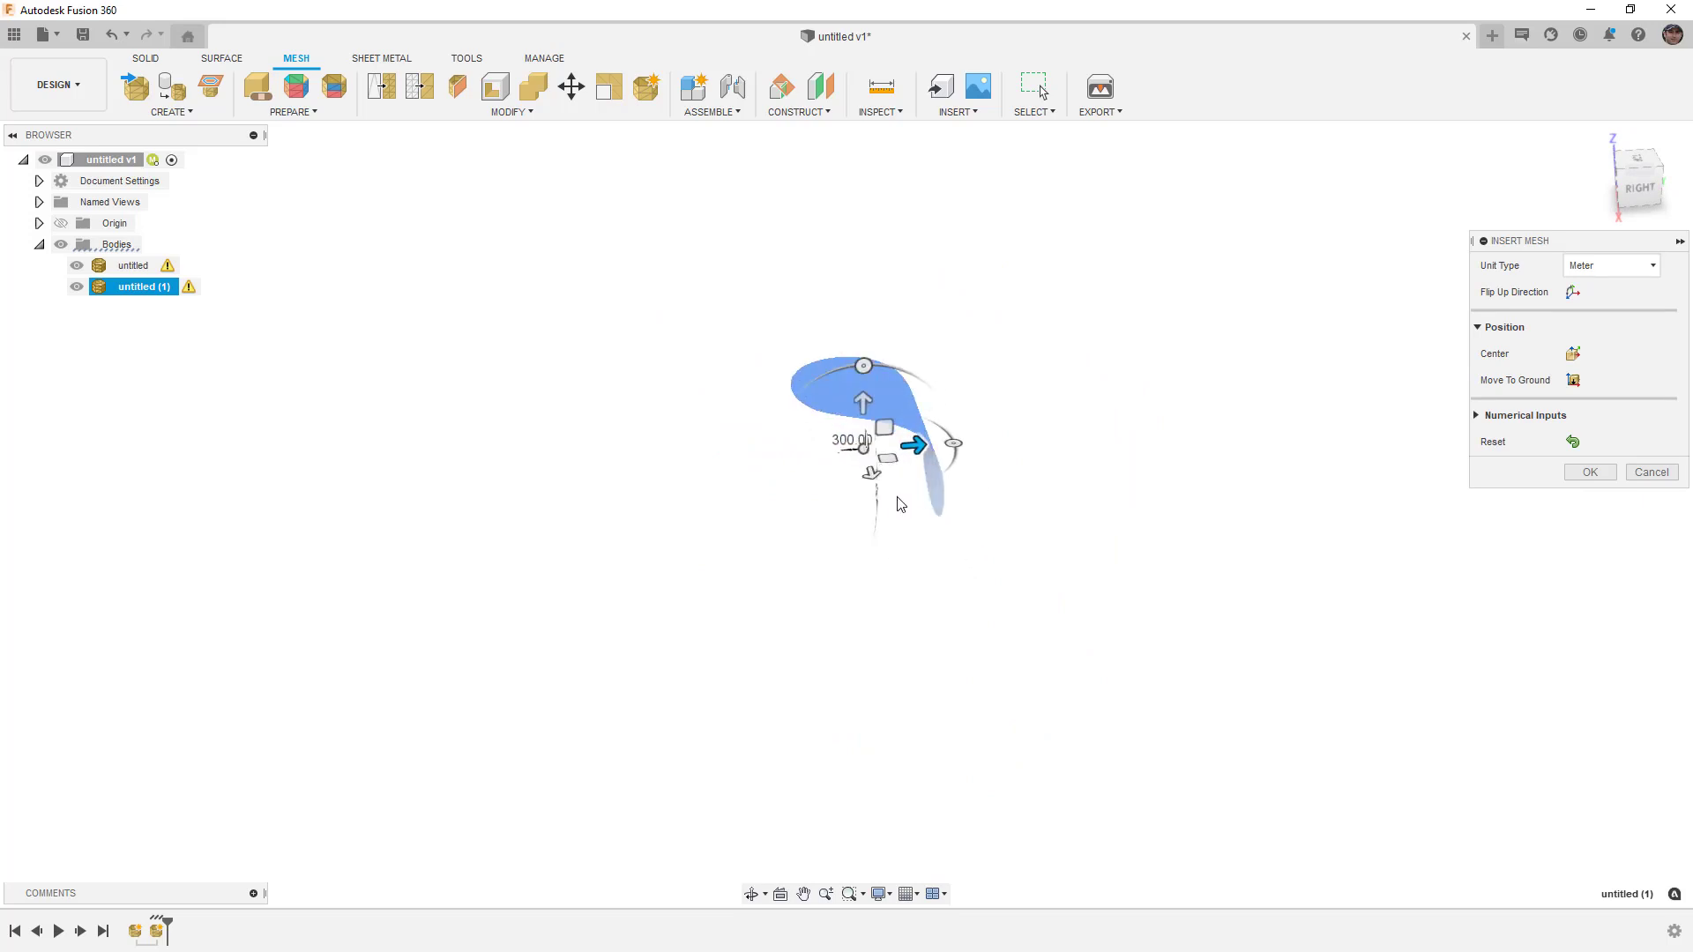
pyautogui.scroll(5, 907, 514)
# Set the inserted mesh's unit type to Inch, move it about 240 mm back beside the original, and finish the insertion
pyautogui.click(1611, 265)
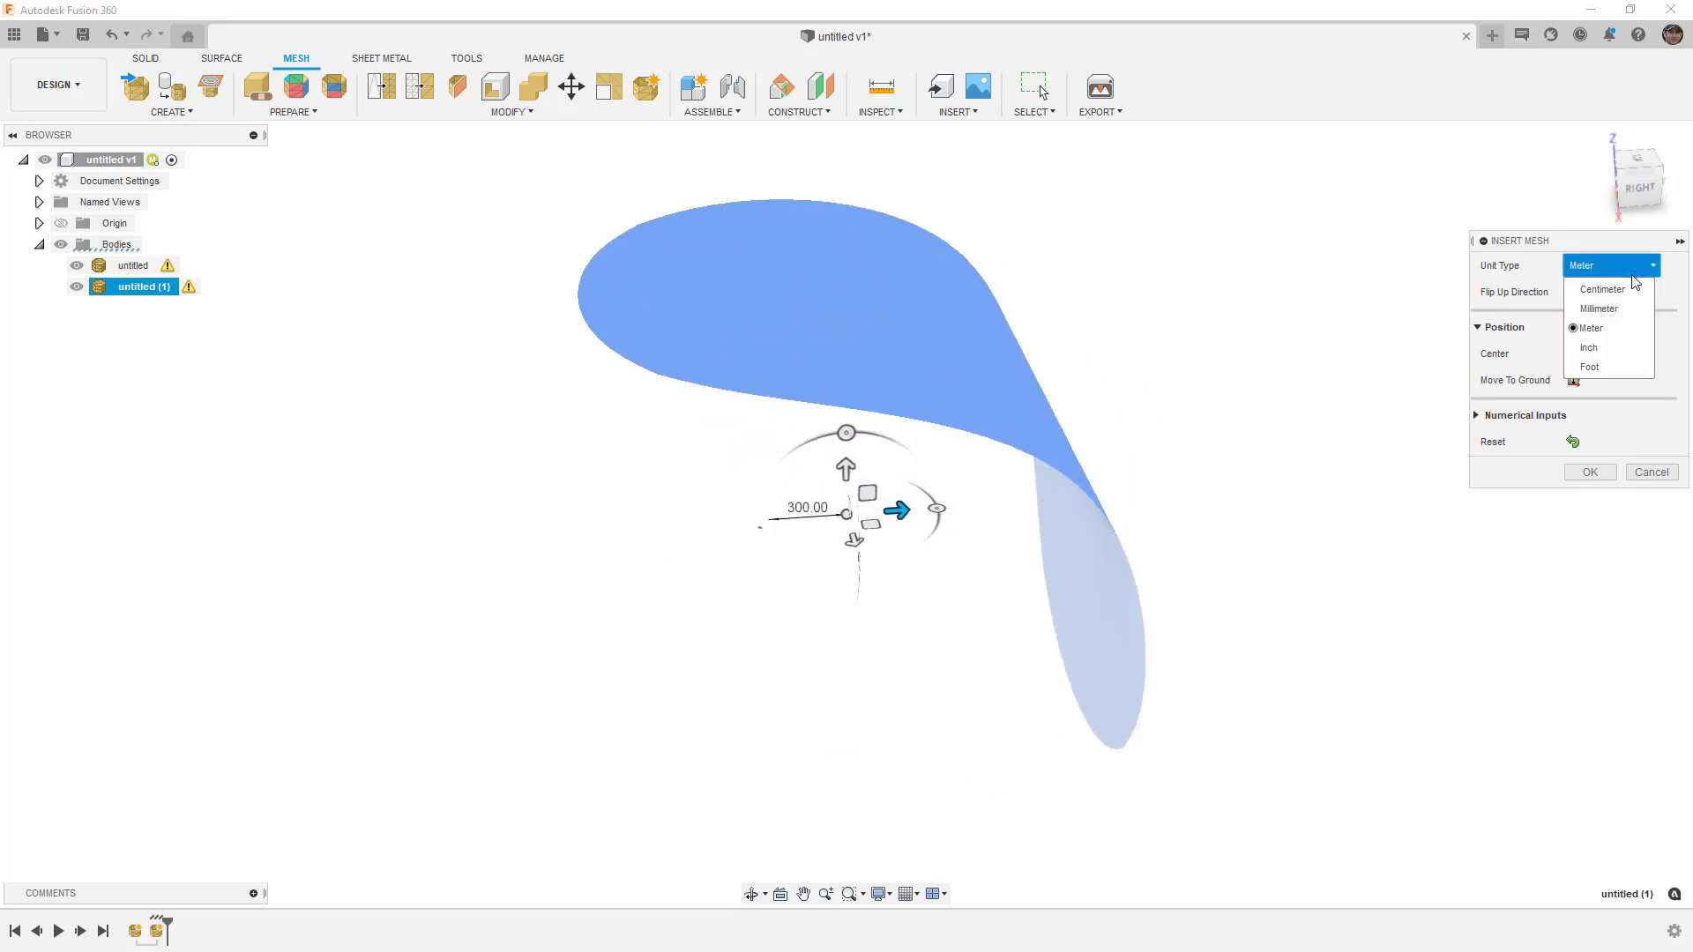
pyautogui.click(1587, 349)
pyautogui.keyDown('shift'); pyautogui.moveTo(1013, 547); pyautogui.dragTo(961, 542, button='middle'); pyautogui.keyUp('shift')
pyautogui.moveTo(1369, 461); pyautogui.dragTo(541, 615)
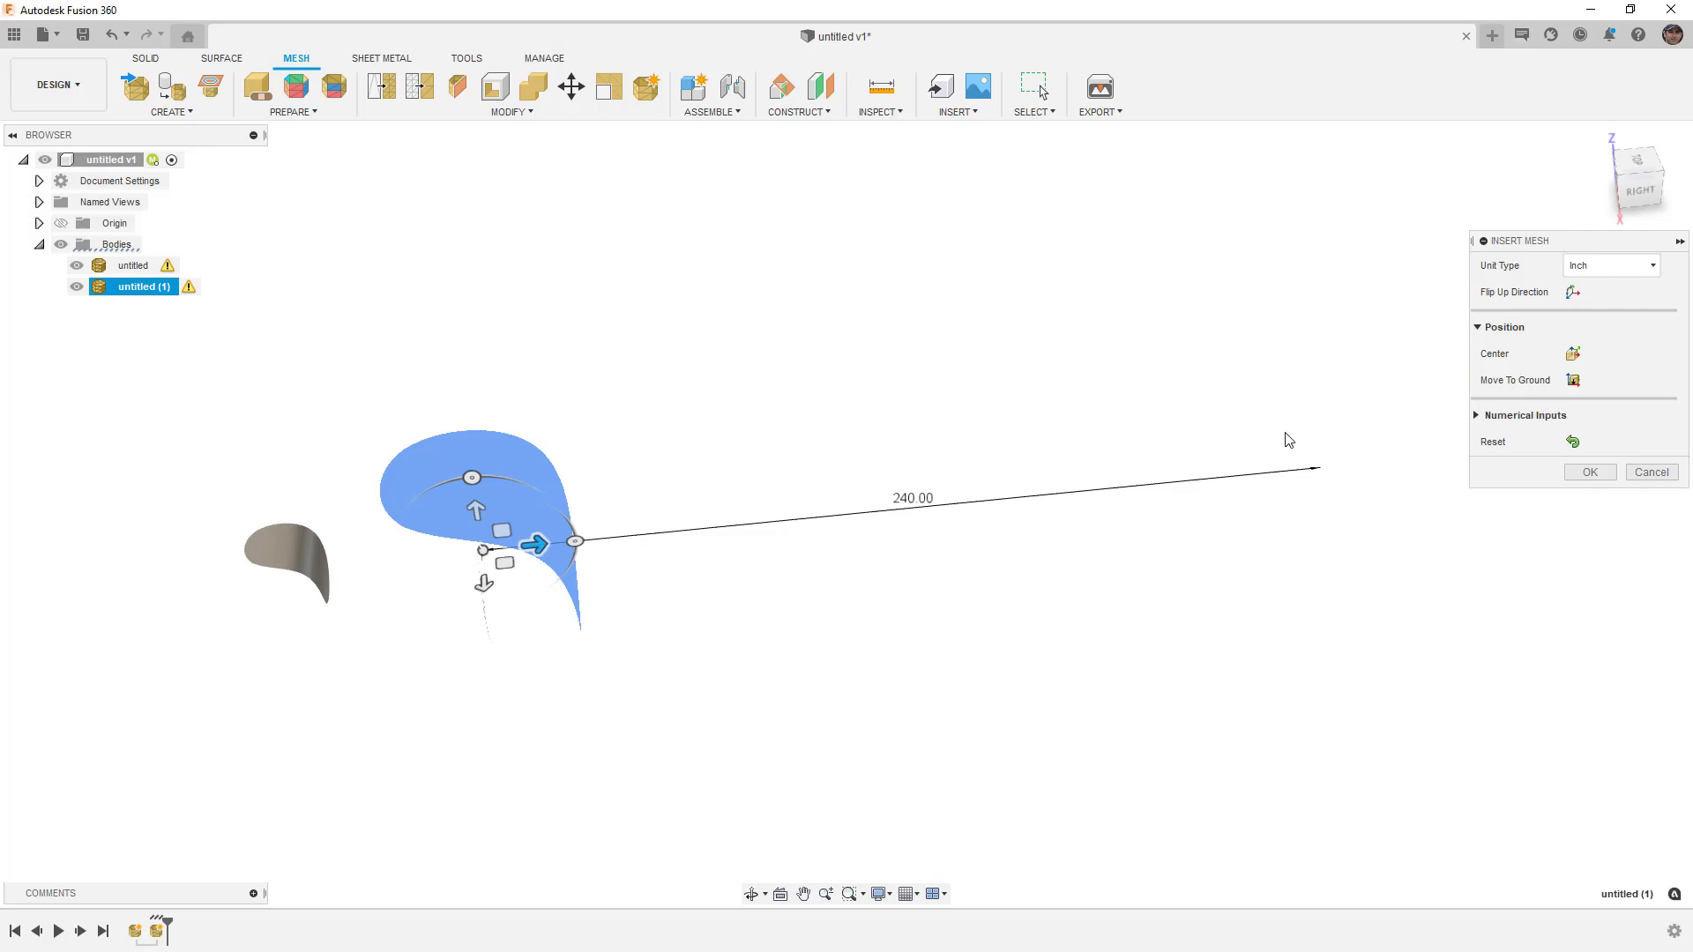
pyautogui.click(1590, 473)
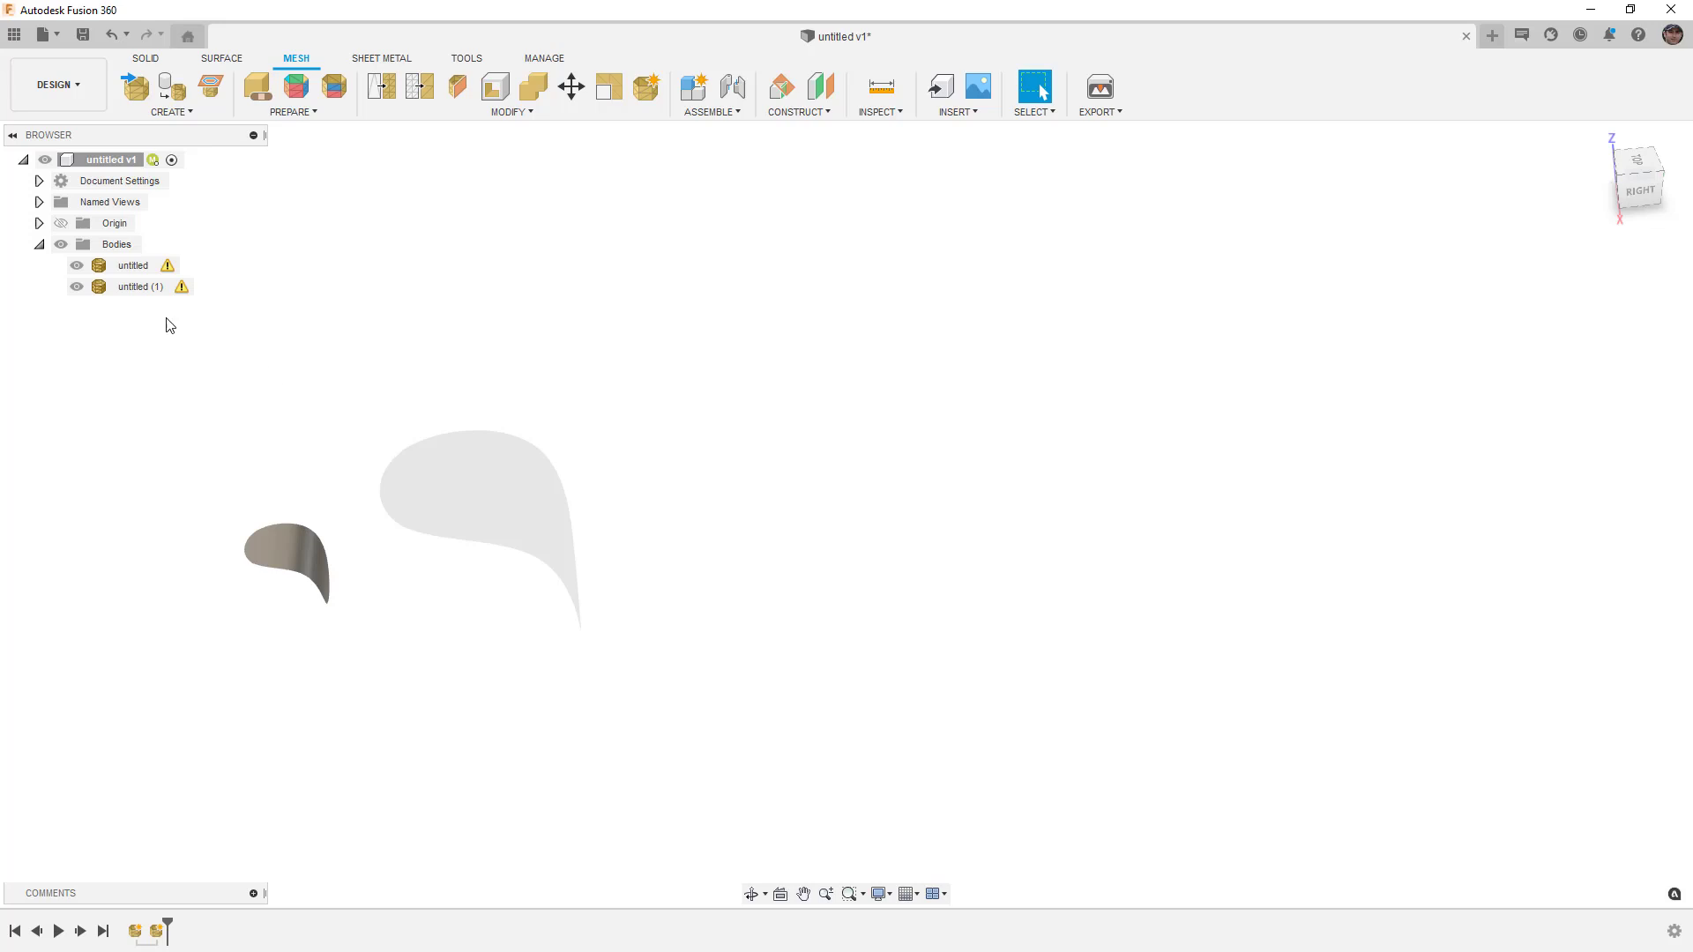
# Check which mesh is untitled (1) by toggling its visibility and selecting it, and compare it with the original
pyautogui.click(79, 286)
pyautogui.click(79, 286)
pyautogui.click(465, 491)
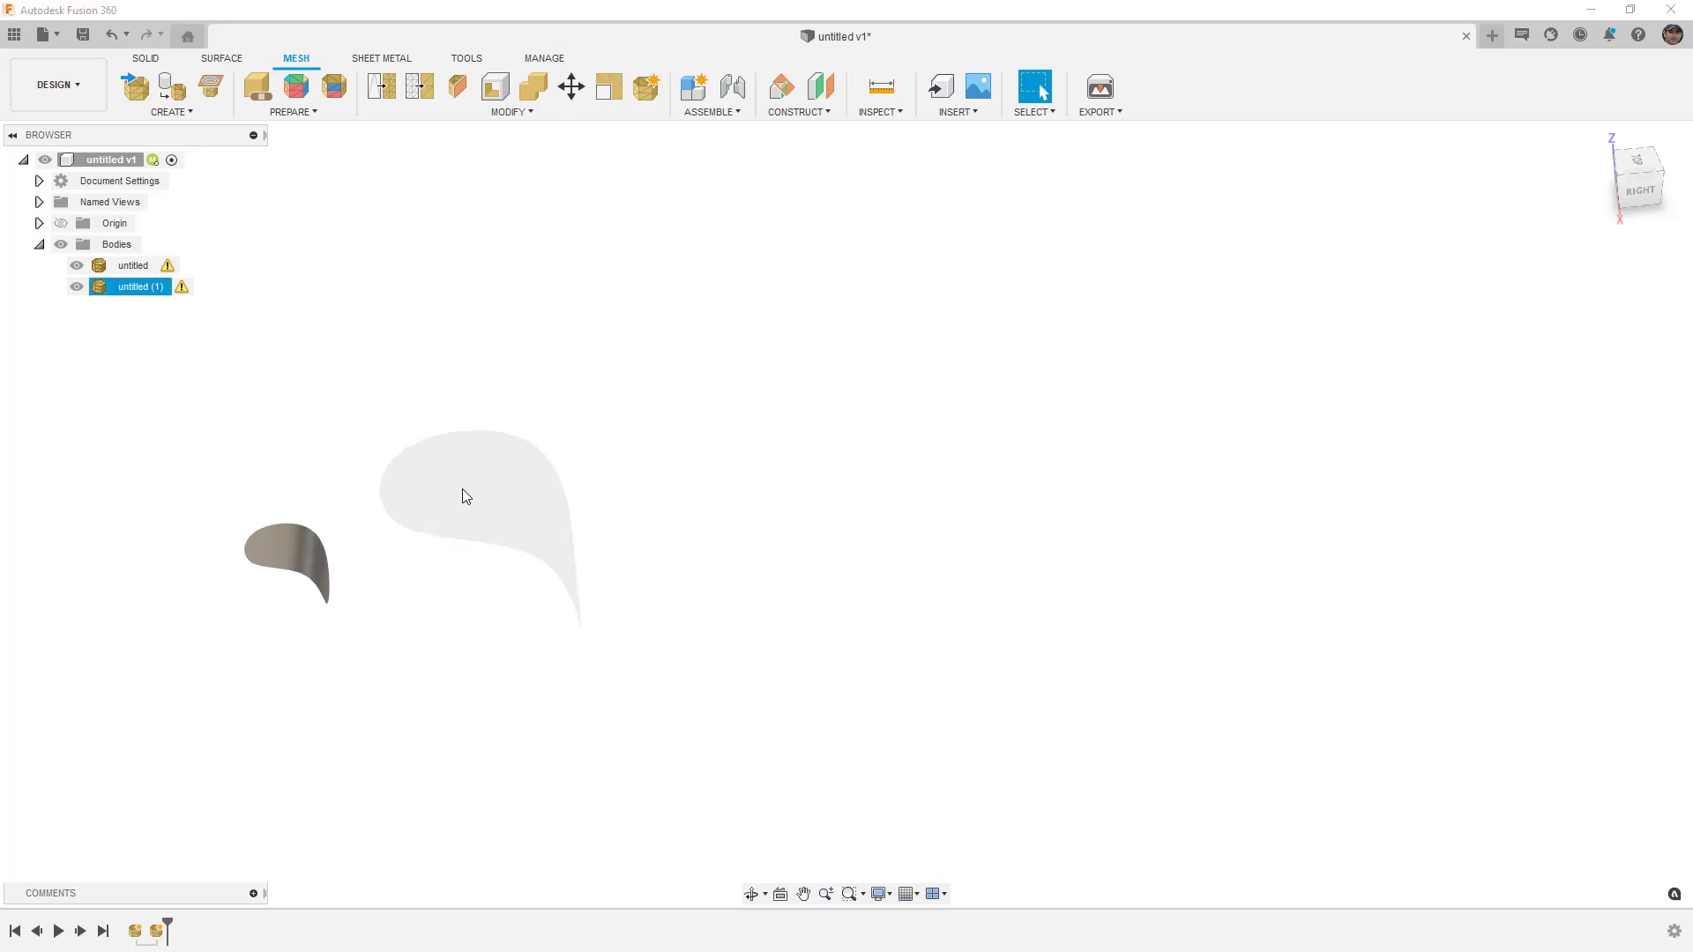
pyautogui.keyDown('shift'); pyautogui.moveTo(545, 554); pyautogui.dragTo(641, 461, button='middle'); pyautogui.keyUp('shift')
pyautogui.press('Escape')
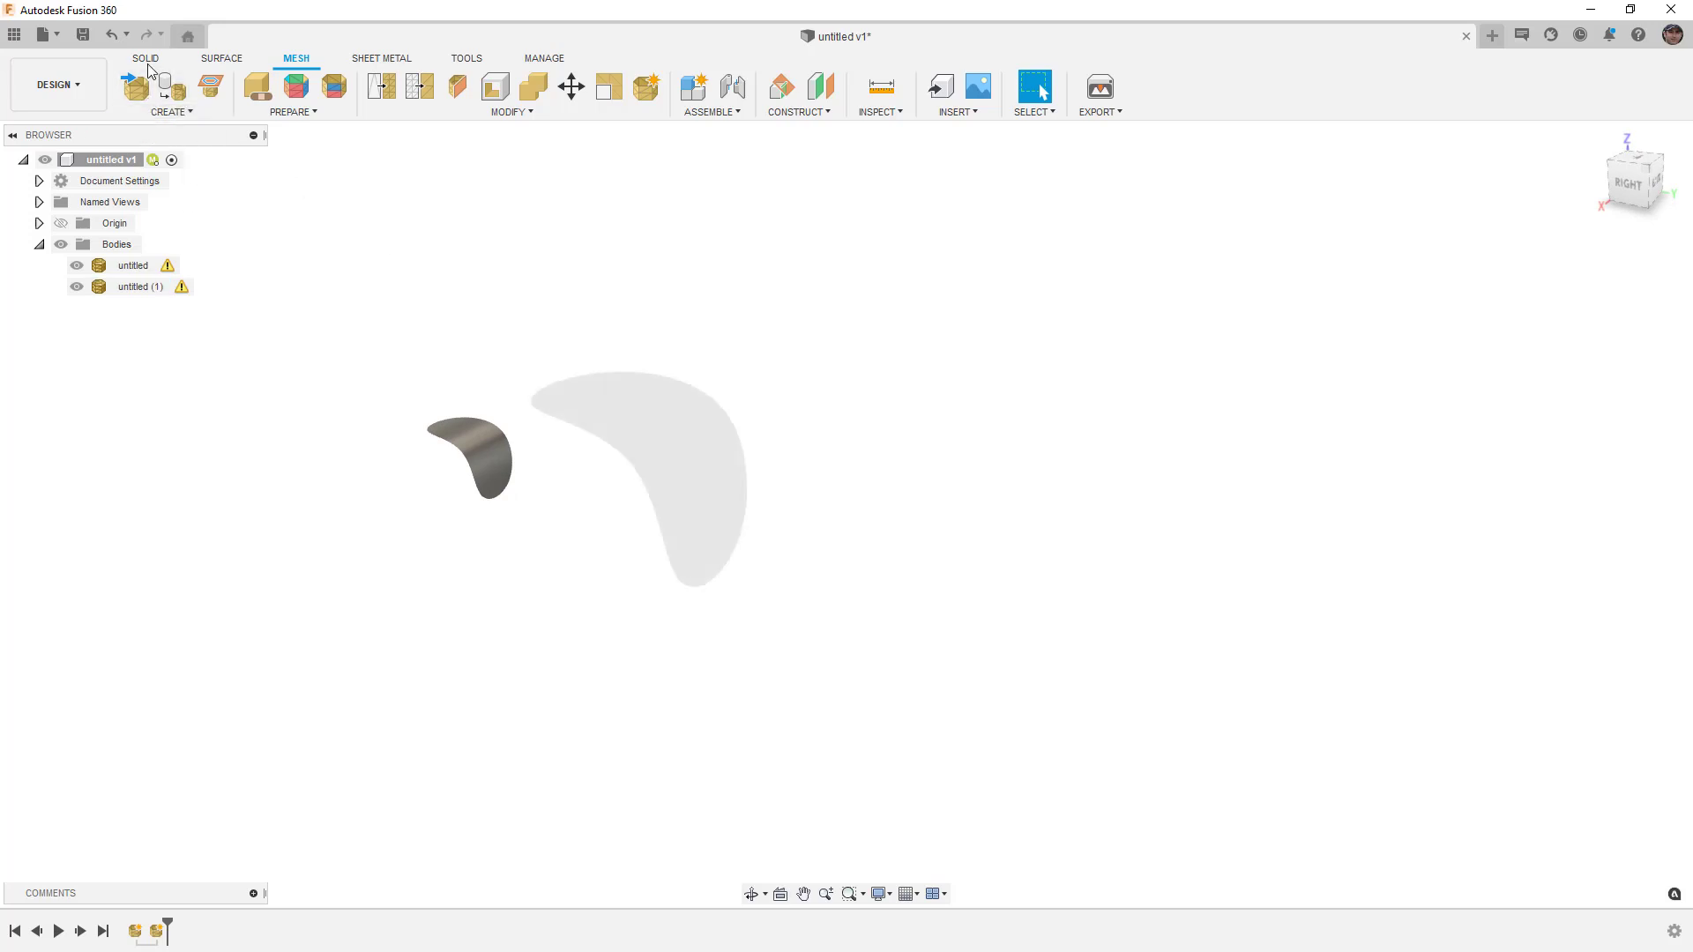
# Create a new form and hide the larger untitled (1) mesh body, leaving the original mesh shown
pyautogui.click(146, 60)
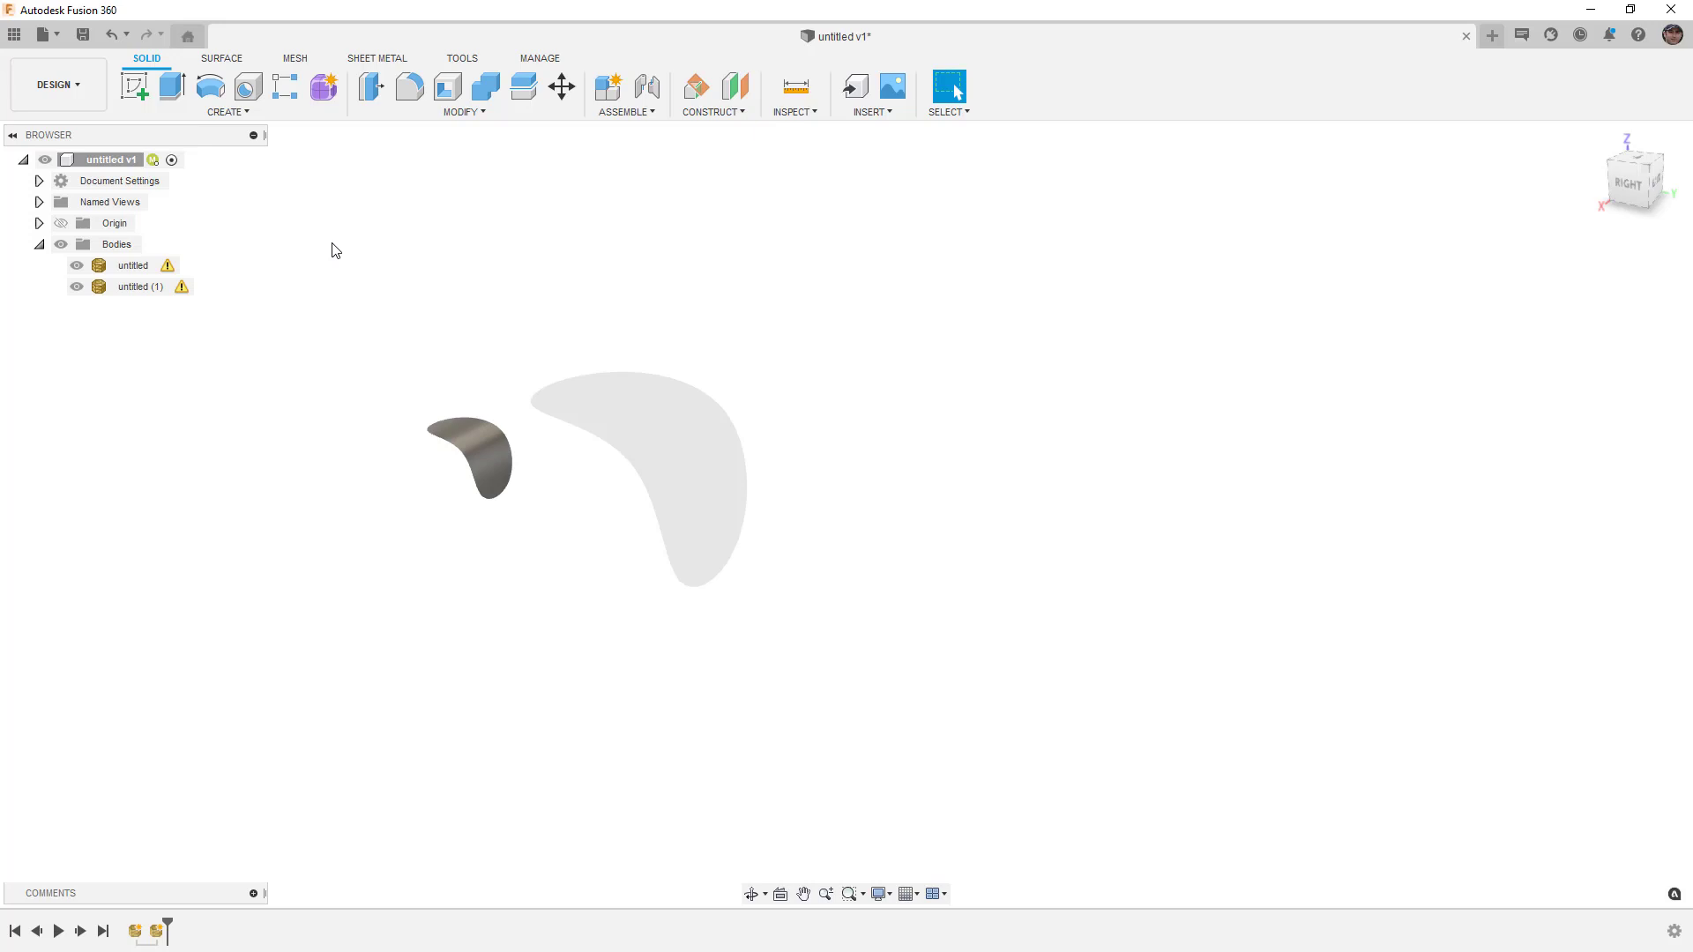
pyautogui.click(326, 88)
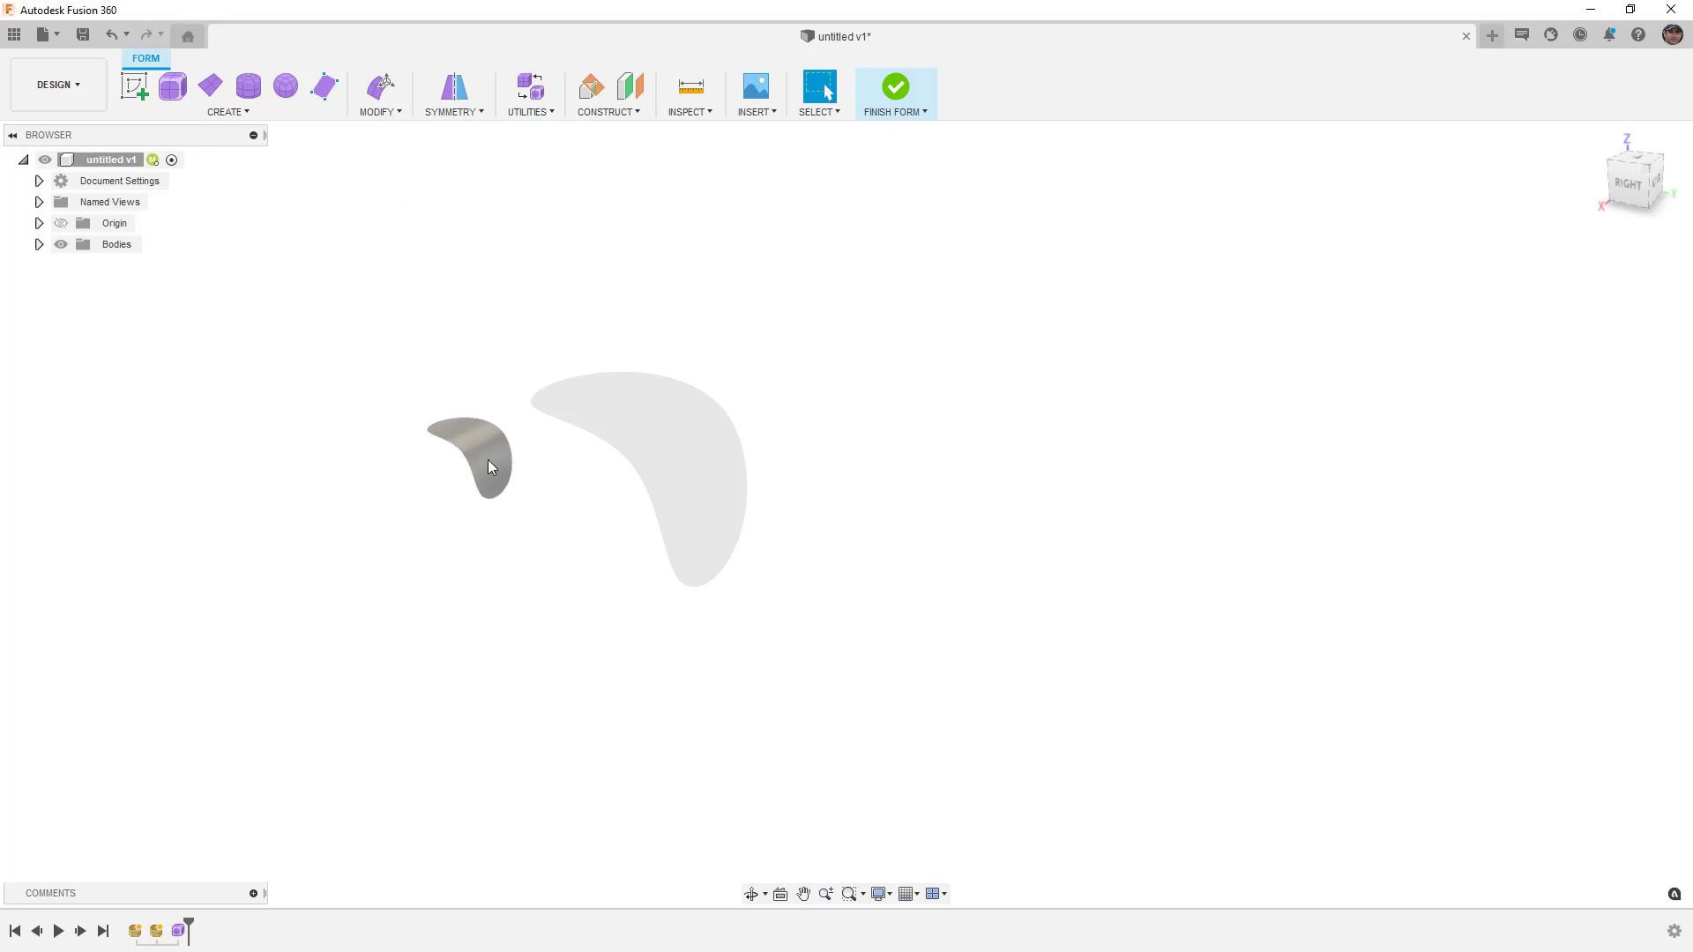
pyautogui.click(39, 246)
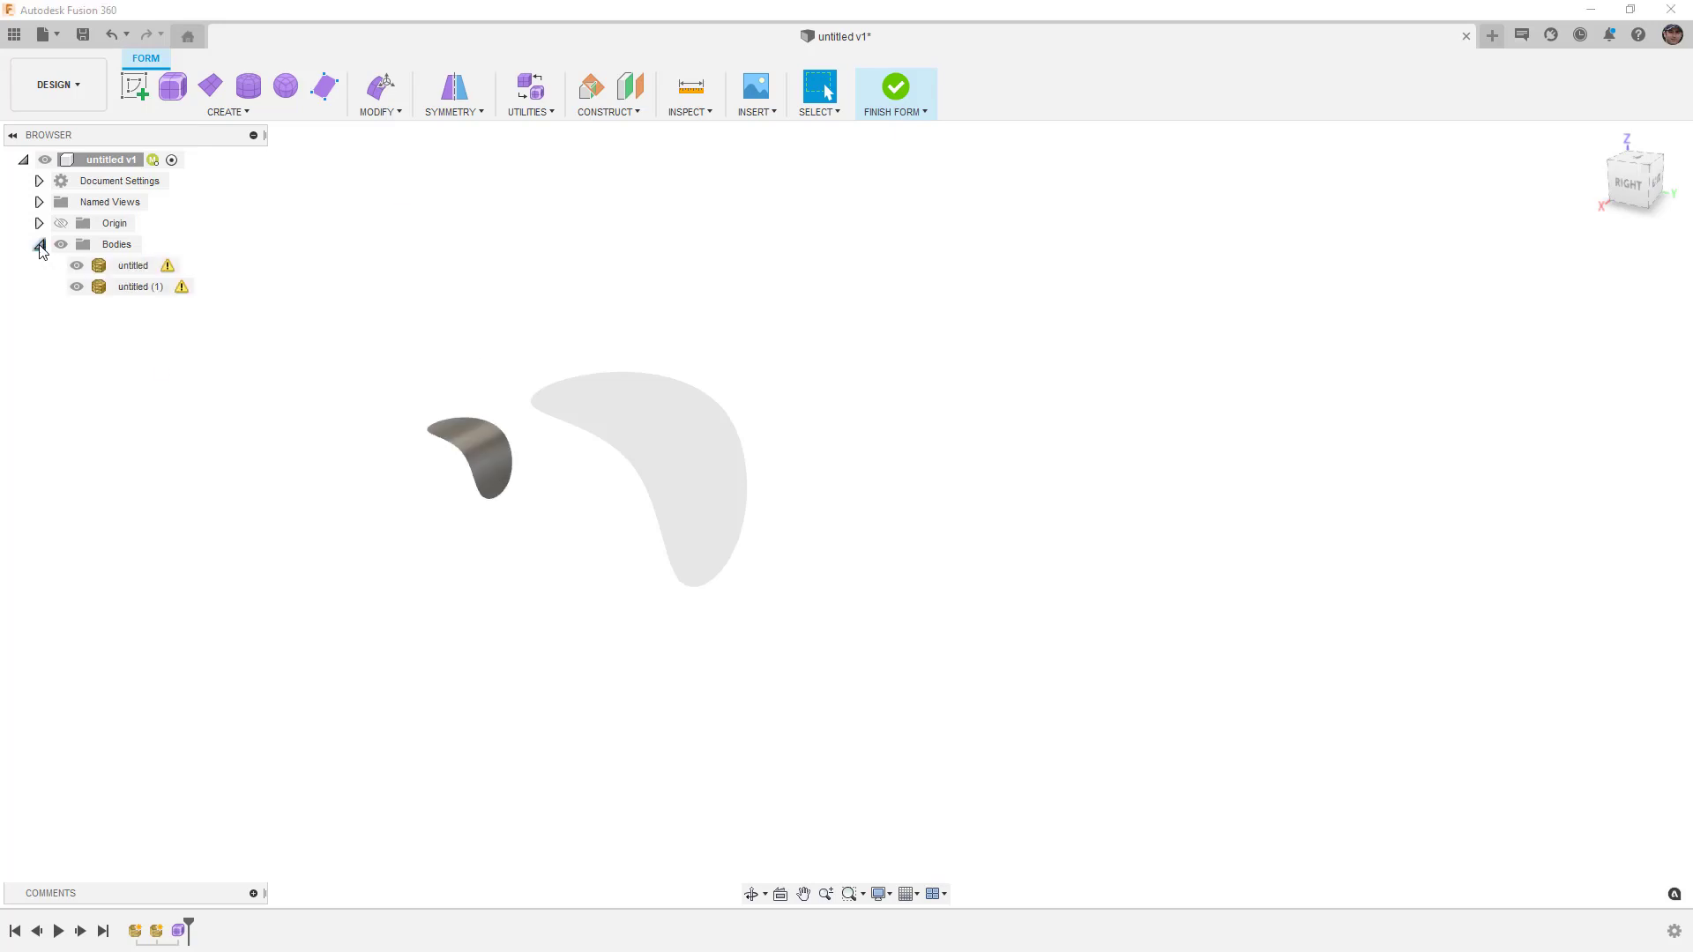
pyautogui.moveTo(184, 288)
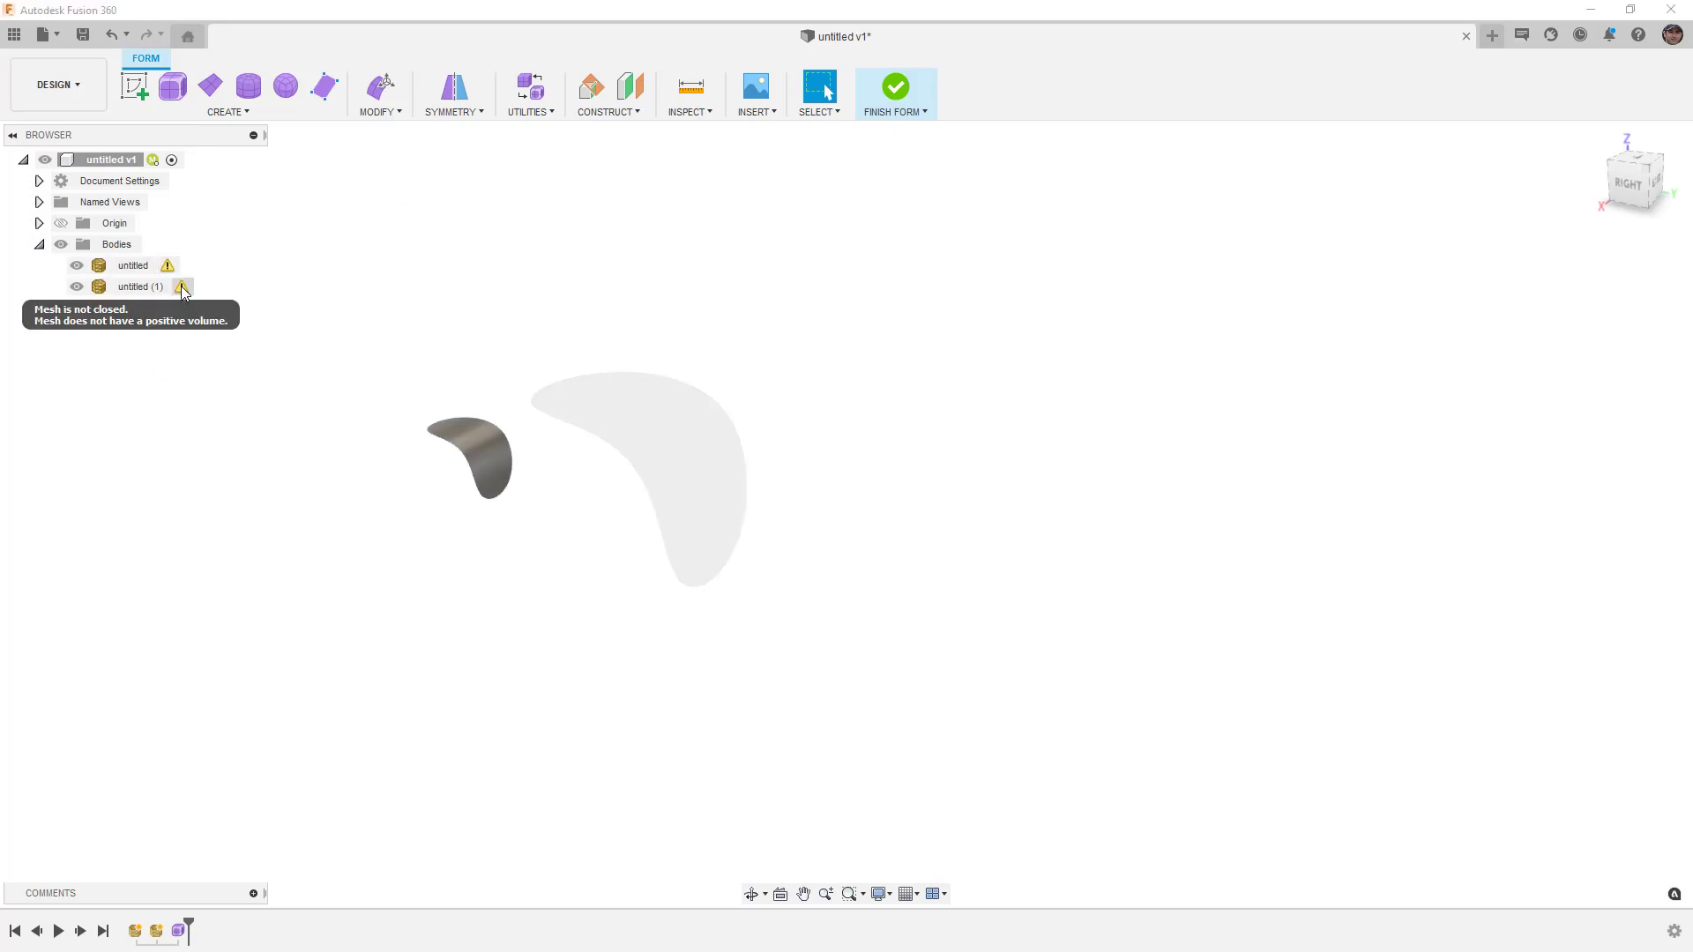
pyautogui.click(76, 286)
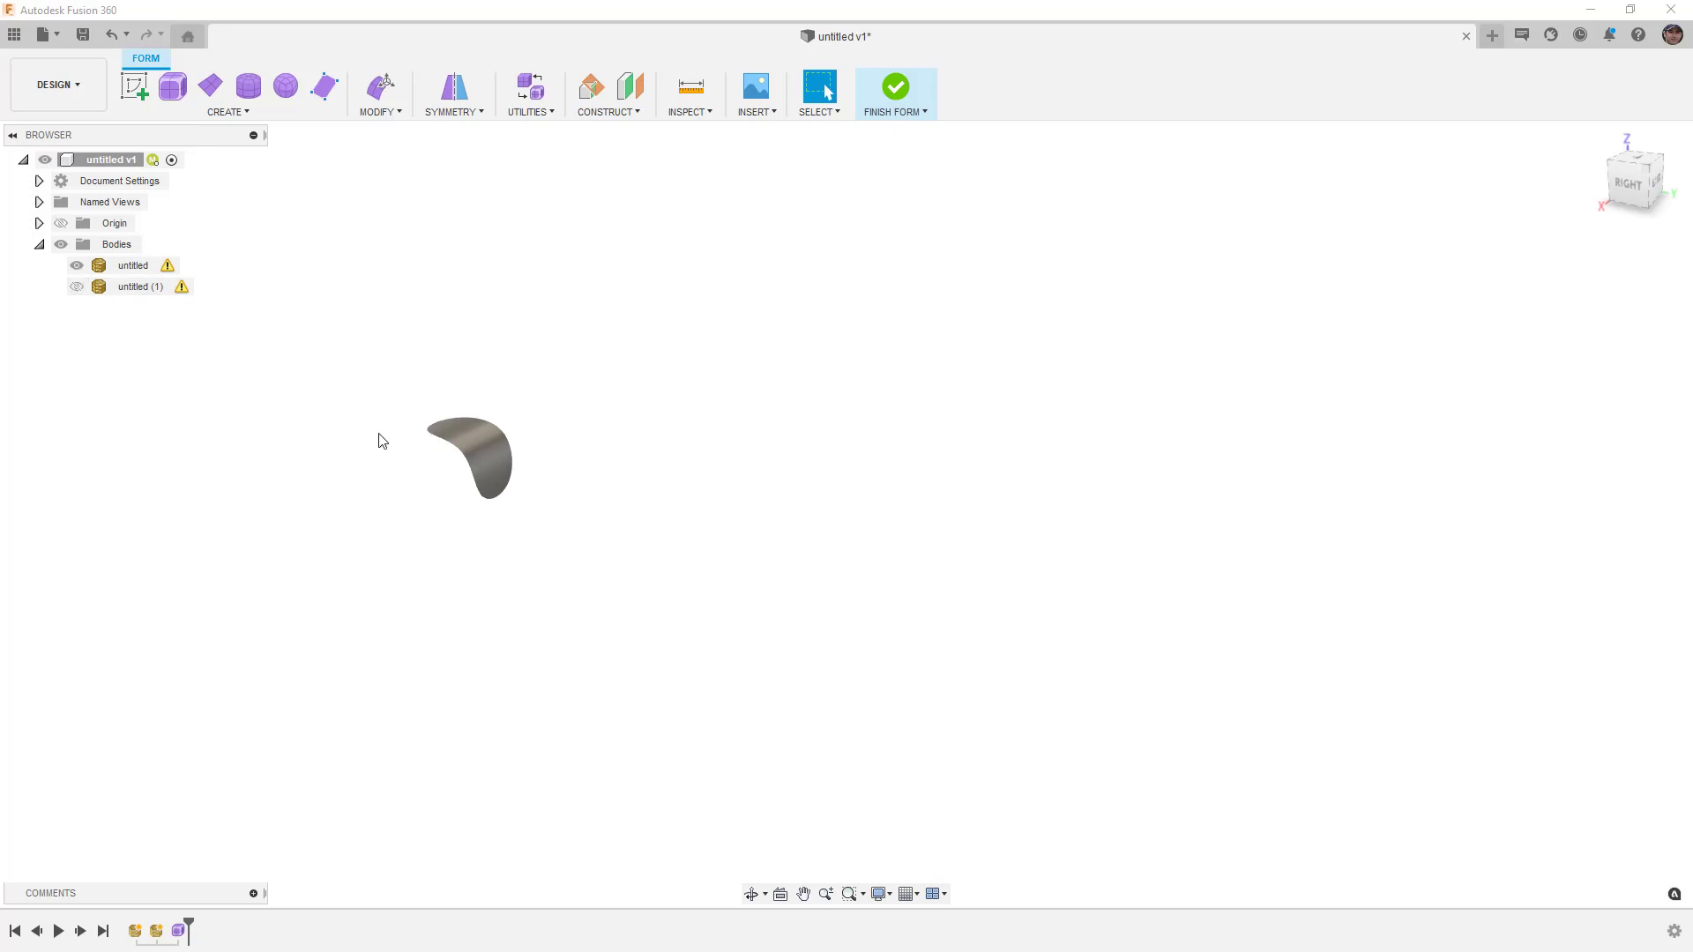
pyautogui.scroll(10, 473, 457)
pyautogui.keyDown('shift'); pyautogui.moveTo(571, 484); pyautogui.dragTo(536, 495, button='middle'); pyautogui.keyUp('shift')
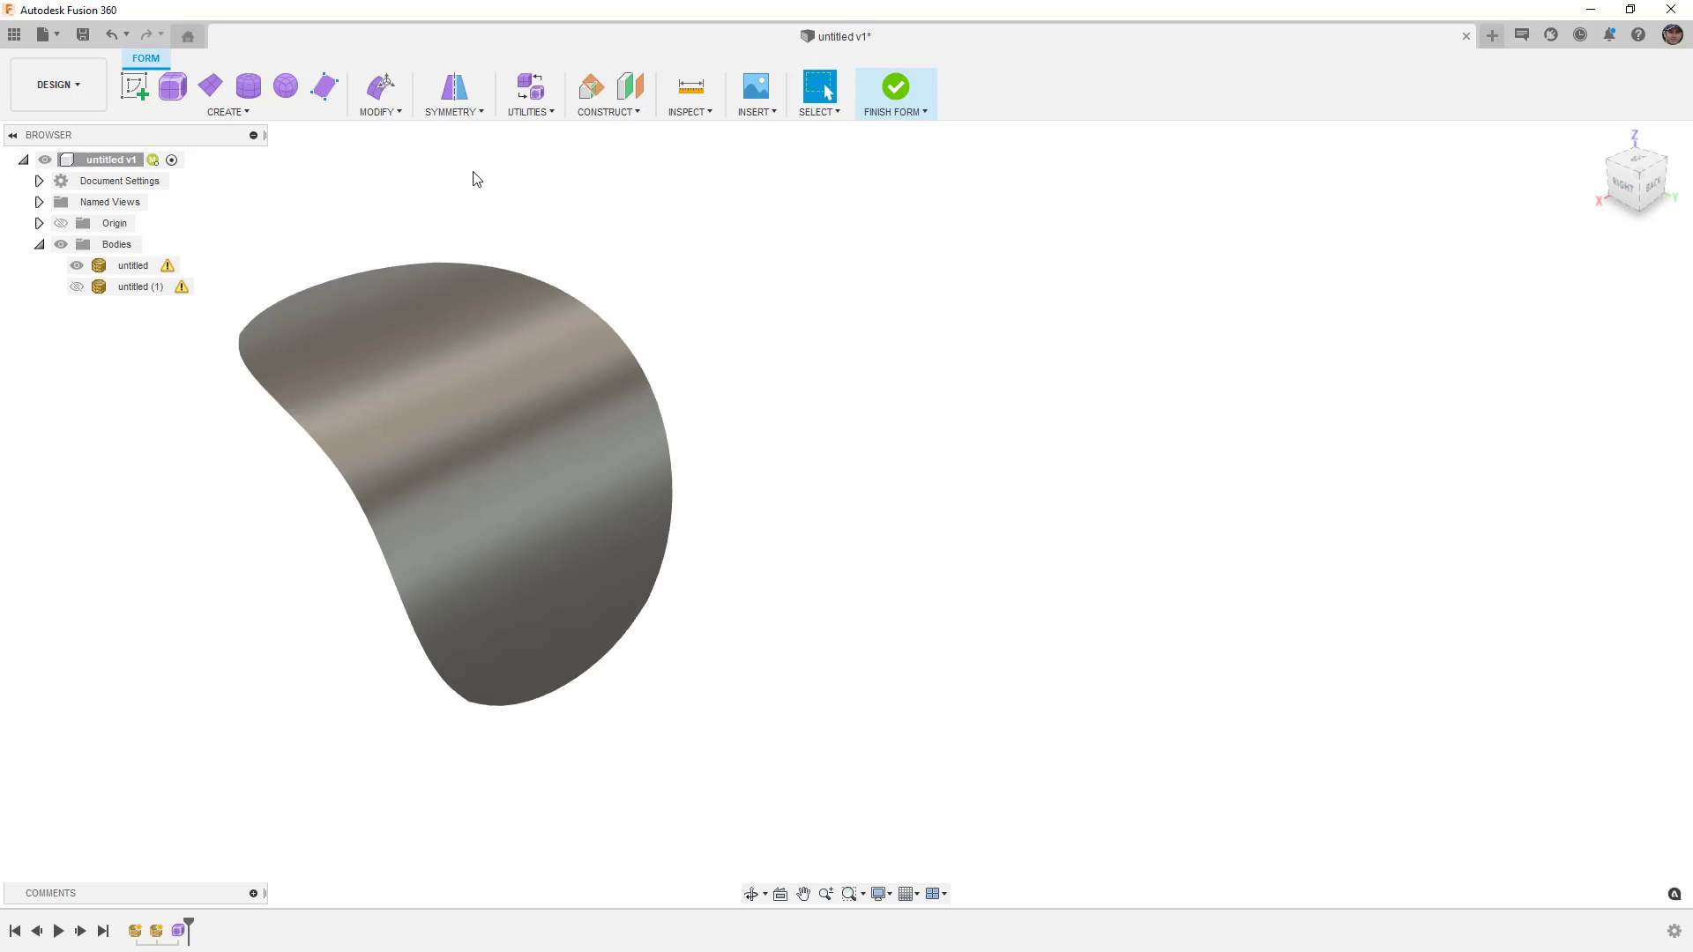
# Convert the visible untitled mesh with the Quad Mesh to T-Splines type, creating a new body
pyautogui.click(529, 97)
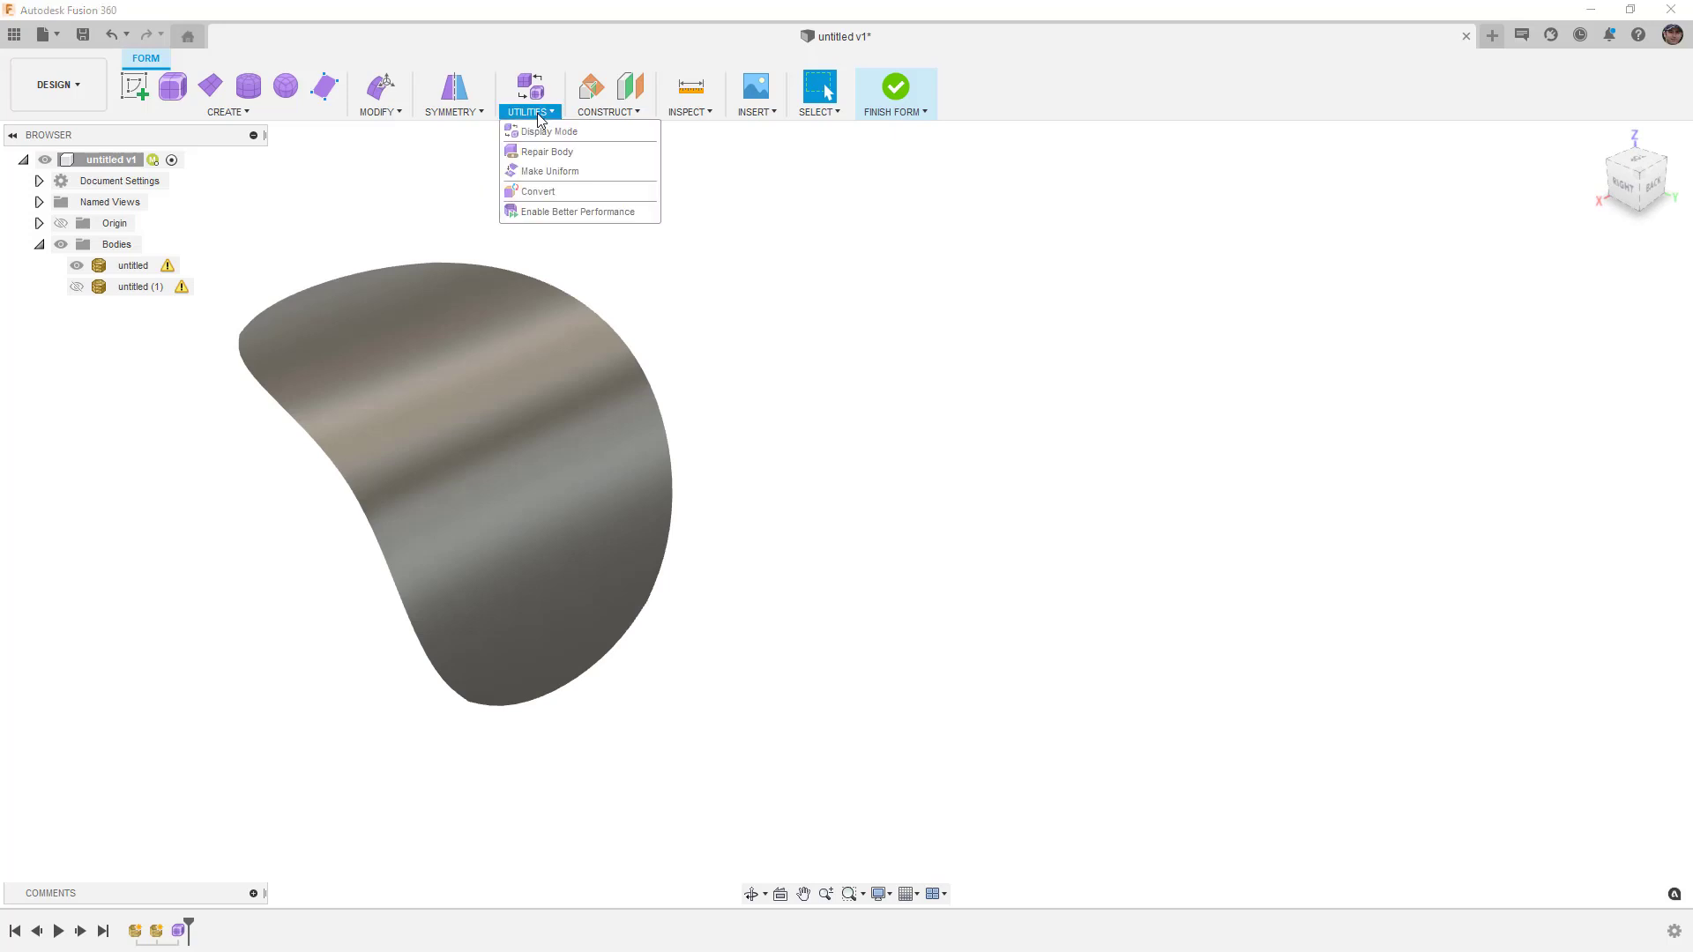
pyautogui.click(556, 192)
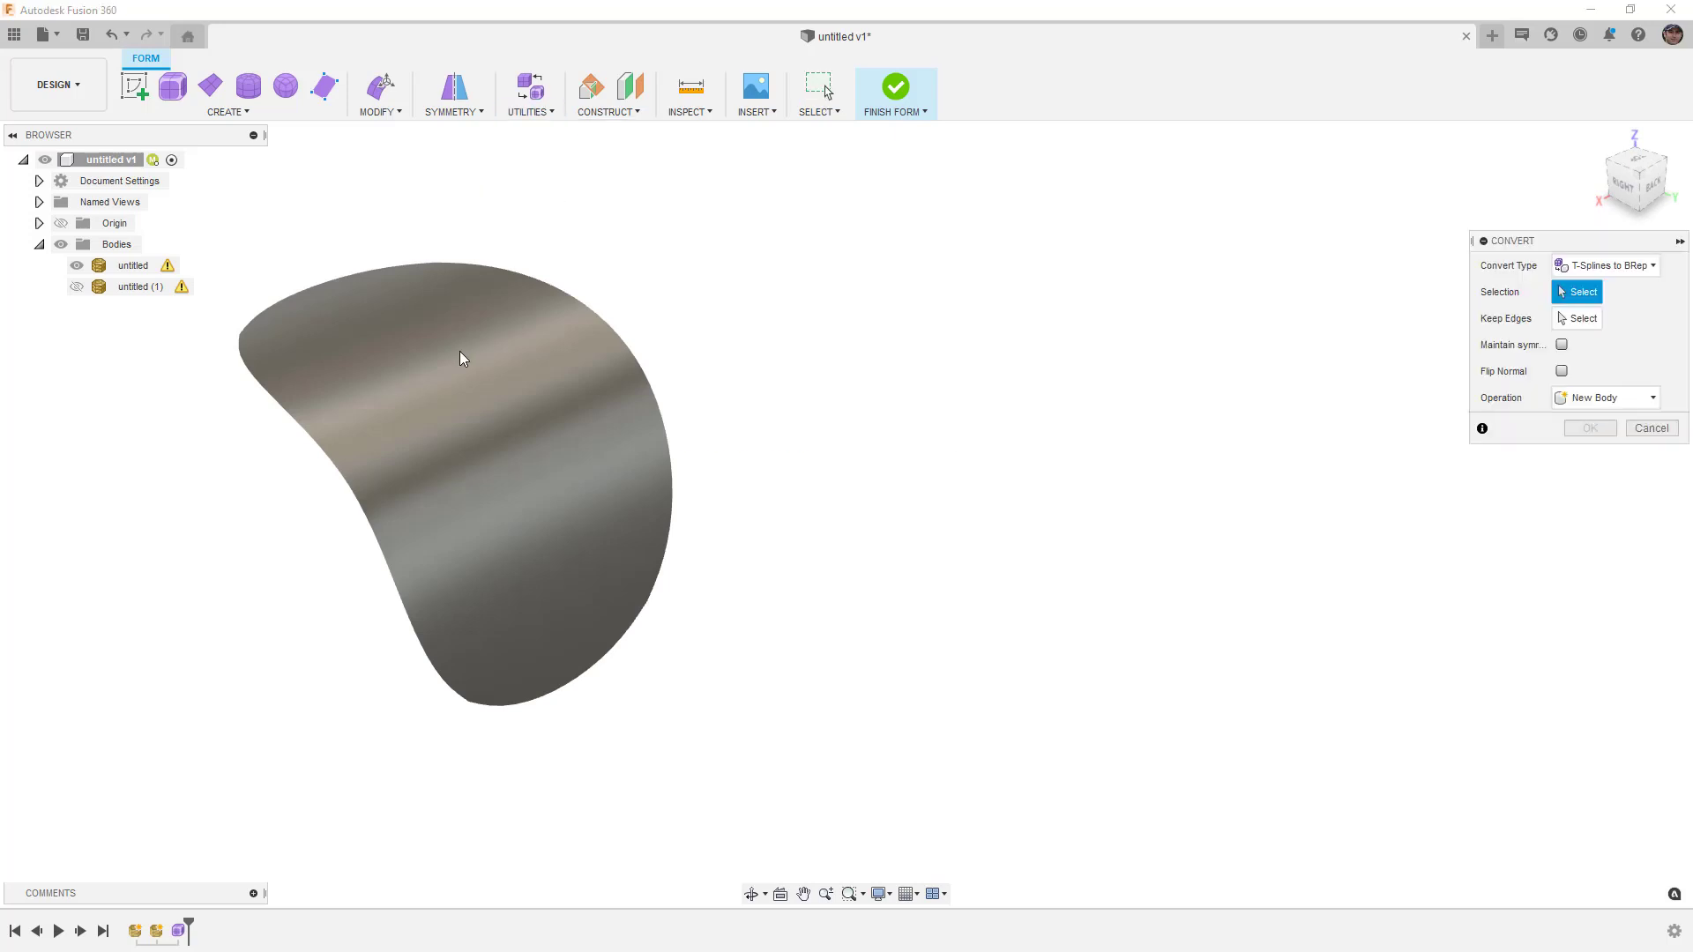
pyautogui.click(1608, 267)
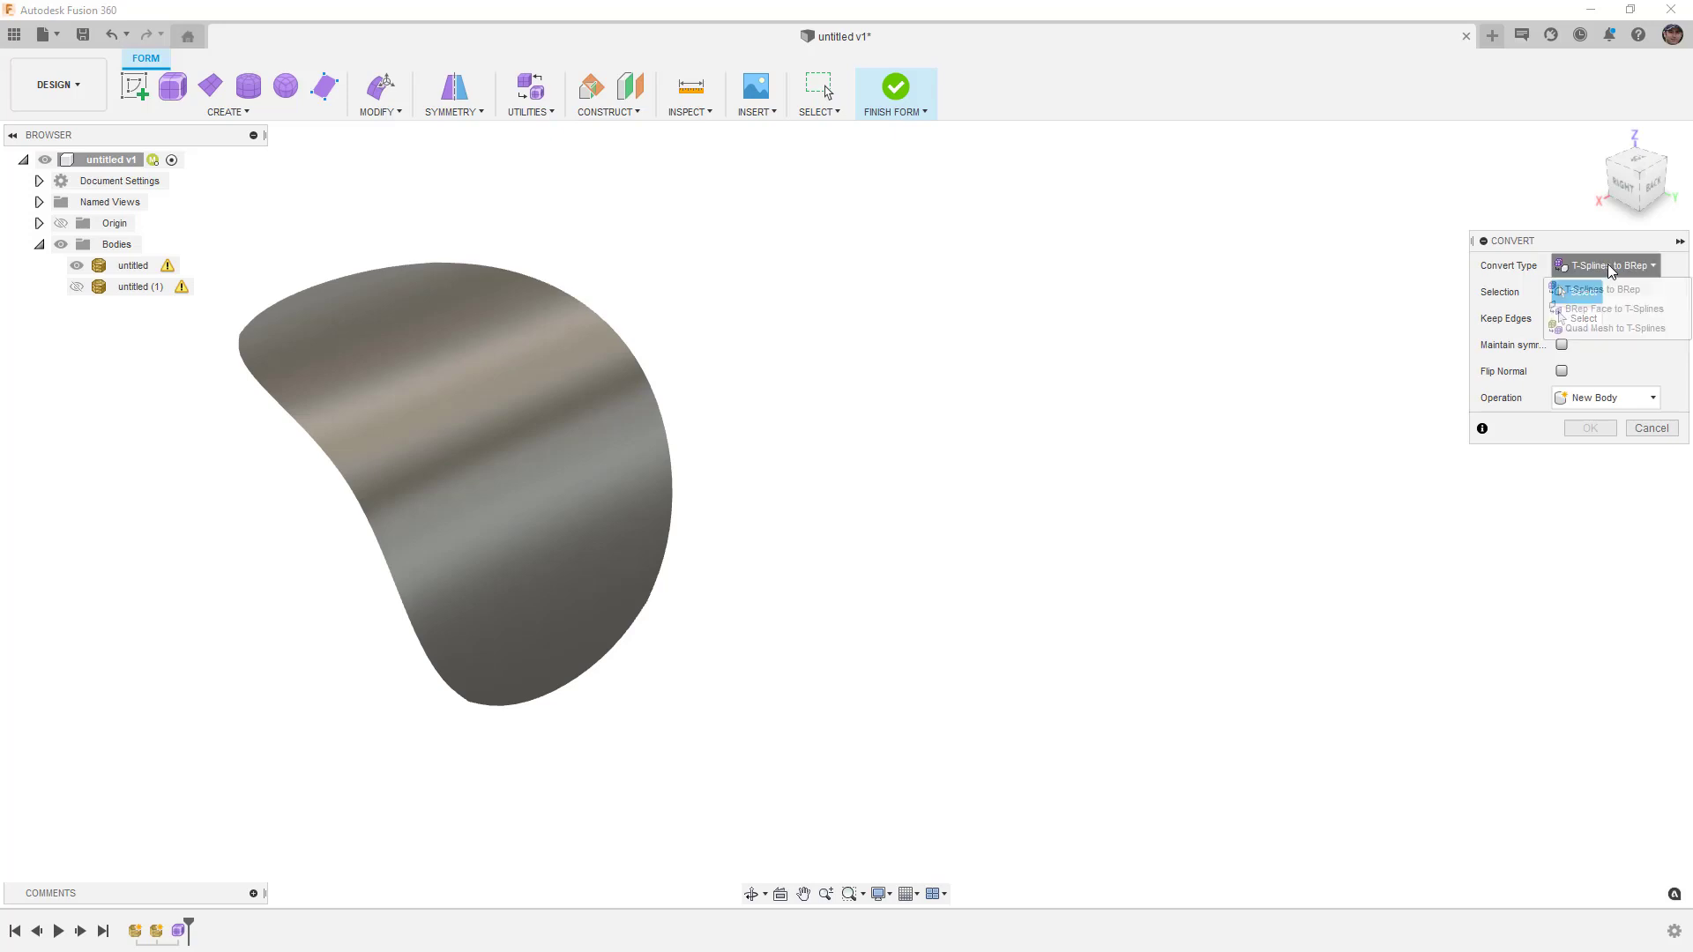
pyautogui.click(1614, 328)
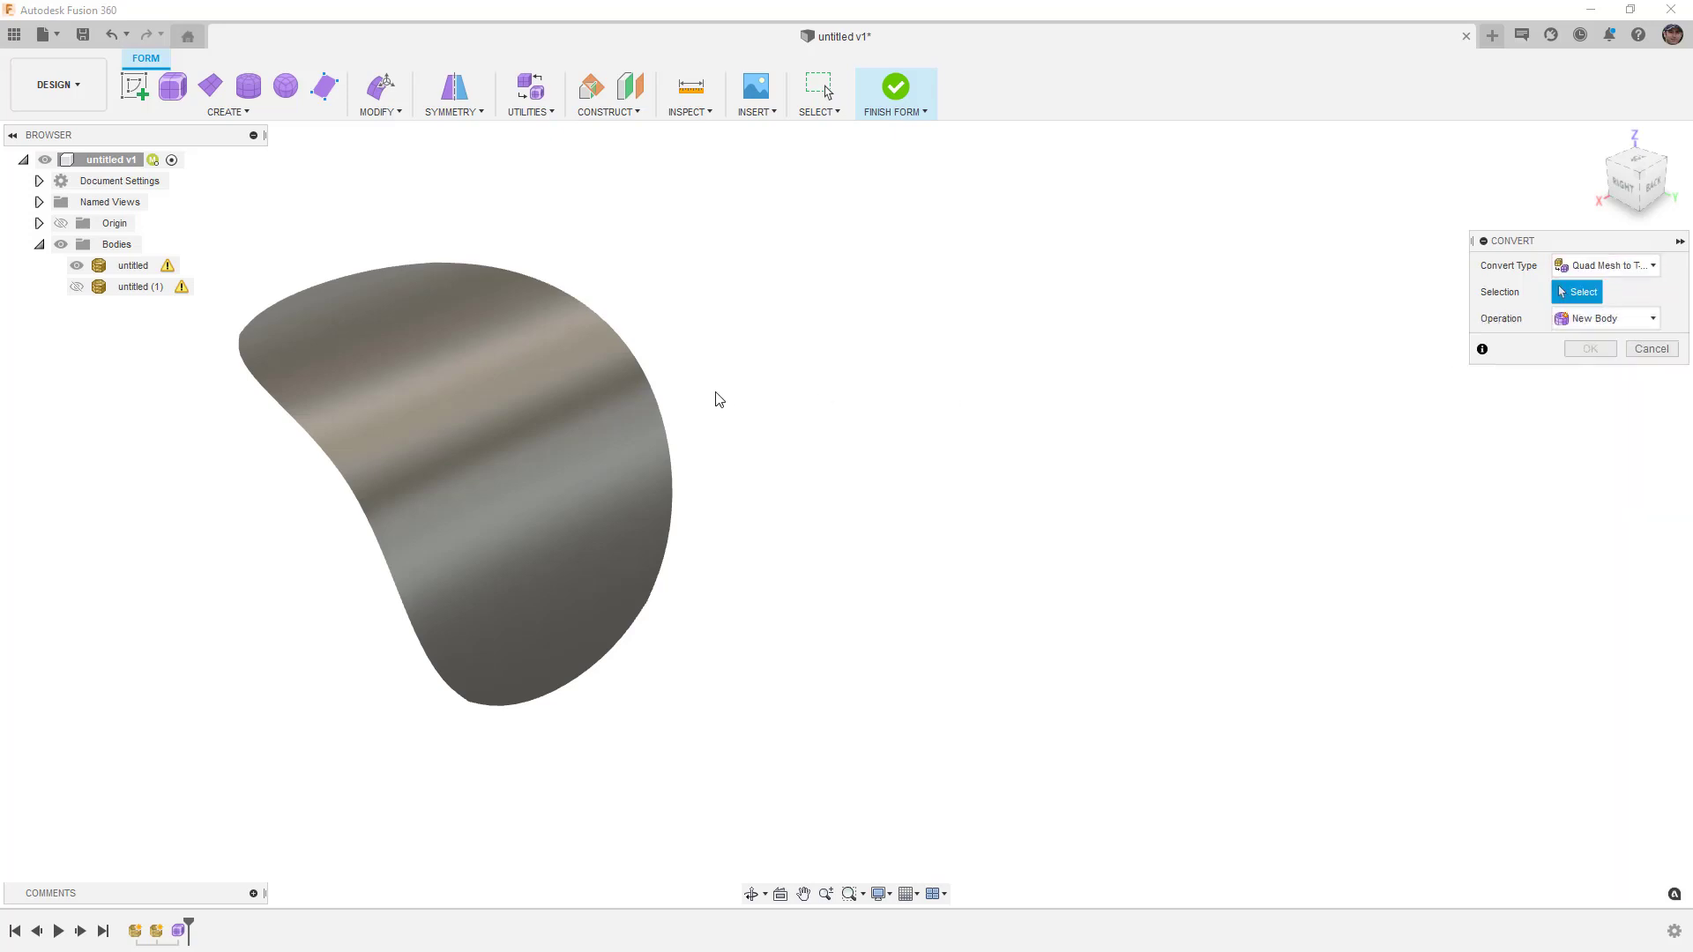
pyautogui.click(564, 405)
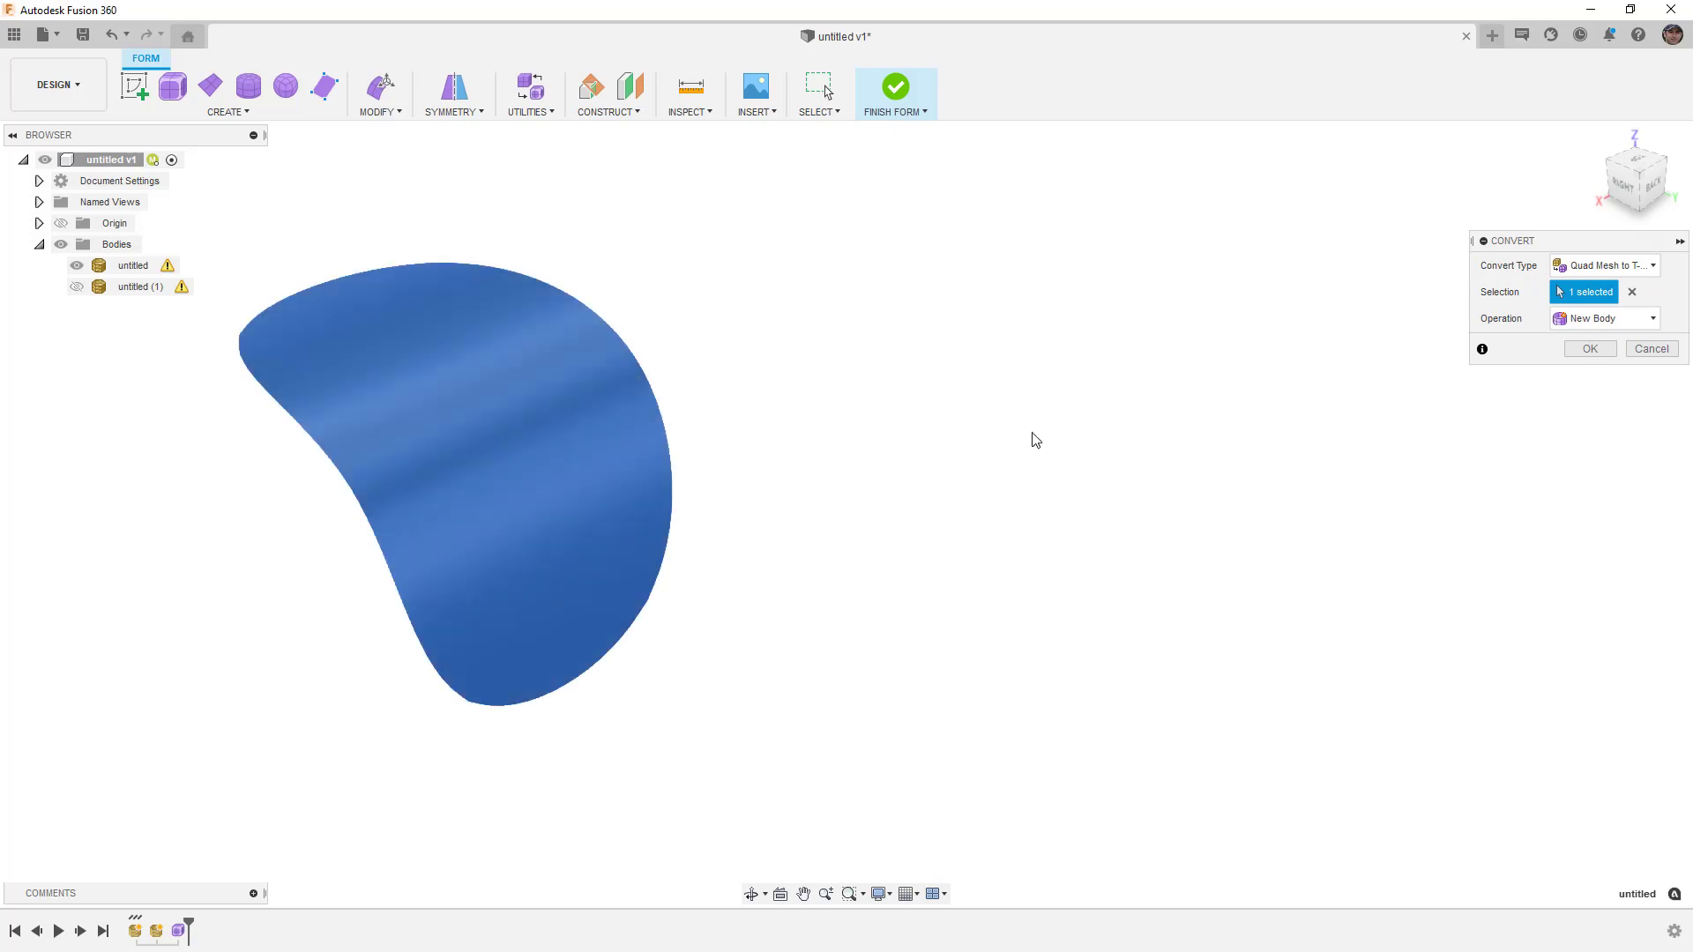
pyautogui.click(1590, 349)
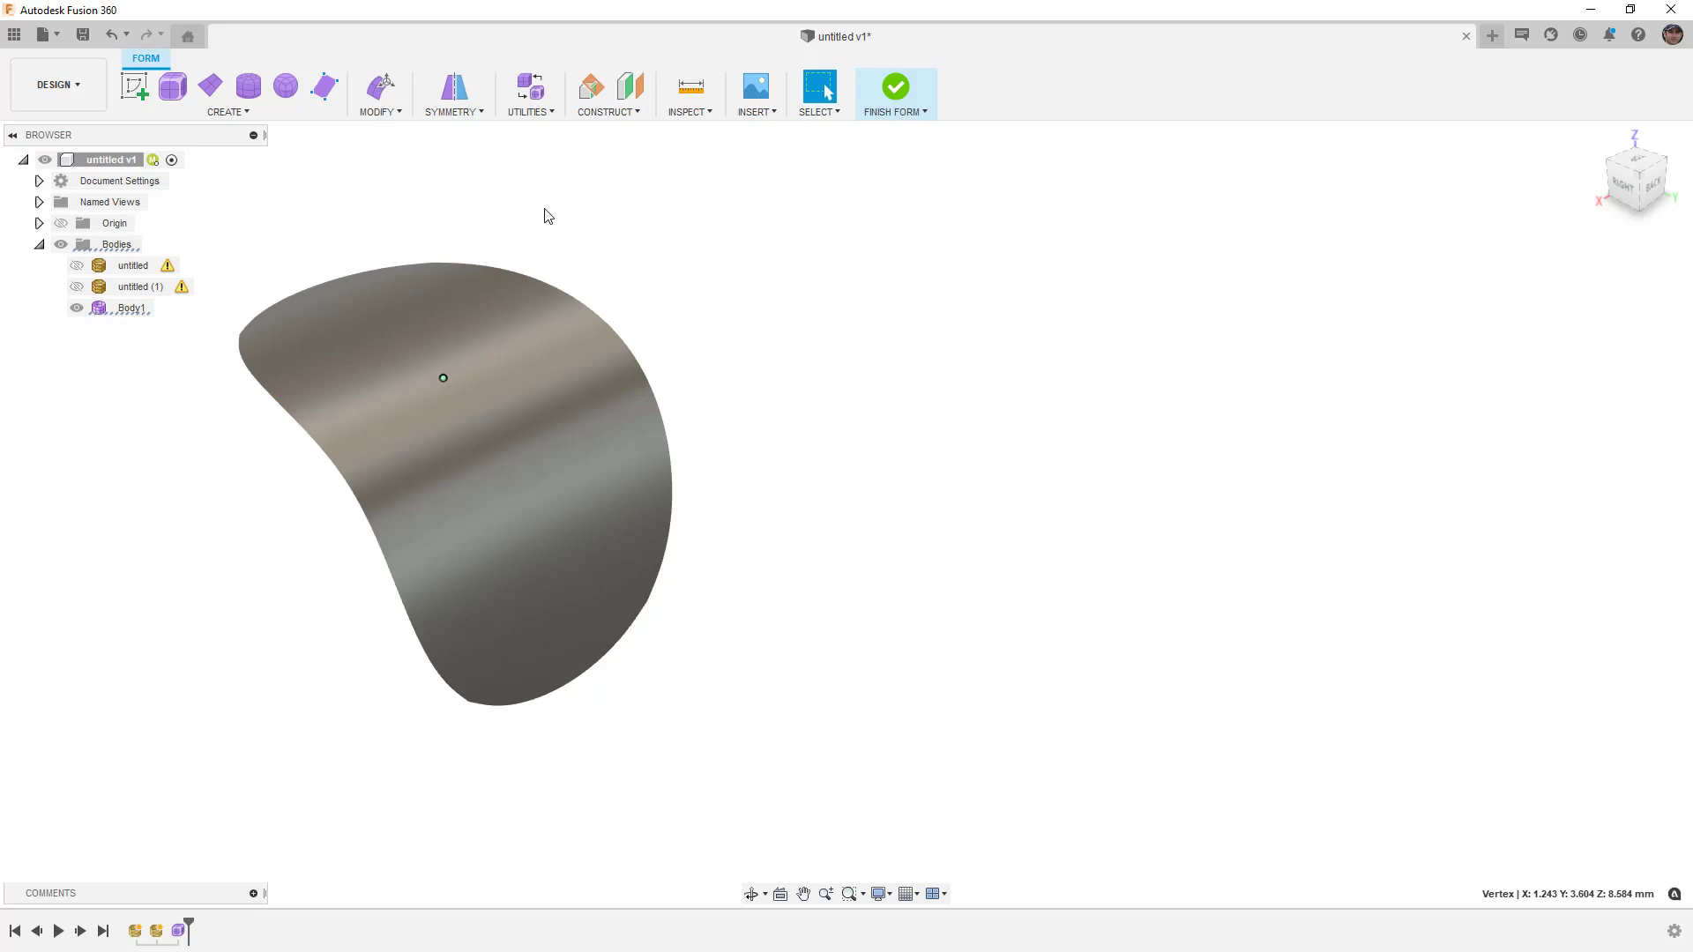
# Select the converted T-Spline body and examine its face grid from several angles
pyautogui.click(525, 393)
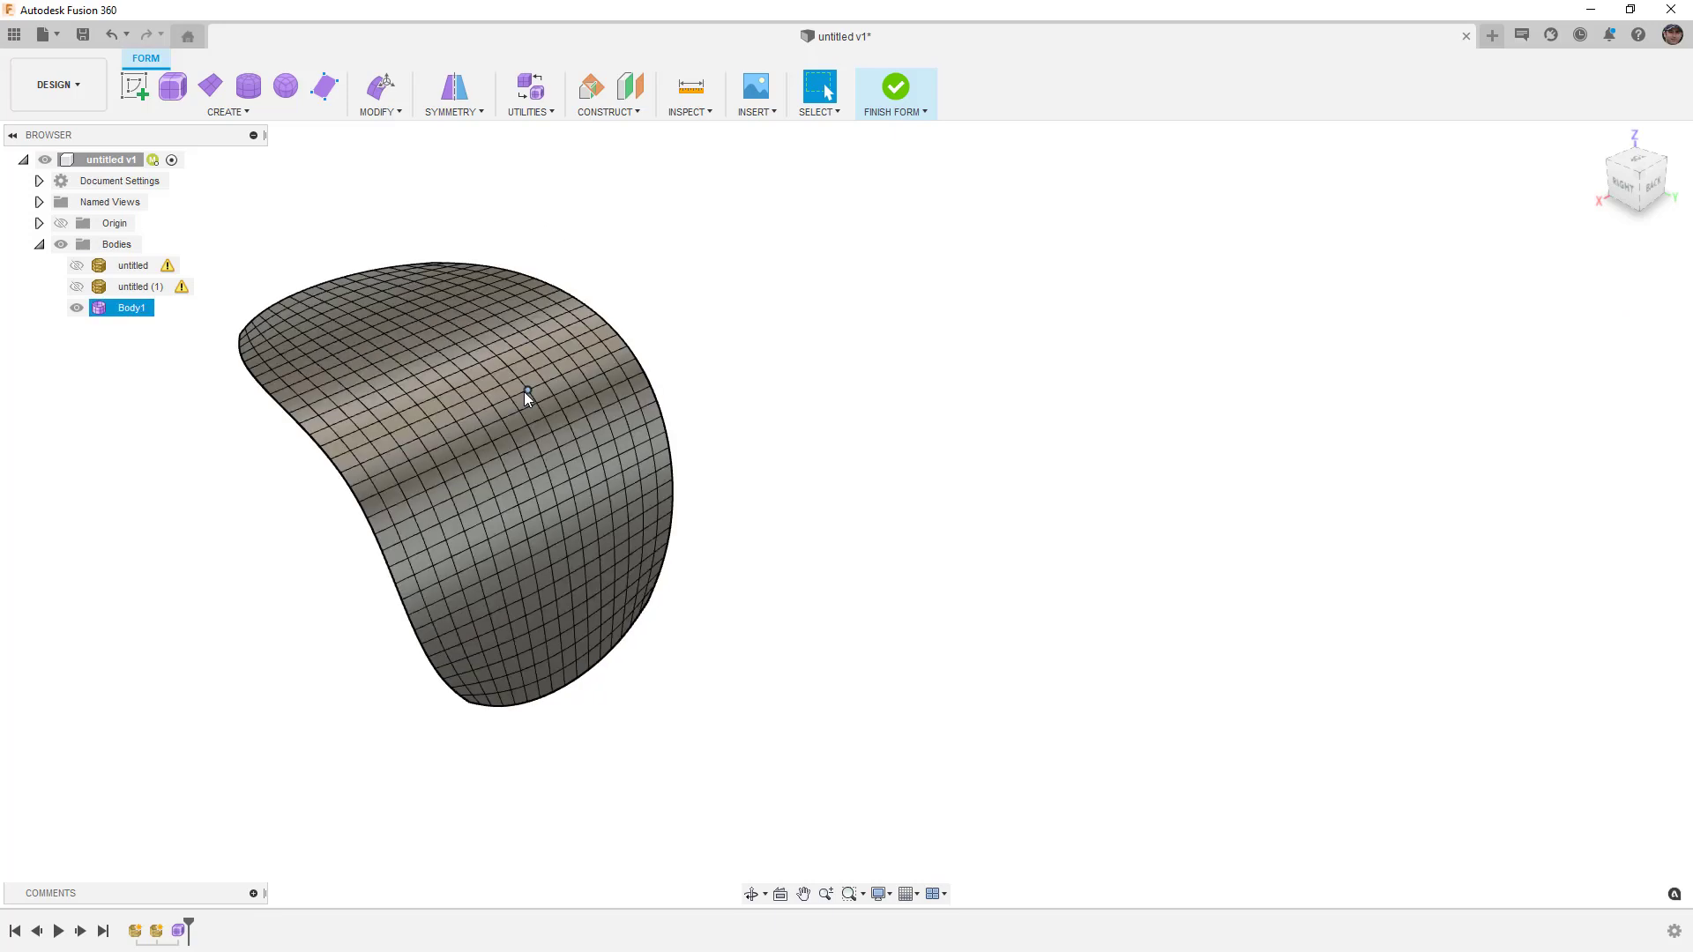
pyautogui.moveTo(637, 451)
pyautogui.keyDown('shift'); pyautogui.mouseDown(button='middle')
pyautogui.moveTo(540, 479)
pyautogui.moveTo(426, 449)
pyautogui.moveTo(657, 448)
pyautogui.mouseUp(button='middle'); pyautogui.keyUp('shift')
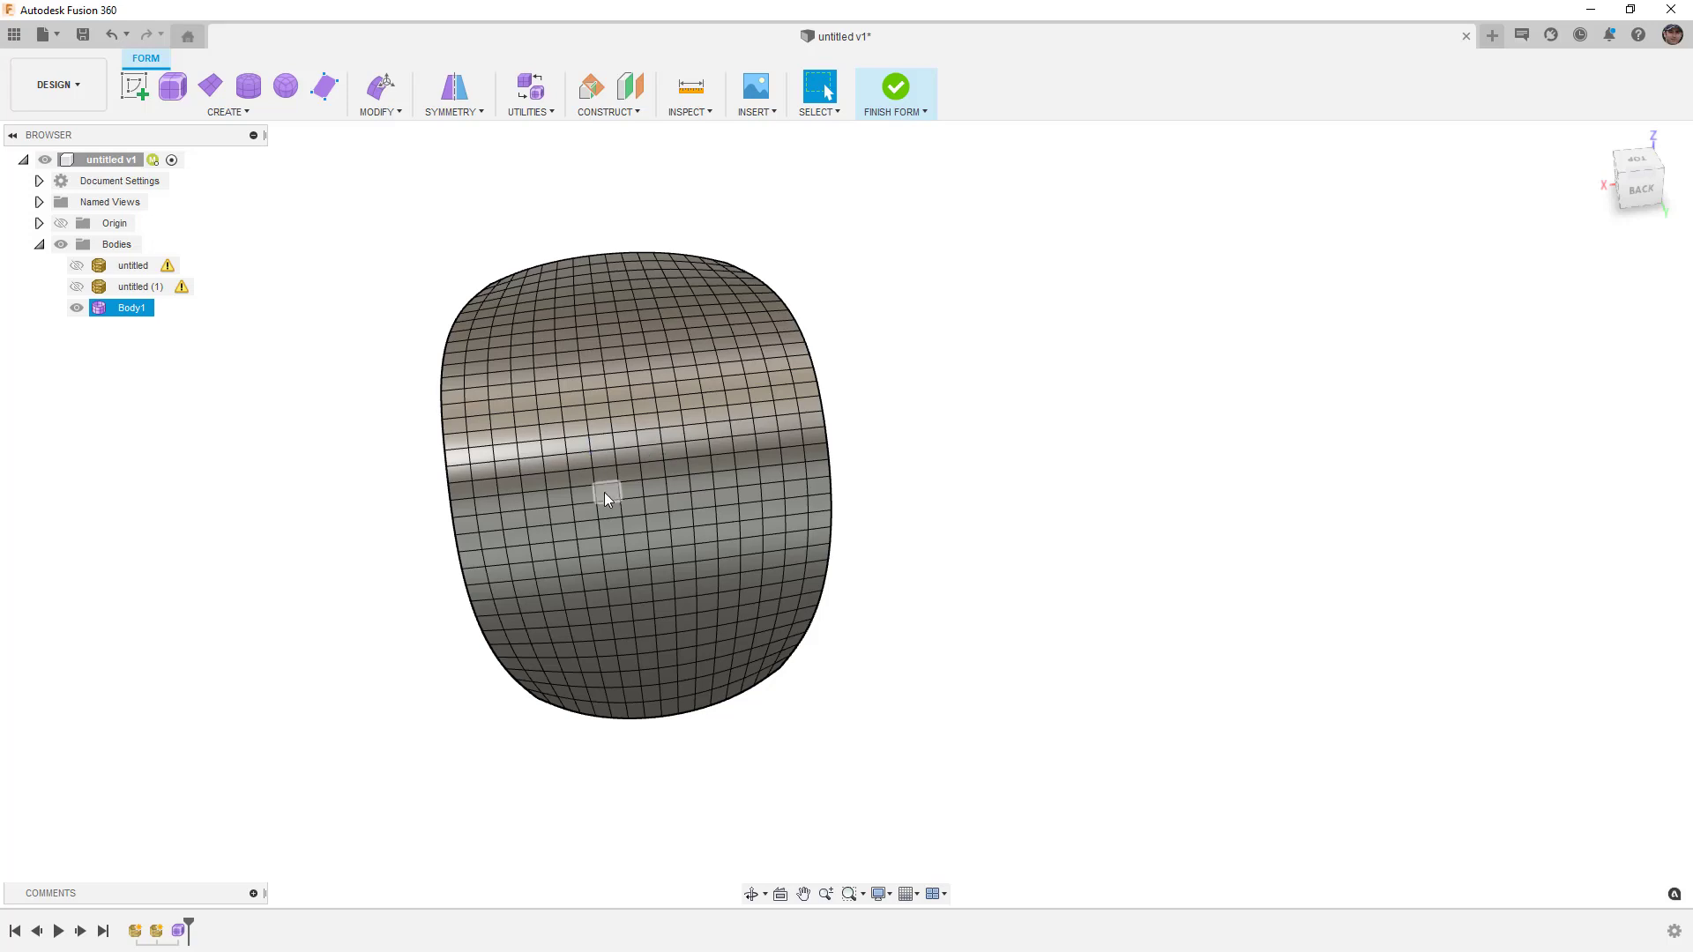
pyautogui.click(417, 496)
pyautogui.keyDown('shift'); pyautogui.moveTo(412, 488); pyautogui.dragTo(516, 472, button='middle'); pyautogui.keyUp('shift')
pyautogui.moveTo(474, 479); pyautogui.dragTo(610, 457)
pyautogui.press('Escape')
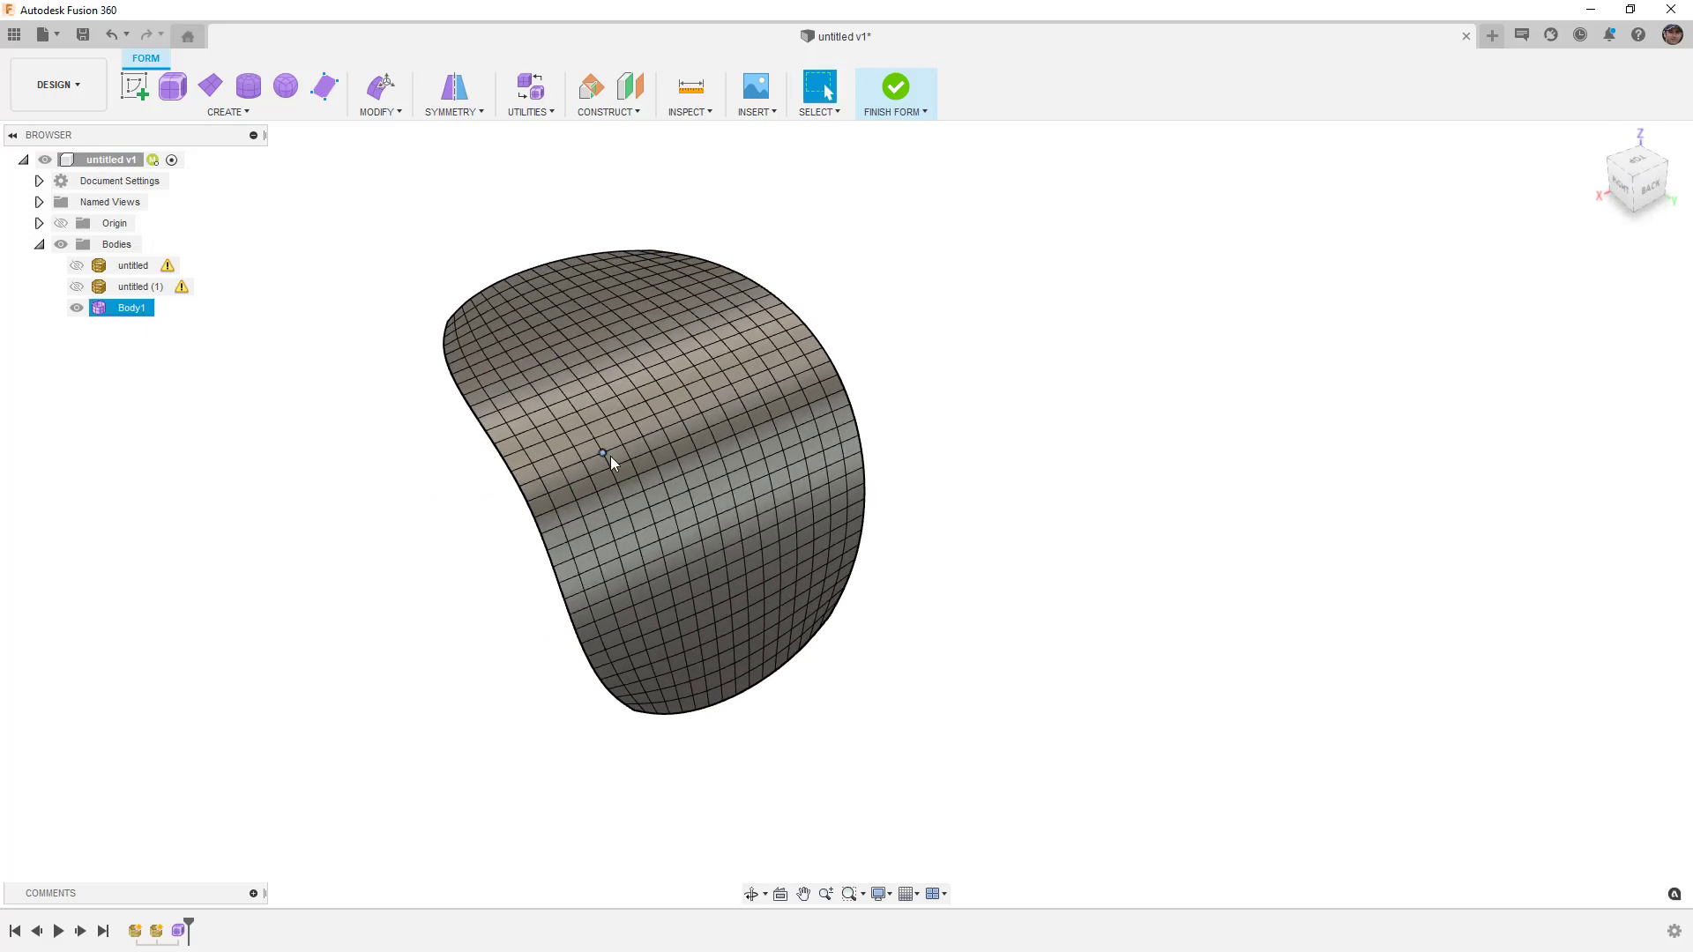
# Start Edit Form on a face near the middle of the T-Spline body and grow the face selection three times
pyautogui.scroll(2, 693, 444)
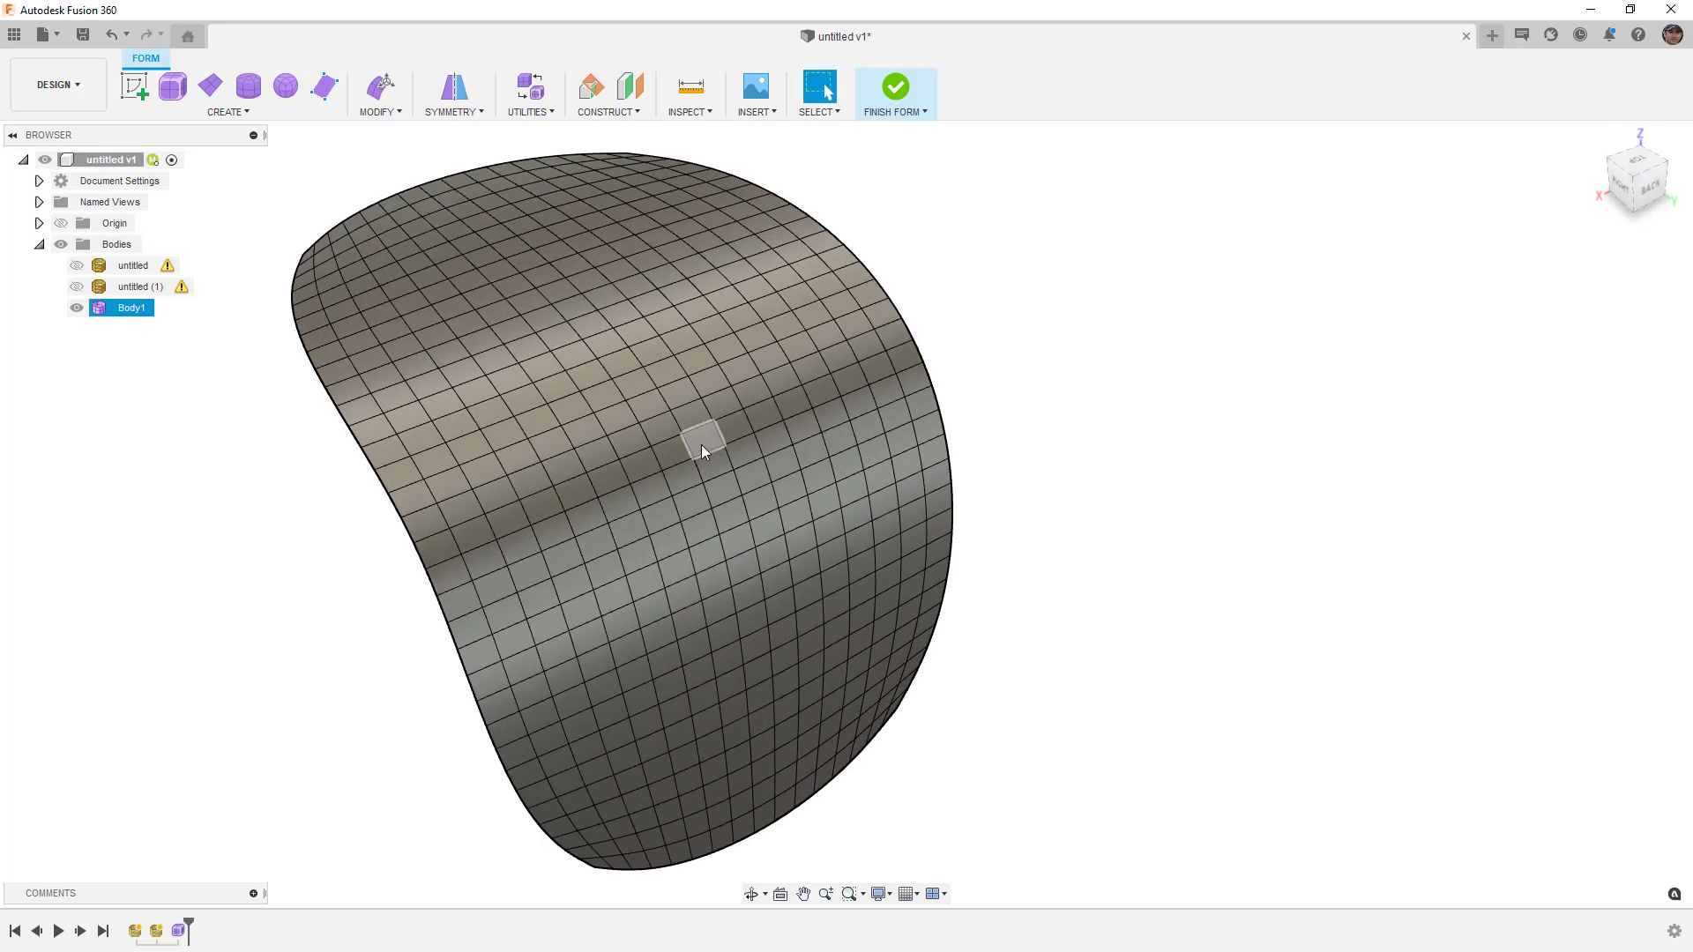
pyautogui.click(702, 442)
pyautogui.click(380, 86)
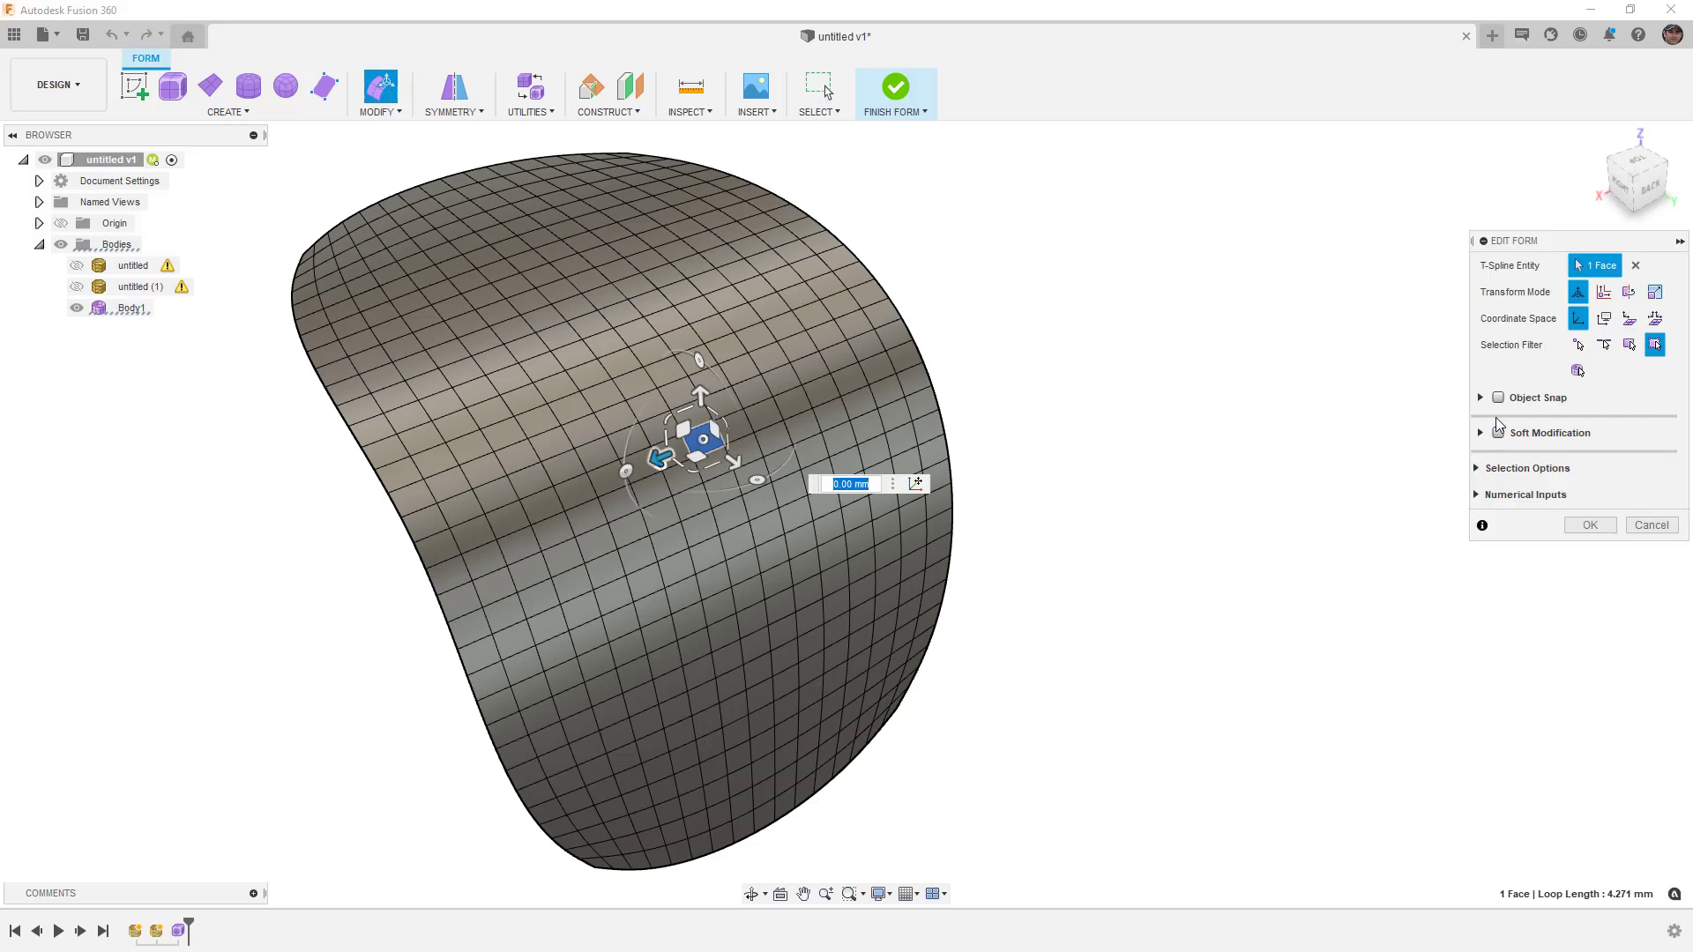
pyautogui.click(1488, 469)
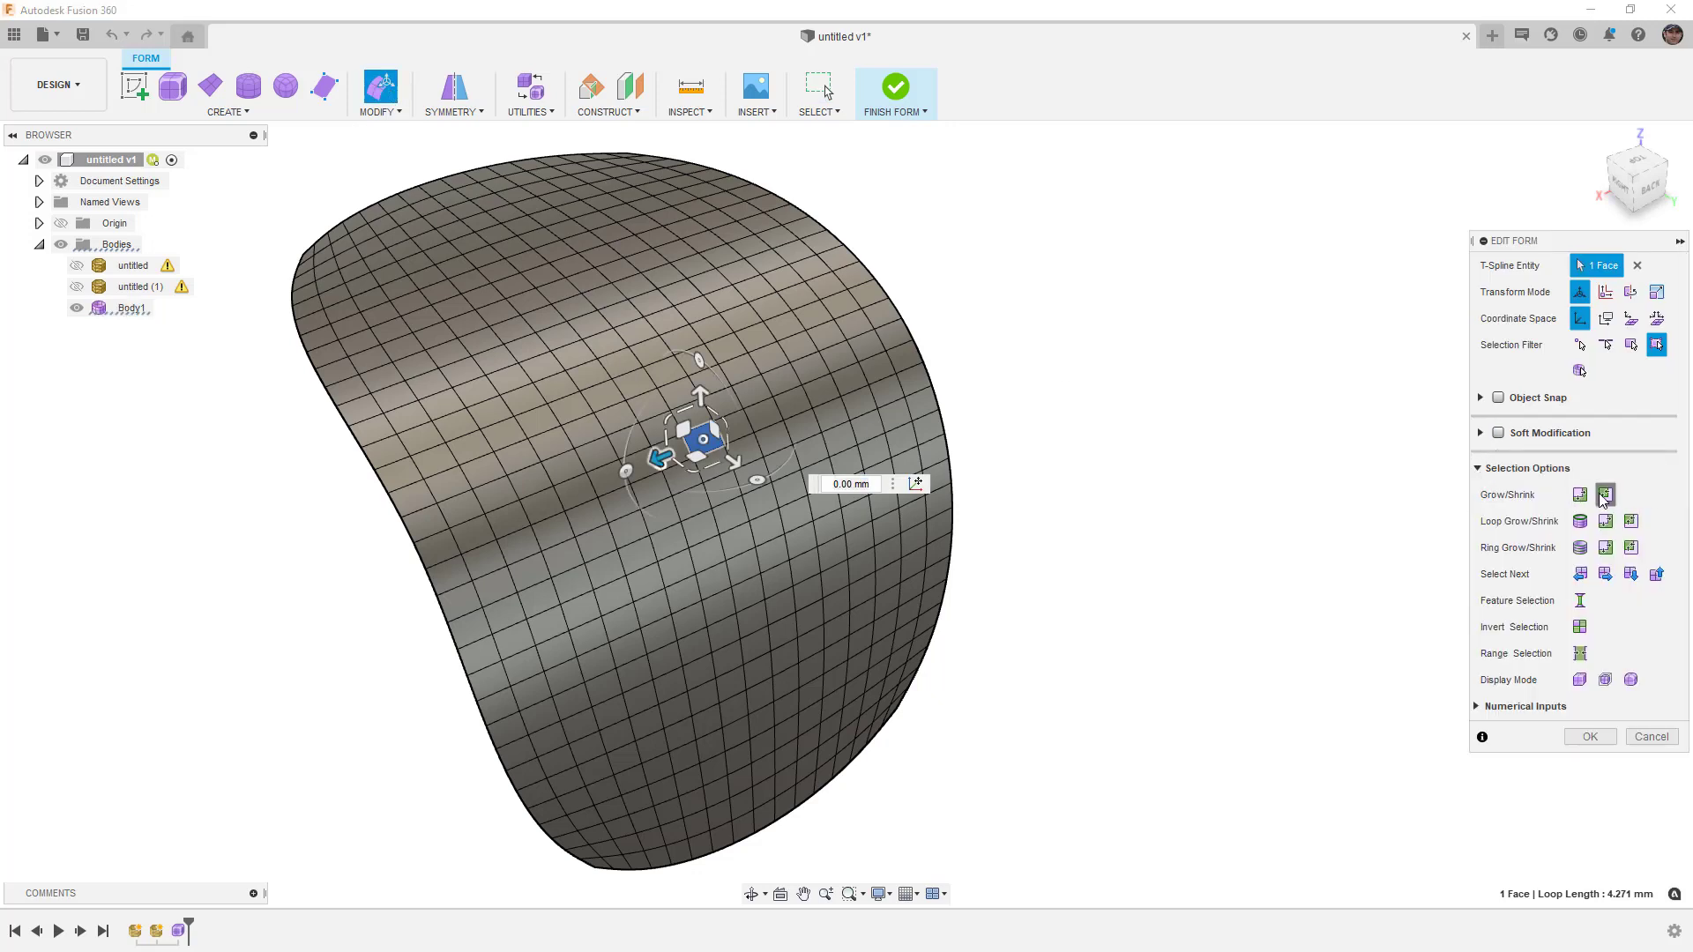
pyautogui.click(1581, 496)
pyautogui.click(1580, 497)
pyautogui.click(1582, 497)
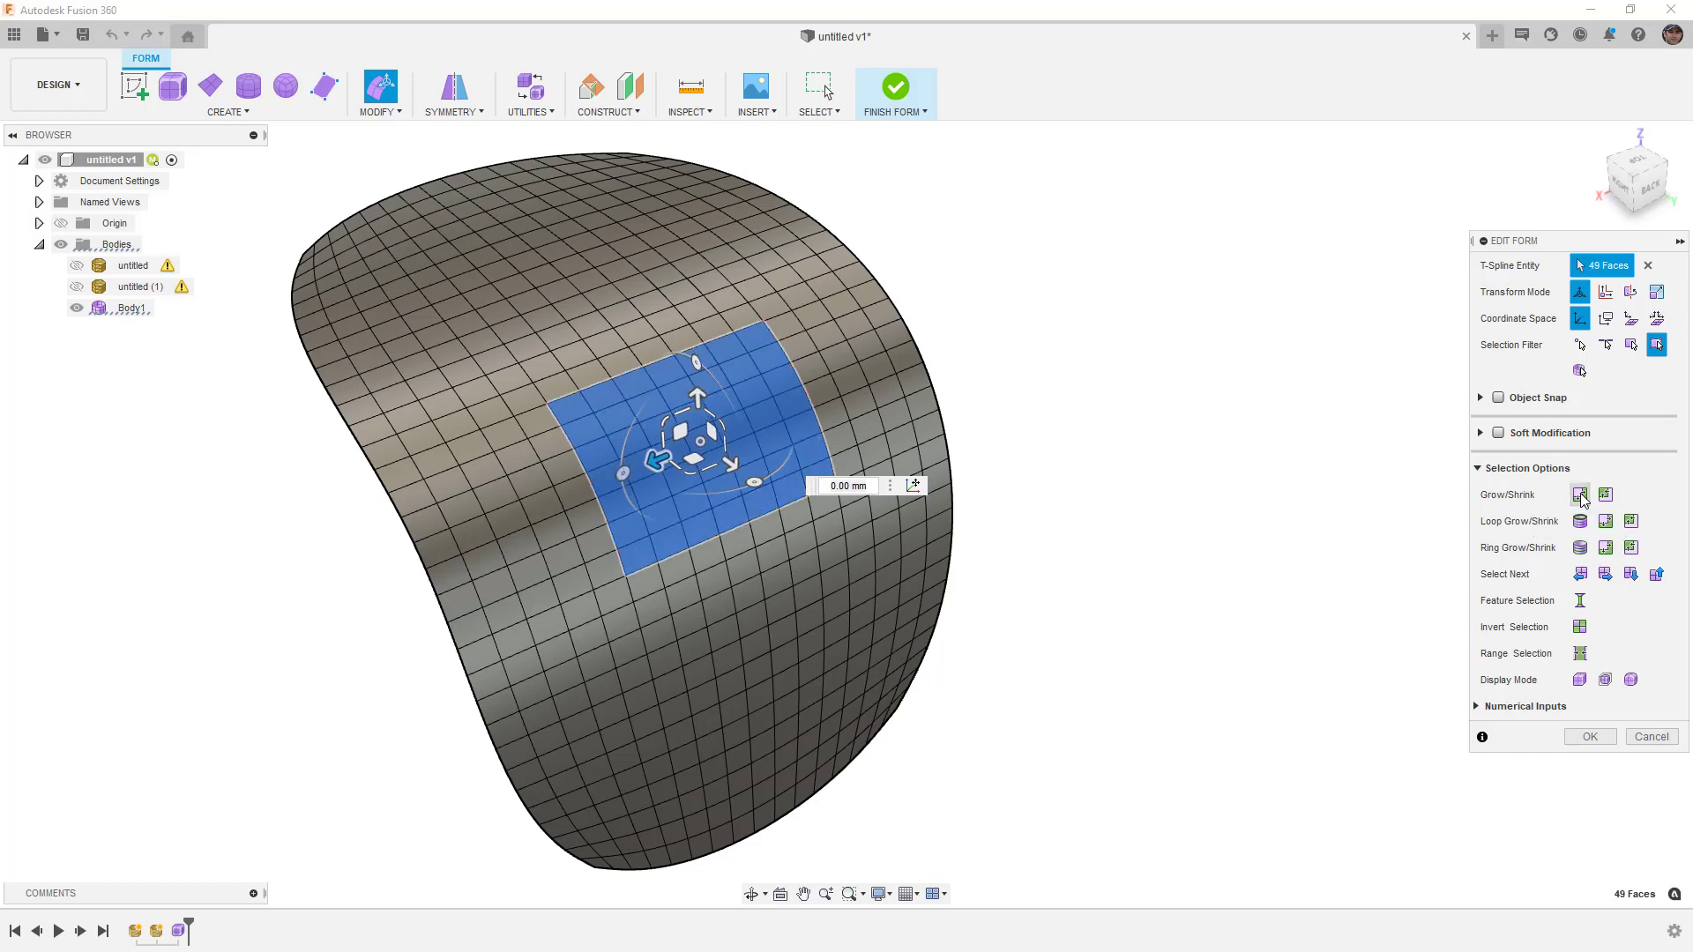
# Enable Soft Modification for the selected faces and set its extent to the option with separate length and width face counts
pyautogui.click(1488, 435)
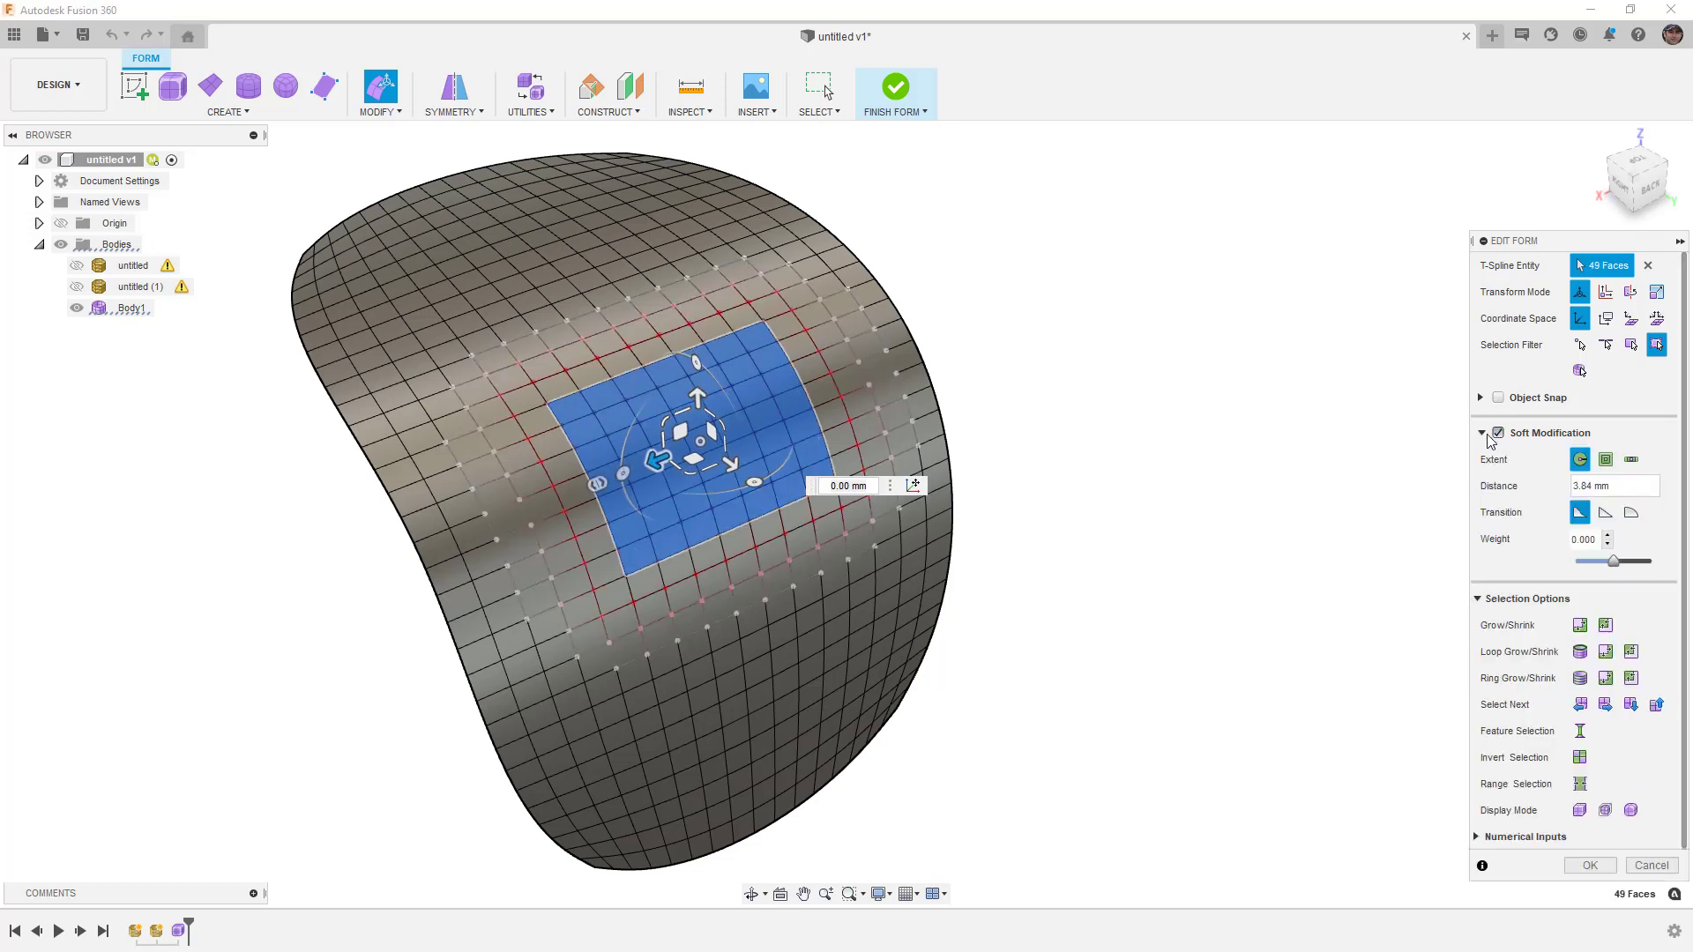
pyautogui.keyDown('shift'); pyautogui.moveTo(1093, 528); pyautogui.dragTo(1353, 497, button='middle'); pyautogui.keyUp('shift')
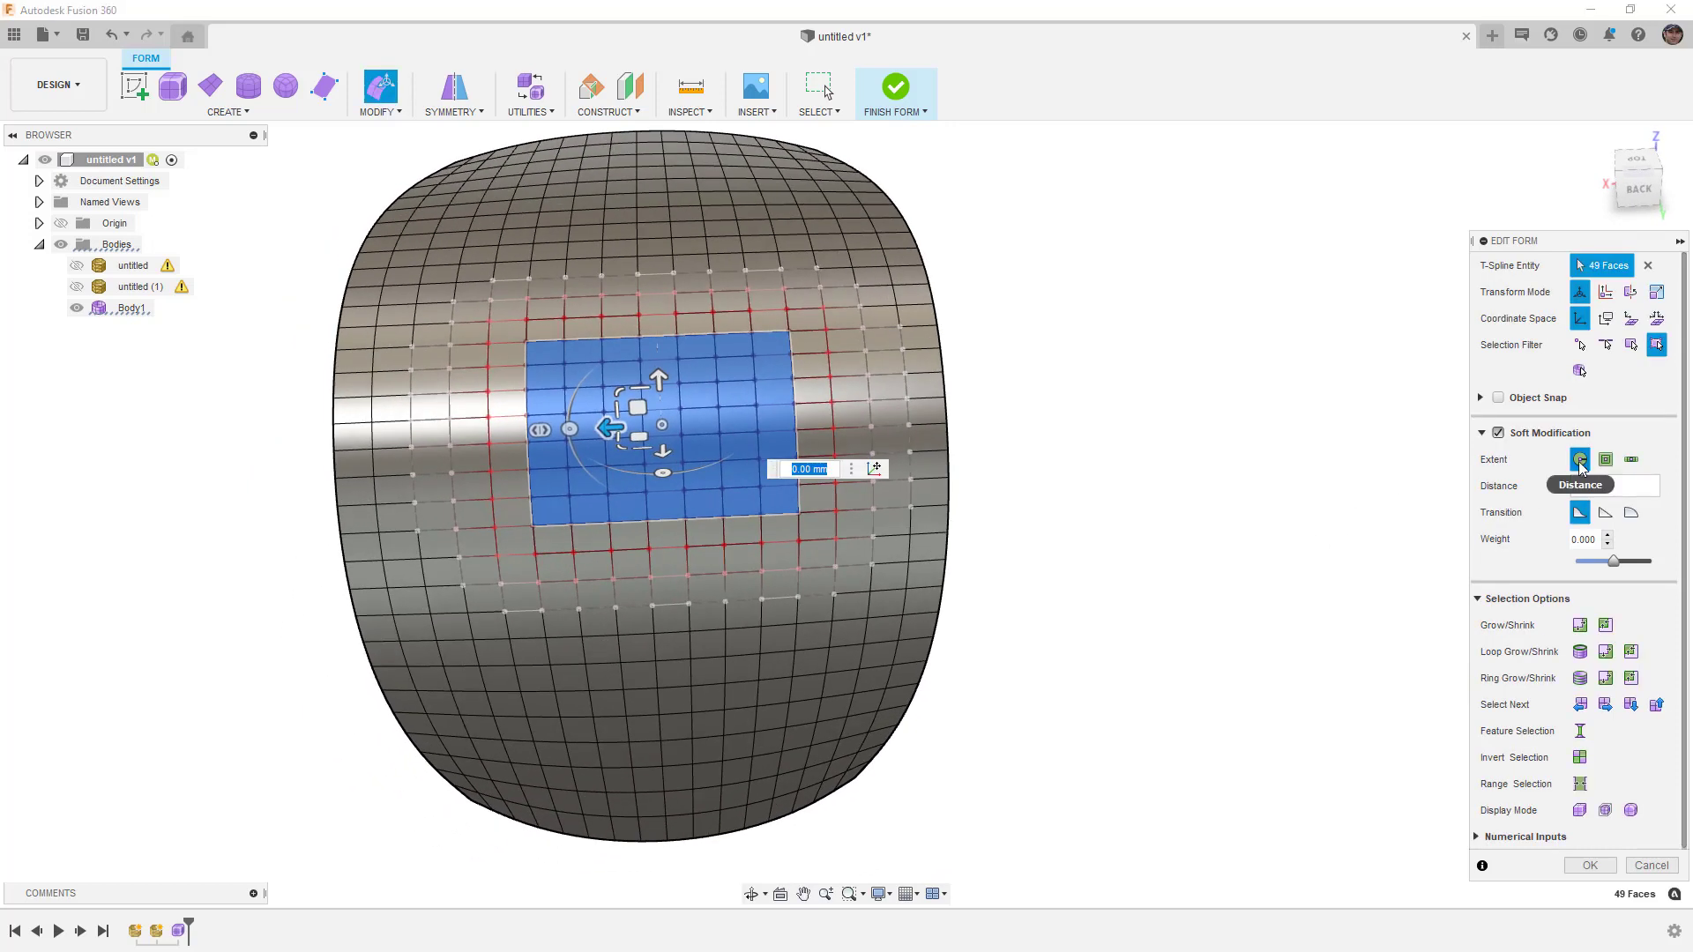
pyautogui.click(1606, 460)
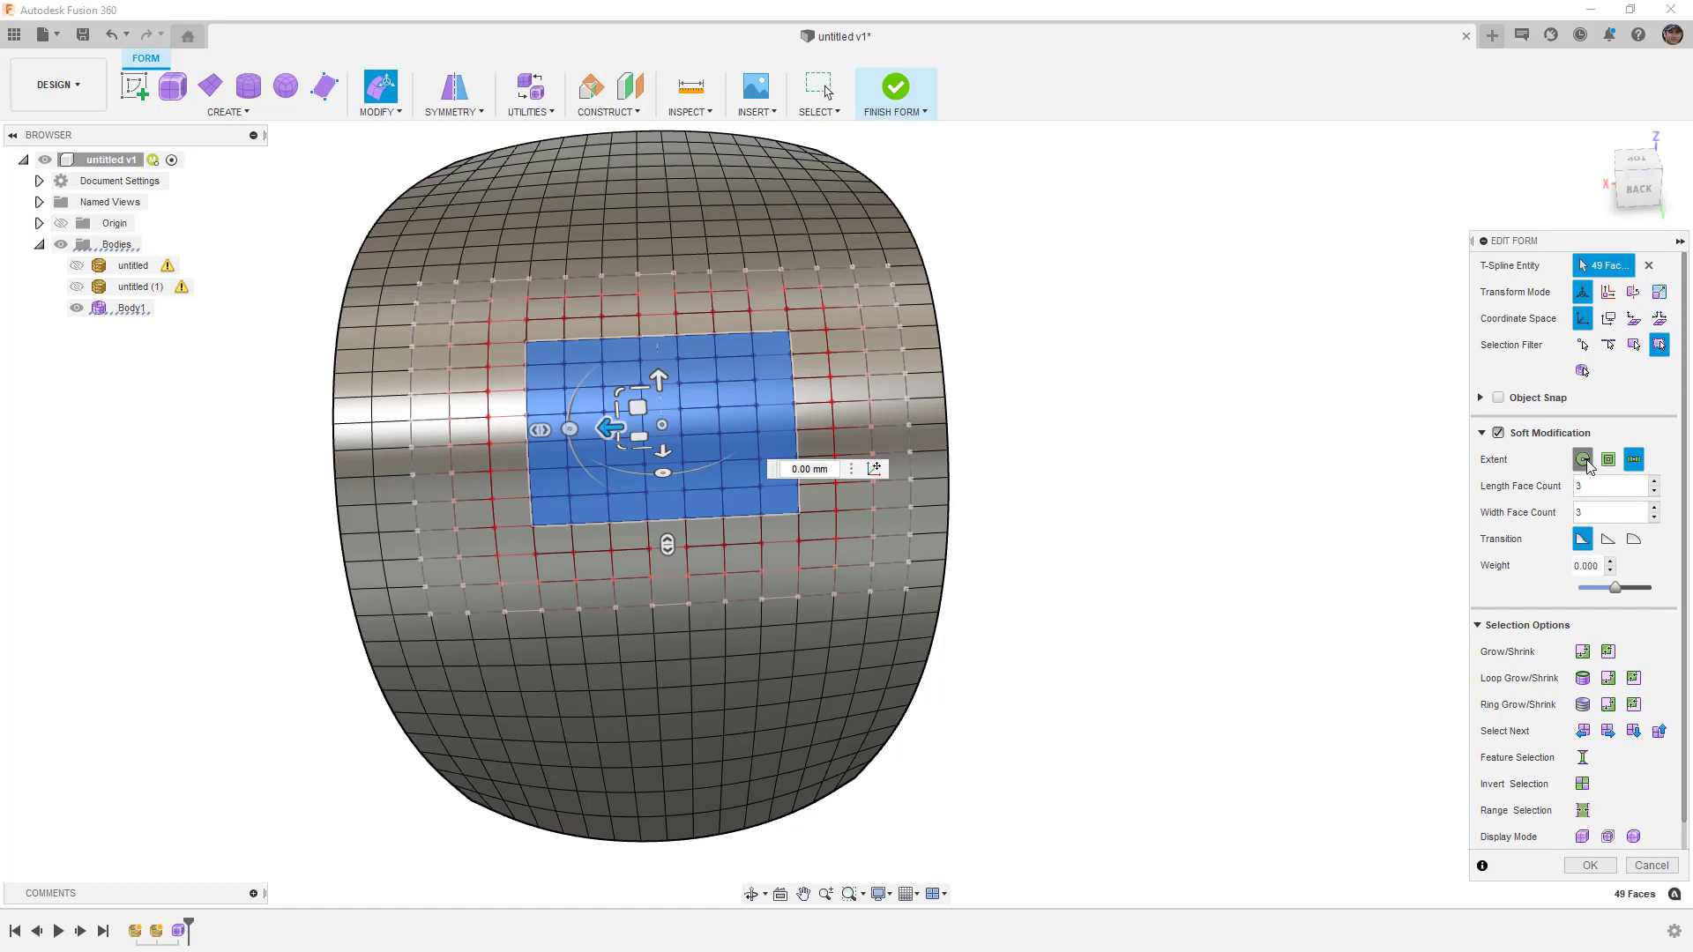
pyautogui.click(1580, 459)
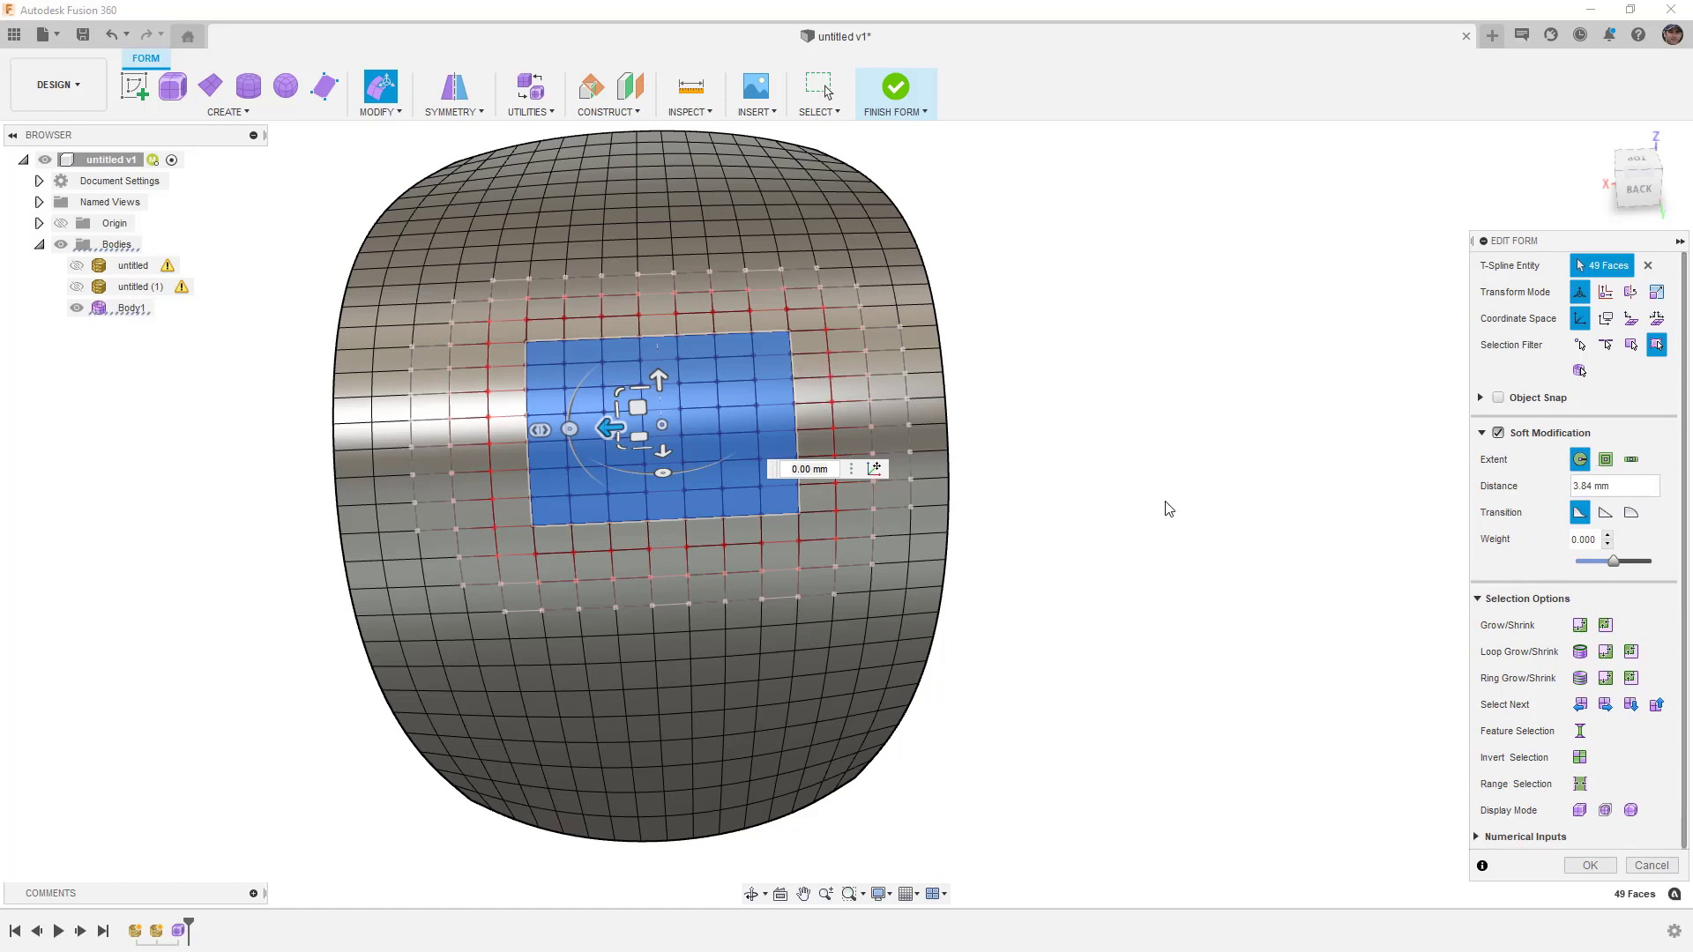
pyautogui.click(1632, 460)
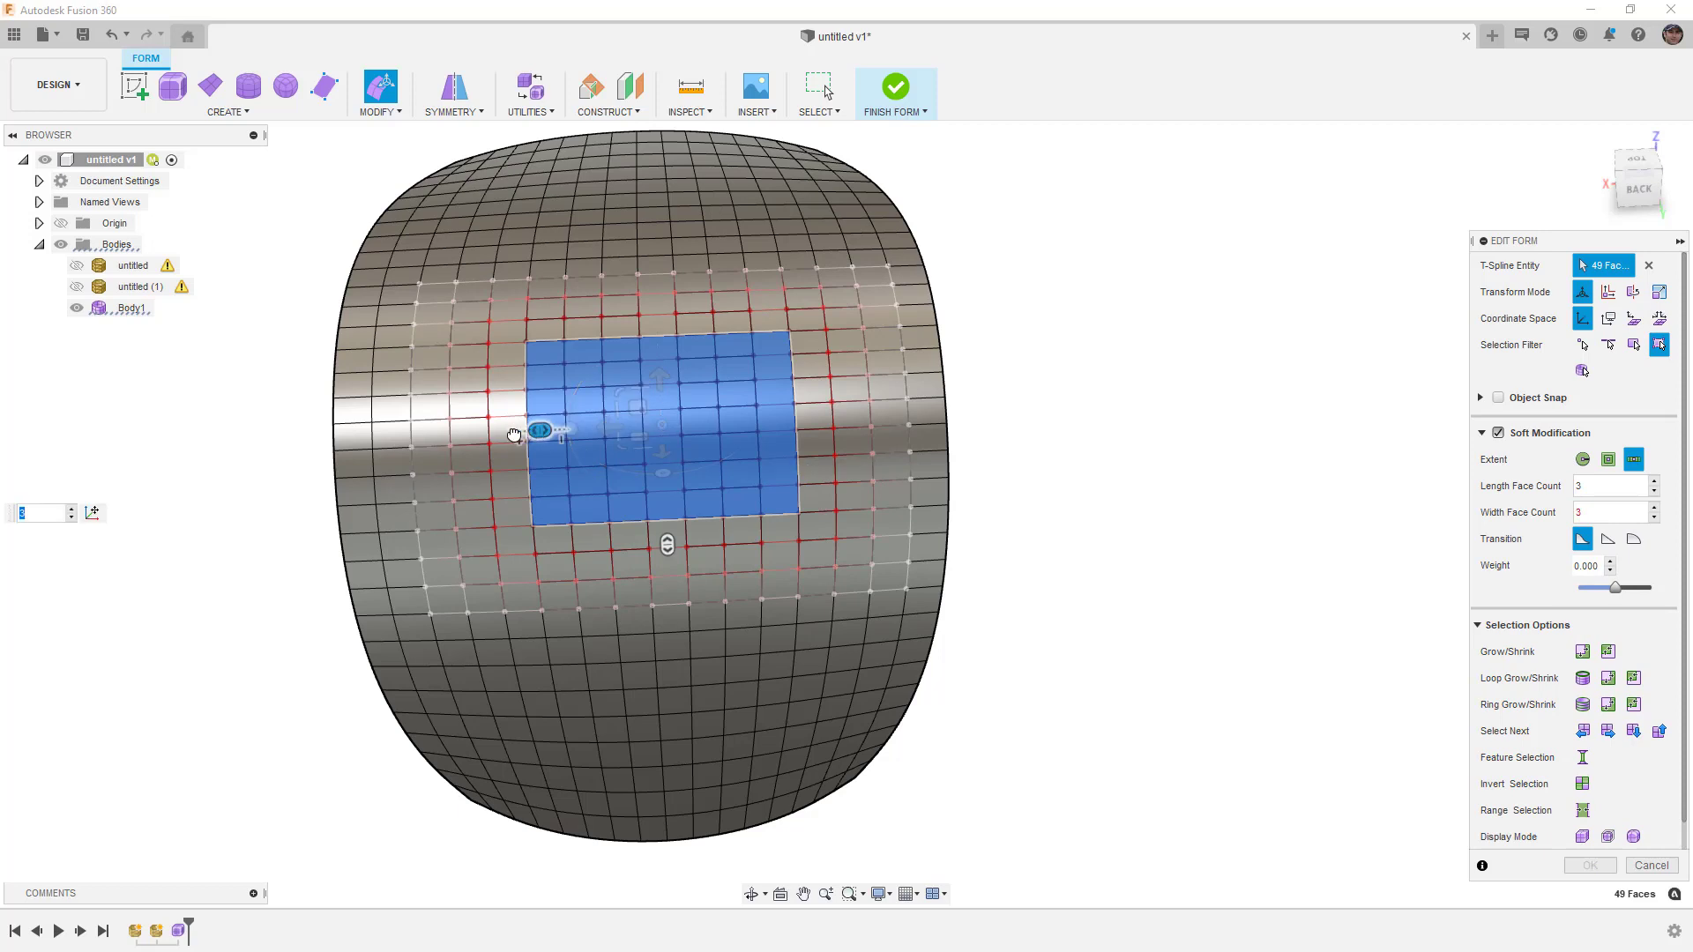
# Switch the Soft Modification extent to a distance and set that distance to 5 mm
pyautogui.moveTo(515, 436); pyautogui.dragTo(467, 438)
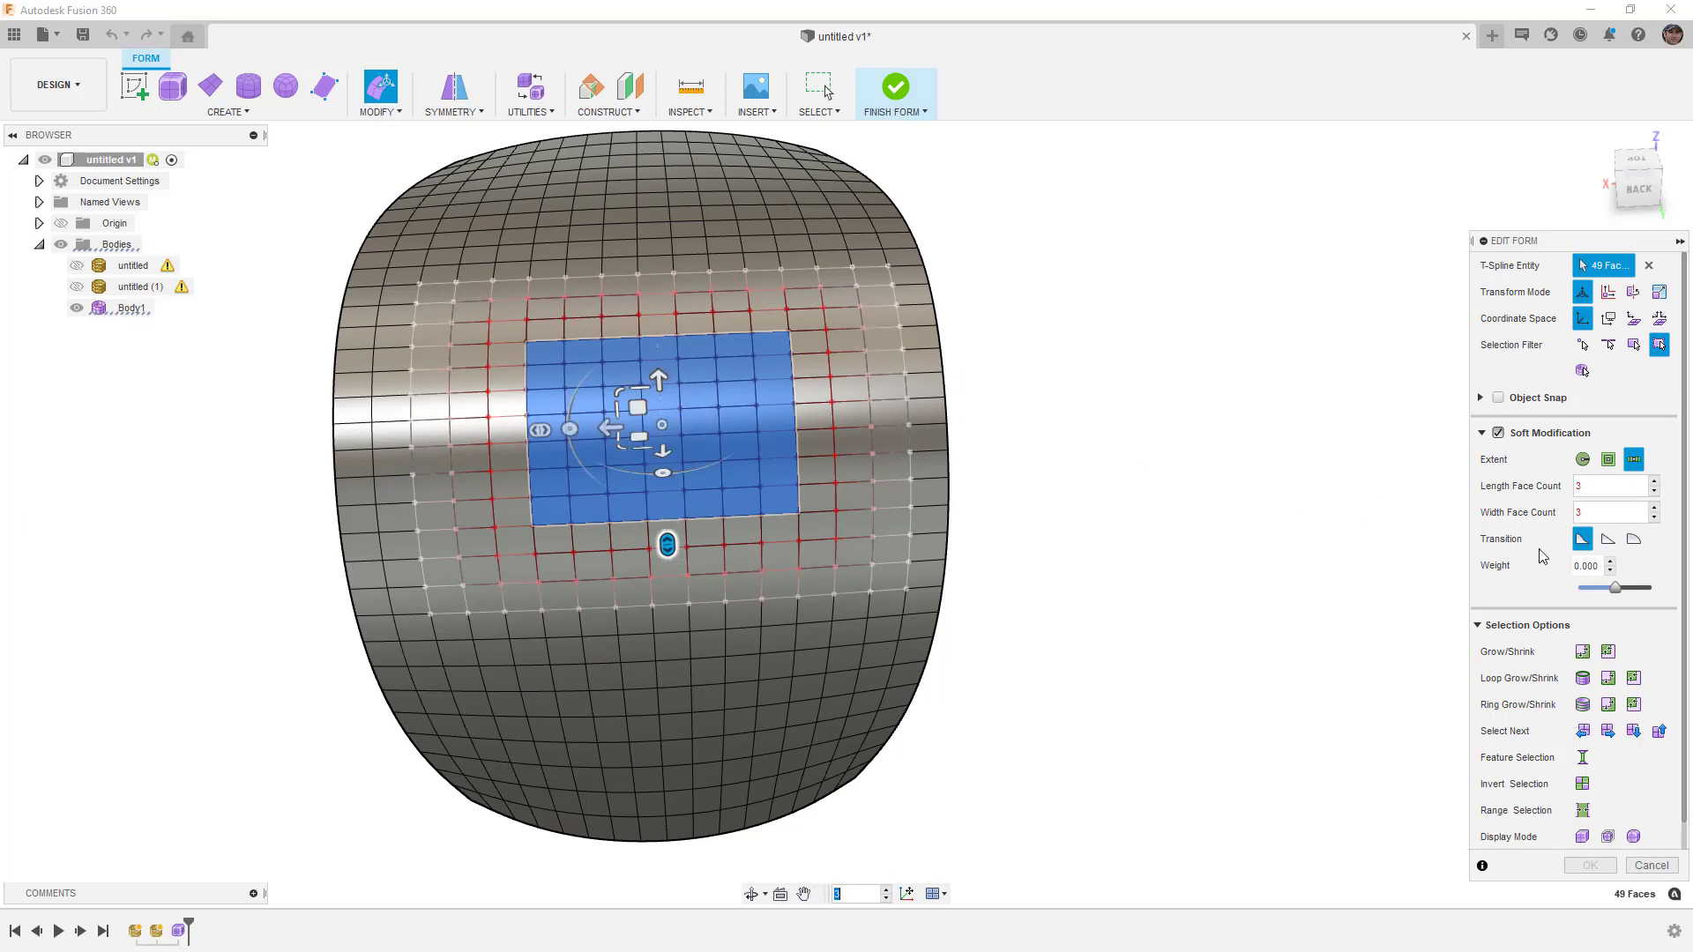
pyautogui.click(1582, 459)
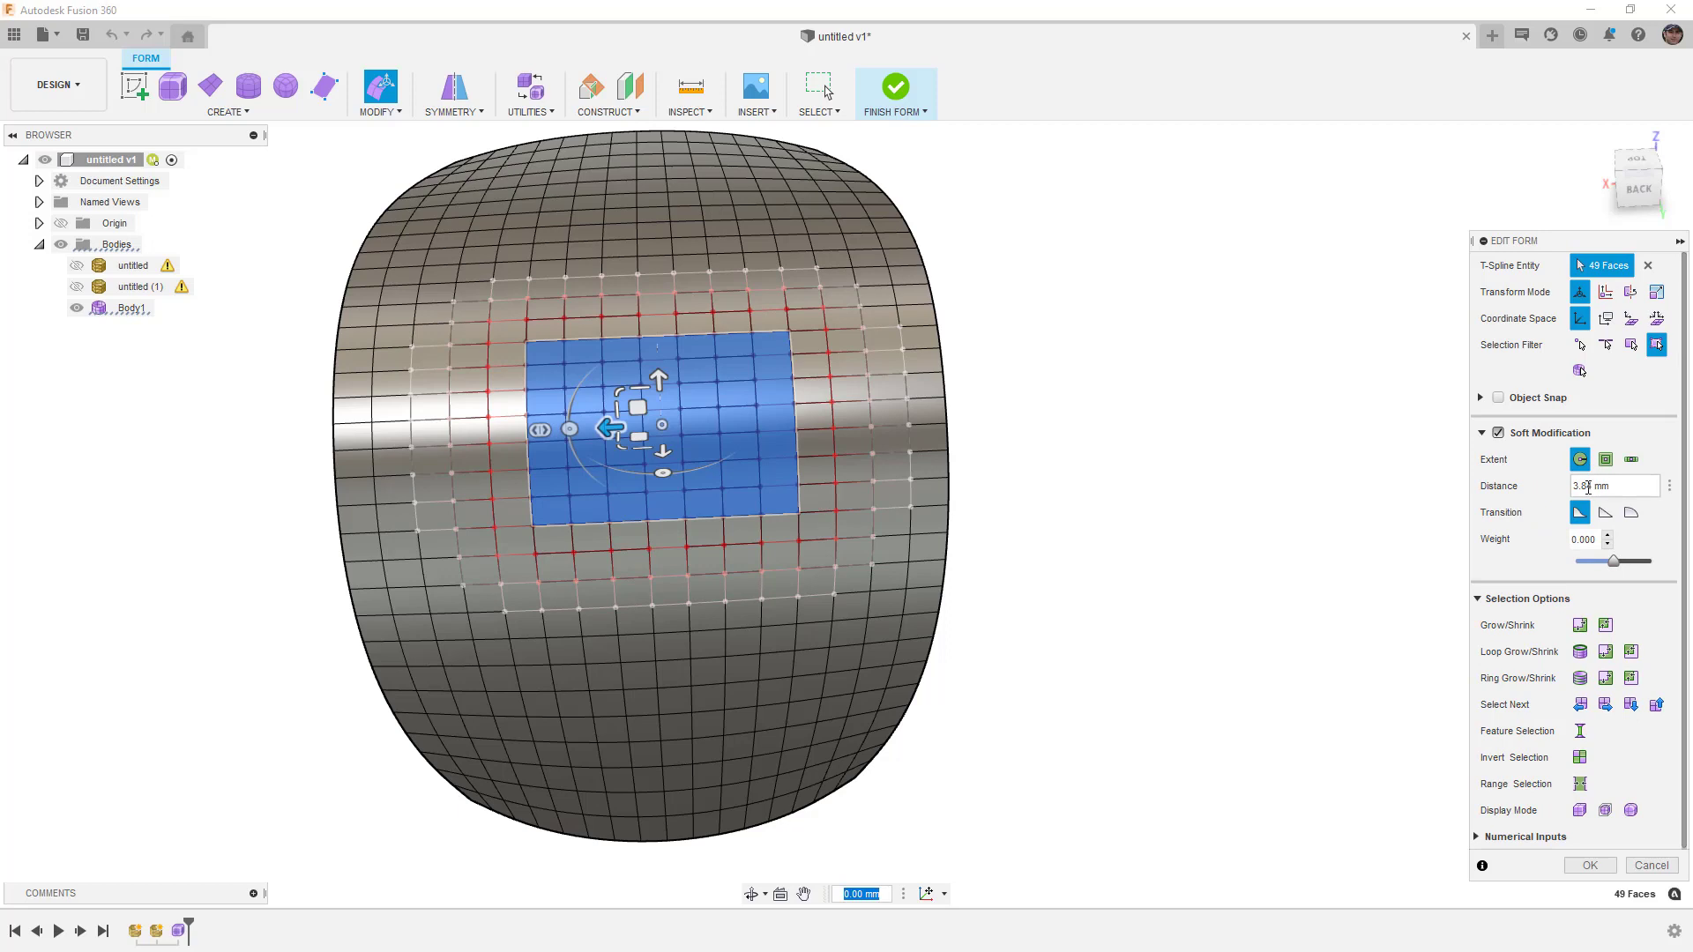
pyautogui.click(1604, 486)
pyautogui.write('5')
# Move the selected face patch outward and upward in a plane by about 4.13 mm and 2.24 mm, and examine the bulge
pyautogui.keyDown('shift'); pyautogui.moveTo(1082, 582); pyautogui.dragTo(1058, 564, button='middle'); pyautogui.keyUp('shift')
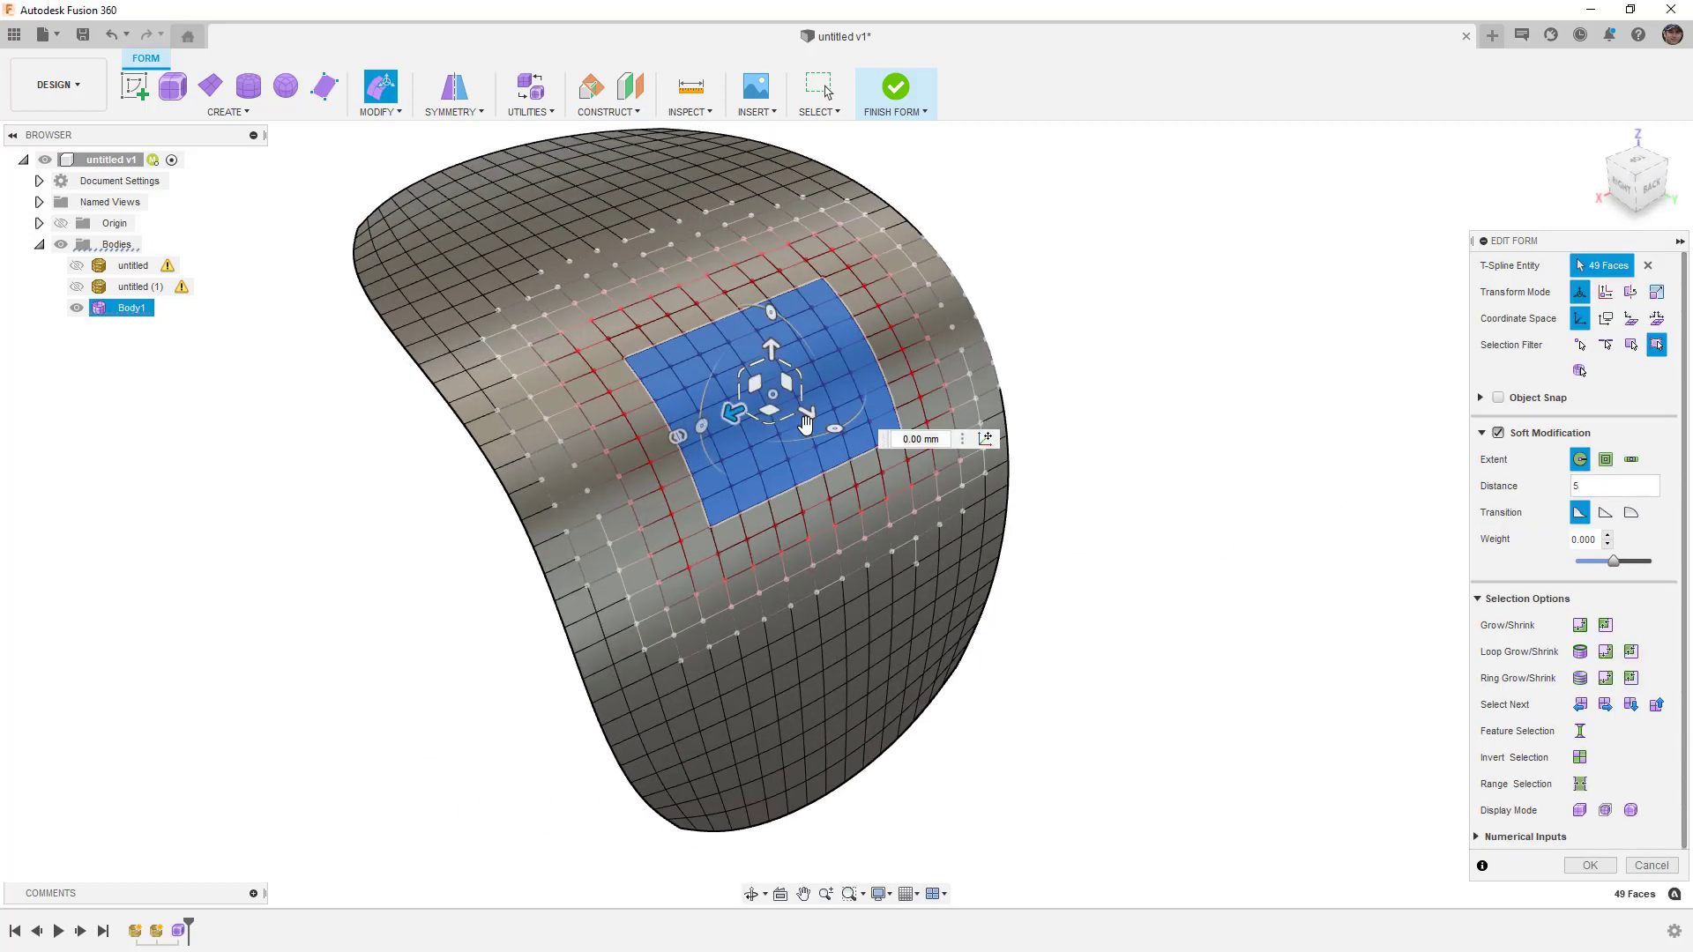
pyautogui.moveTo(767, 378); pyautogui.dragTo(869, 352)
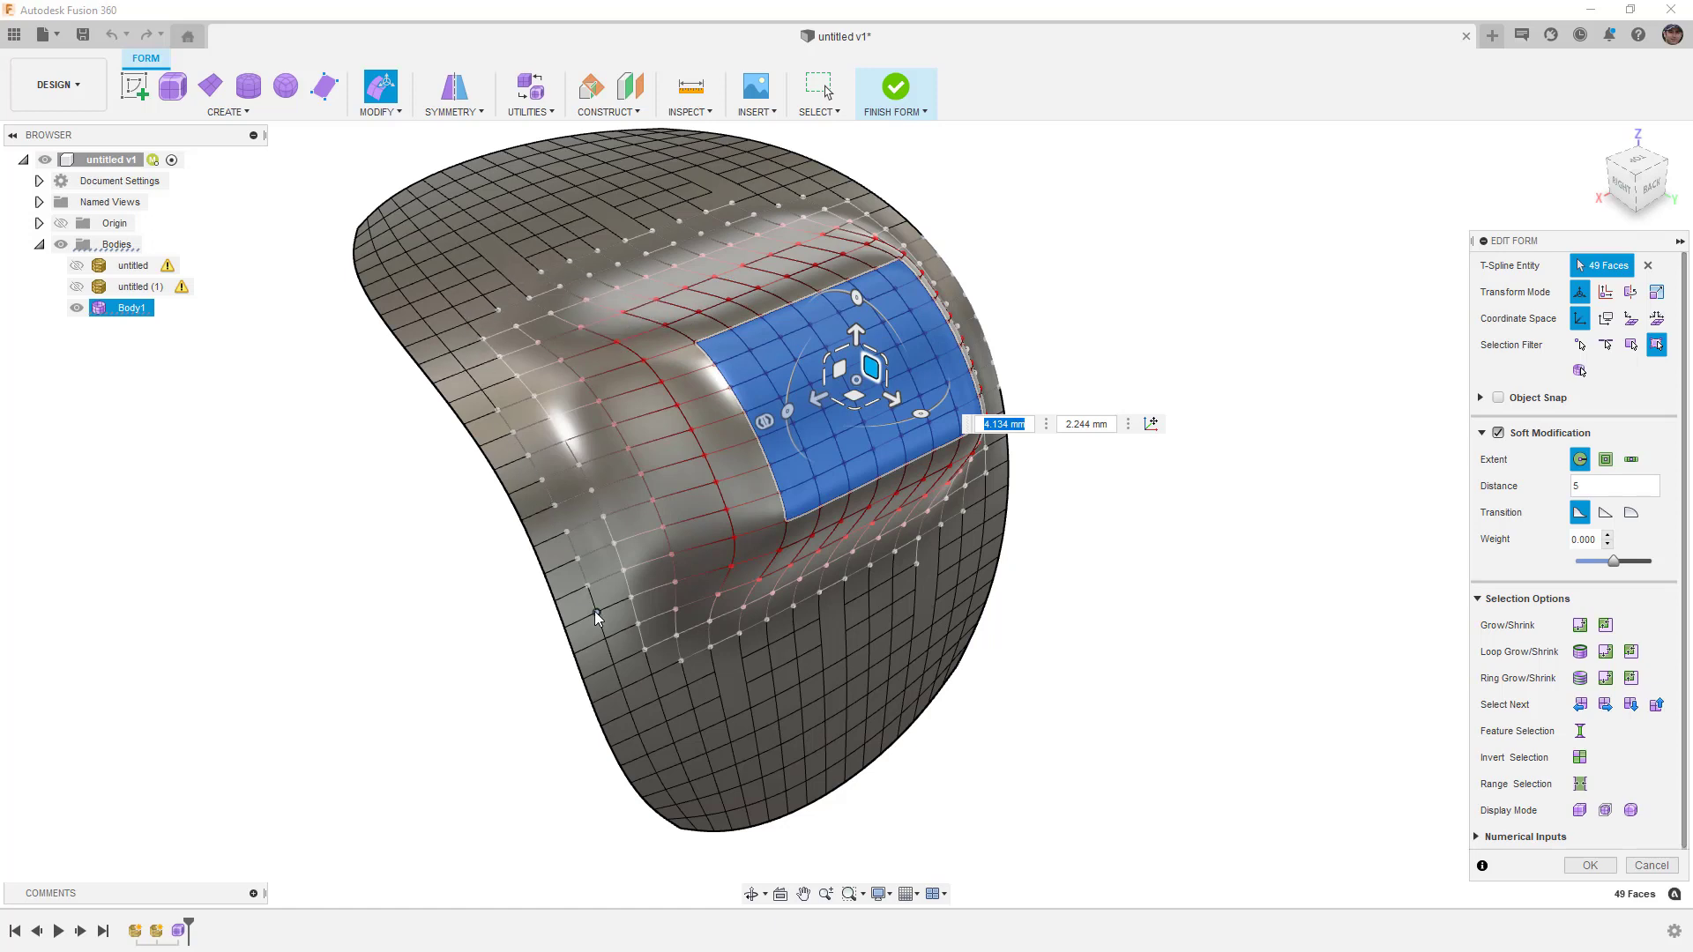
pyautogui.moveTo(860, 374)
pyautogui.mouseDown()
pyautogui.moveTo(932, 378)
pyautogui.moveTo(868, 357)
pyautogui.mouseUp()
pyautogui.keyDown('shift'); pyautogui.moveTo(868, 357); pyautogui.dragTo(527, 418, button='middle'); pyautogui.keyUp('shift')
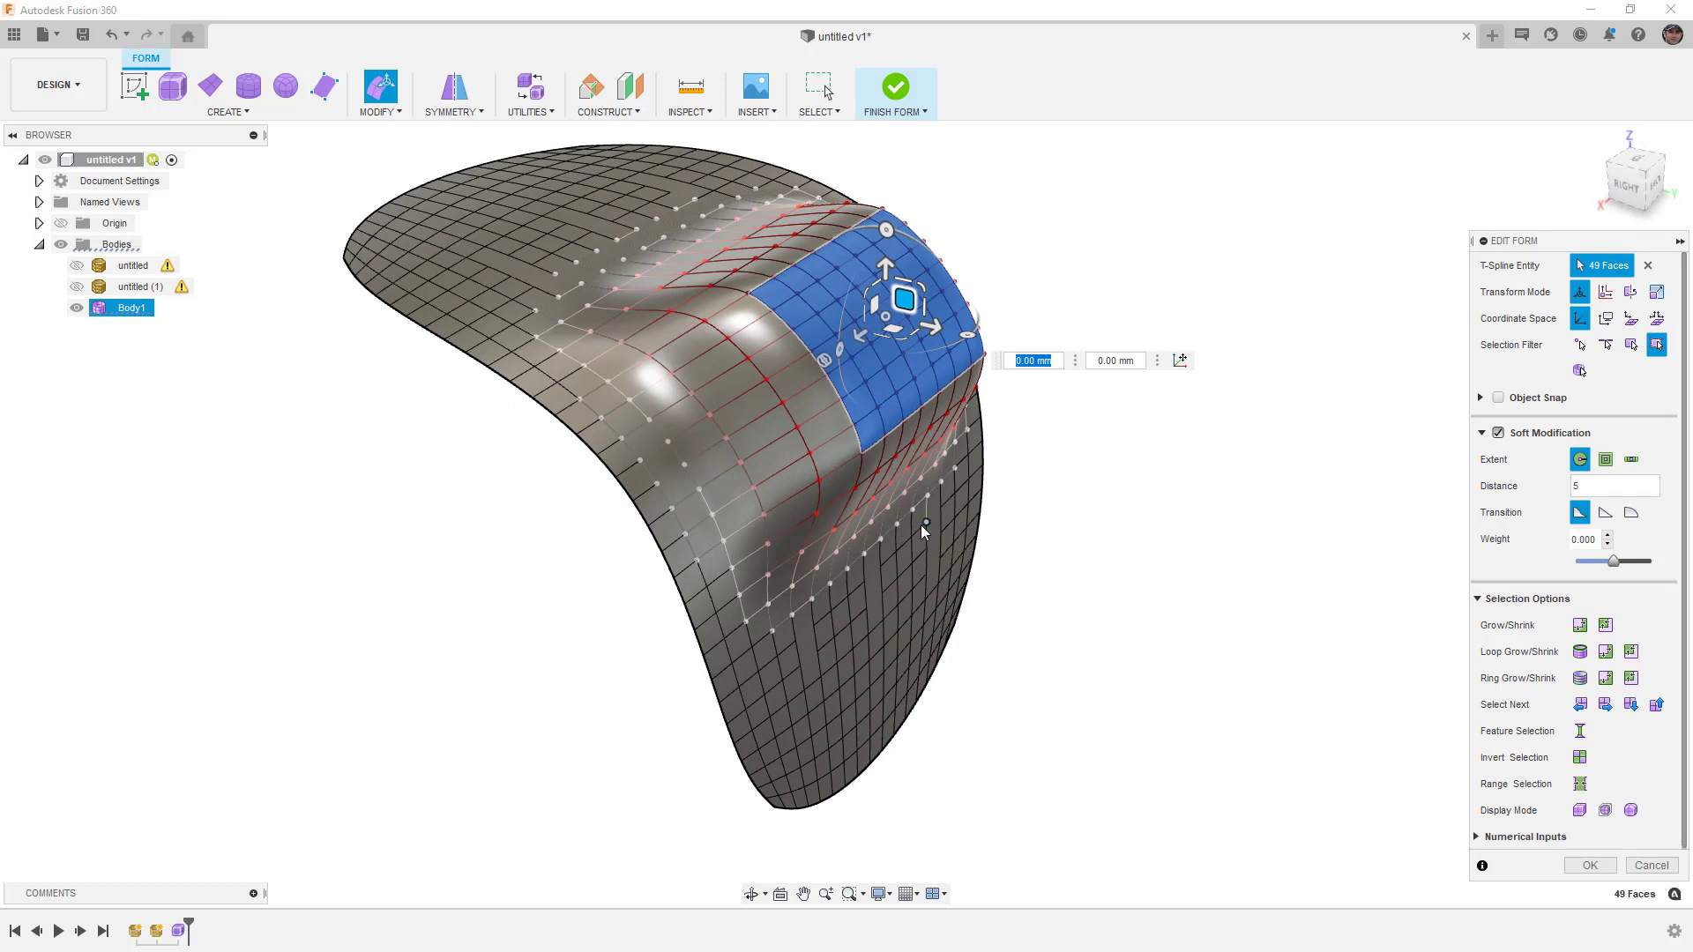
# Turn off Soft Modification, clear the face selection, and cancel the Edit Form changes
pyautogui.click(1498, 433)
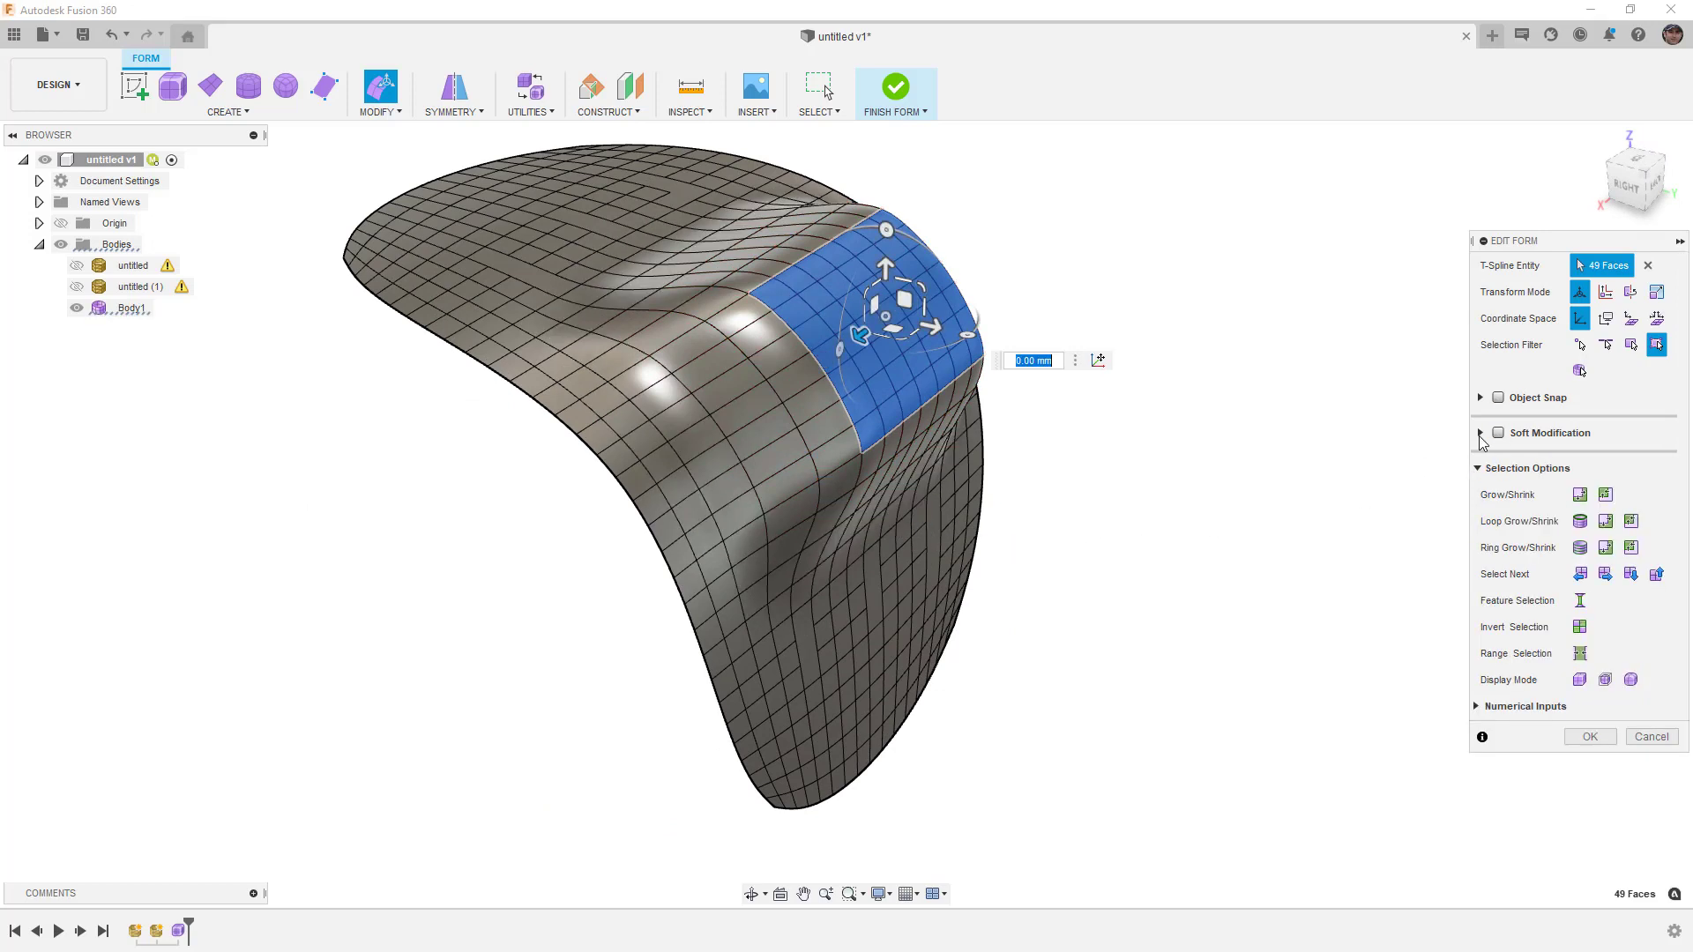
pyautogui.click(974, 442)
pyautogui.keyDown('shift'); pyautogui.moveTo(974, 443); pyautogui.dragTo(1083, 527, button='middle'); pyautogui.keyUp('shift')
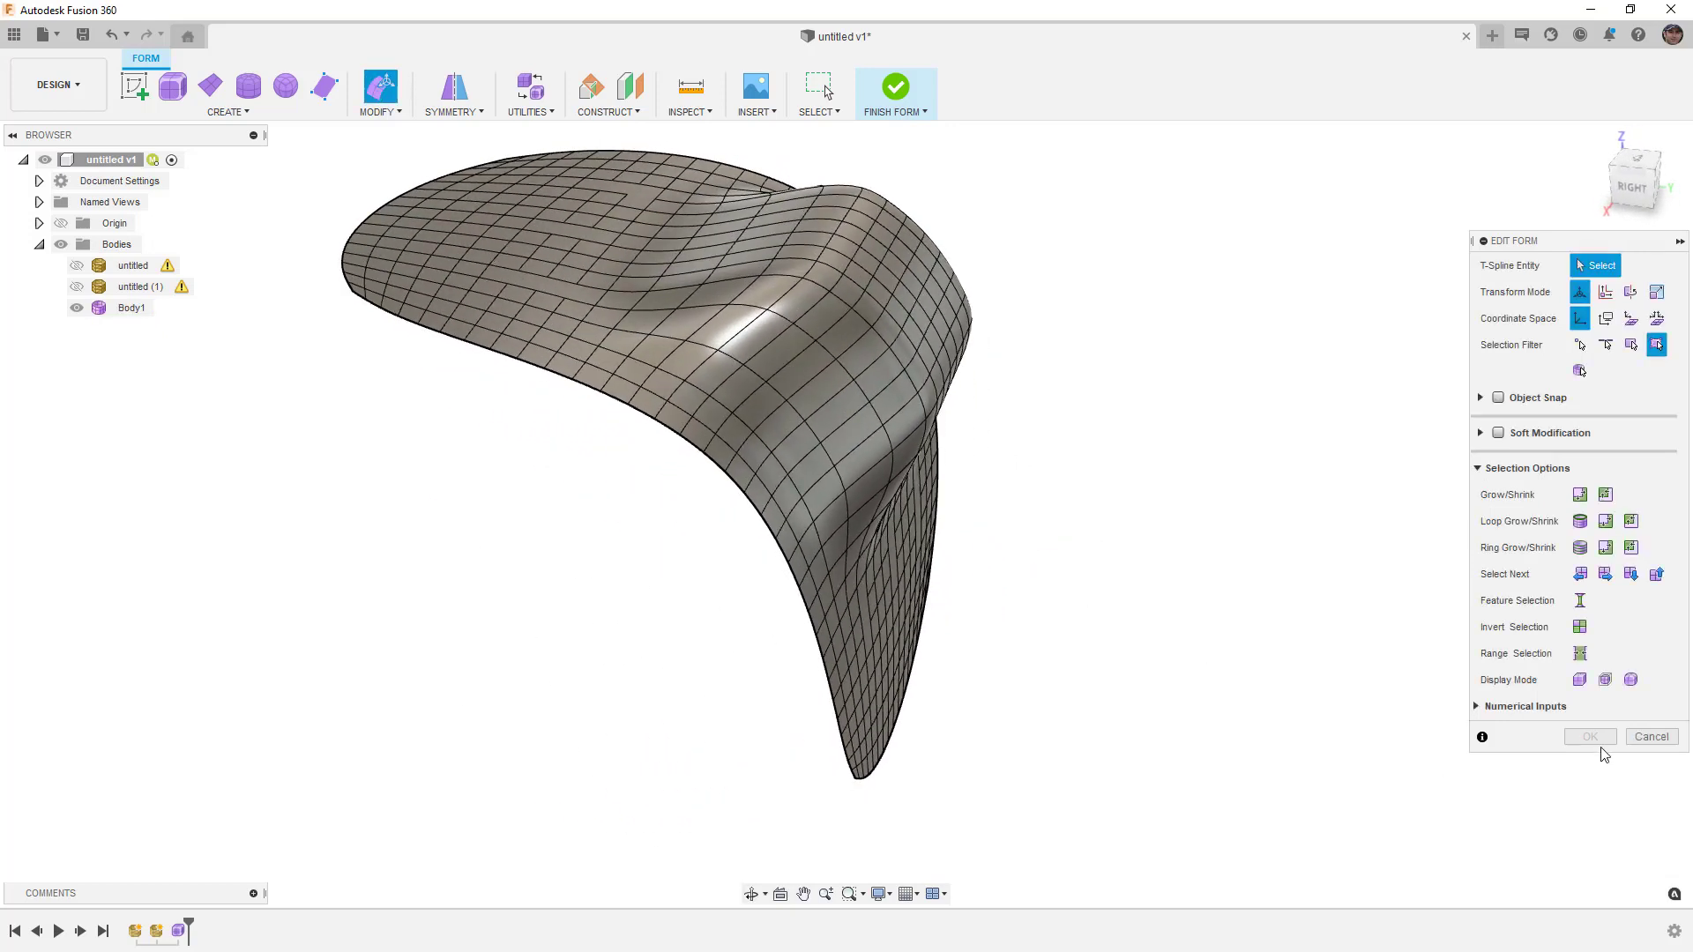
pyautogui.click(1671, 737)
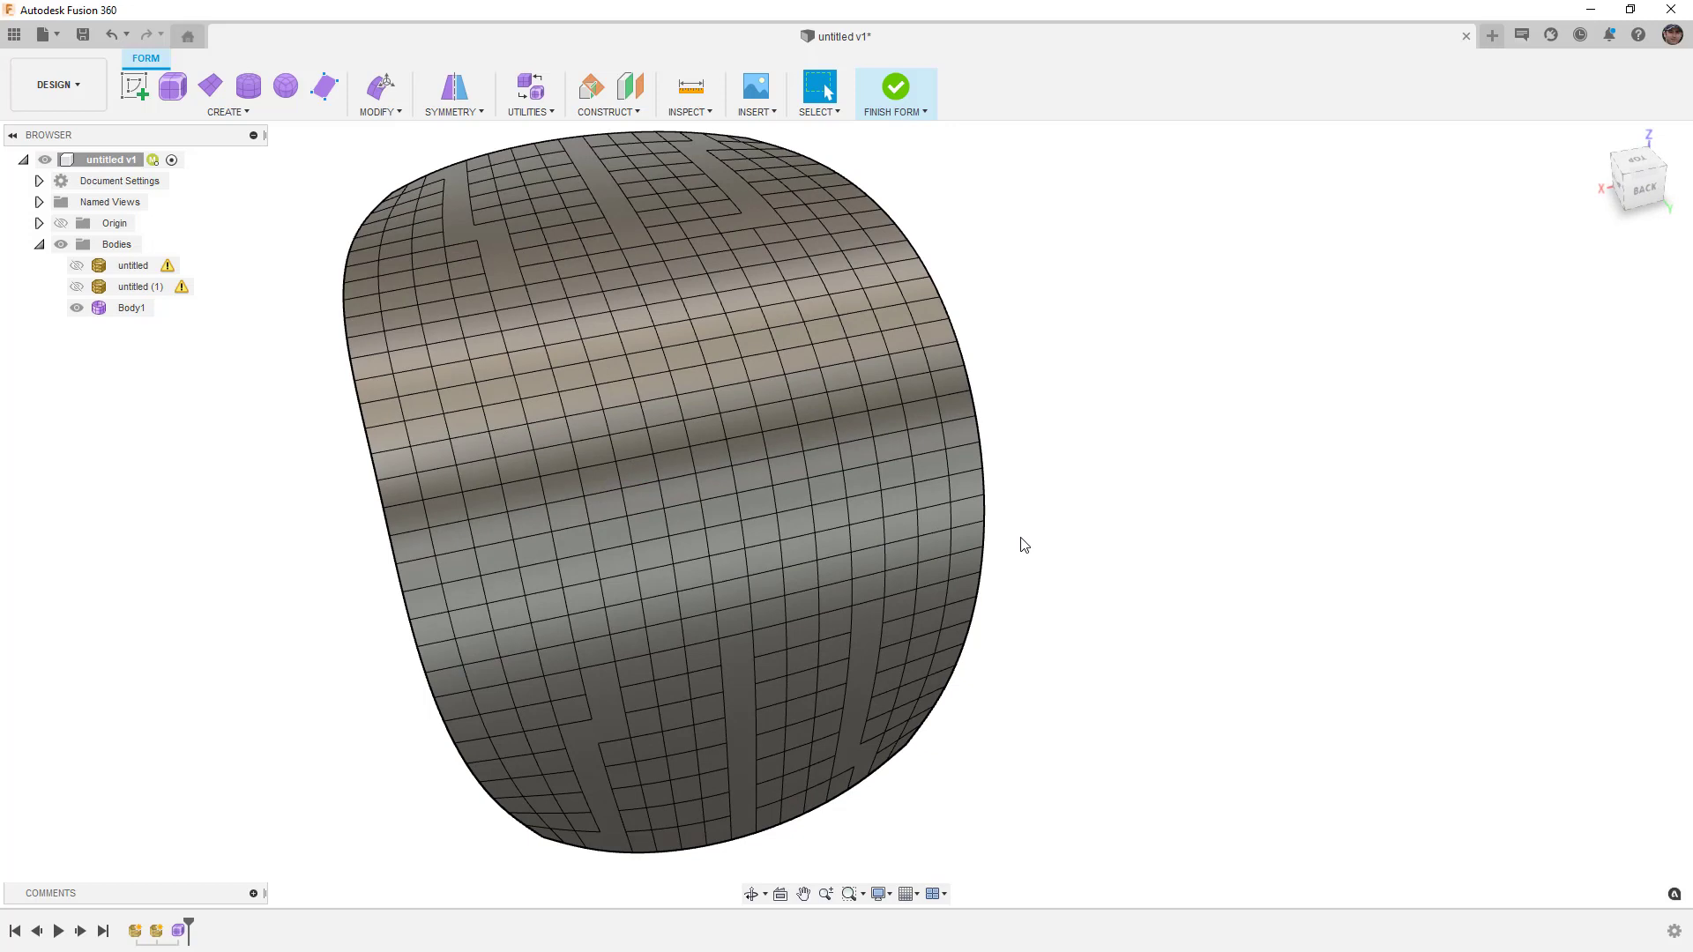
# Finish the form and select the resulting surface's face to inspect it from several angles
pyautogui.click(895, 87)
pyautogui.keyDown('shift'); pyautogui.moveTo(770, 501); pyautogui.dragTo(820, 480, button='middle'); pyautogui.keyUp('shift')
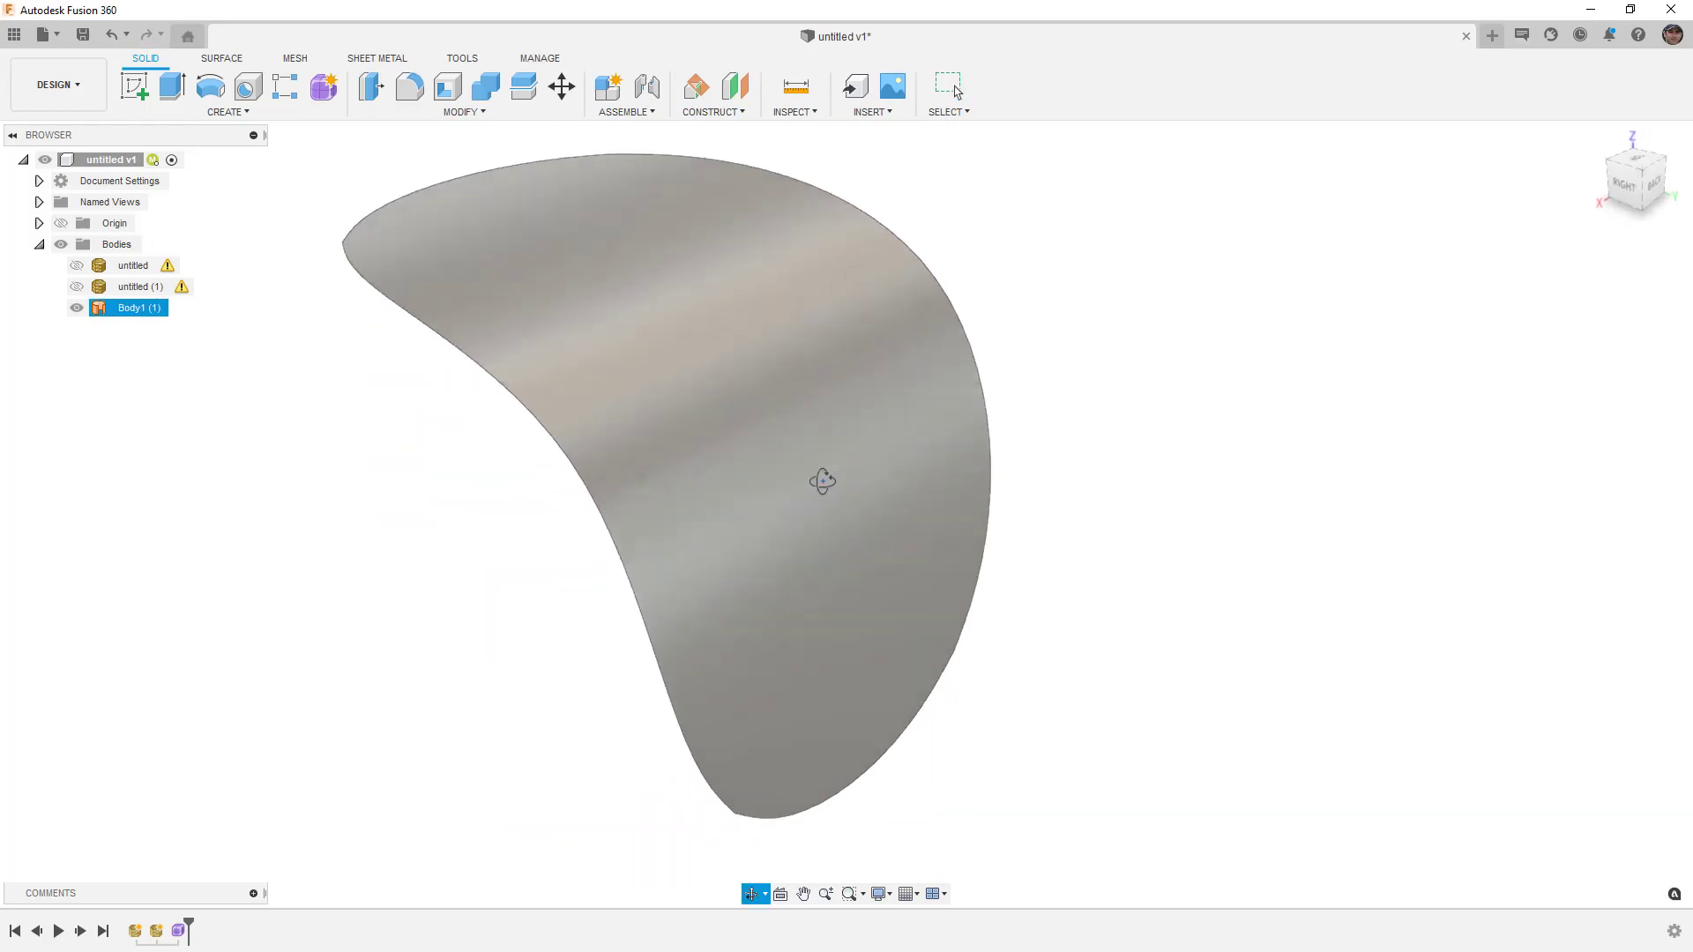
pyautogui.click(825, 476)
pyautogui.keyDown('shift'); pyautogui.moveTo(989, 505); pyautogui.dragTo(903, 506, button='middle'); pyautogui.keyUp('shift')
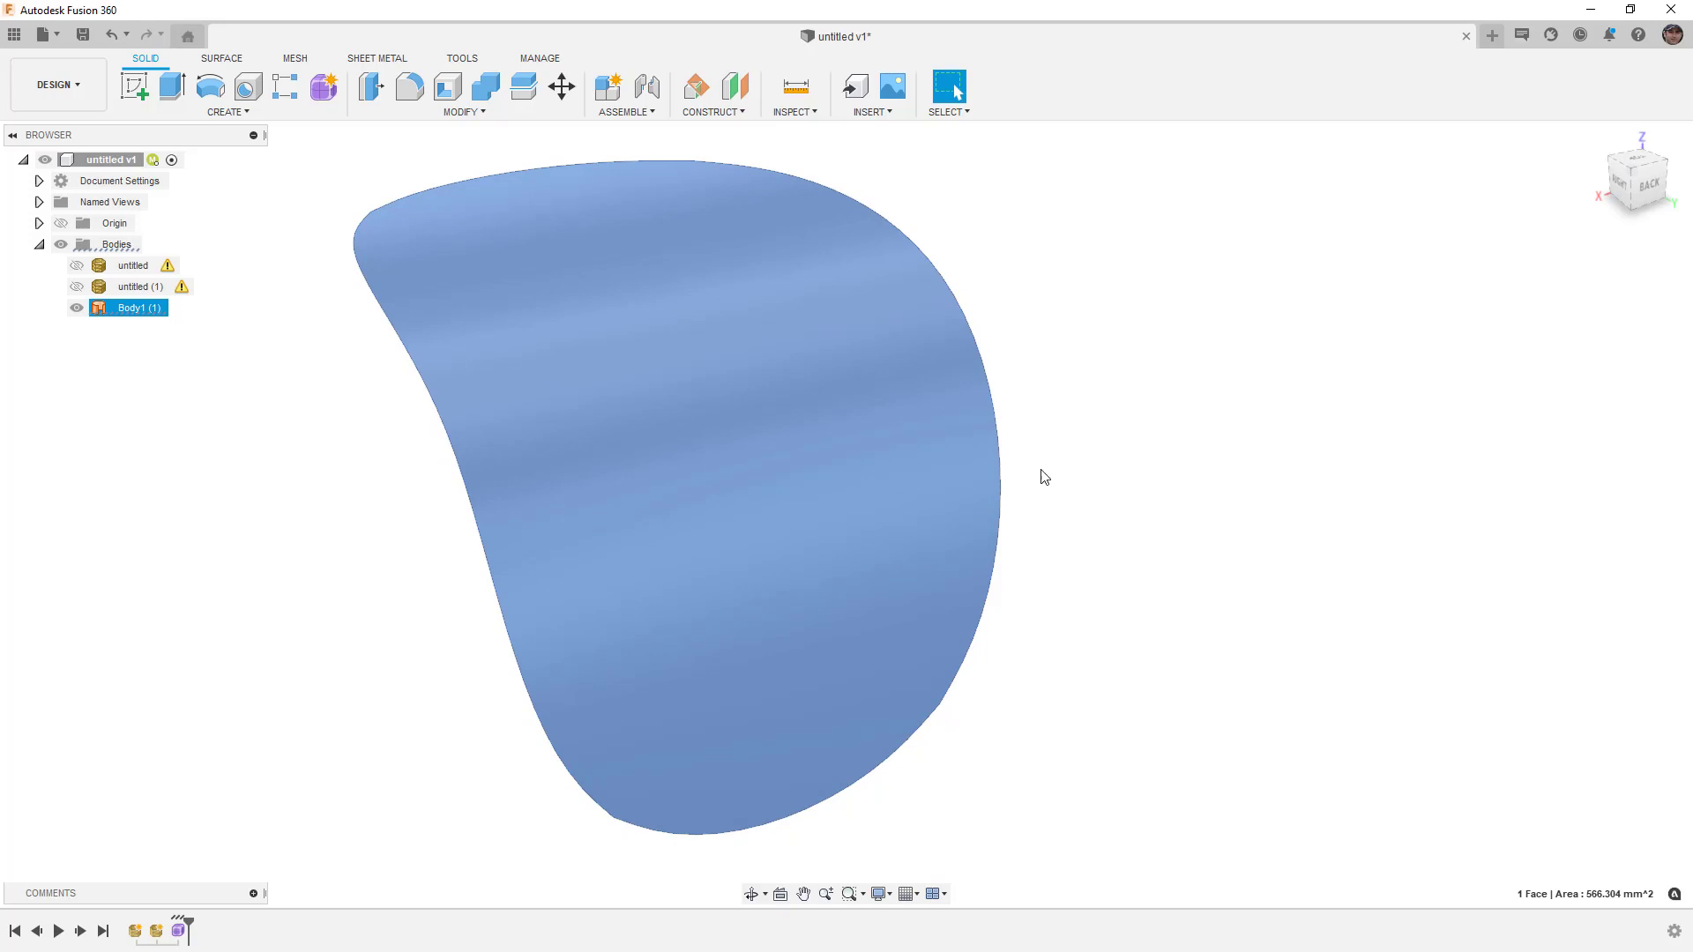
pyautogui.click(1044, 474)
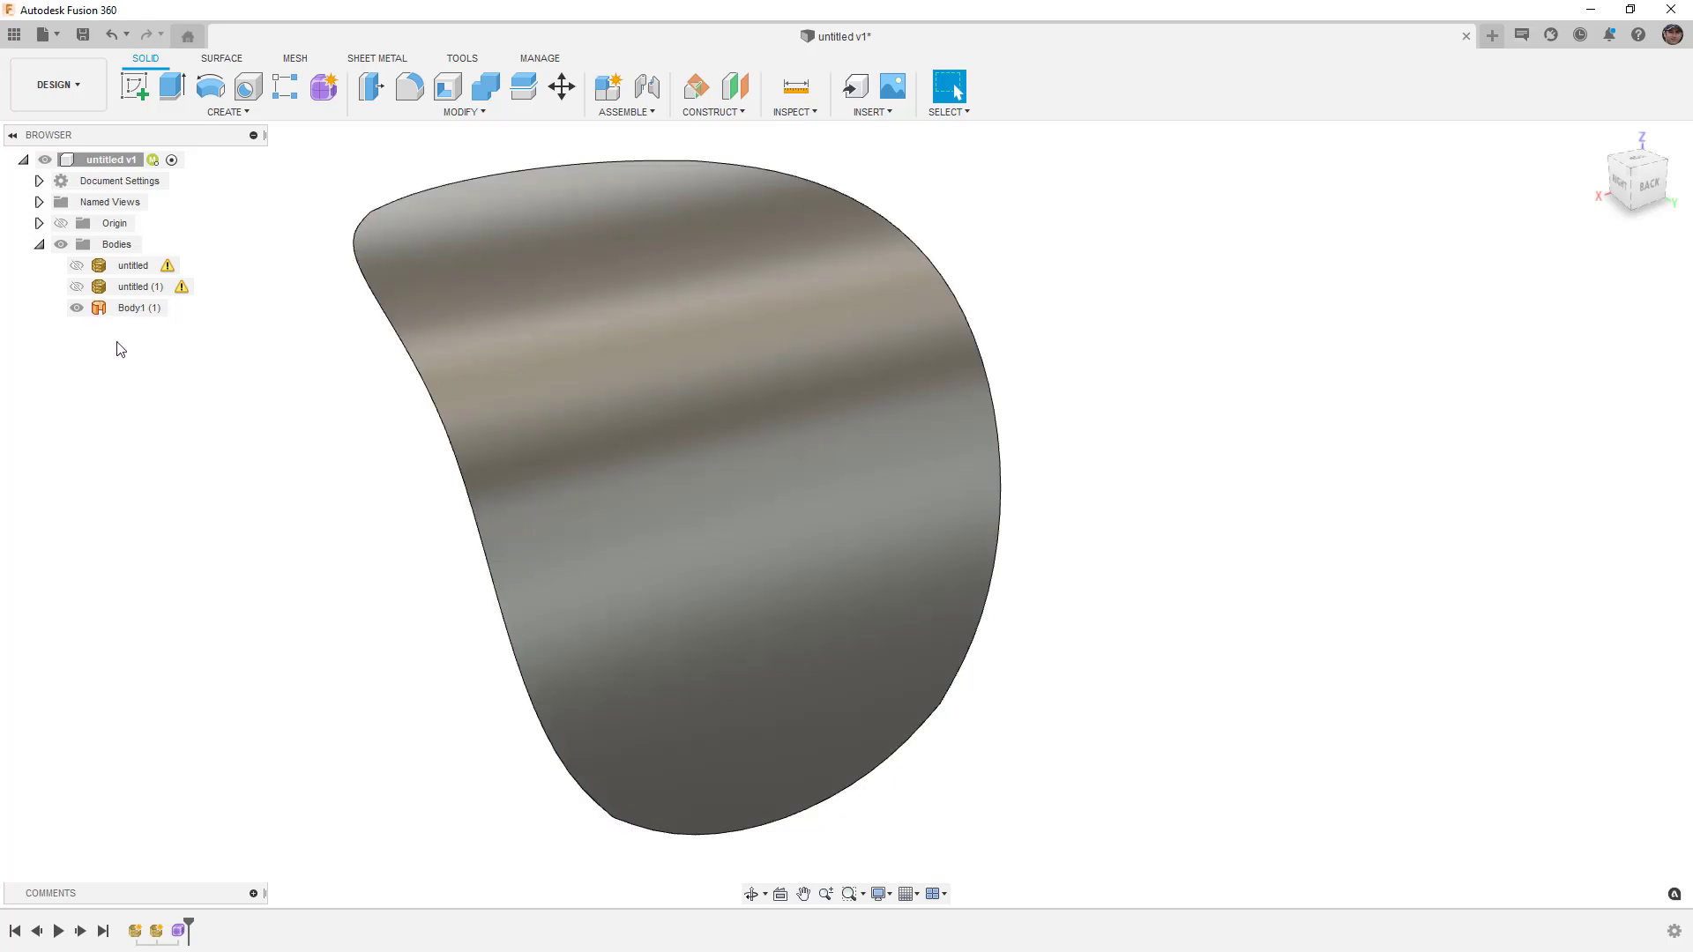
# Hide the smooth Body1 (1) surface and show the untitled (1) mesh in full
pyautogui.click(77, 308)
pyautogui.click(77, 286)
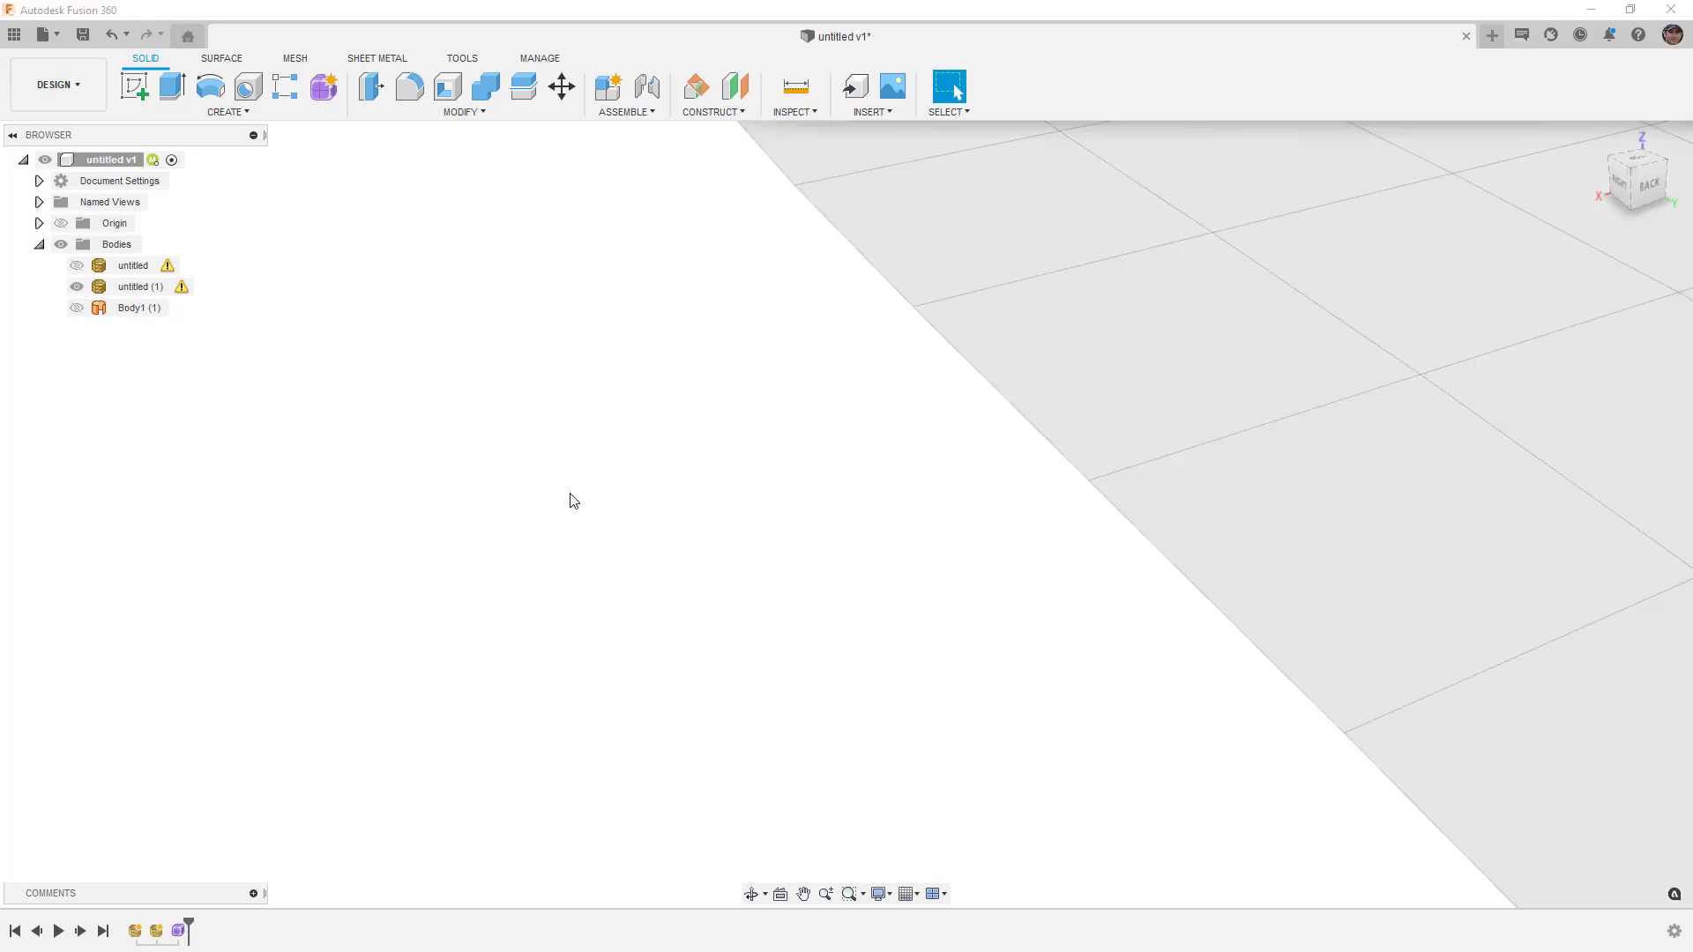
pyautogui.scroll(-2, 555, 500)
# Convert the untitled (1) mesh with the Parametric operation and the Faceted method
pyautogui.click(296, 58)
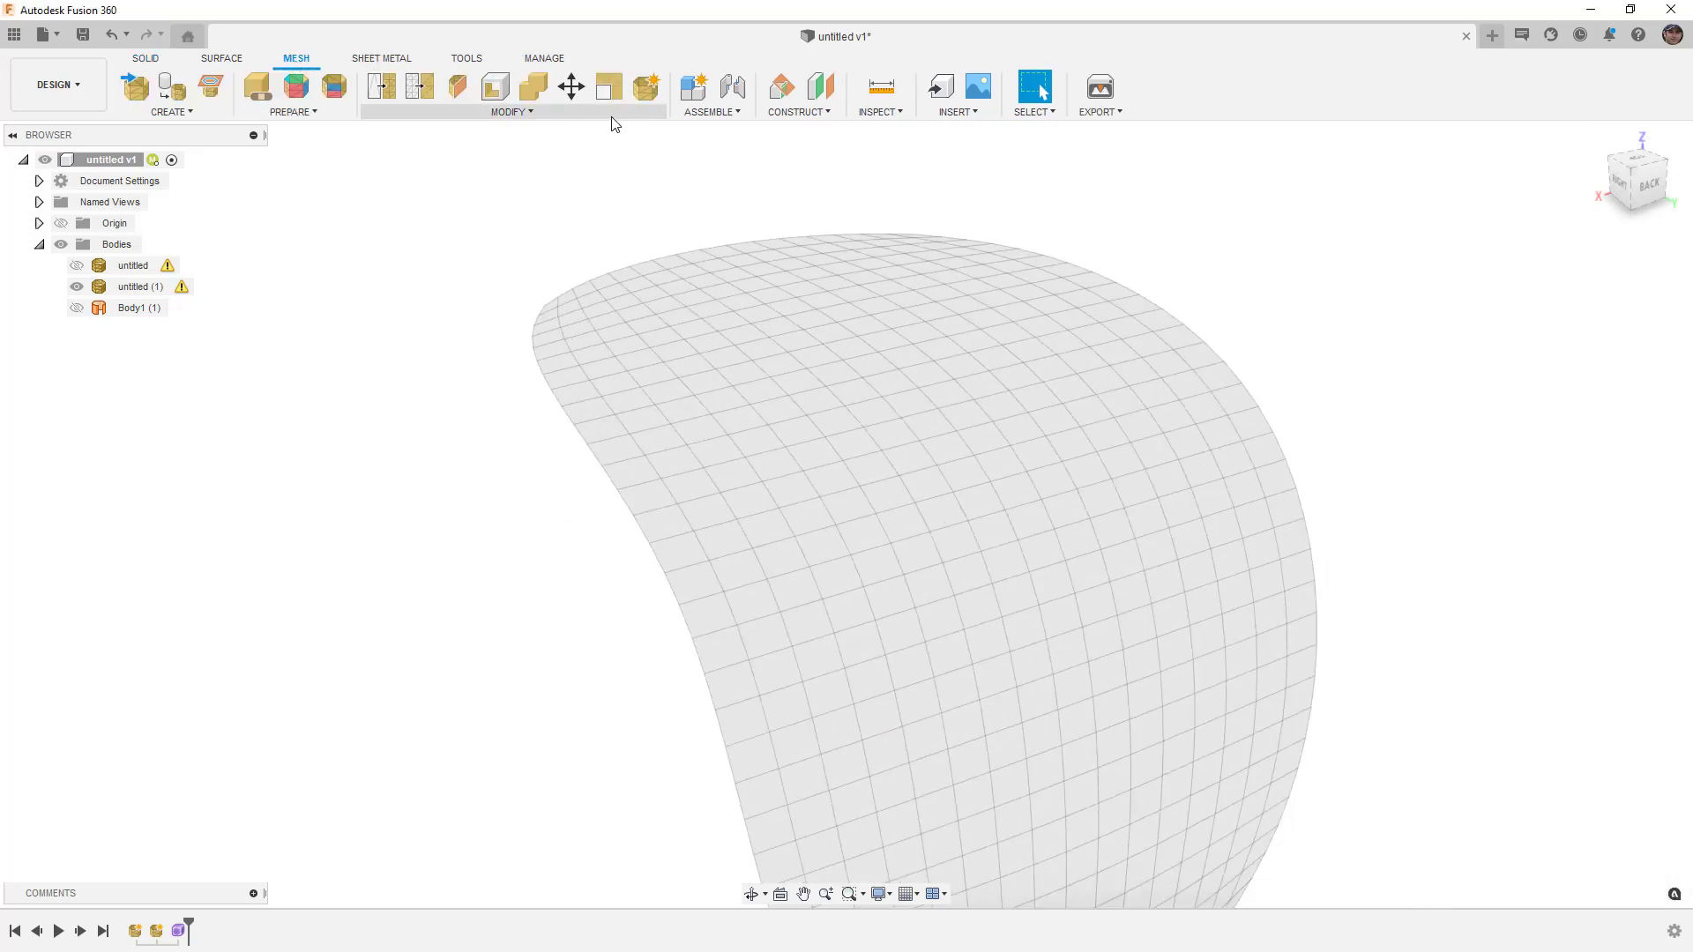
pyautogui.click(610, 118)
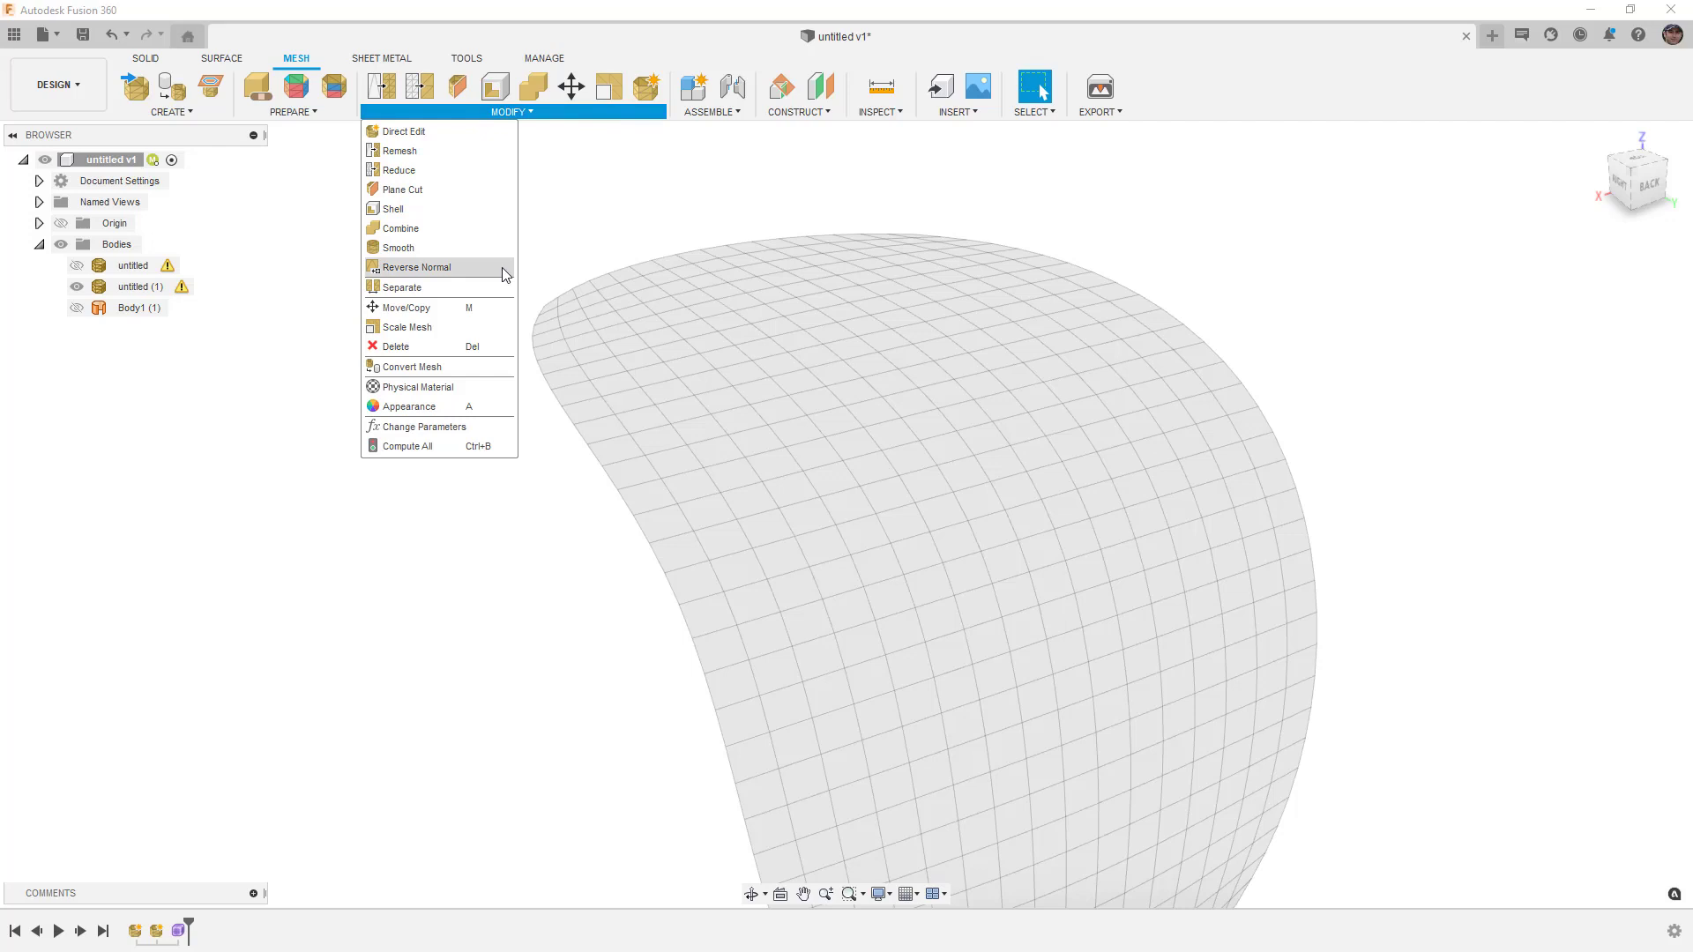
pyautogui.click(443, 364)
pyautogui.click(828, 388)
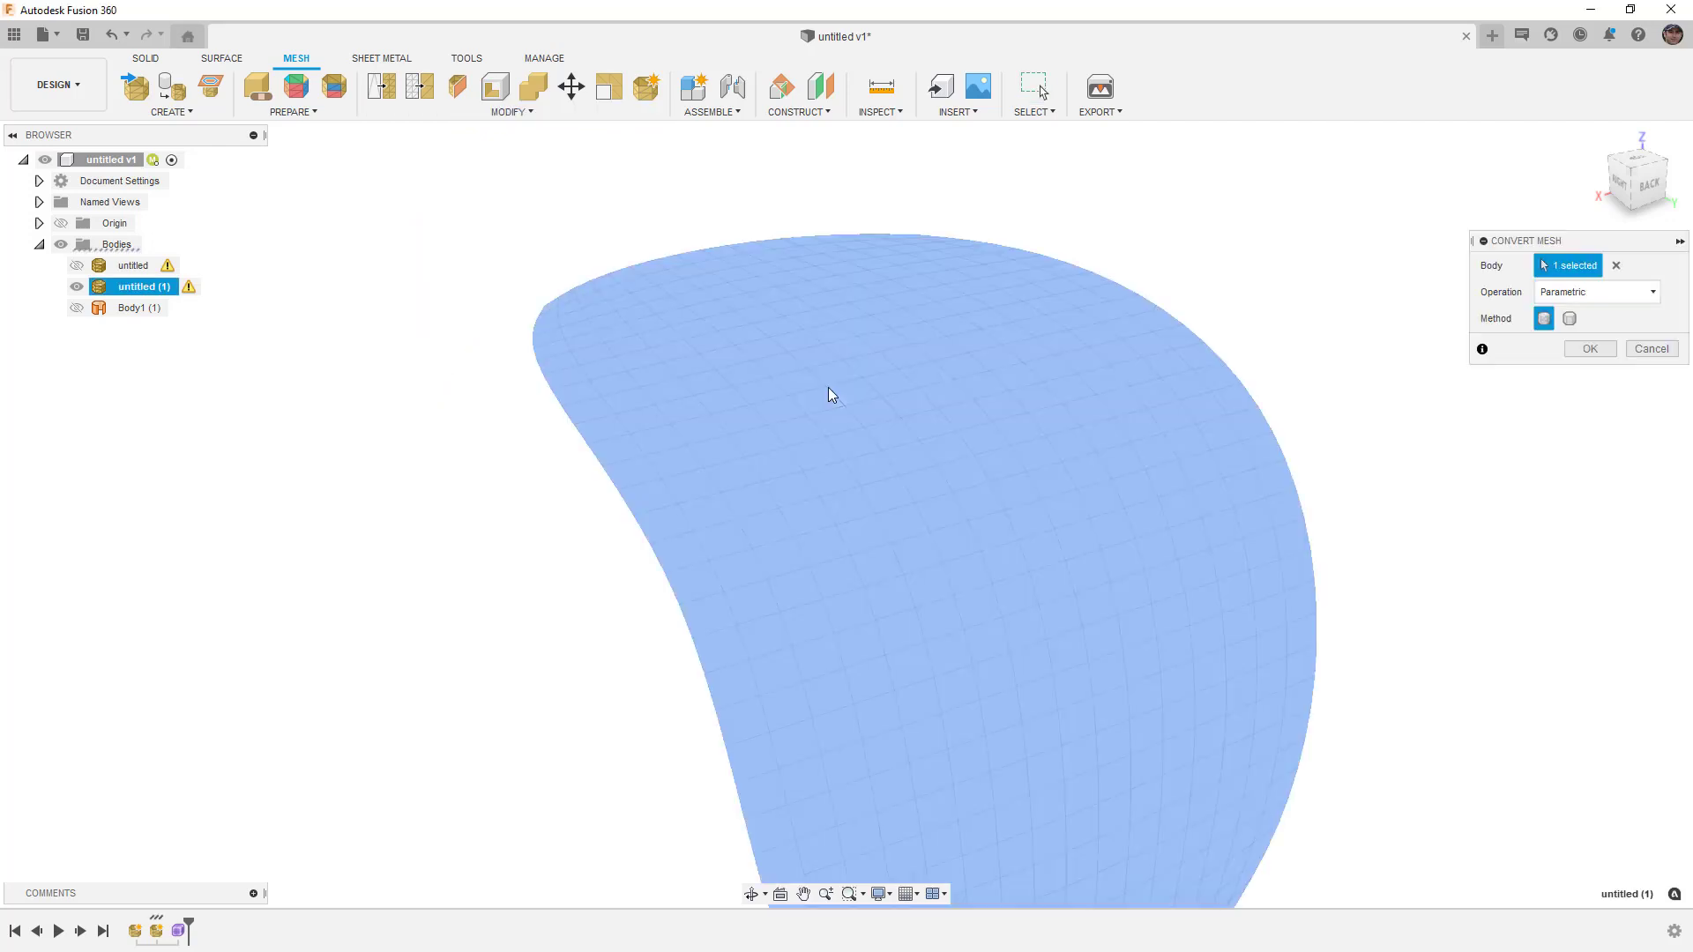
pyautogui.click(1583, 294)
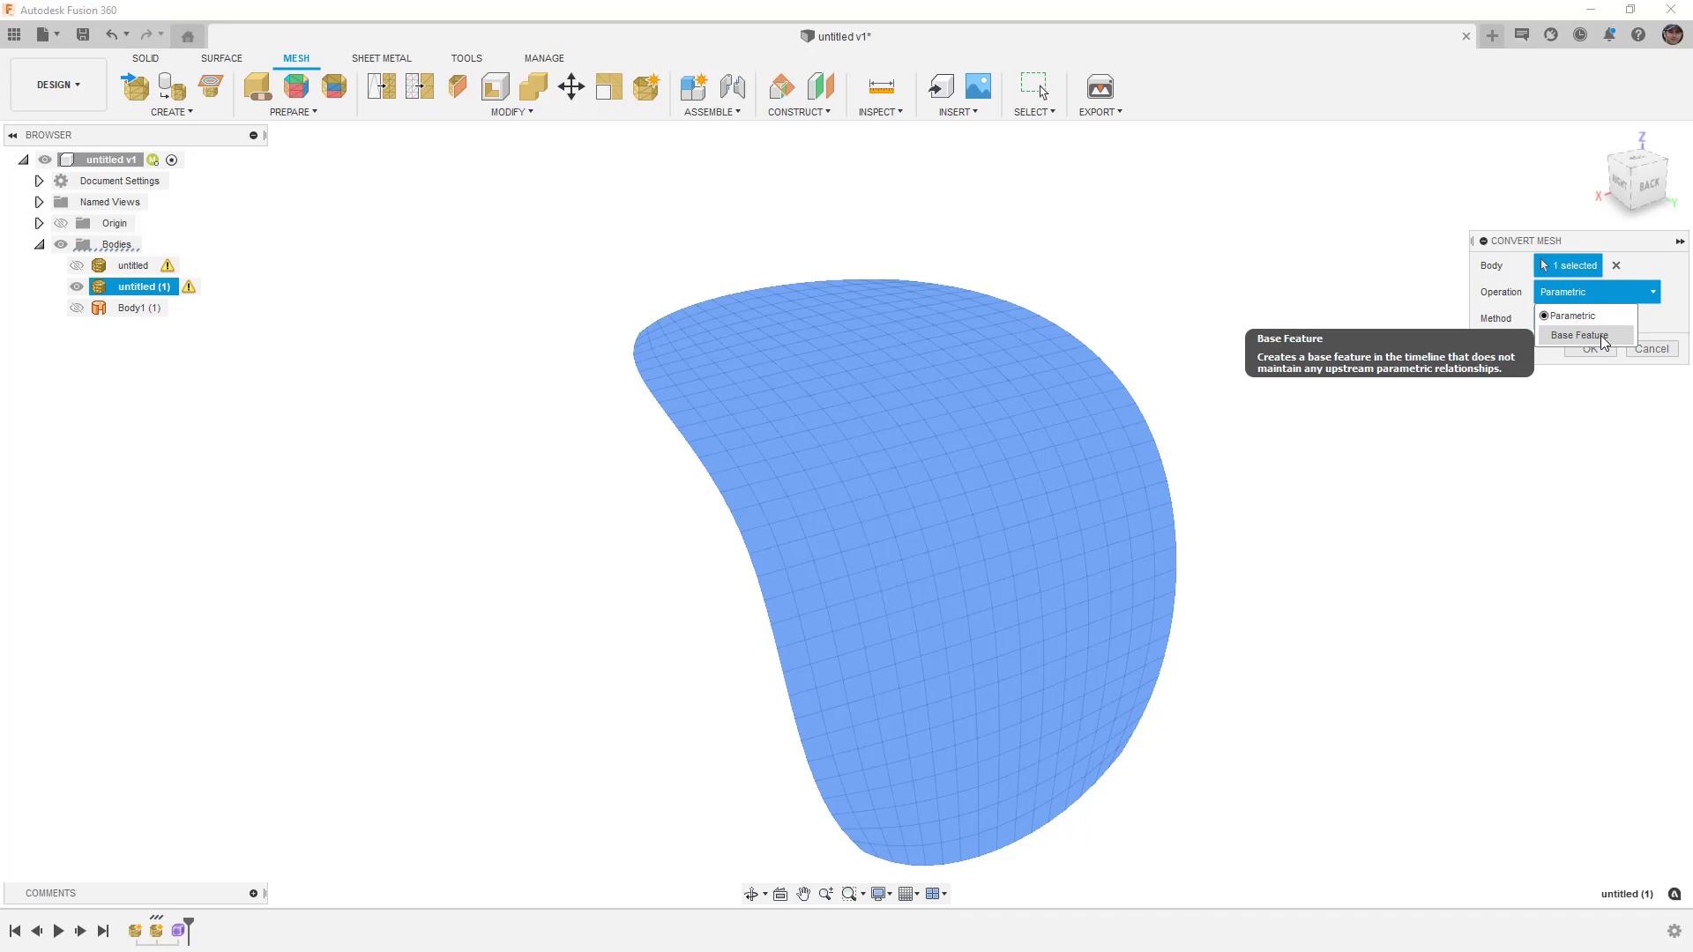
pyautogui.click(1651, 328)
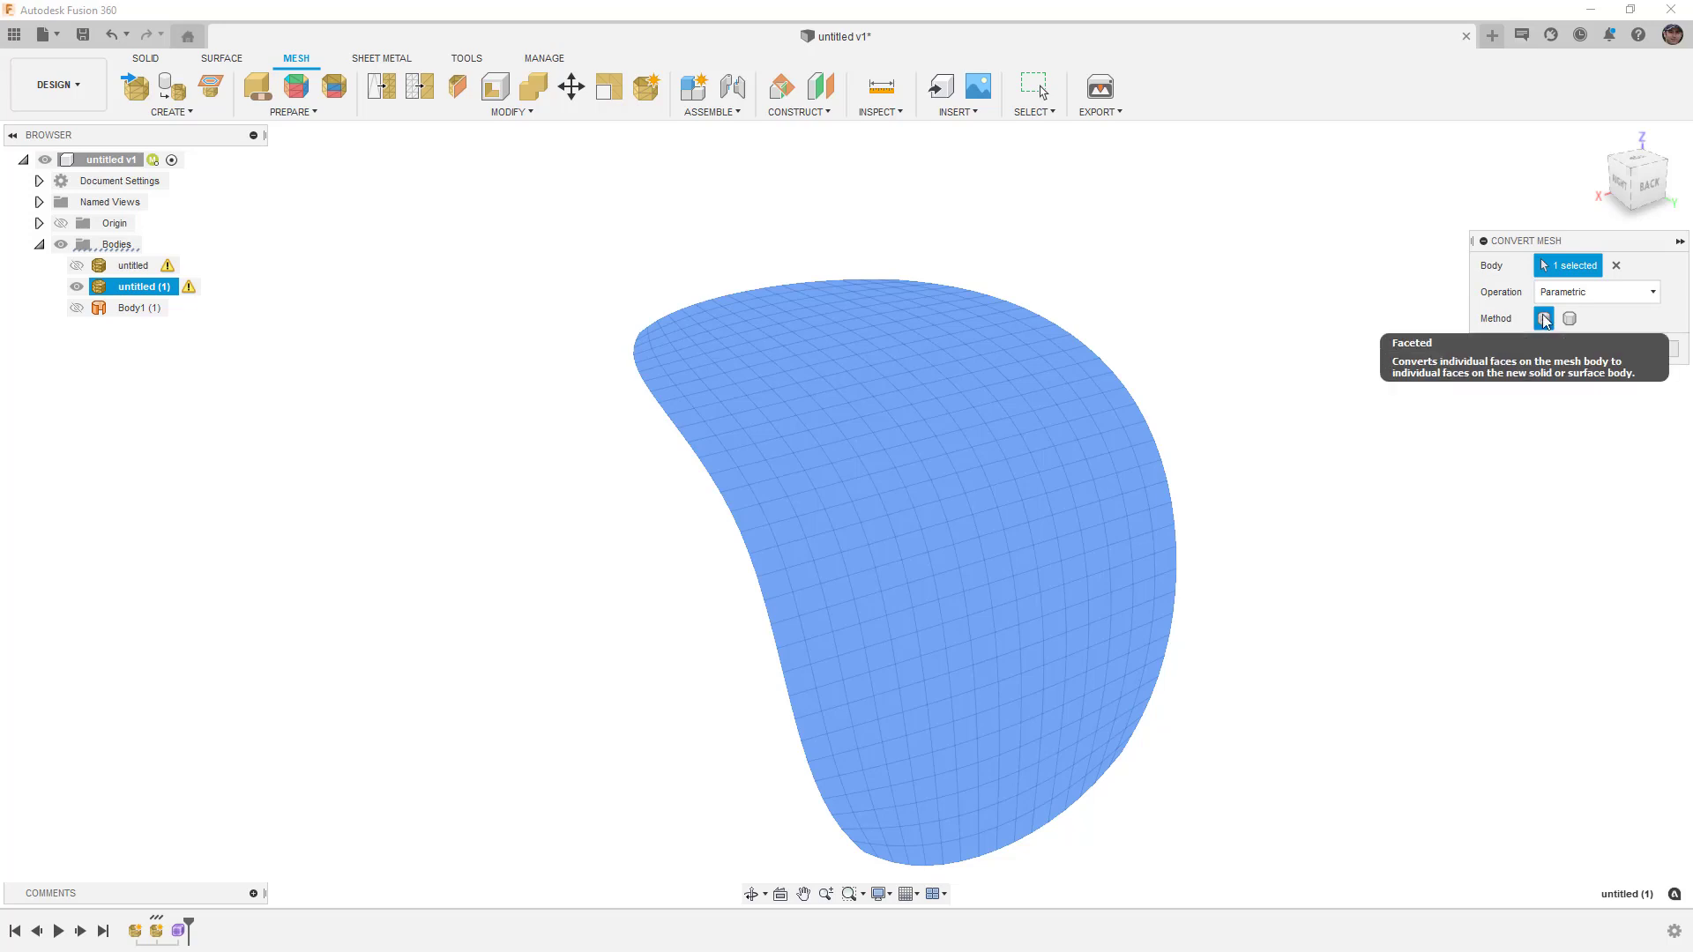
pyautogui.click(1570, 319)
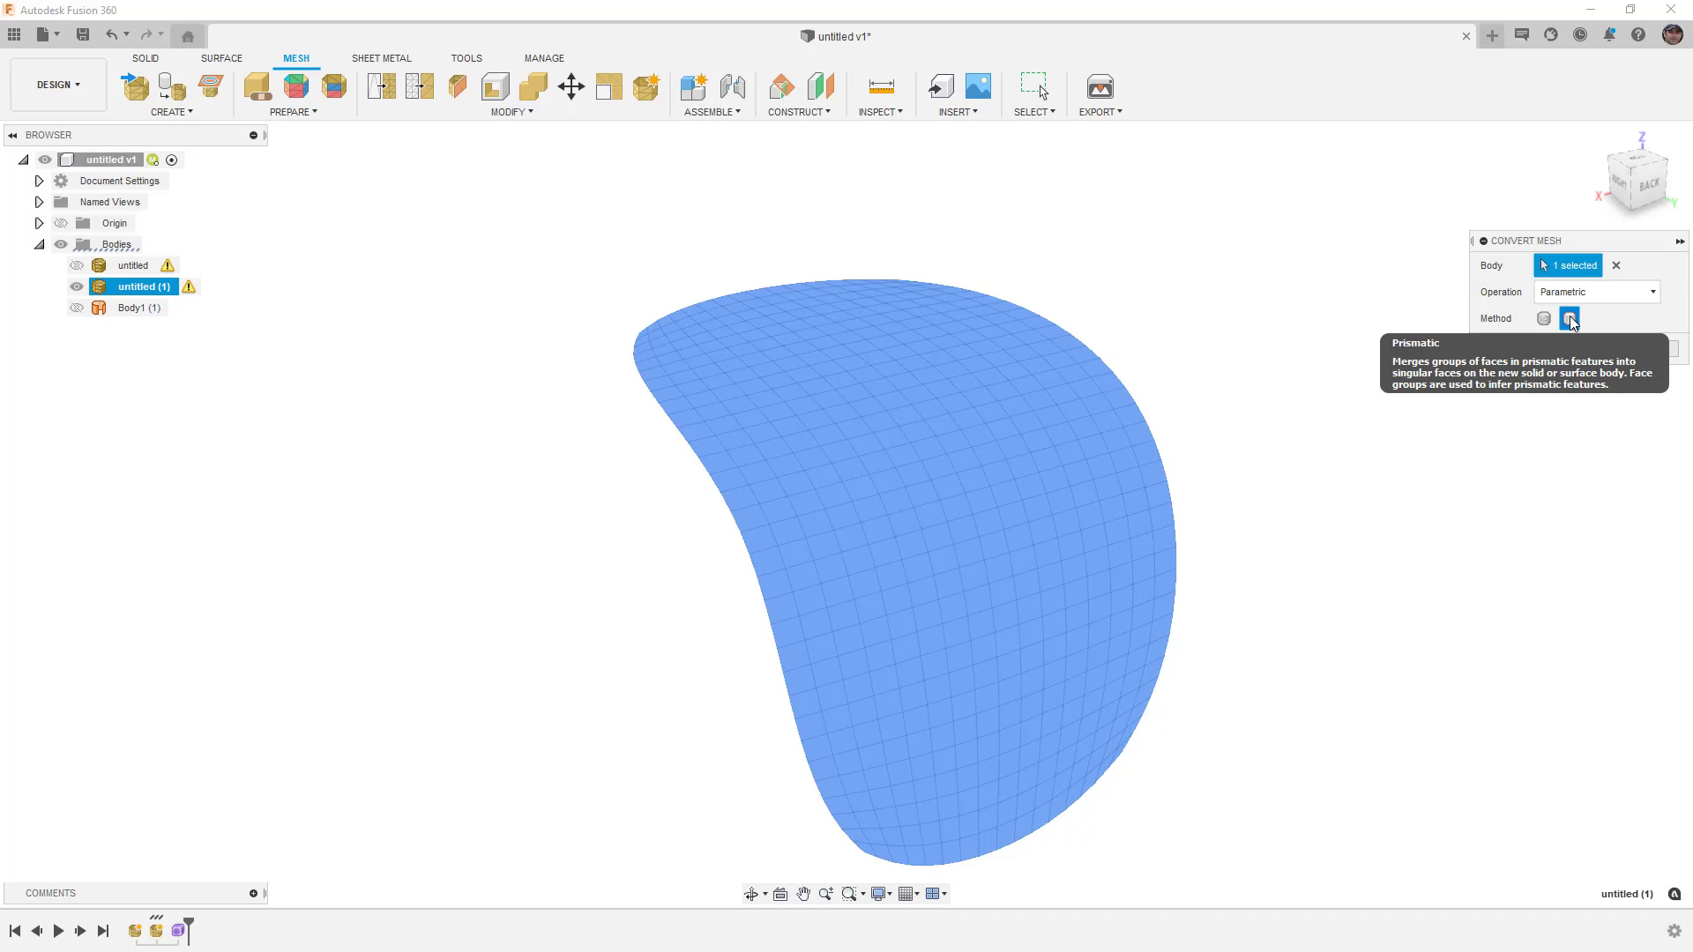
pyautogui.click(1544, 320)
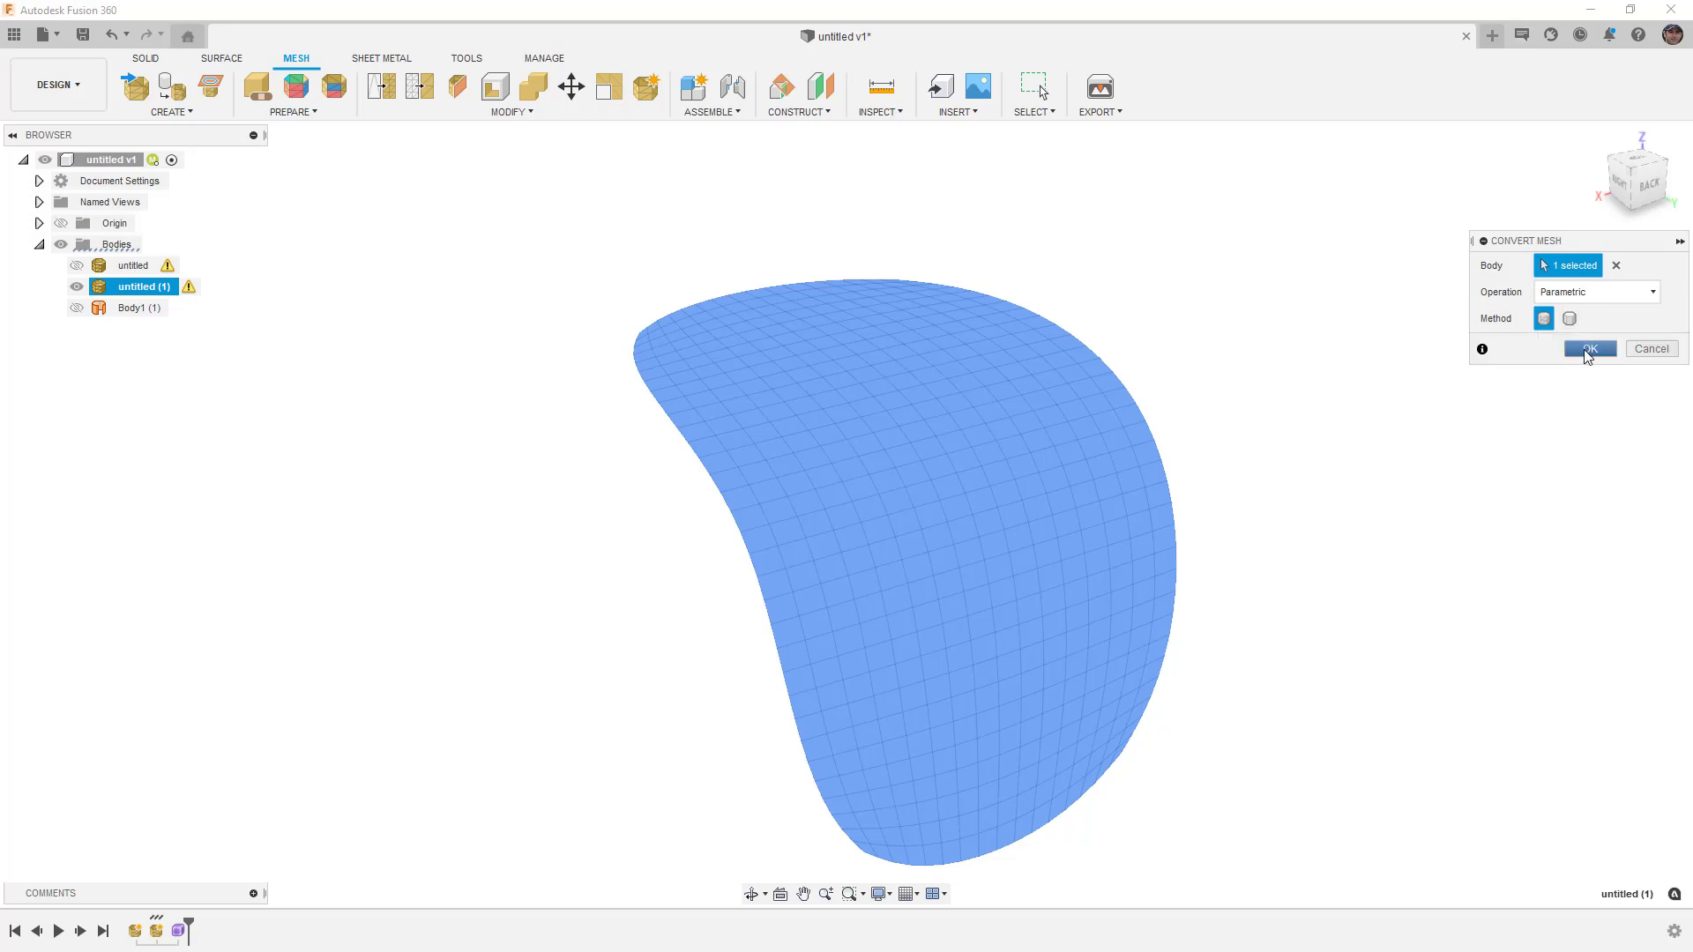
pyautogui.click(1589, 349)
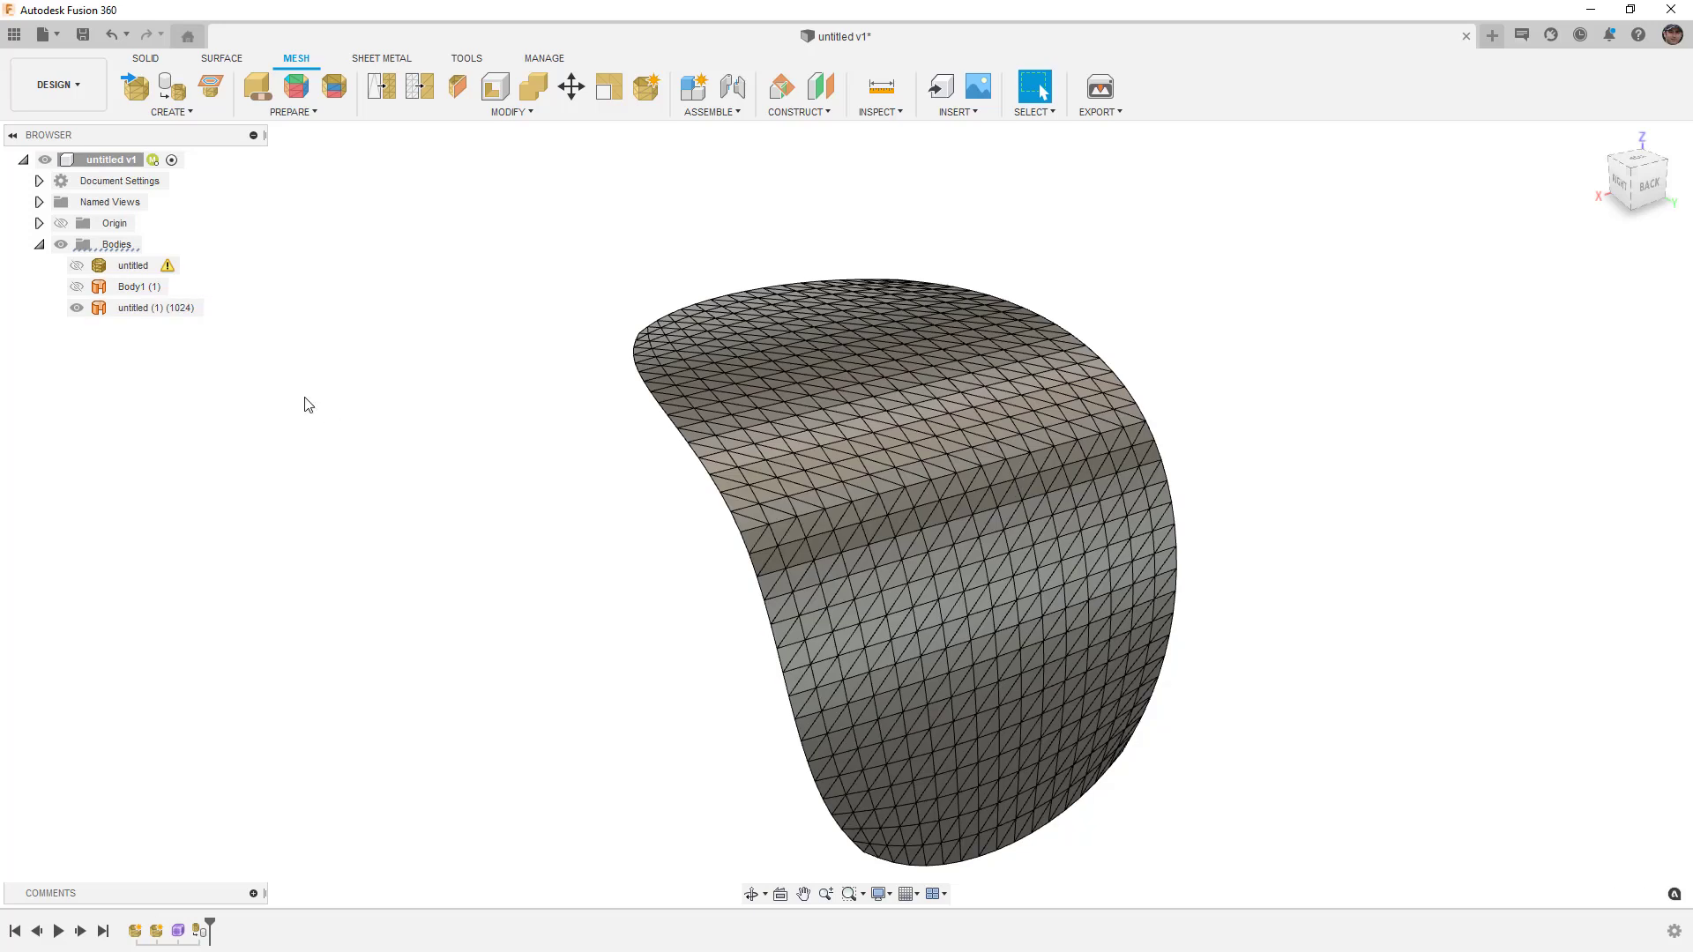
# Compare the converted faceted body with the smooth Body1 (1) by viewing each one on its own
pyautogui.click(161, 310)
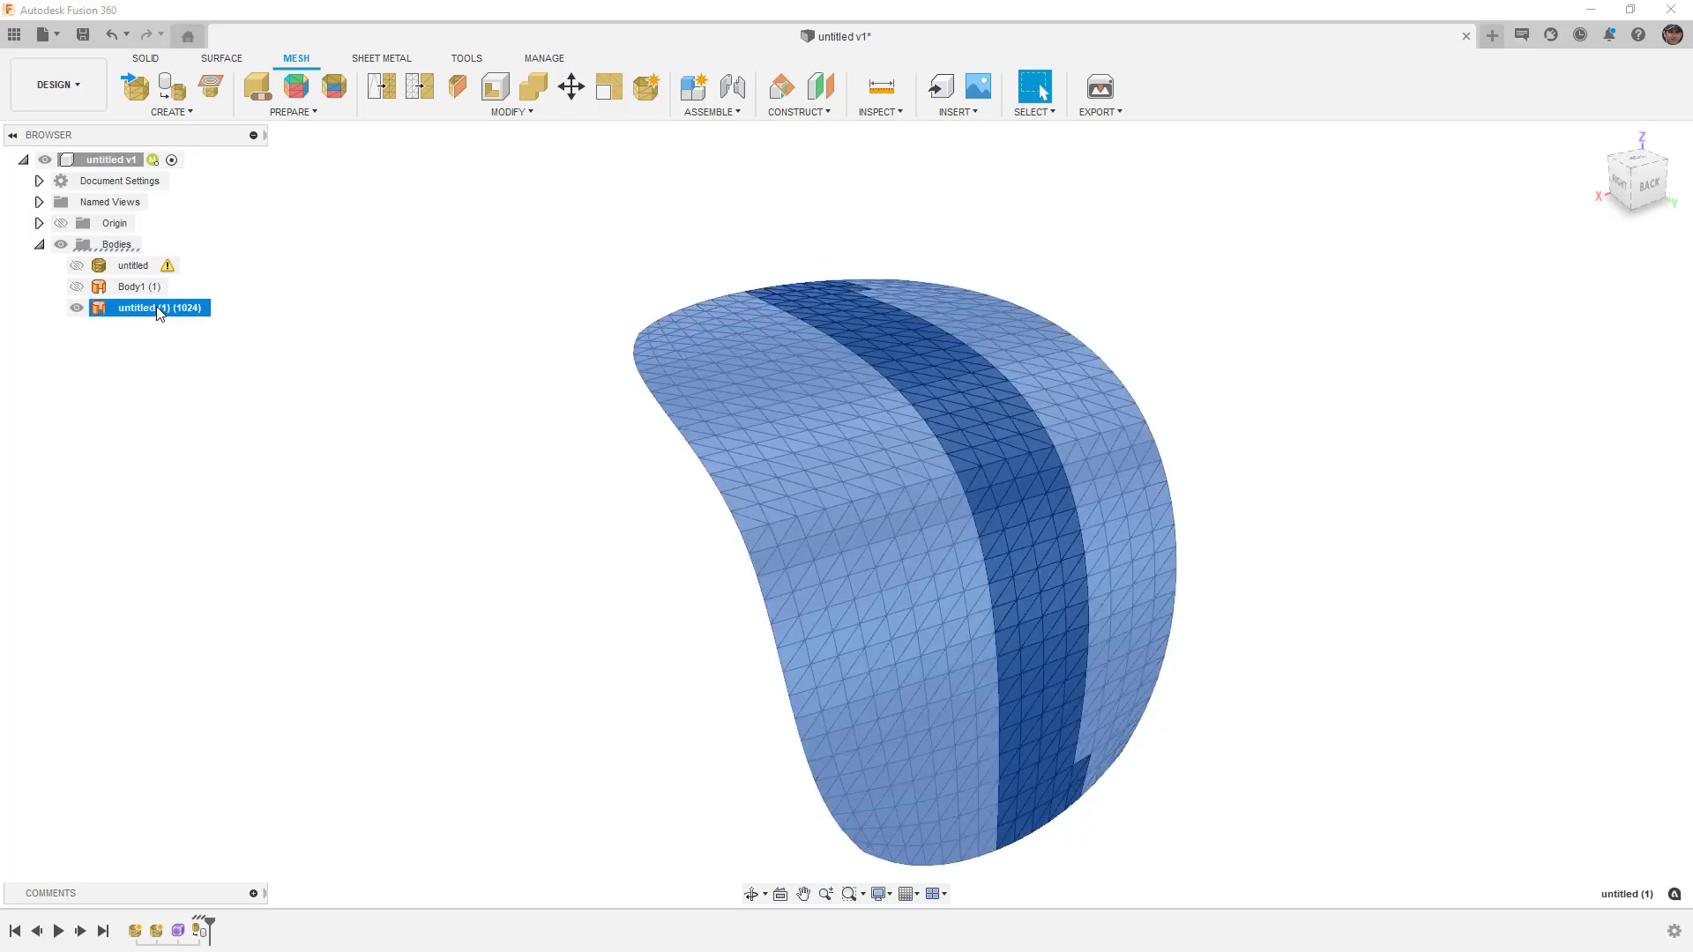
pyautogui.click(115, 342)
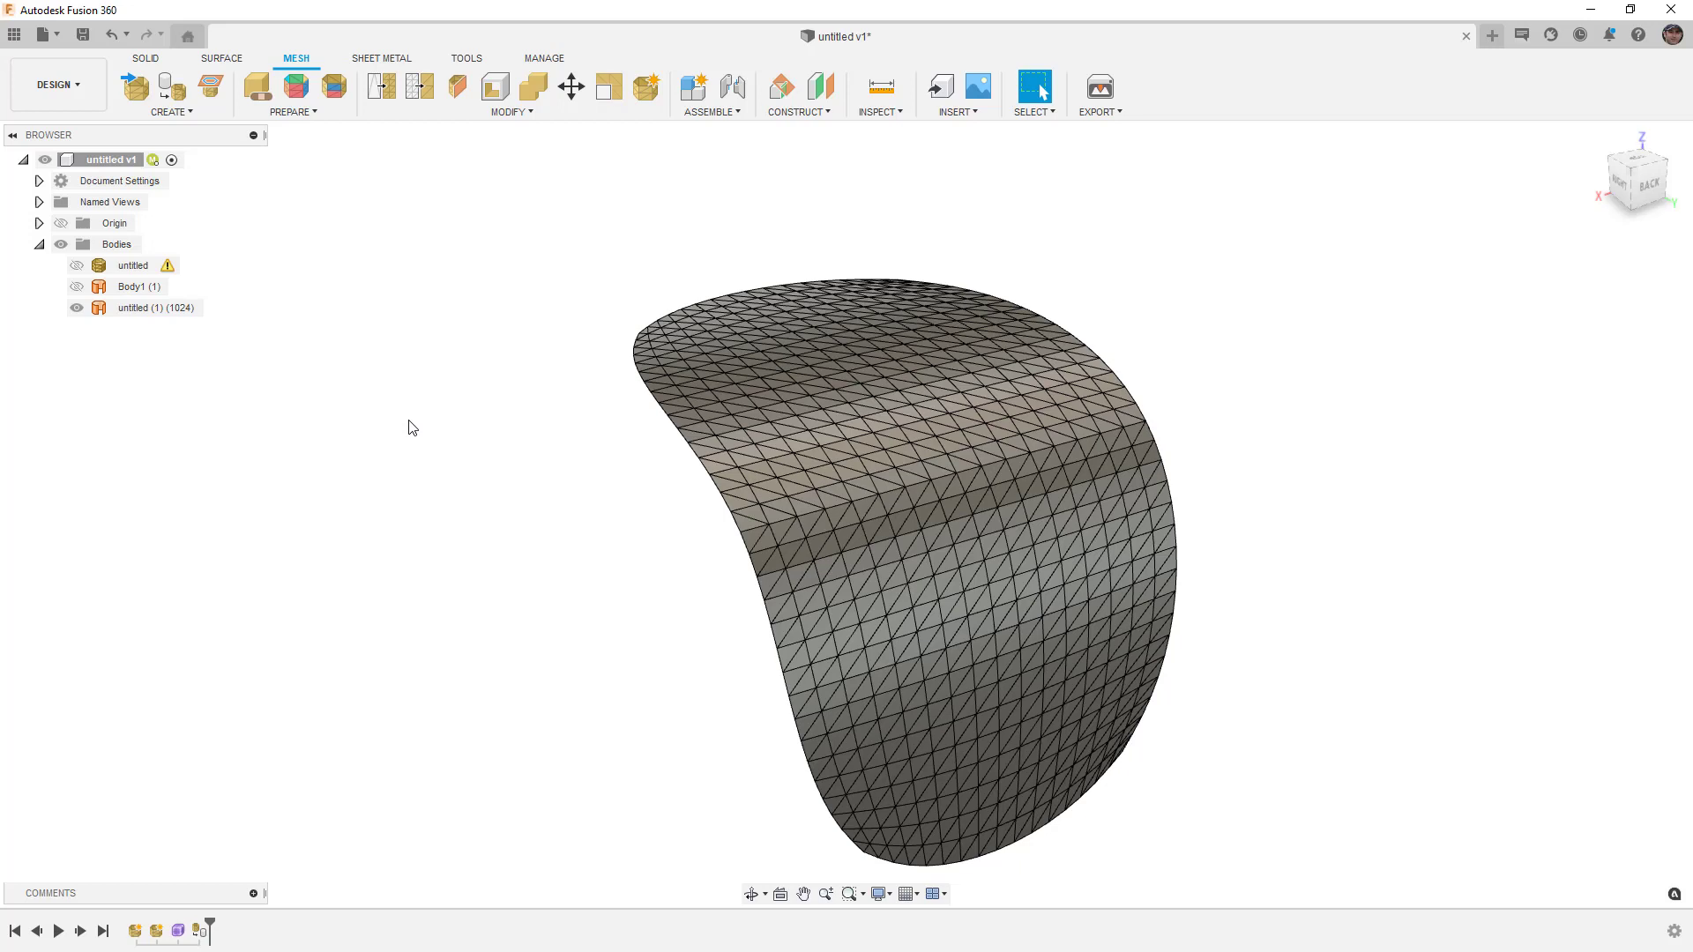
pyautogui.click(77, 287)
pyautogui.click(76, 307)
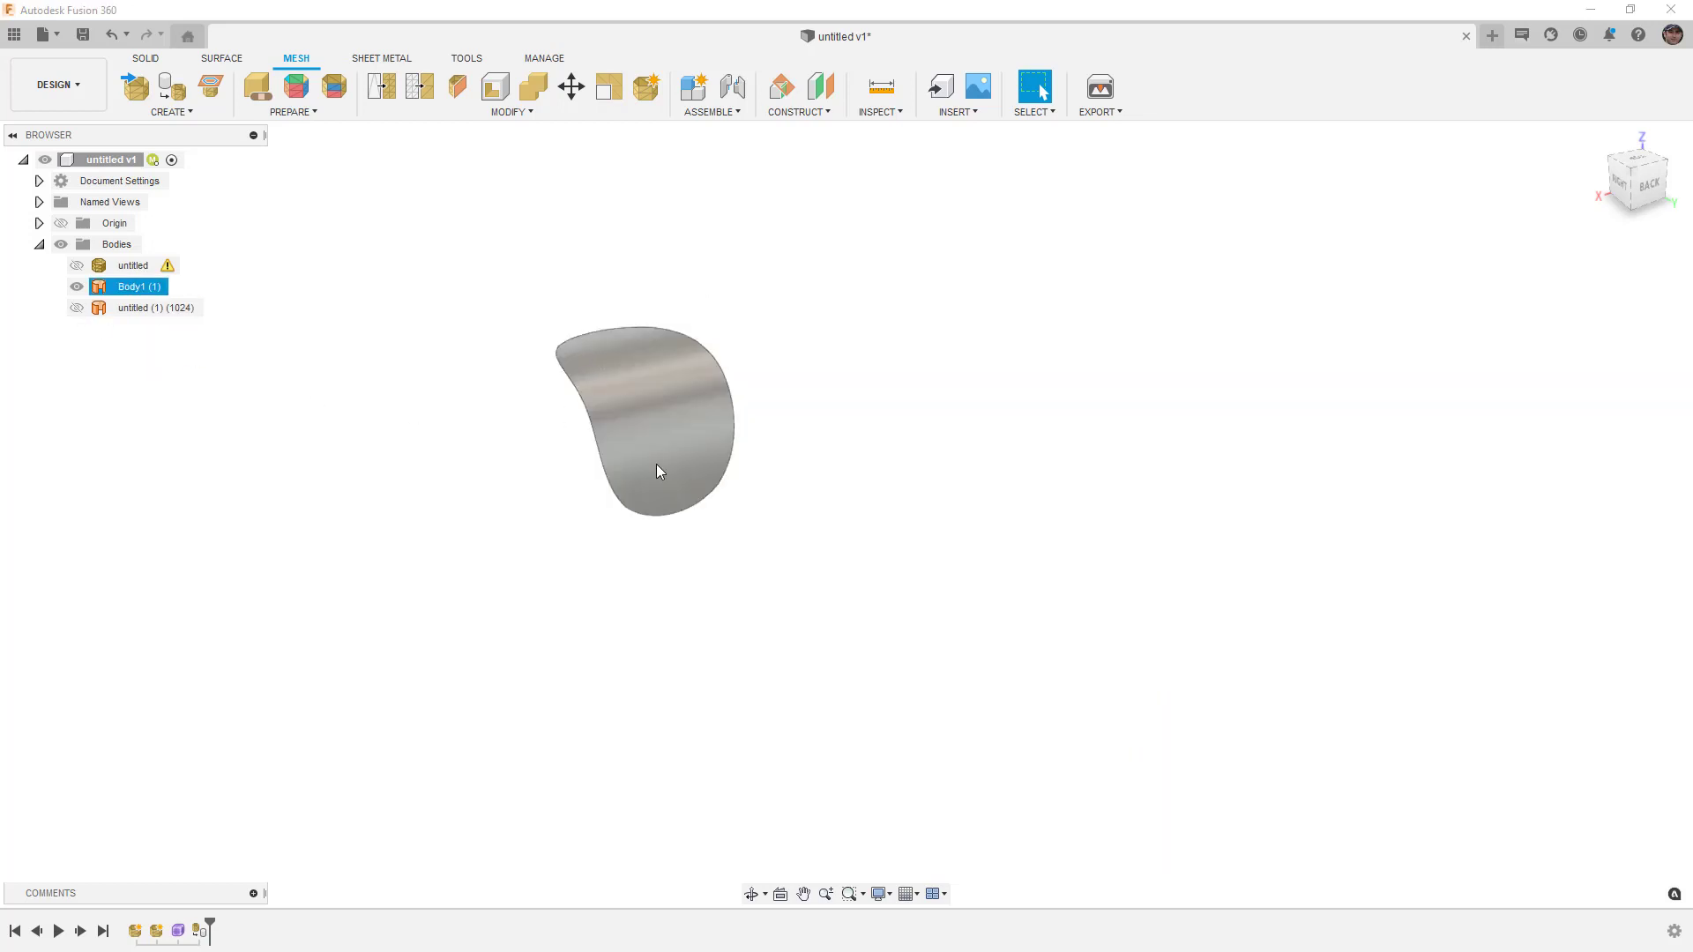
pyautogui.click(77, 286)
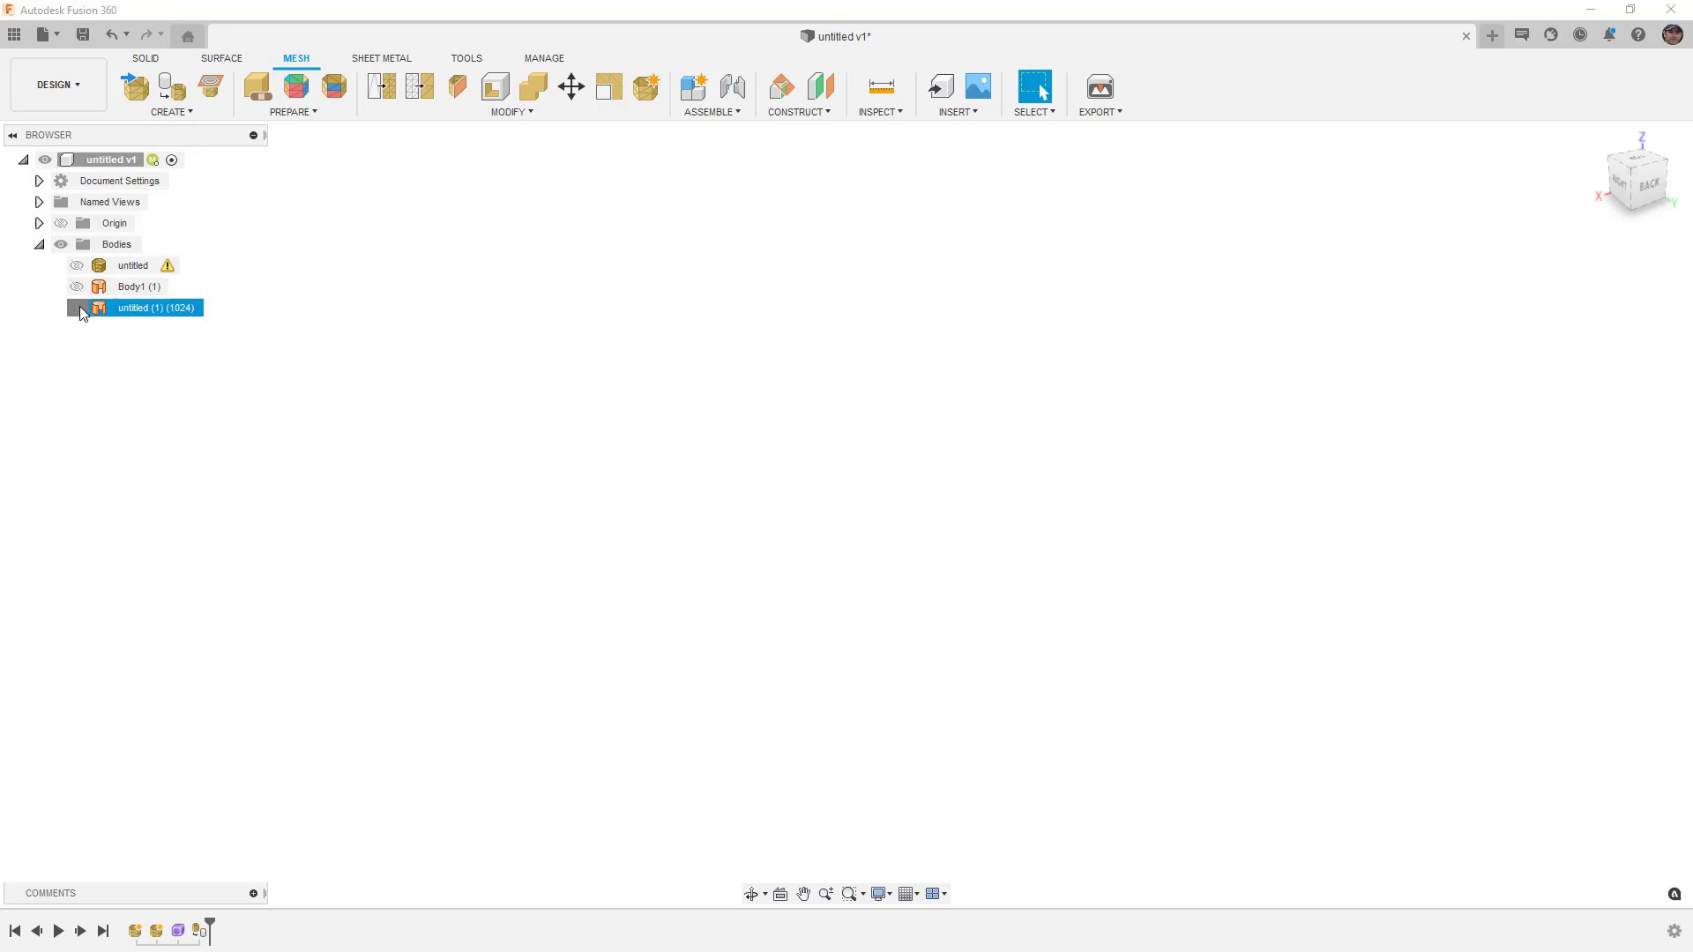
pyautogui.click(77, 307)
# Select a triangular face and its diagonal edge near the middle of the faceted body and examine how the surface is divided
pyautogui.scroll(3, 917, 490)
pyautogui.click(942, 497)
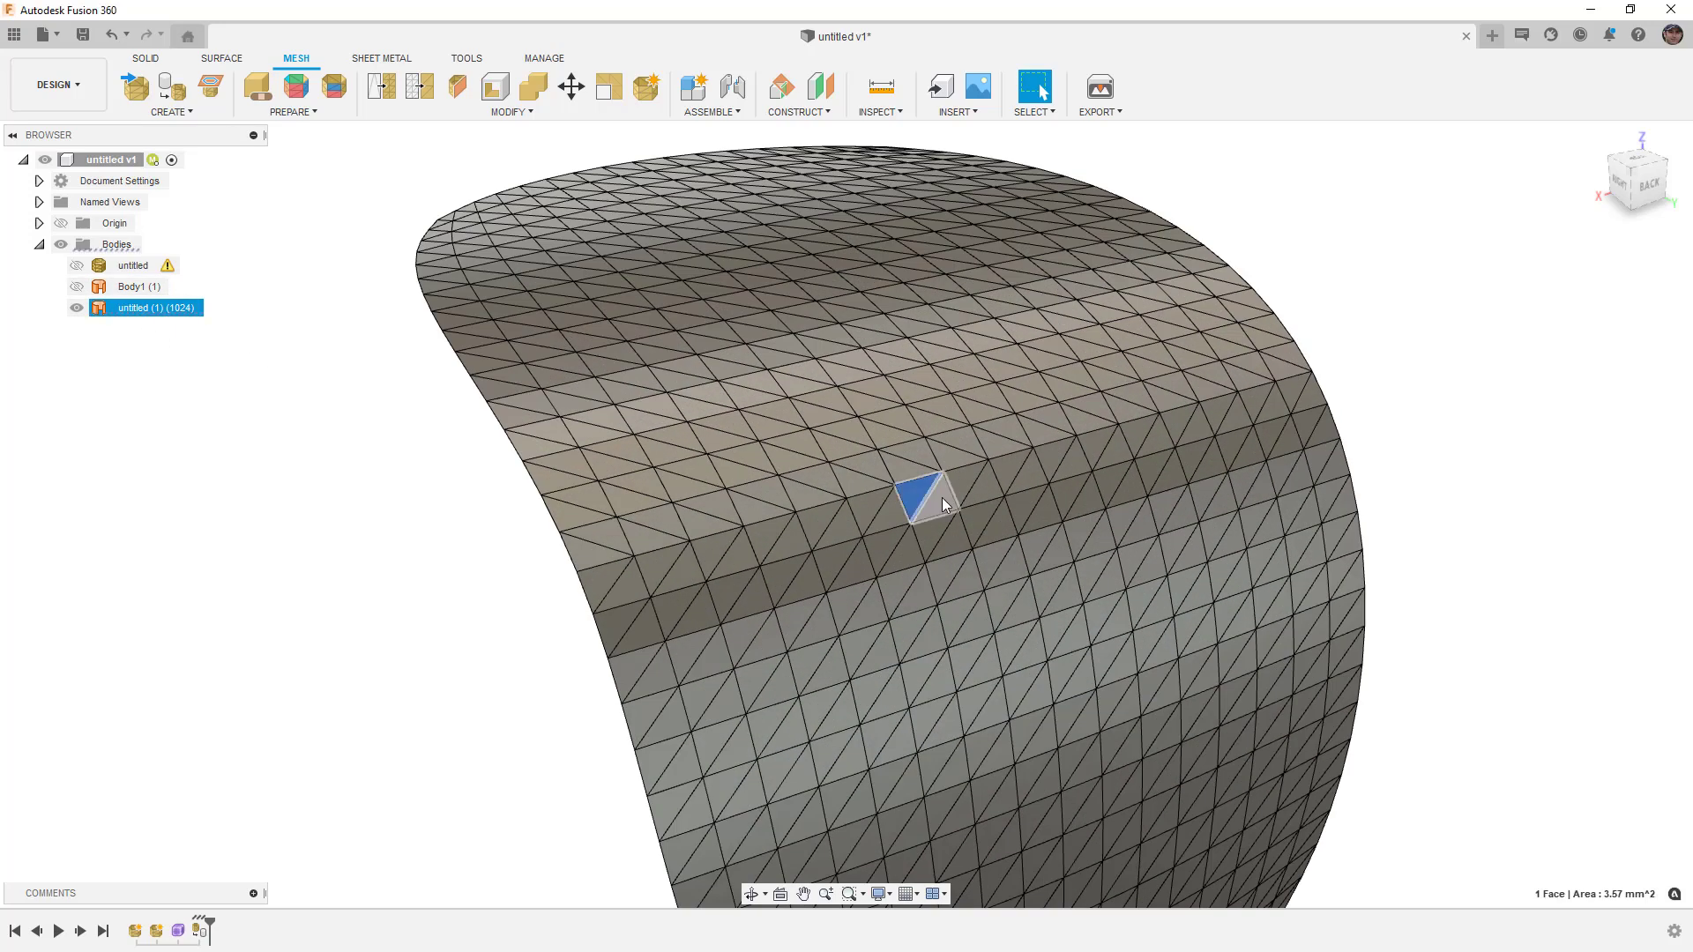
pyautogui.moveTo(899, 508); pyautogui.dragTo(899, 509, button='middle')
pyautogui.click(925, 498)
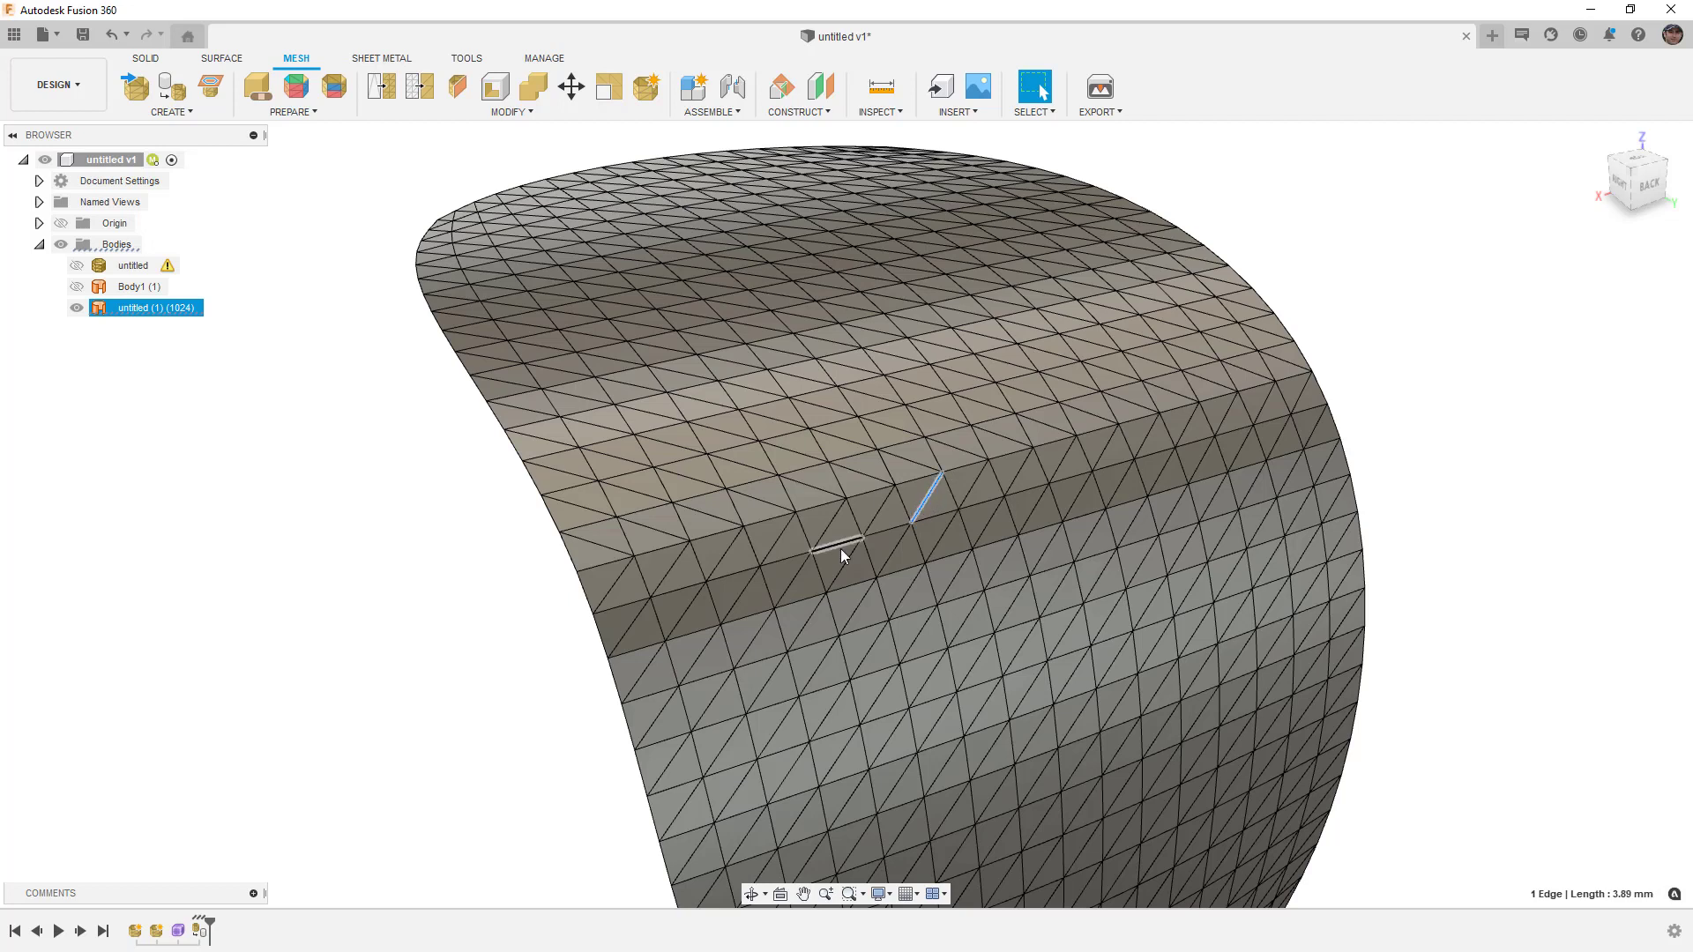
pyautogui.click(217, 59)
pyautogui.click(147, 58)
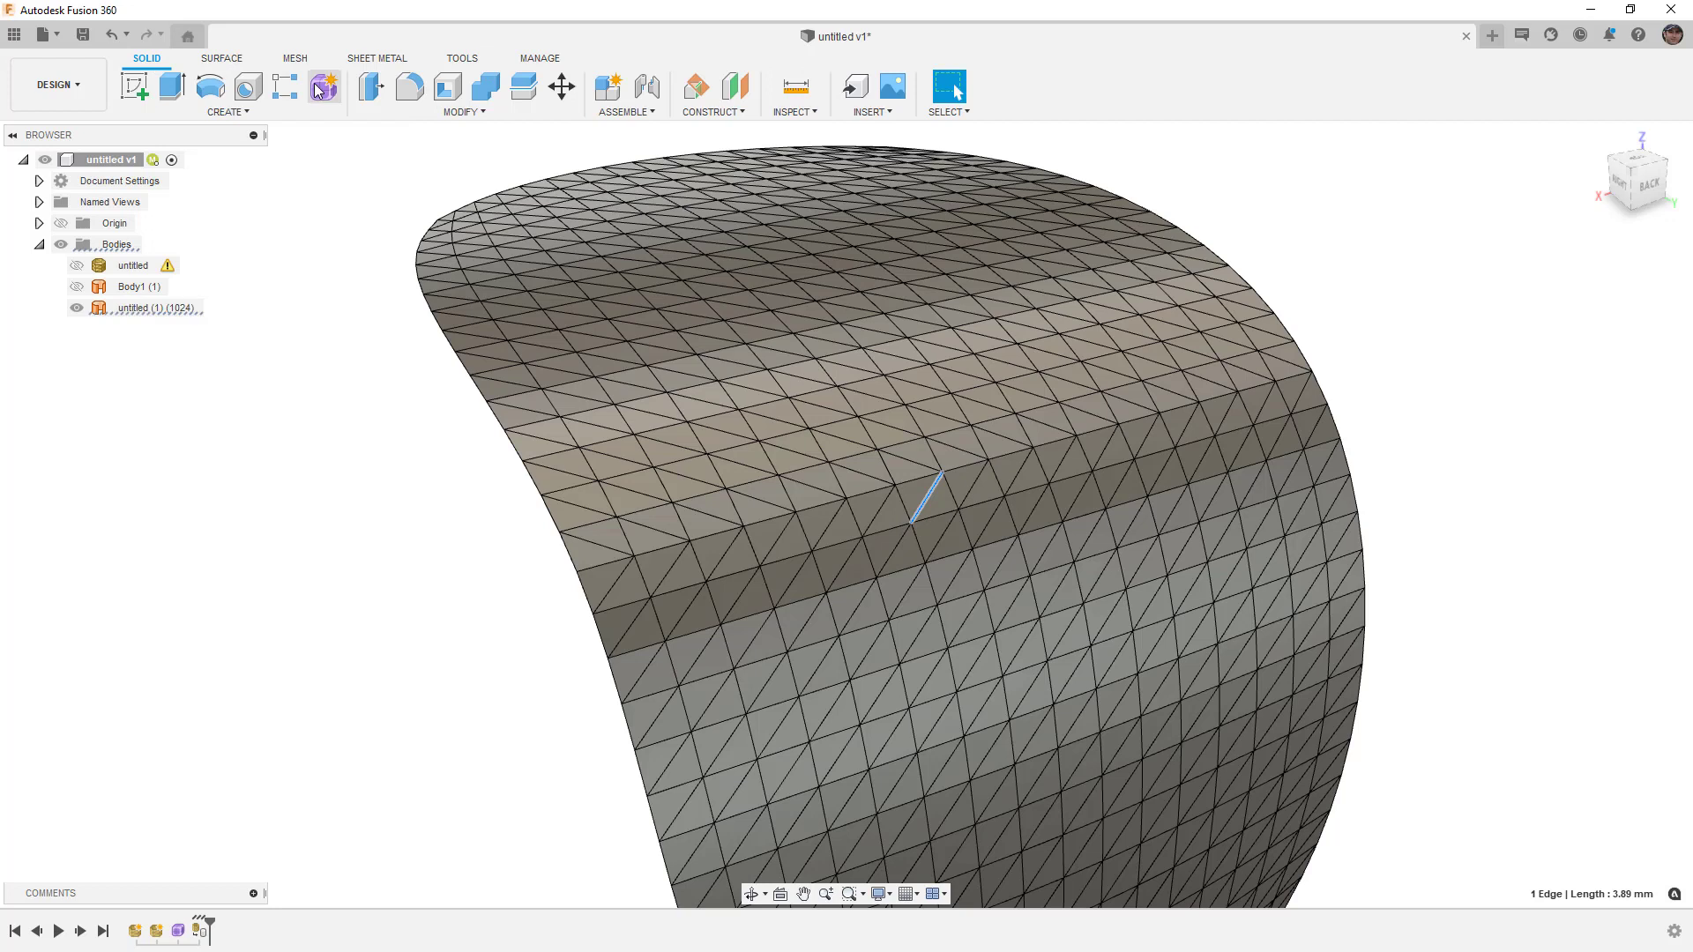
pyautogui.click(224, 58)
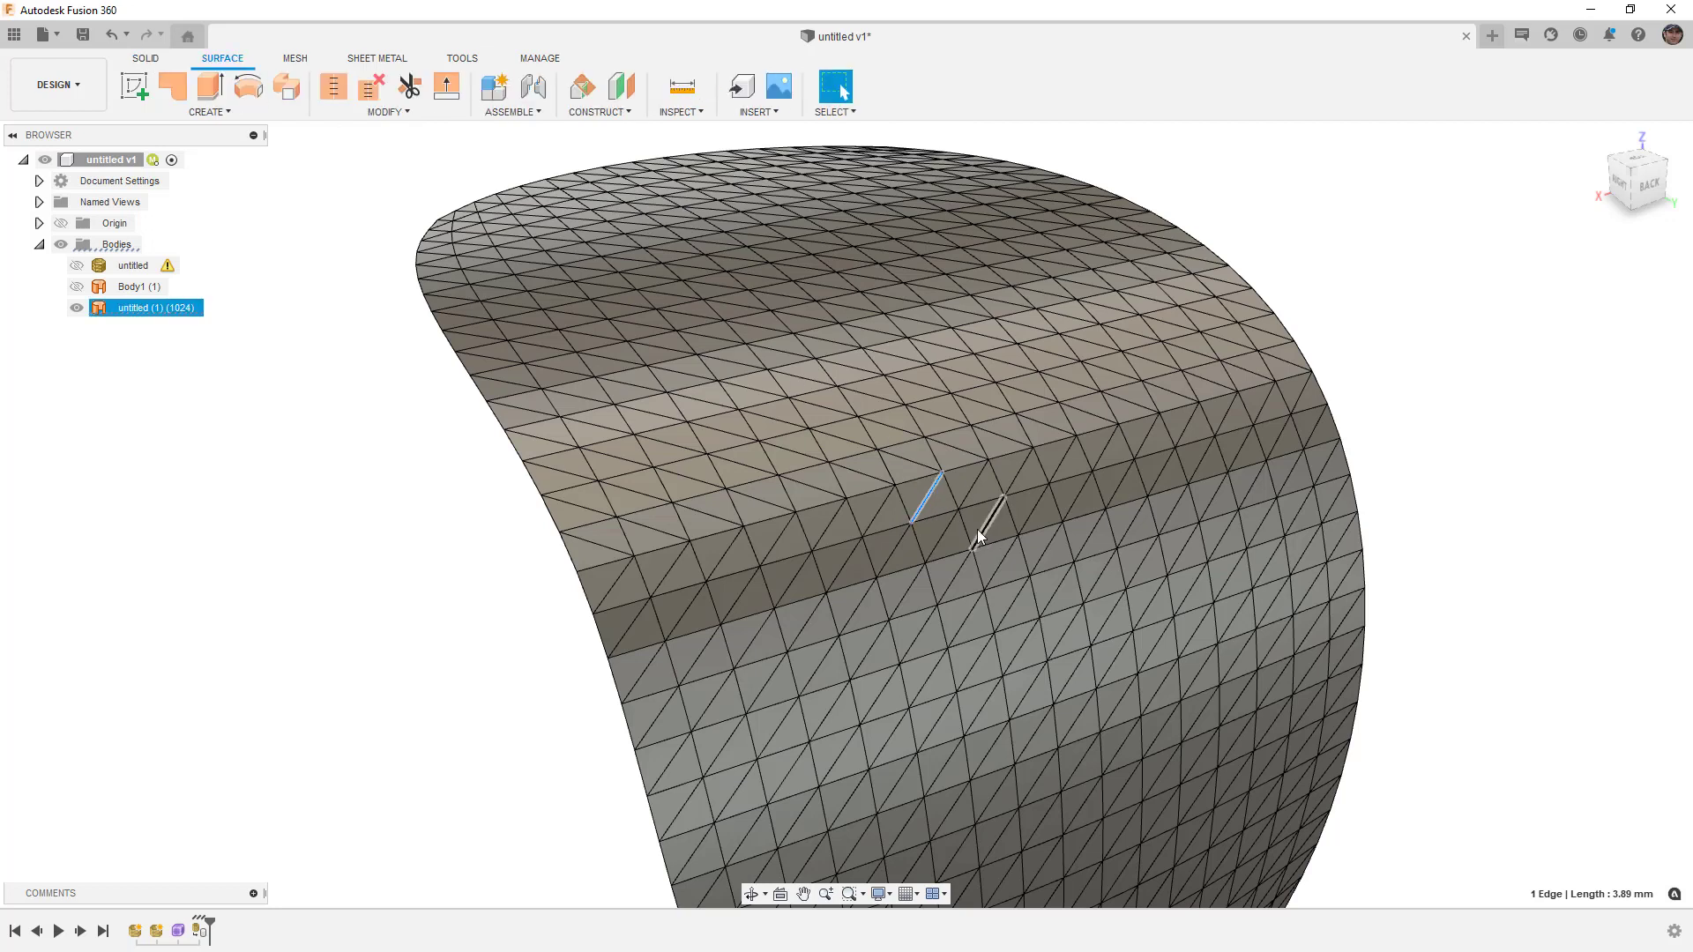
pyautogui.click(976, 490)
pyautogui.scroll(-3, 892, 485)
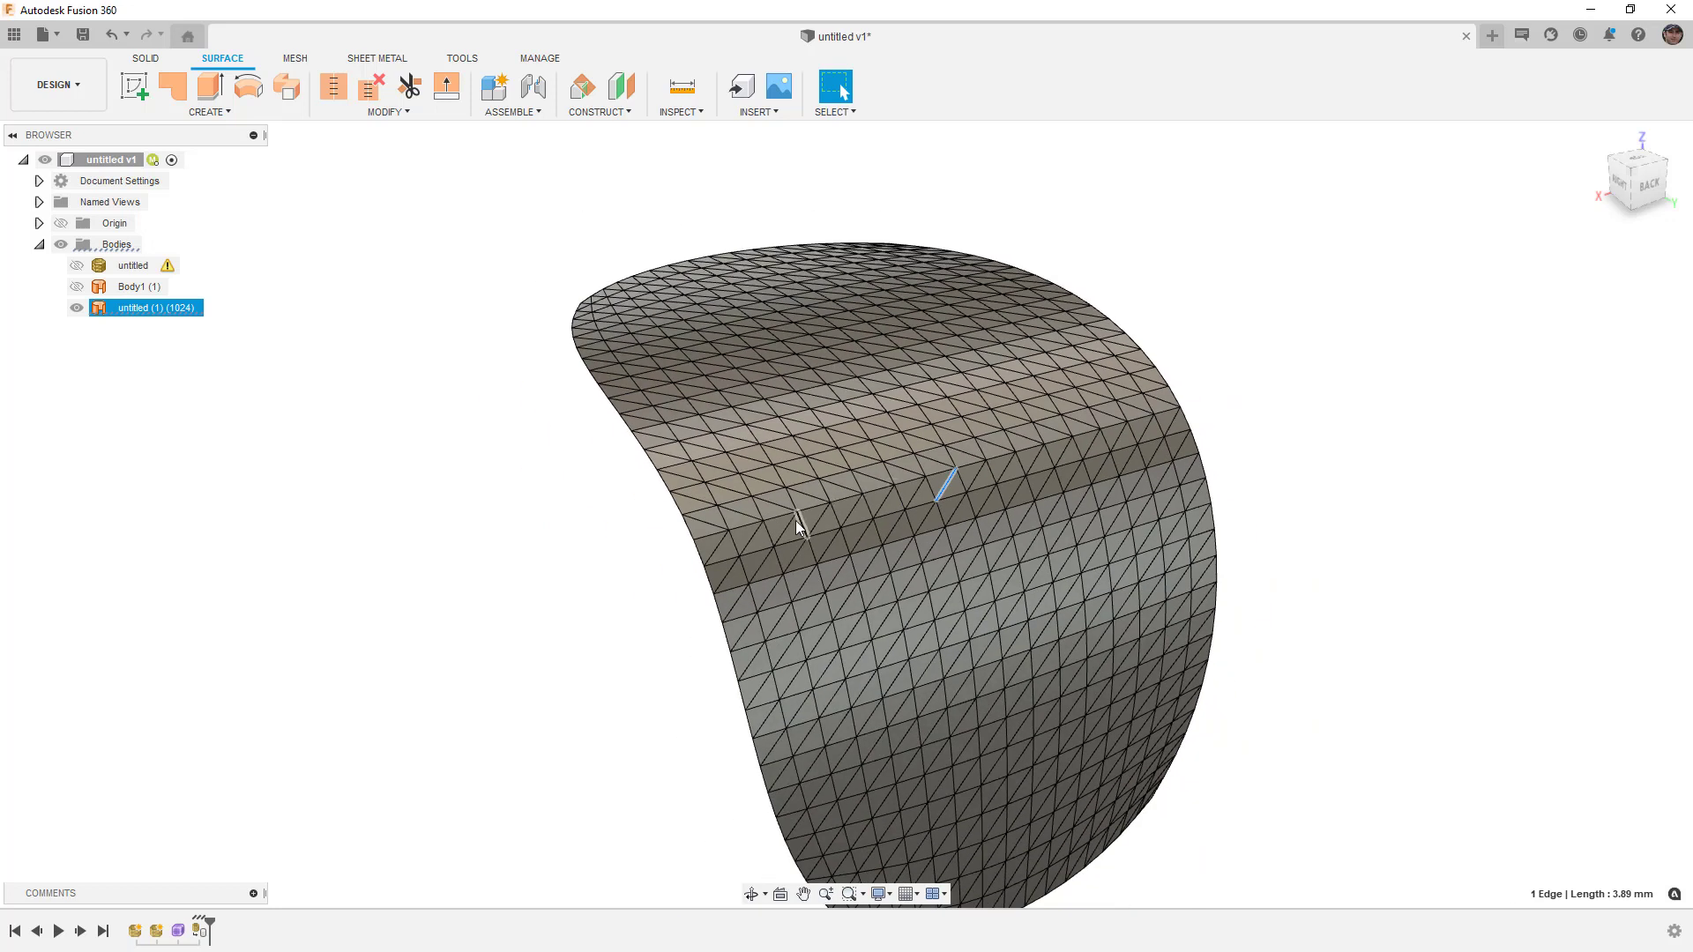
pyautogui.moveTo(648, 558)
pyautogui.mouseDown(button='middle')
pyautogui.moveTo(691, 547)
pyautogui.moveTo(737, 567)
pyautogui.moveTo(737, 597)
pyautogui.moveTo(699, 605)
pyautogui.moveTo(737, 654)
pyautogui.moveTo(729, 570)
pyautogui.moveTo(790, 612)
pyautogui.mouseUp(button='middle')
# Show only Body1 (1) and examine its smooth surface from several angles with its face selected
pyautogui.click(76, 287)
pyautogui.click(77, 308)
pyautogui.keyDown('shift'); pyautogui.moveTo(617, 521); pyautogui.dragTo(585, 501, button='middle'); pyautogui.keyUp('shift')
pyautogui.click(563, 412)
pyautogui.scroll(3, 560, 407)
pyautogui.scroll(2, 558, 406)
pyautogui.press('Escape')
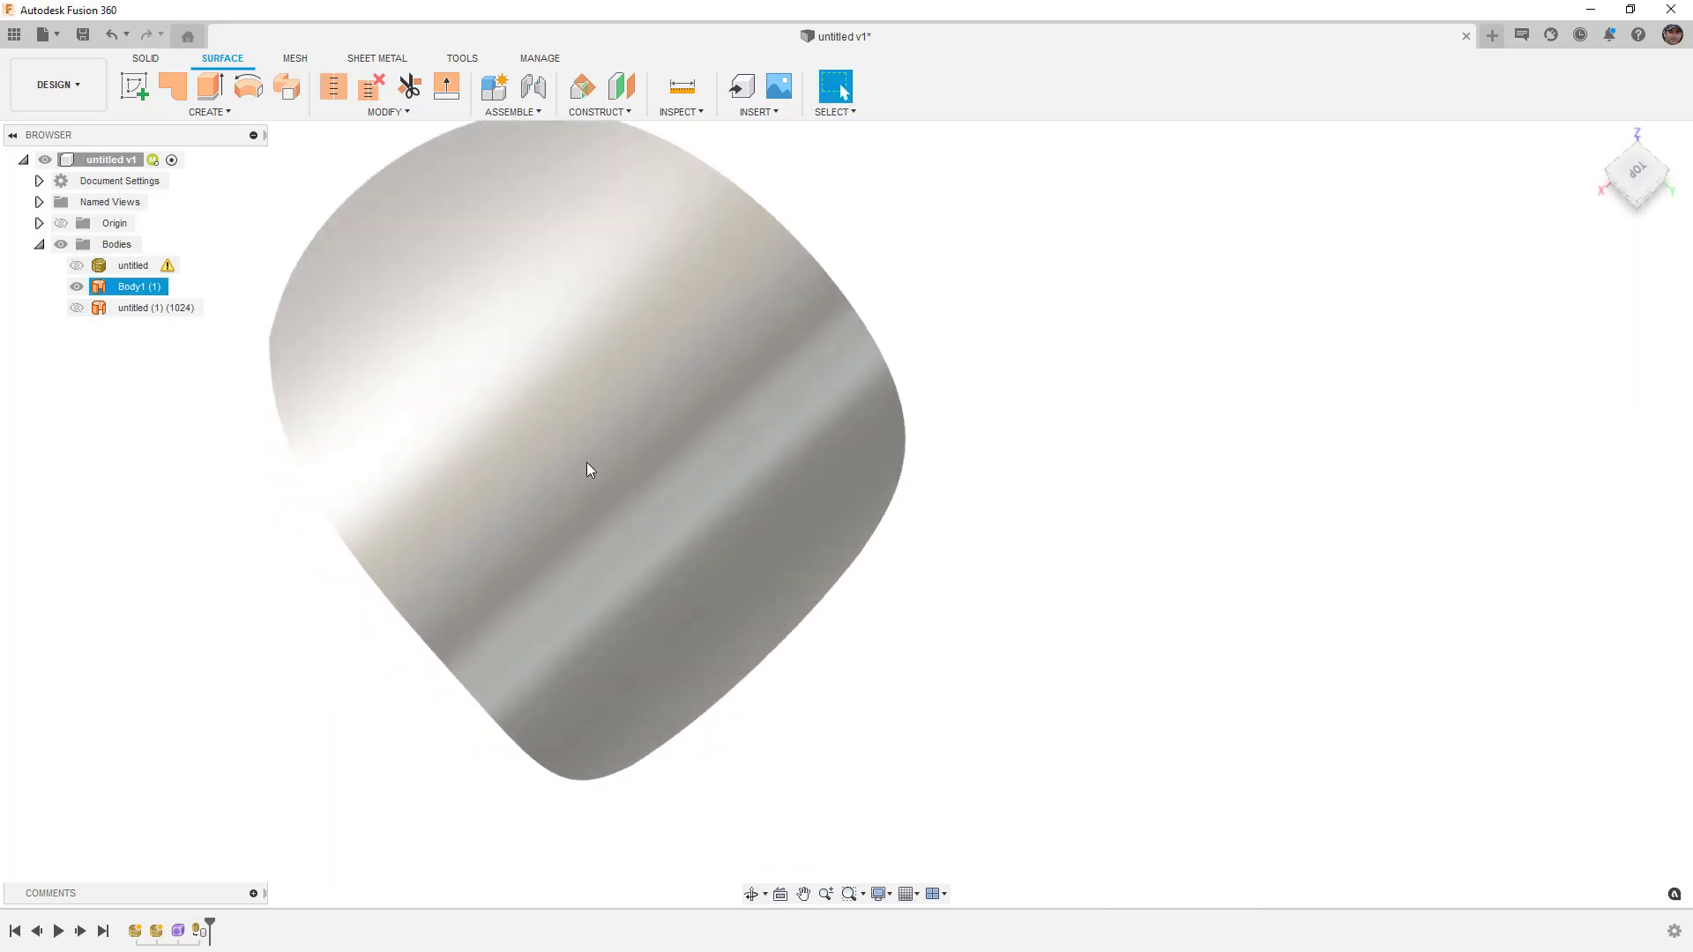
pyautogui.keyDown('shift'); pyautogui.moveTo(583, 464); pyautogui.dragTo(608, 388, button='middle'); pyautogui.keyUp('shift')
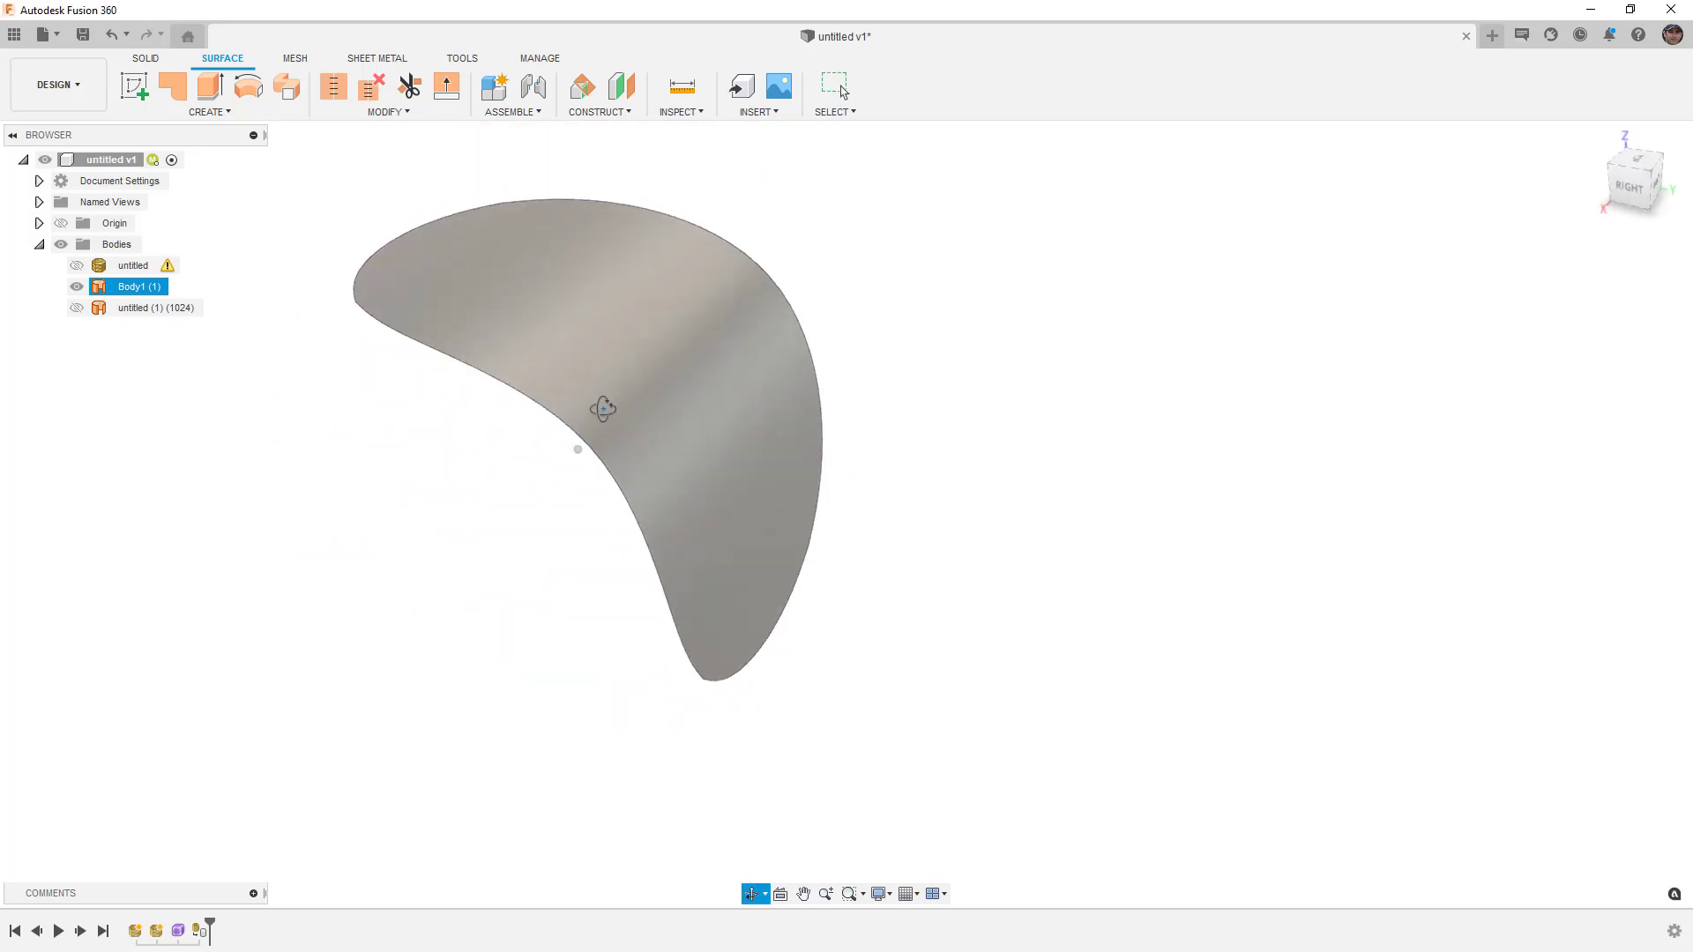
pyautogui.click(726, 513)
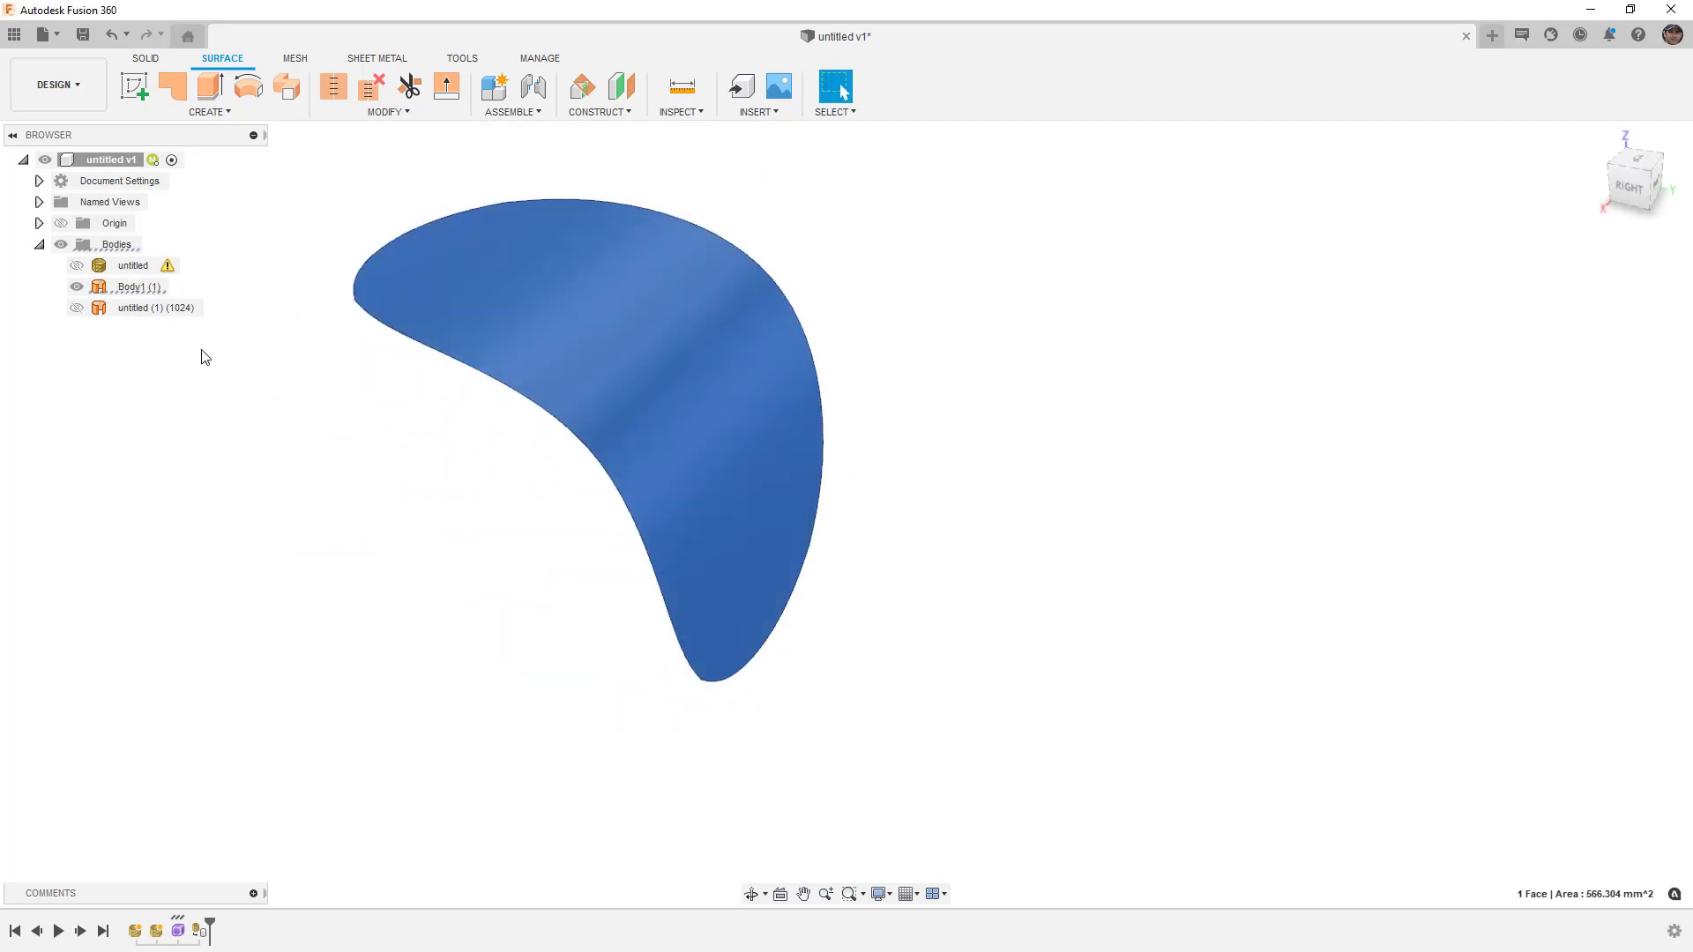
# Show the faceted body alongside Body1 (1) and compare the two, selecting the smooth surface
pyautogui.click(76, 308)
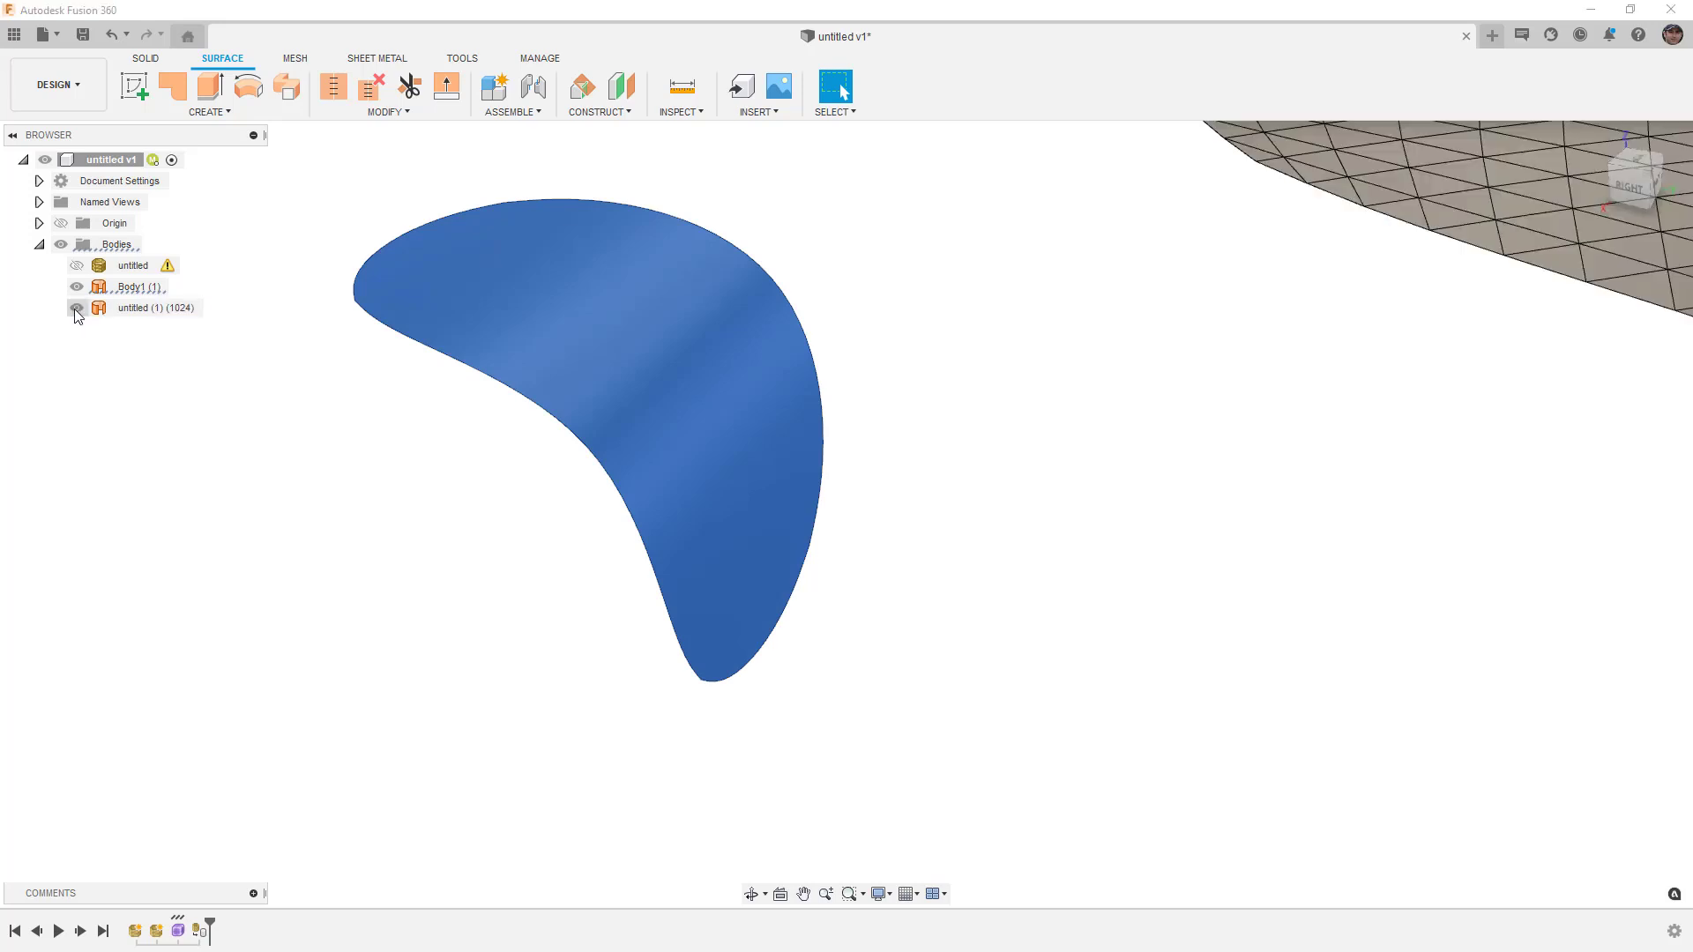
pyautogui.scroll(-5, 494, 463)
pyautogui.keyDown('shift'); pyautogui.moveTo(756, 521); pyautogui.dragTo(777, 568, button='middle'); pyautogui.keyUp('shift')
pyautogui.click(777, 568)
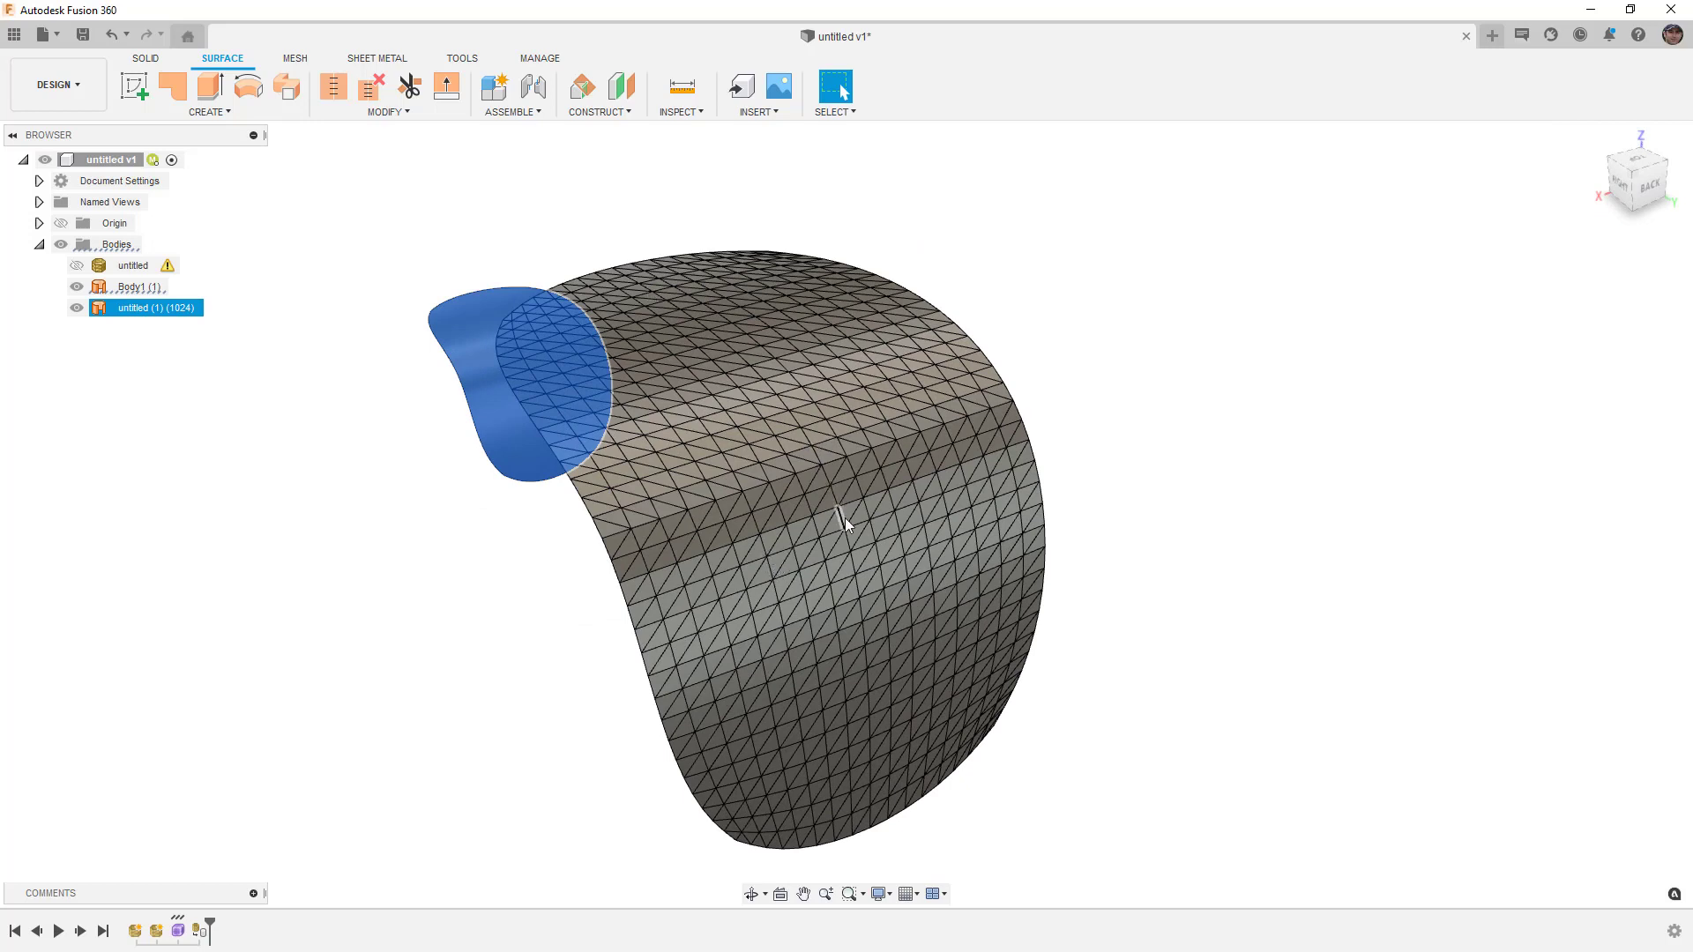
pyautogui.click(374, 523)
pyautogui.keyDown('shift'); pyautogui.moveTo(536, 540); pyautogui.dragTo(570, 532, button='middle'); pyautogui.keyUp('shift')
pyautogui.click(483, 423)
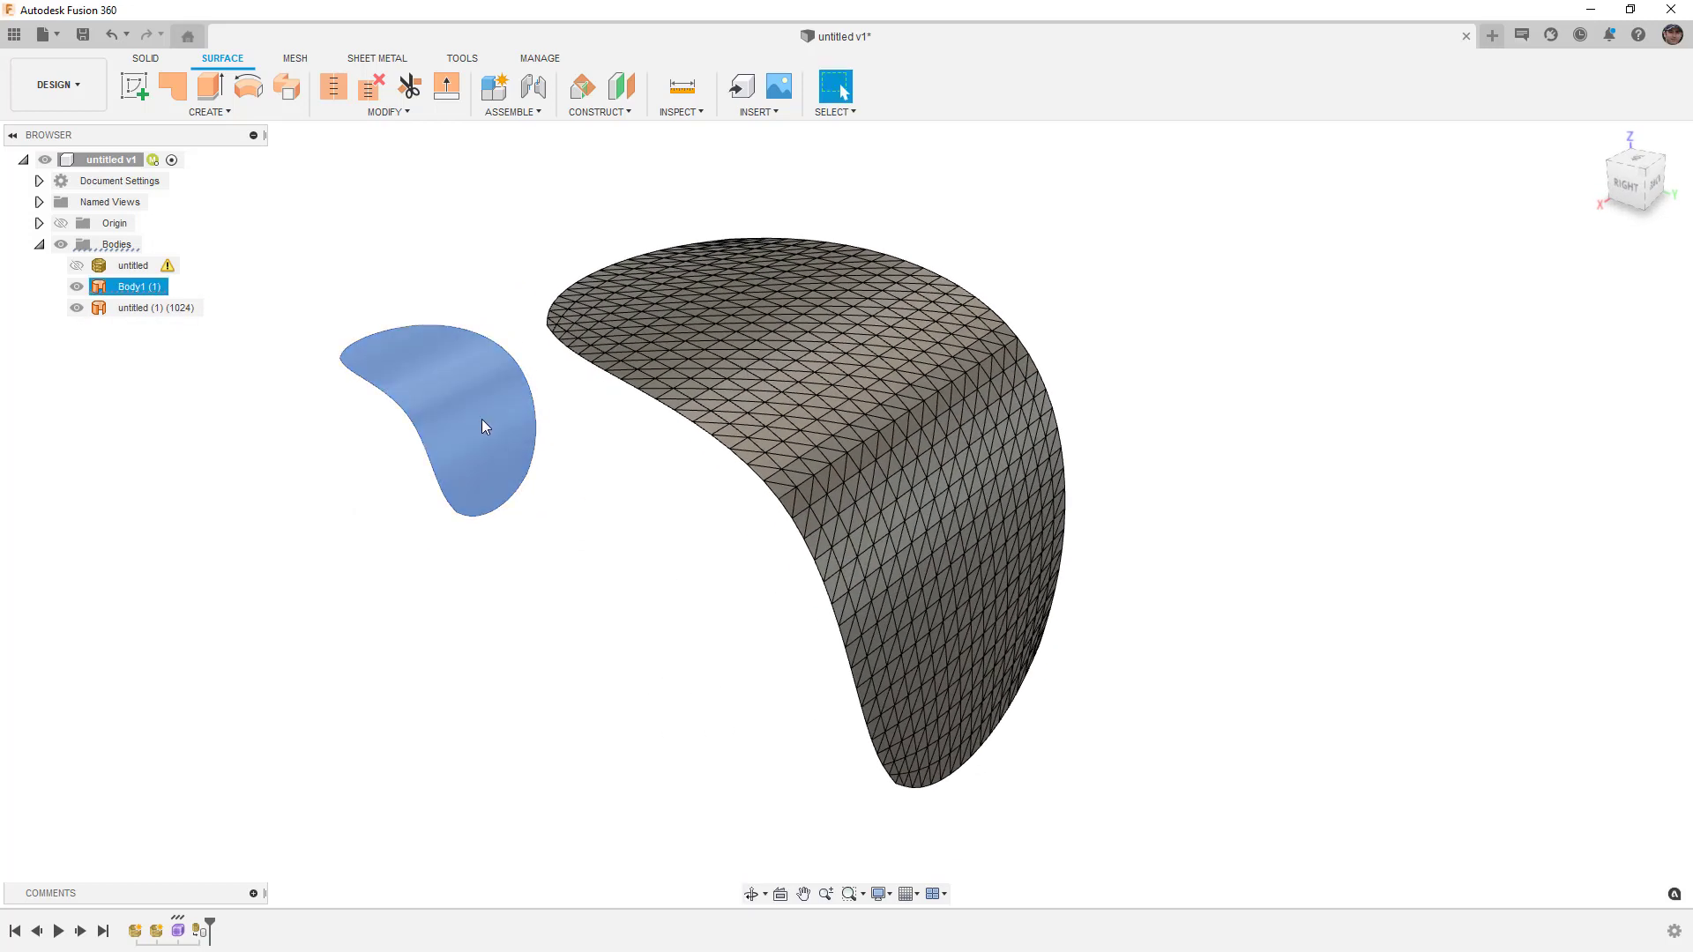
# Hide Body1 (1) and the faceted body untitled (1) (1024), and show only the original untitled mesh
pyautogui.click(77, 308)
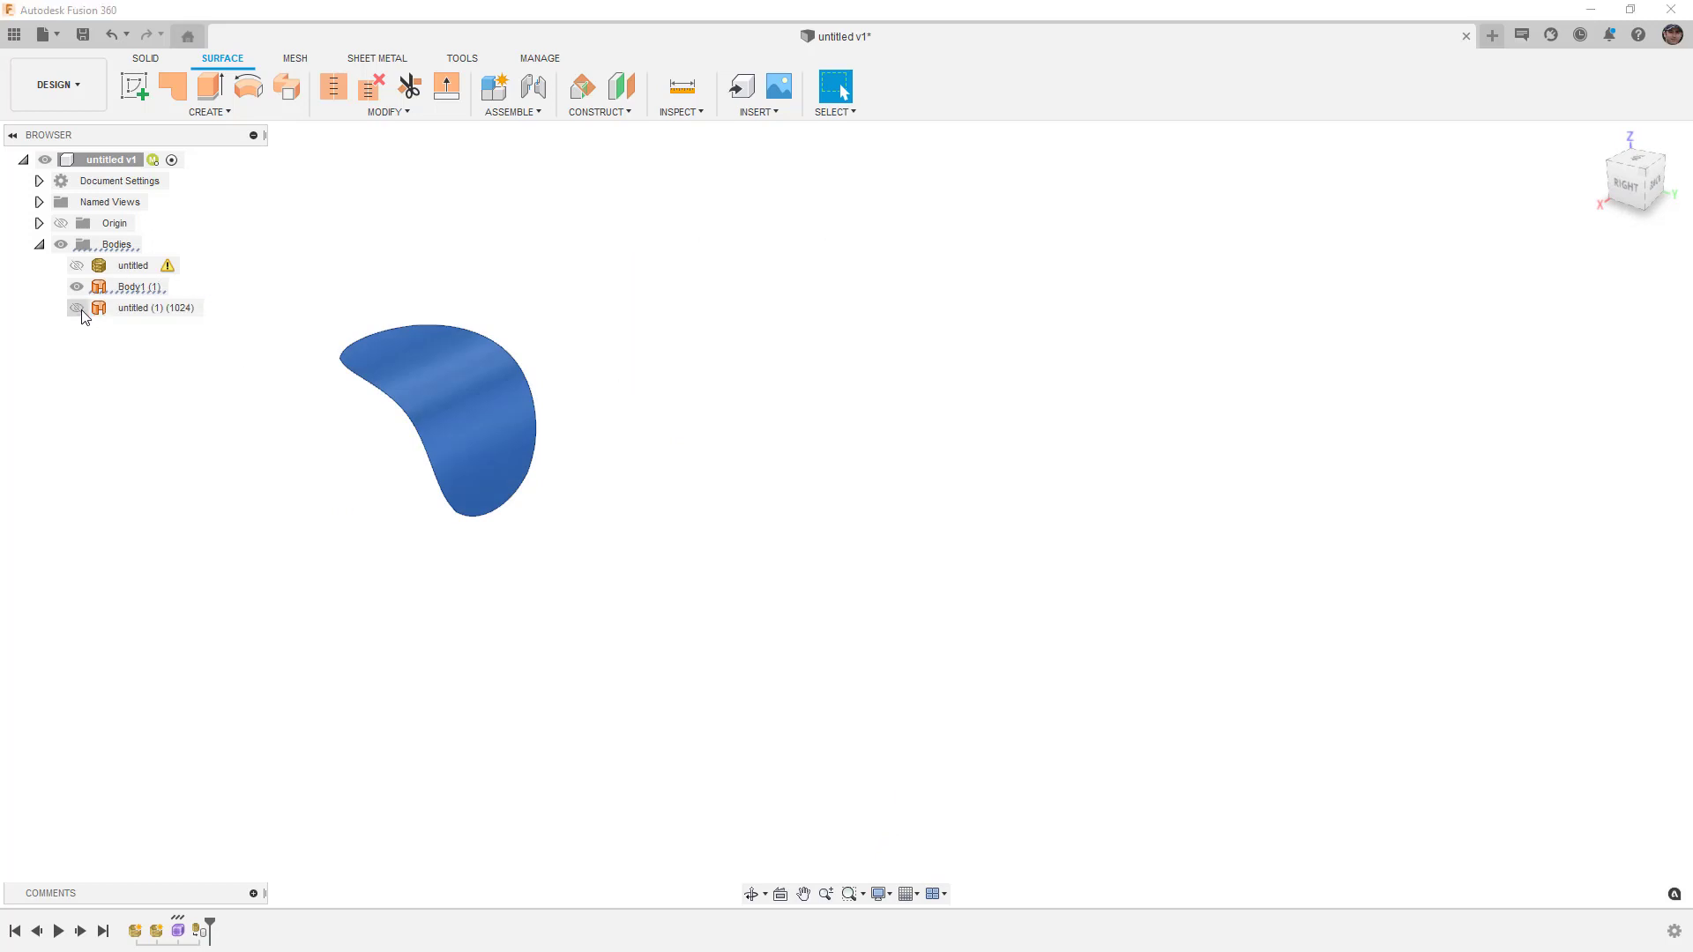
pyautogui.click(77, 287)
pyautogui.click(77, 265)
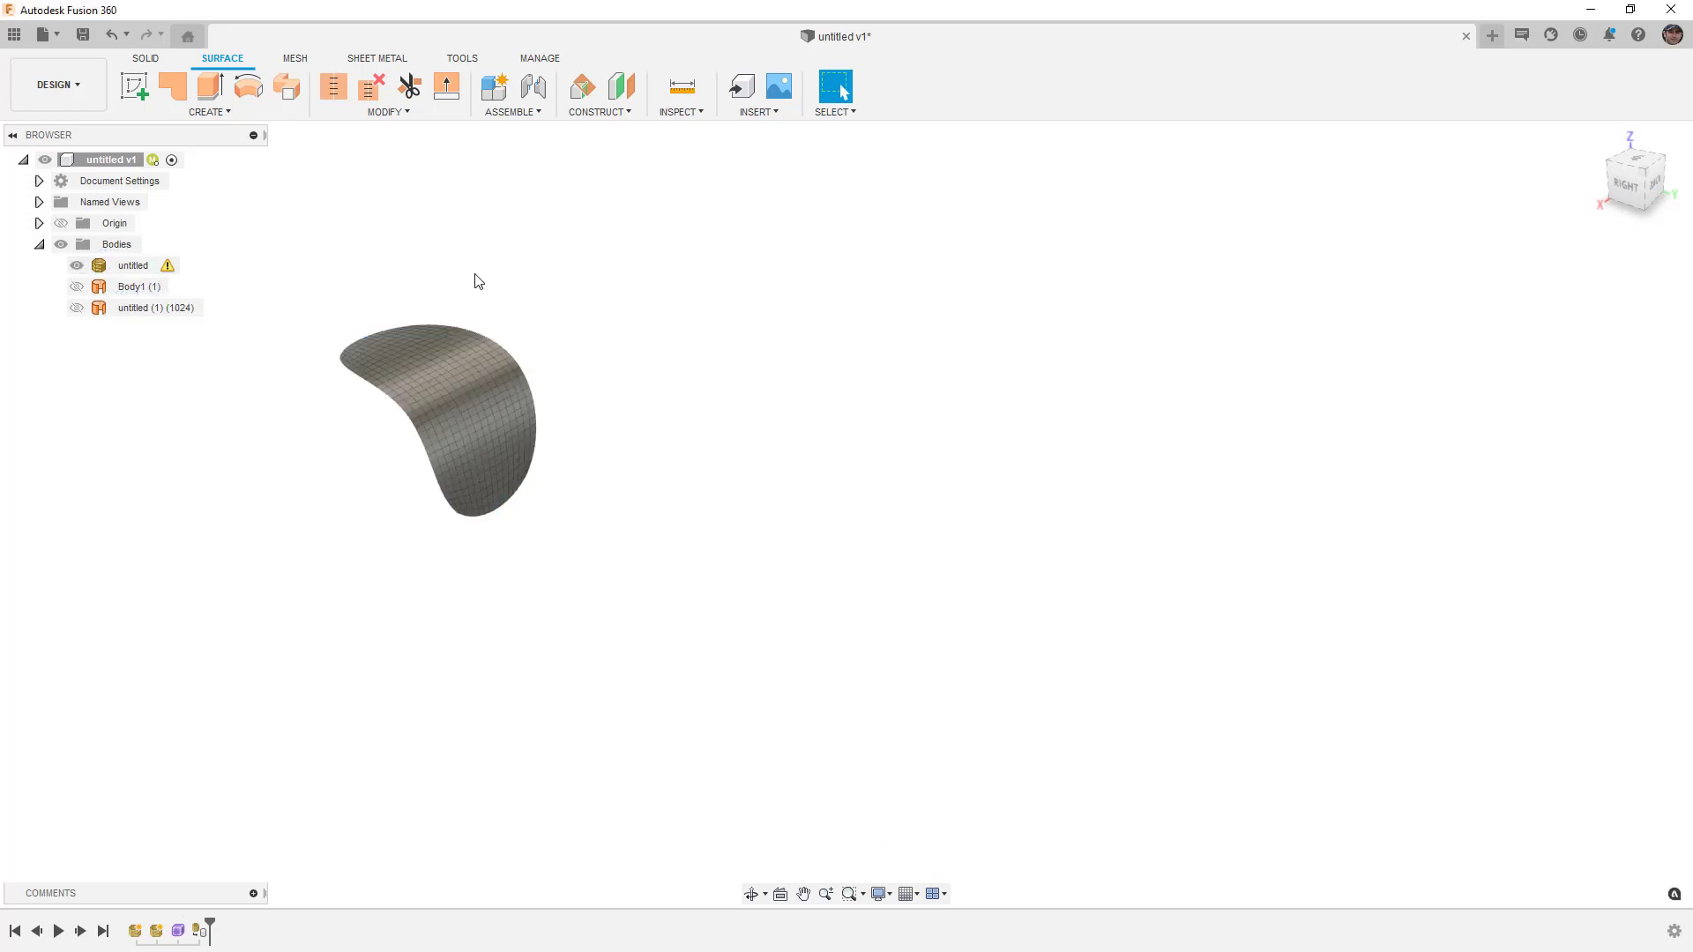
pyautogui.click(147, 58)
pyautogui.keyDown('shift'); pyautogui.moveTo(648, 459); pyautogui.dragTo(742, 434, button='middle'); pyautogui.keyUp('shift')
pyautogui.press('Escape')
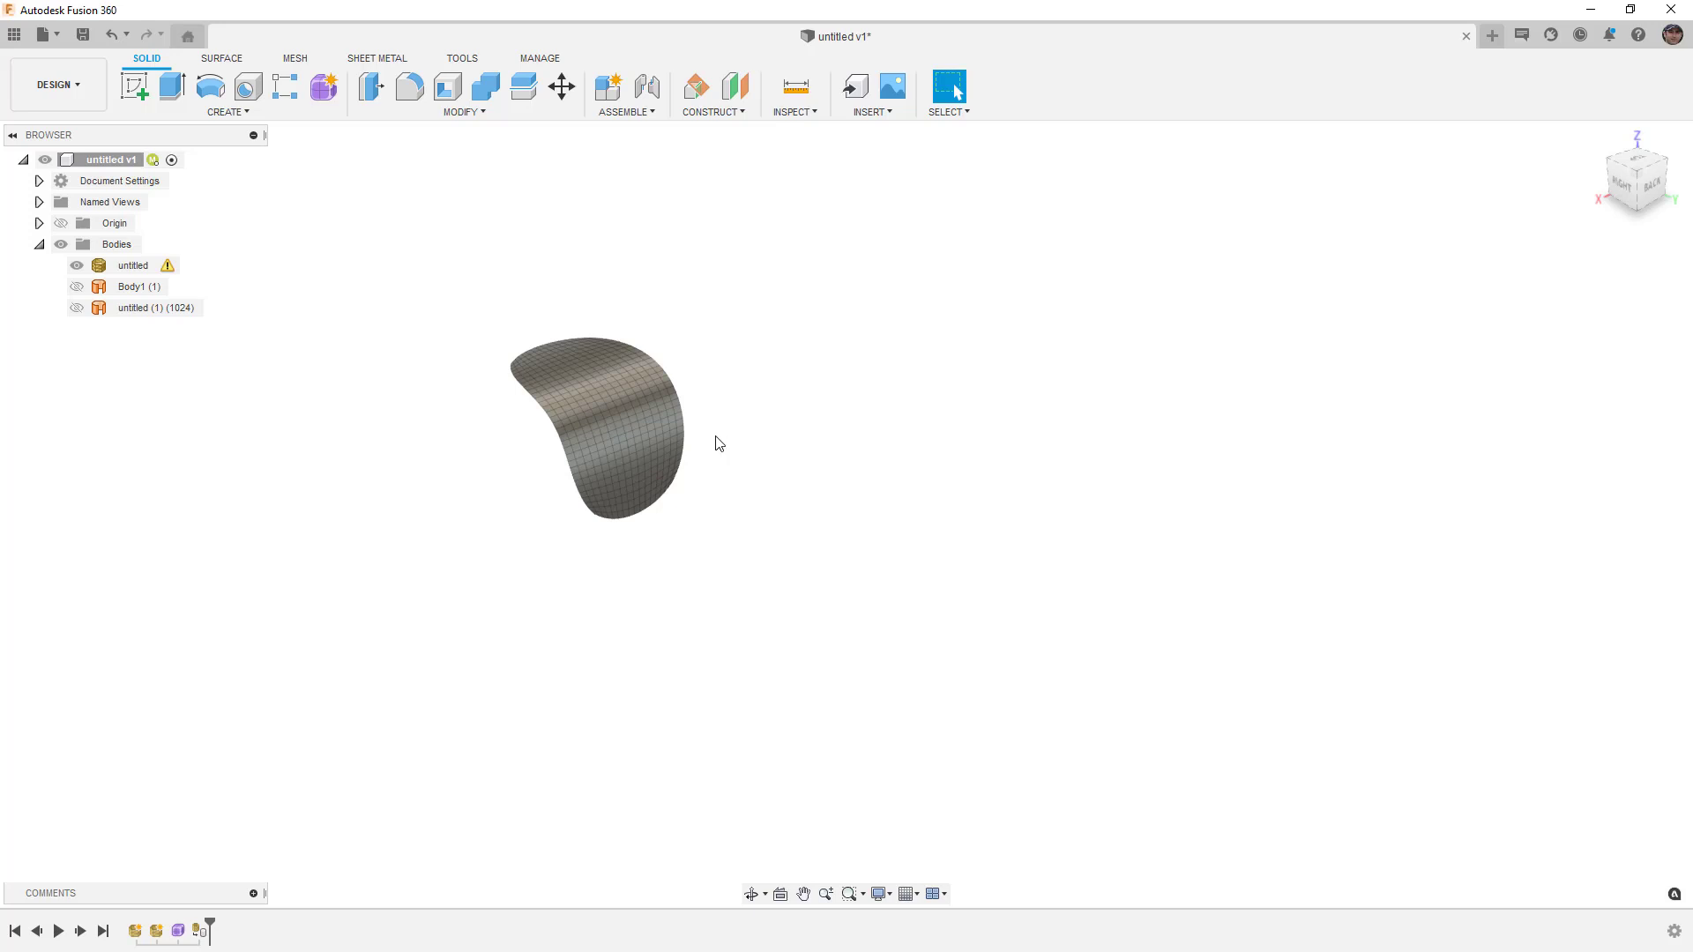
pyautogui.scroll(3, 521, 433)
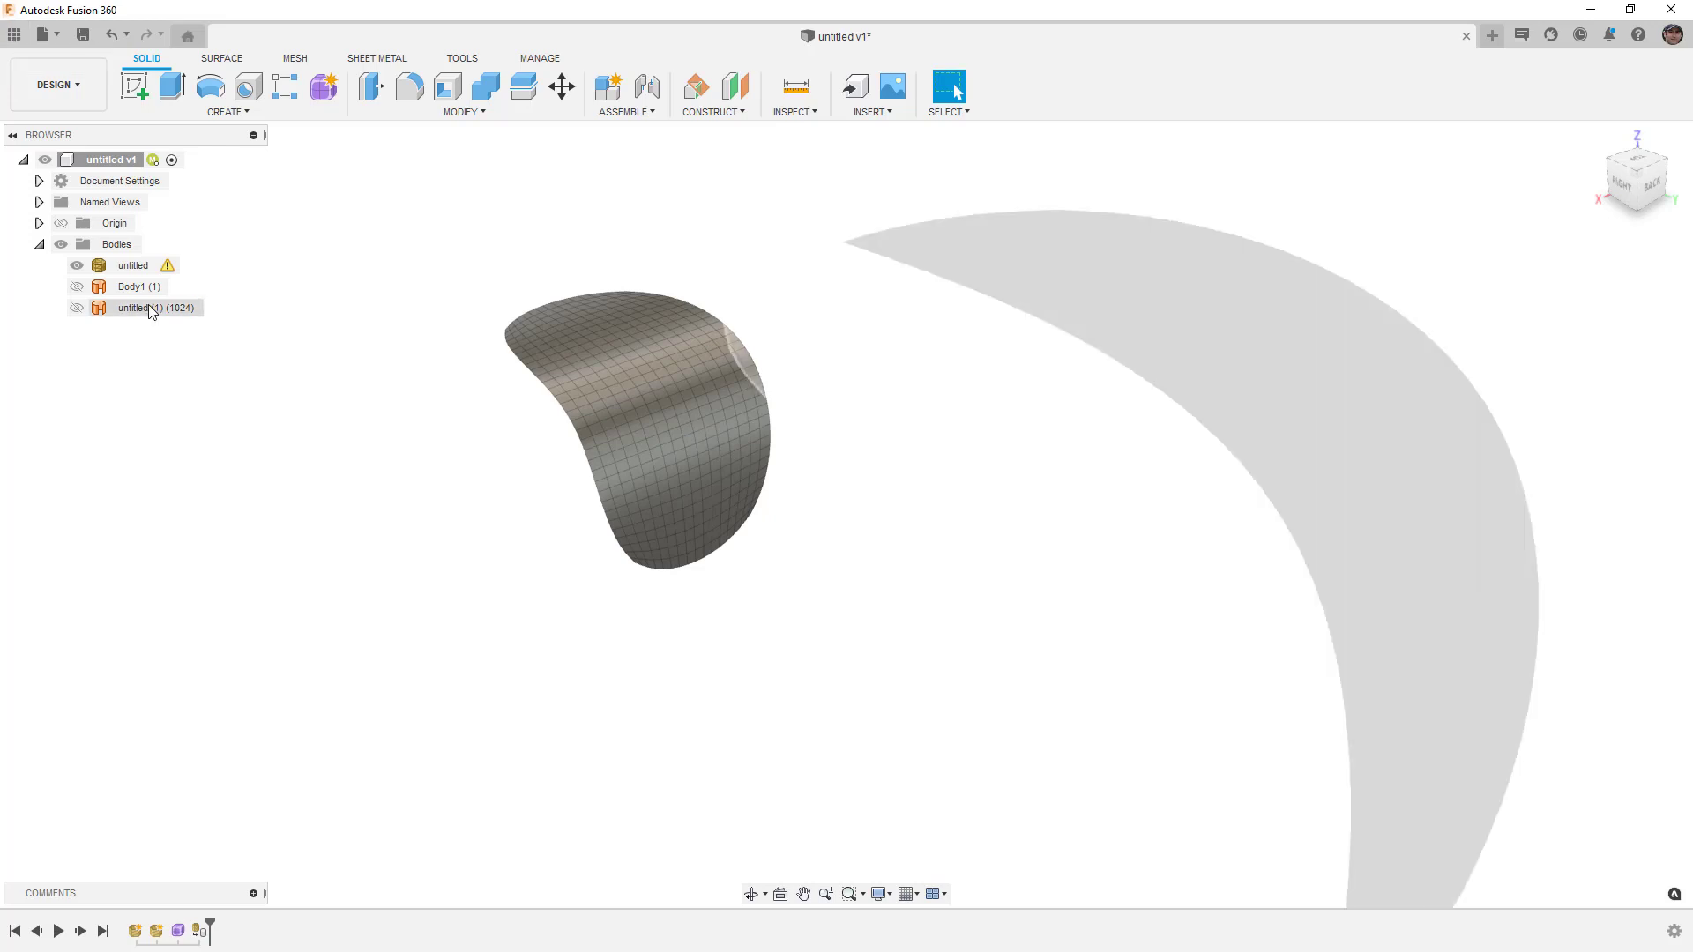
# In a new form, create a center-type T-Spline plane about 6 by 9.3 mm beside the mesh, with 2 length and 2 width faces
pyautogui.click(581, 381)
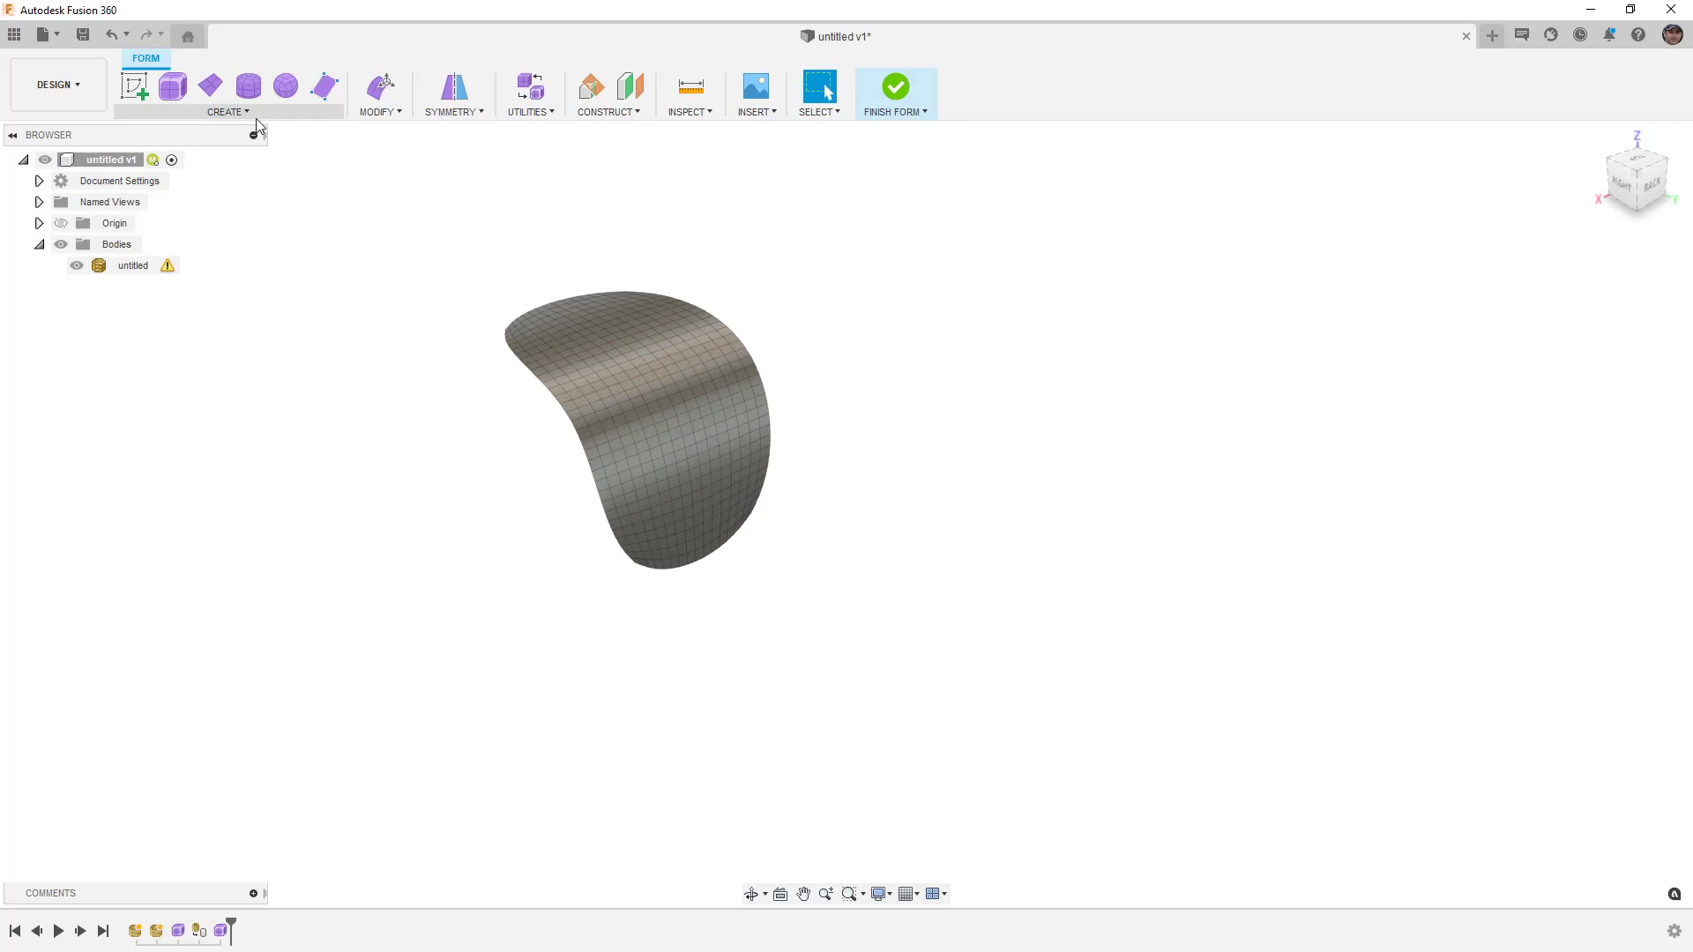
pyautogui.click(211, 86)
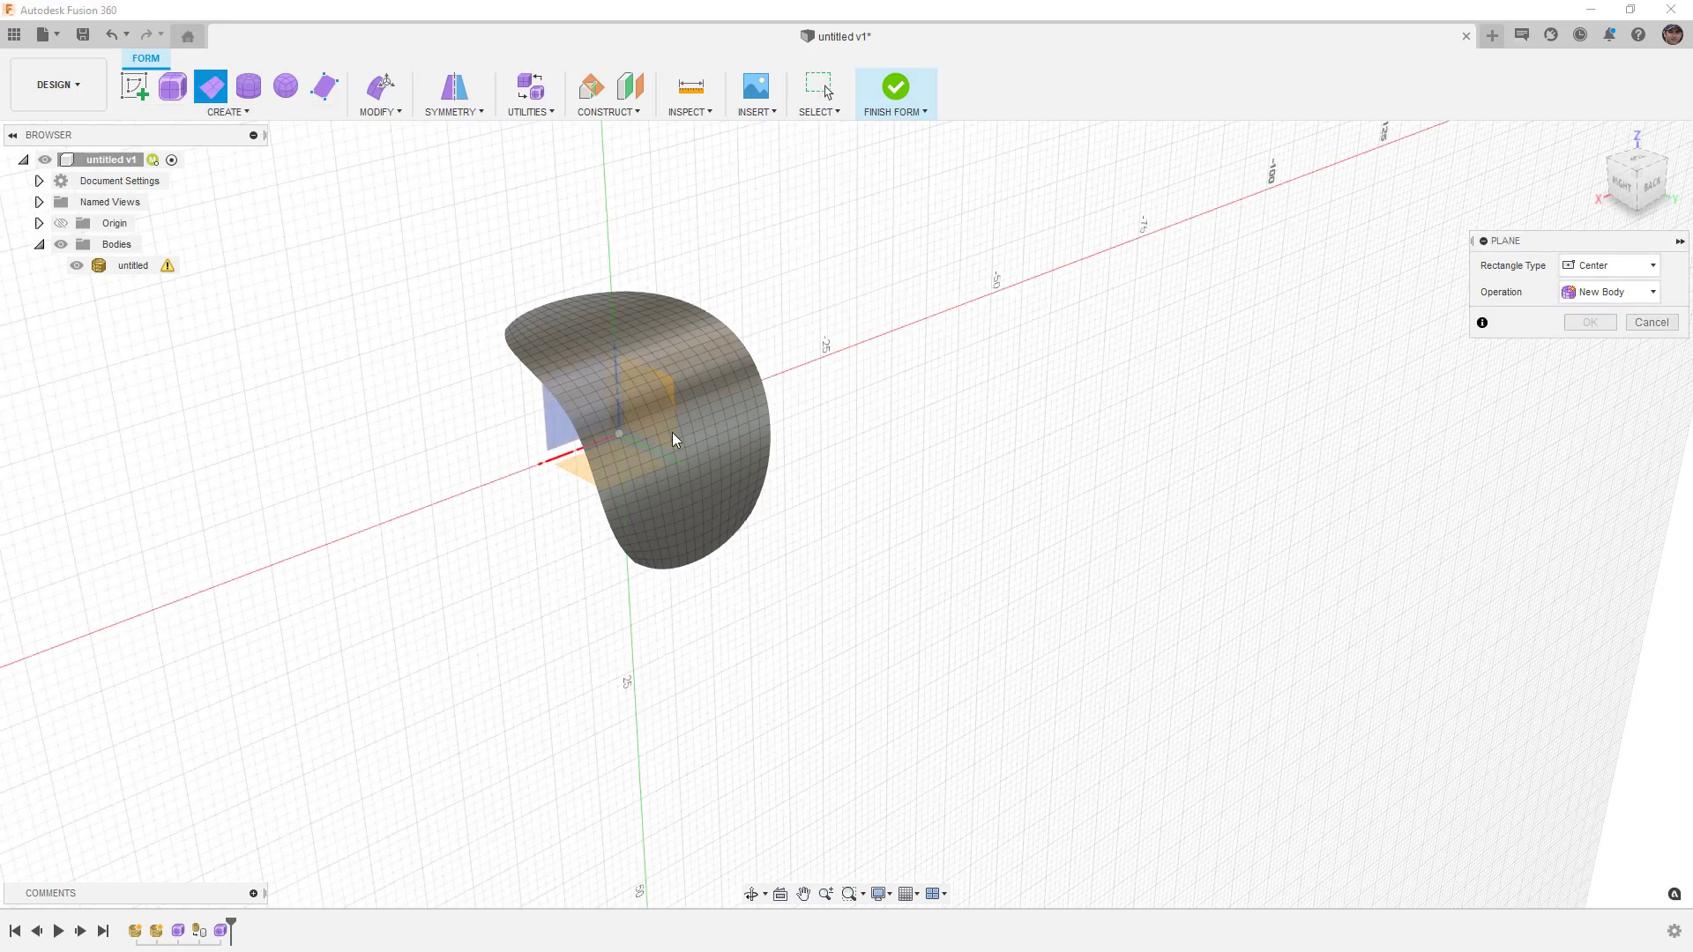
pyautogui.click(671, 432)
pyautogui.click(537, 496)
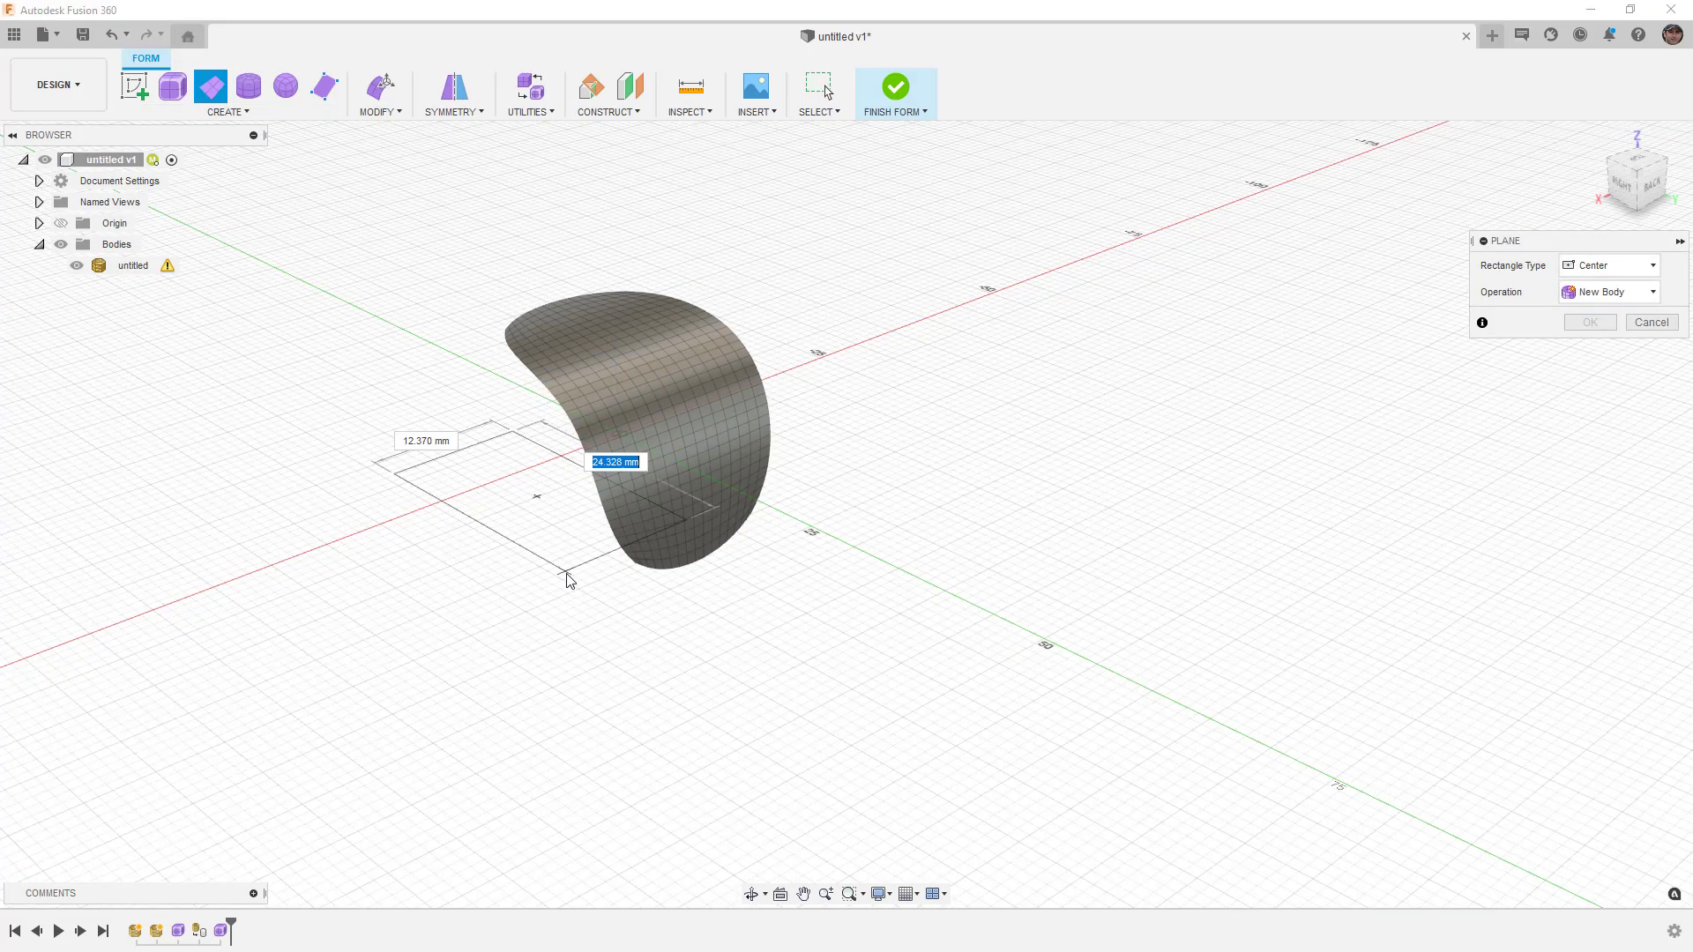
pyautogui.click(541, 527)
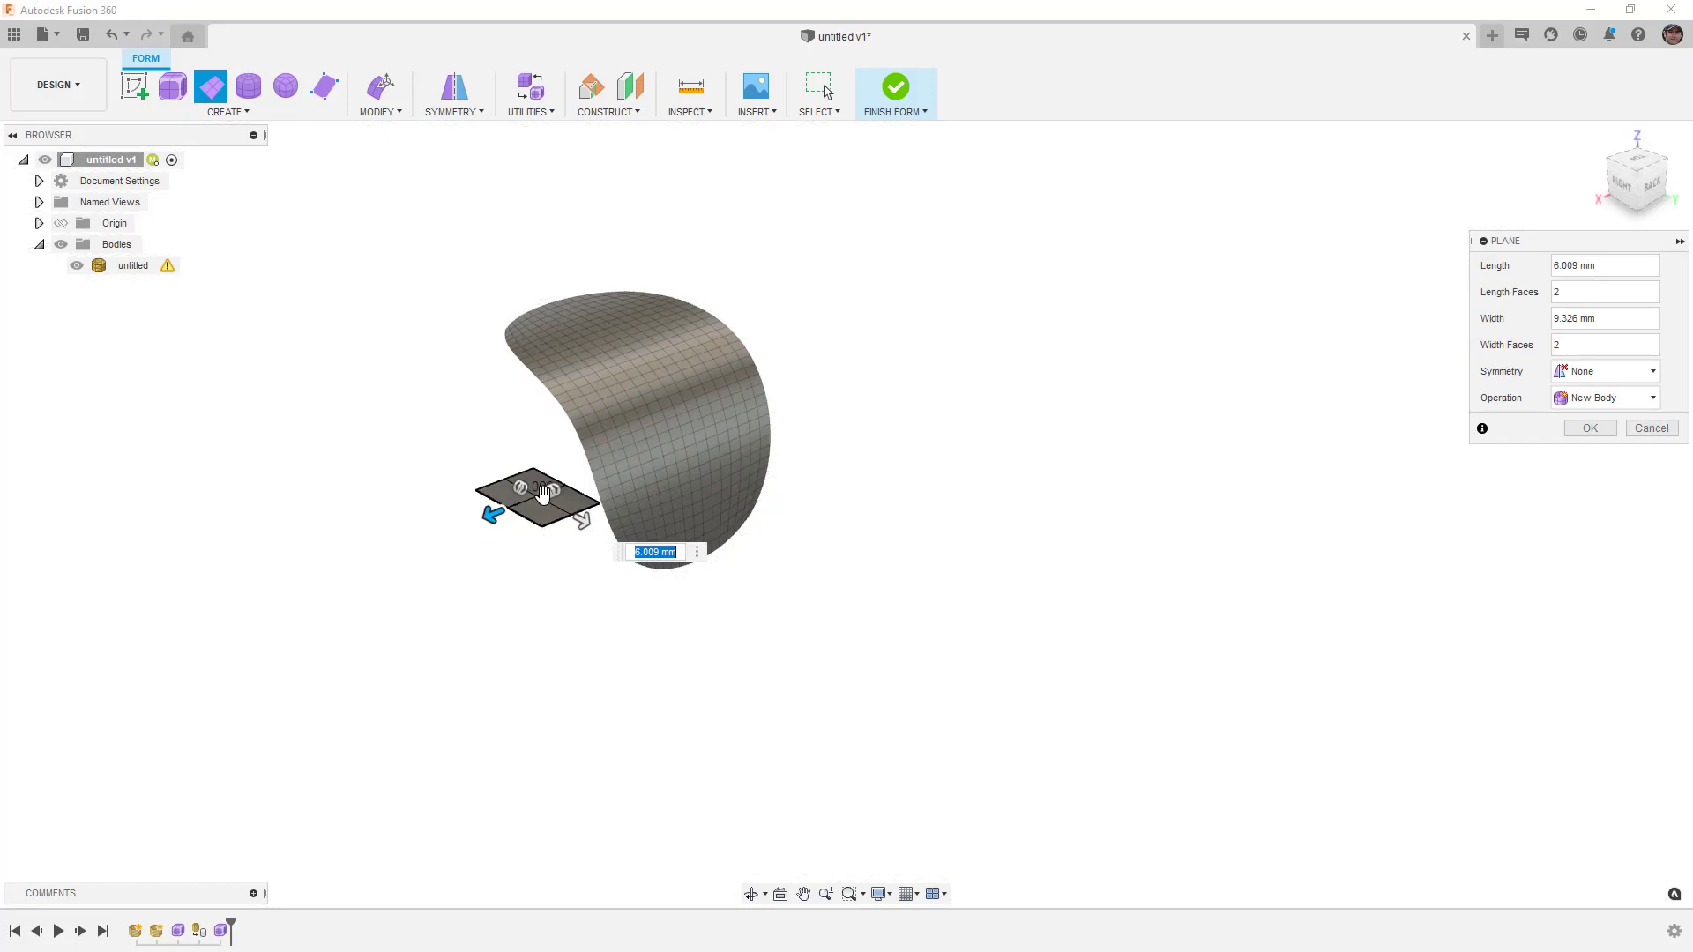
pyautogui.click(1589, 429)
# Move the whole T-Spline plane to the outside of the mesh's bend and rotate it -65 degrees with Edit Form
pyautogui.moveTo(472, 457); pyautogui.dragTo(579, 555)
pyautogui.click(591, 560)
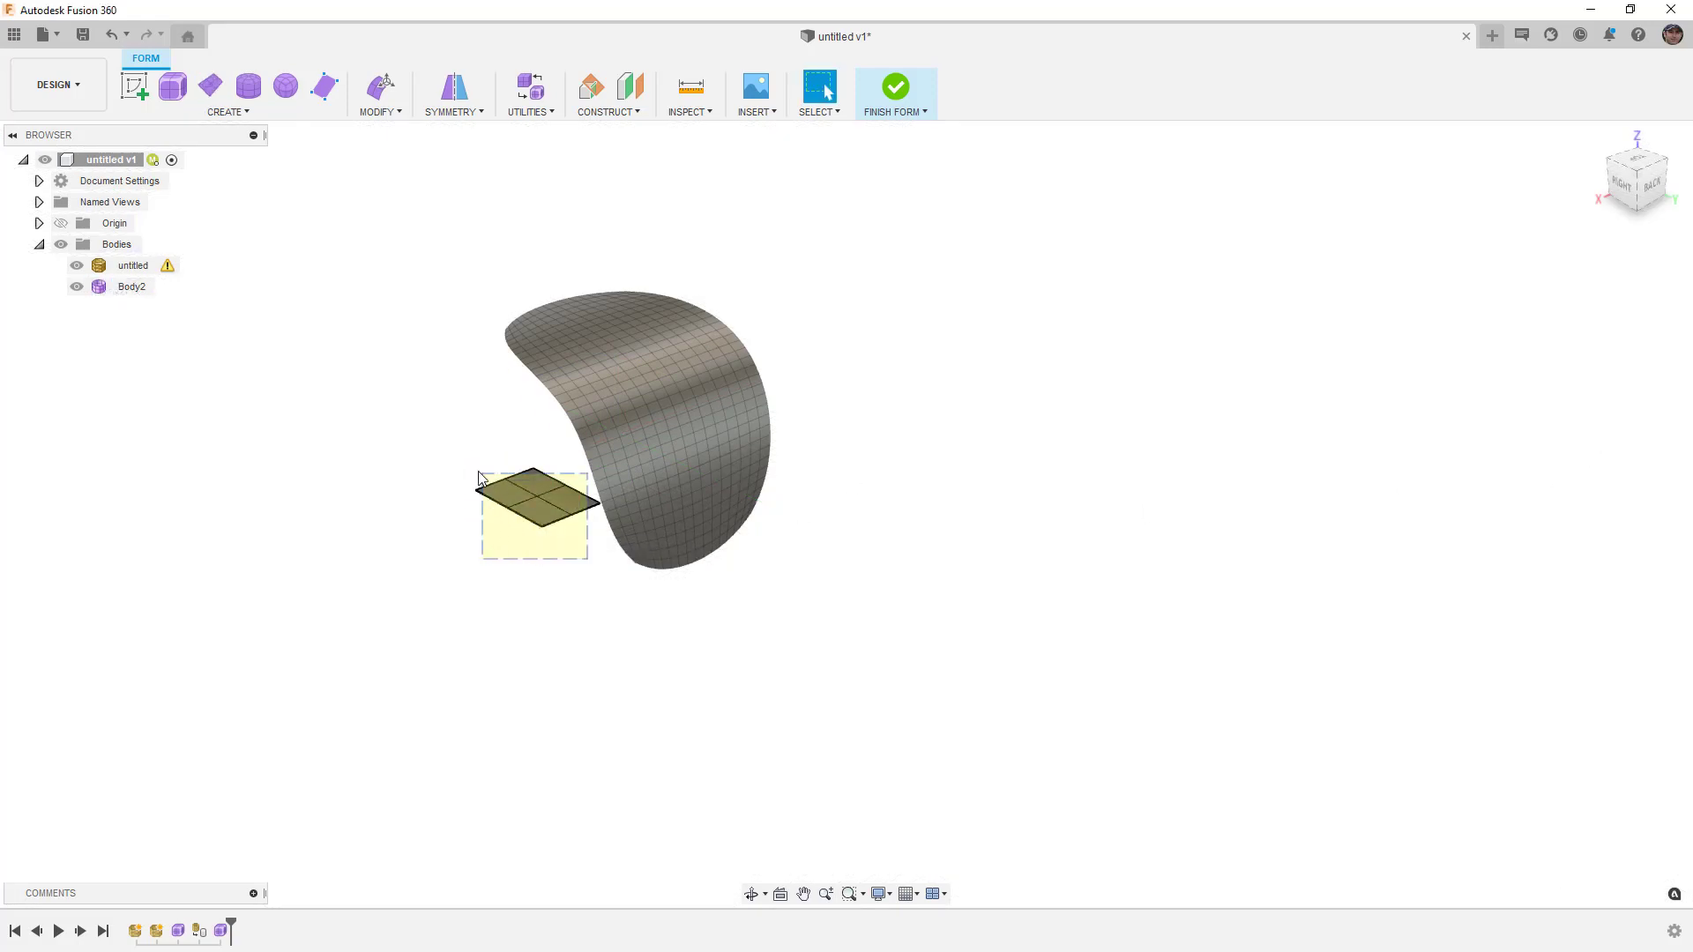
pyautogui.moveTo(479, 477); pyautogui.dragTo(461, 464)
pyautogui.click(551, 556)
pyautogui.moveTo(551, 556); pyautogui.dragTo(632, 559, button='middle')
pyautogui.keyDown('shift'); pyautogui.moveTo(379, 424); pyautogui.dragTo(401, 450, button='middle'); pyautogui.keyUp('shift')
pyautogui.click(132, 287)
pyautogui.click(380, 85)
pyautogui.moveTo(648, 462); pyautogui.dragTo(940, 231)
pyautogui.moveTo(913, 161); pyautogui.dragTo(996, 231)
pyautogui.keyDown('shift'); pyautogui.moveTo(996, 231); pyautogui.dragTo(882, 353, button='middle'); pyautogui.keyUp('shift')
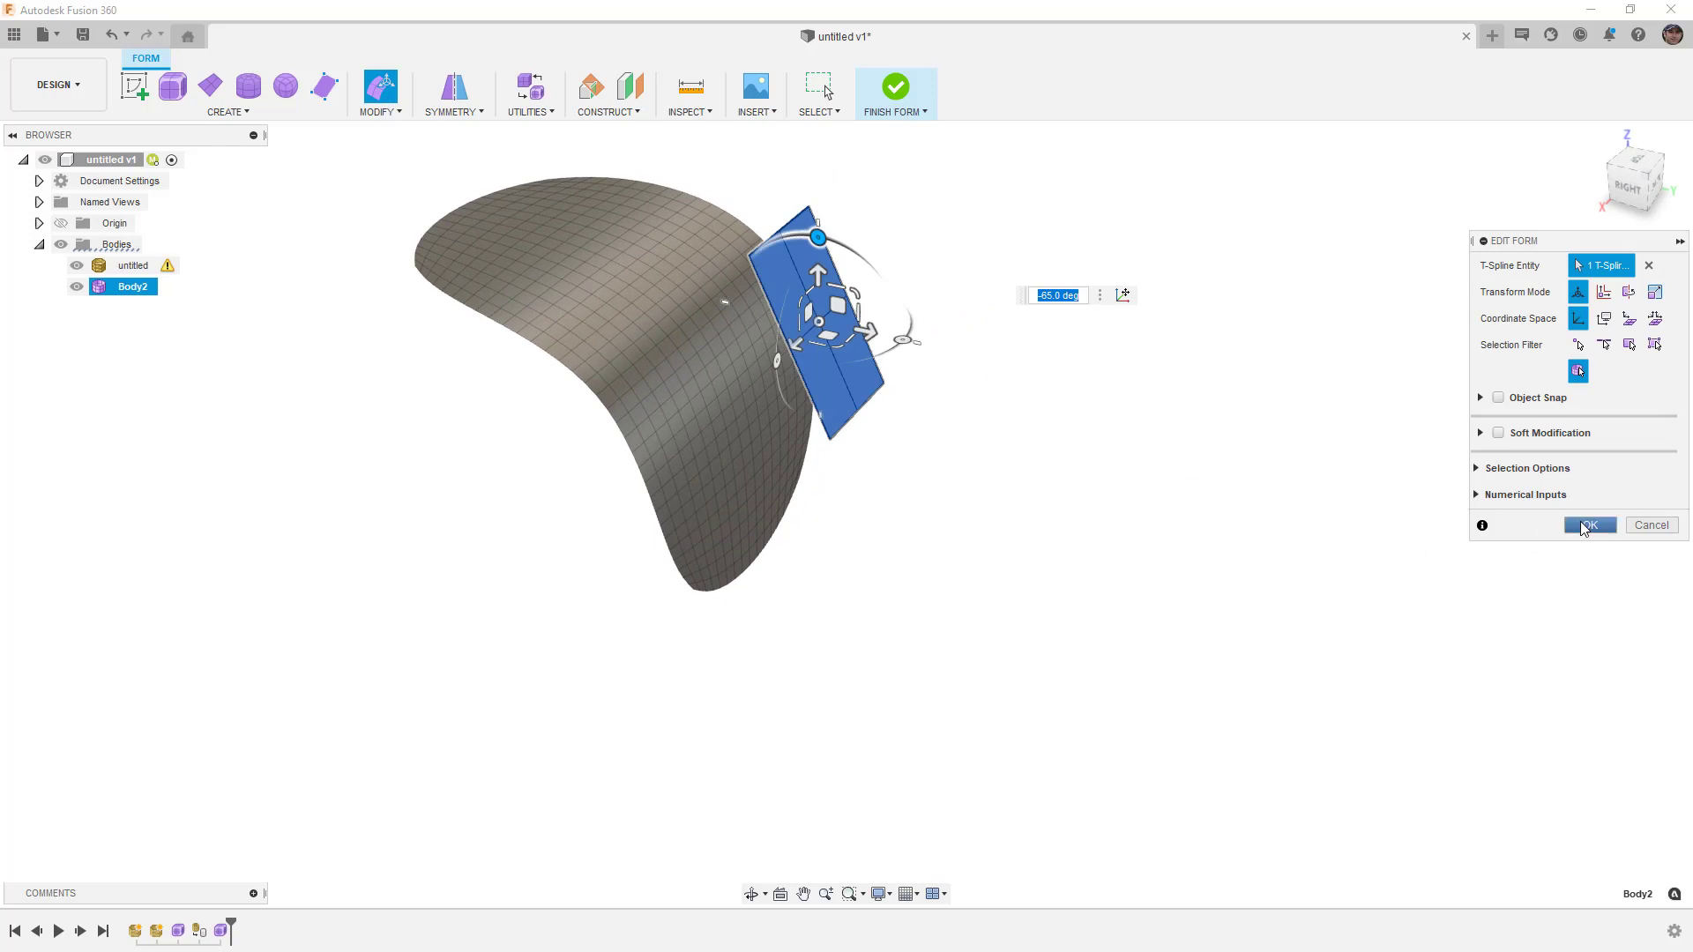
pyautogui.click(1587, 526)
# Try to snap the upper and middle vertices of the T-Spline plane onto the mesh using Pull with the Auto target
pyautogui.scroll(2, 805, 336)
pyautogui.click(927, 216)
pyautogui.click(227, 112)
pyautogui.click(379, 112)
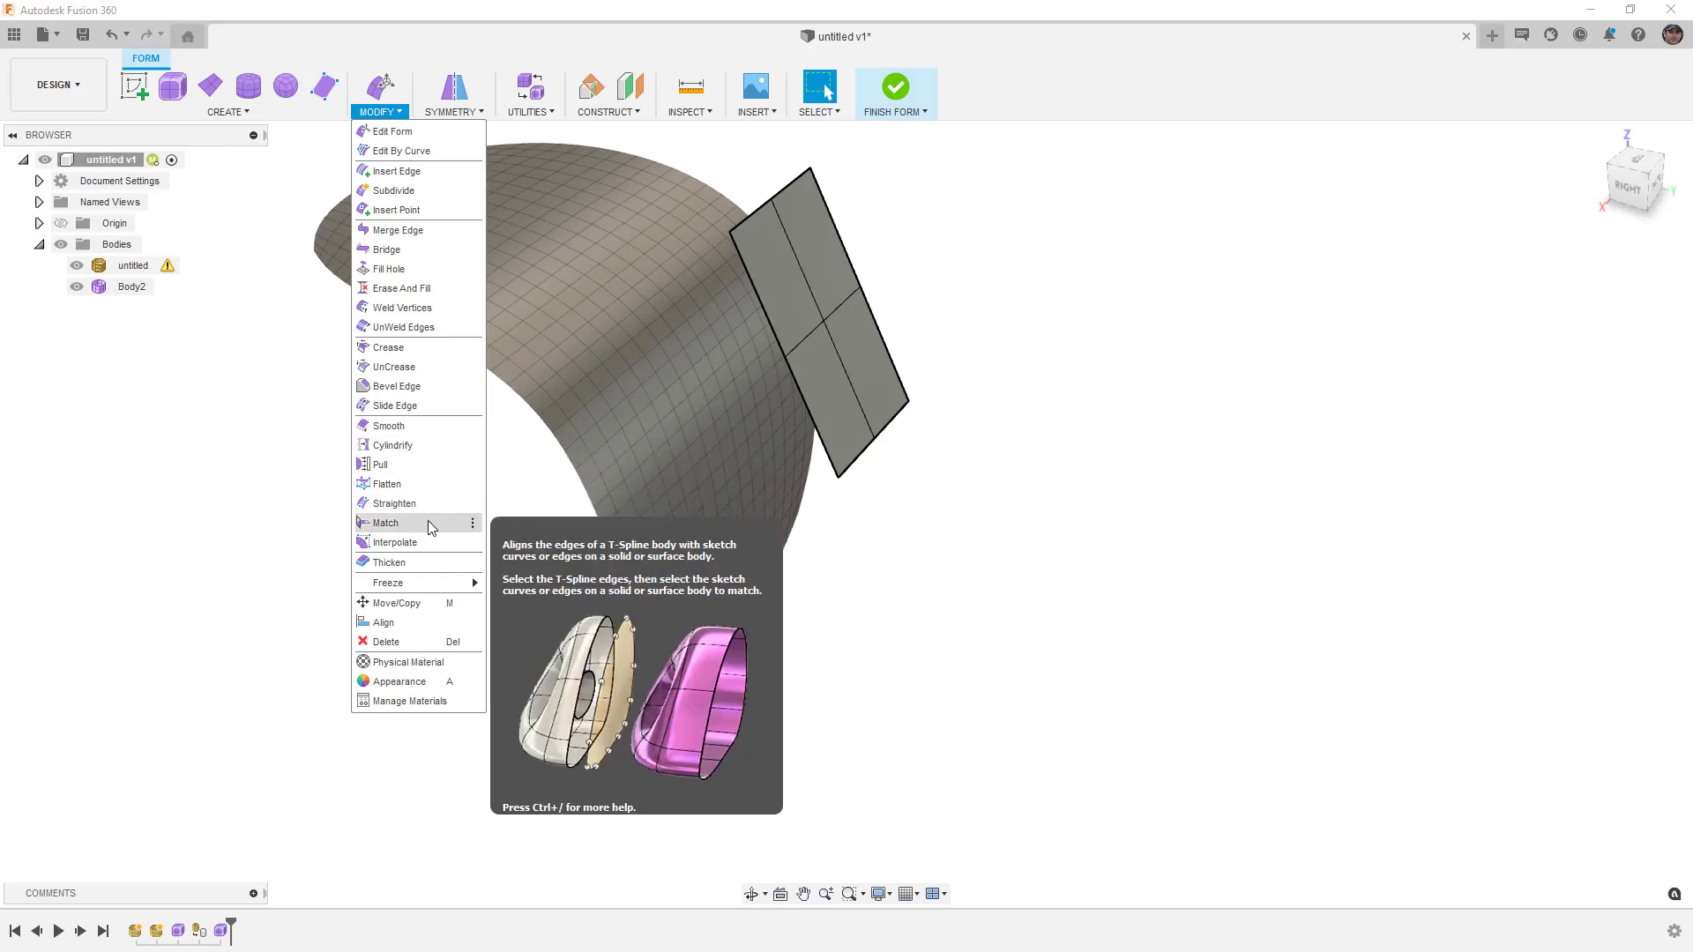
pyautogui.click(421, 464)
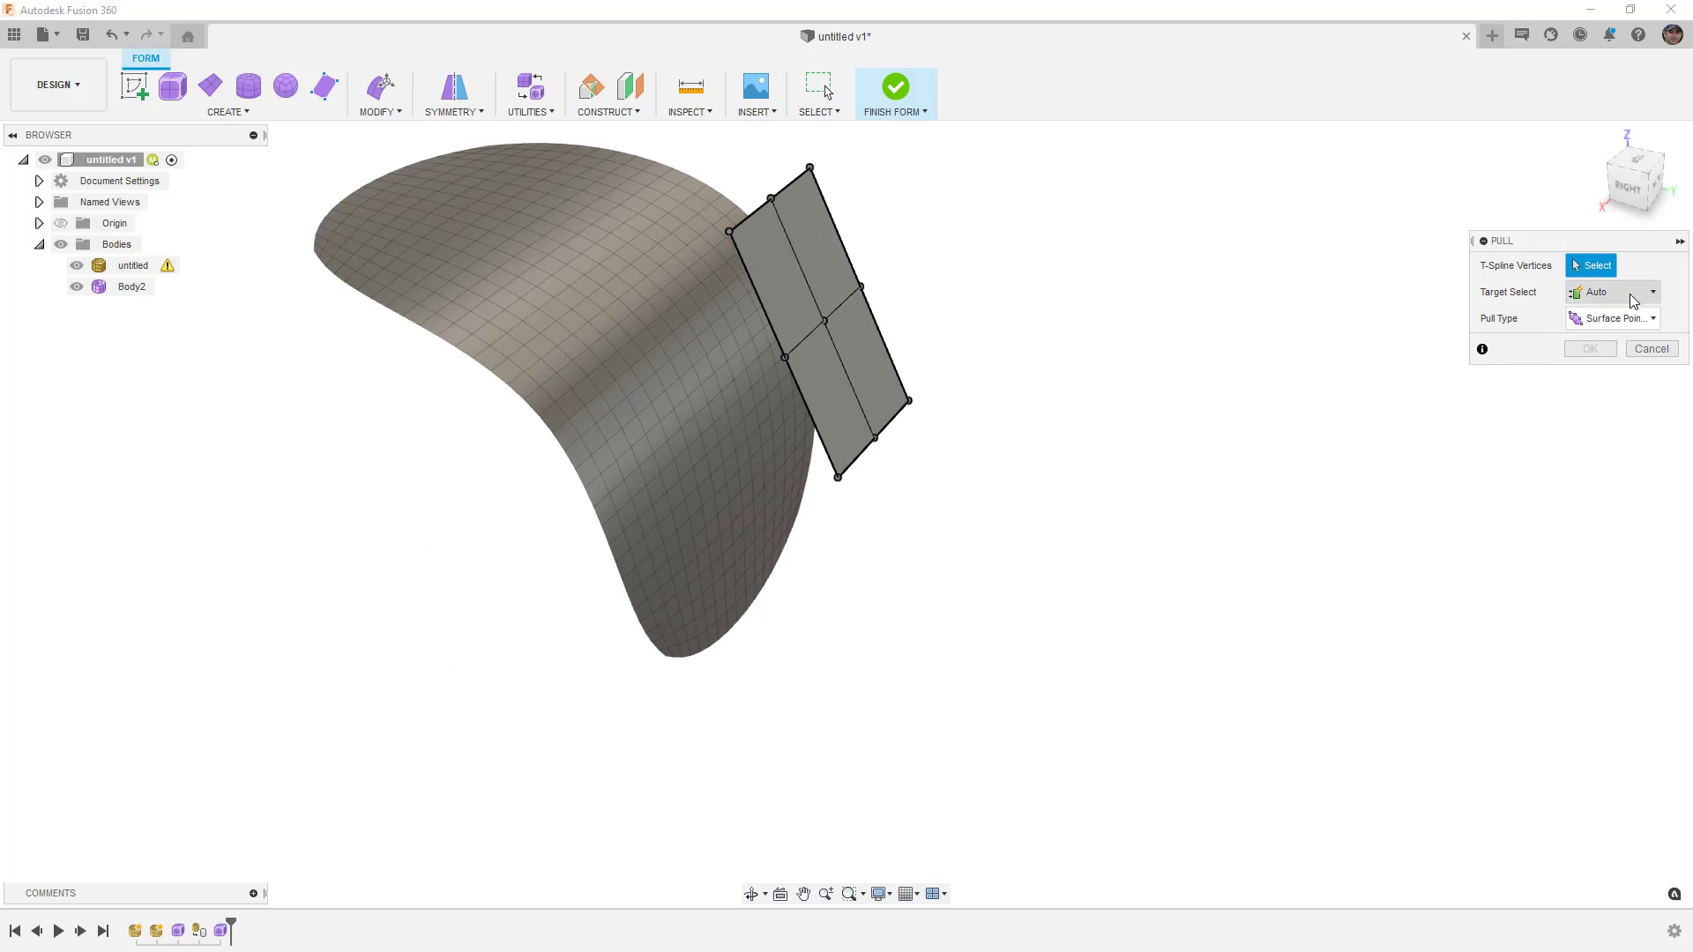
pyautogui.click(726, 234)
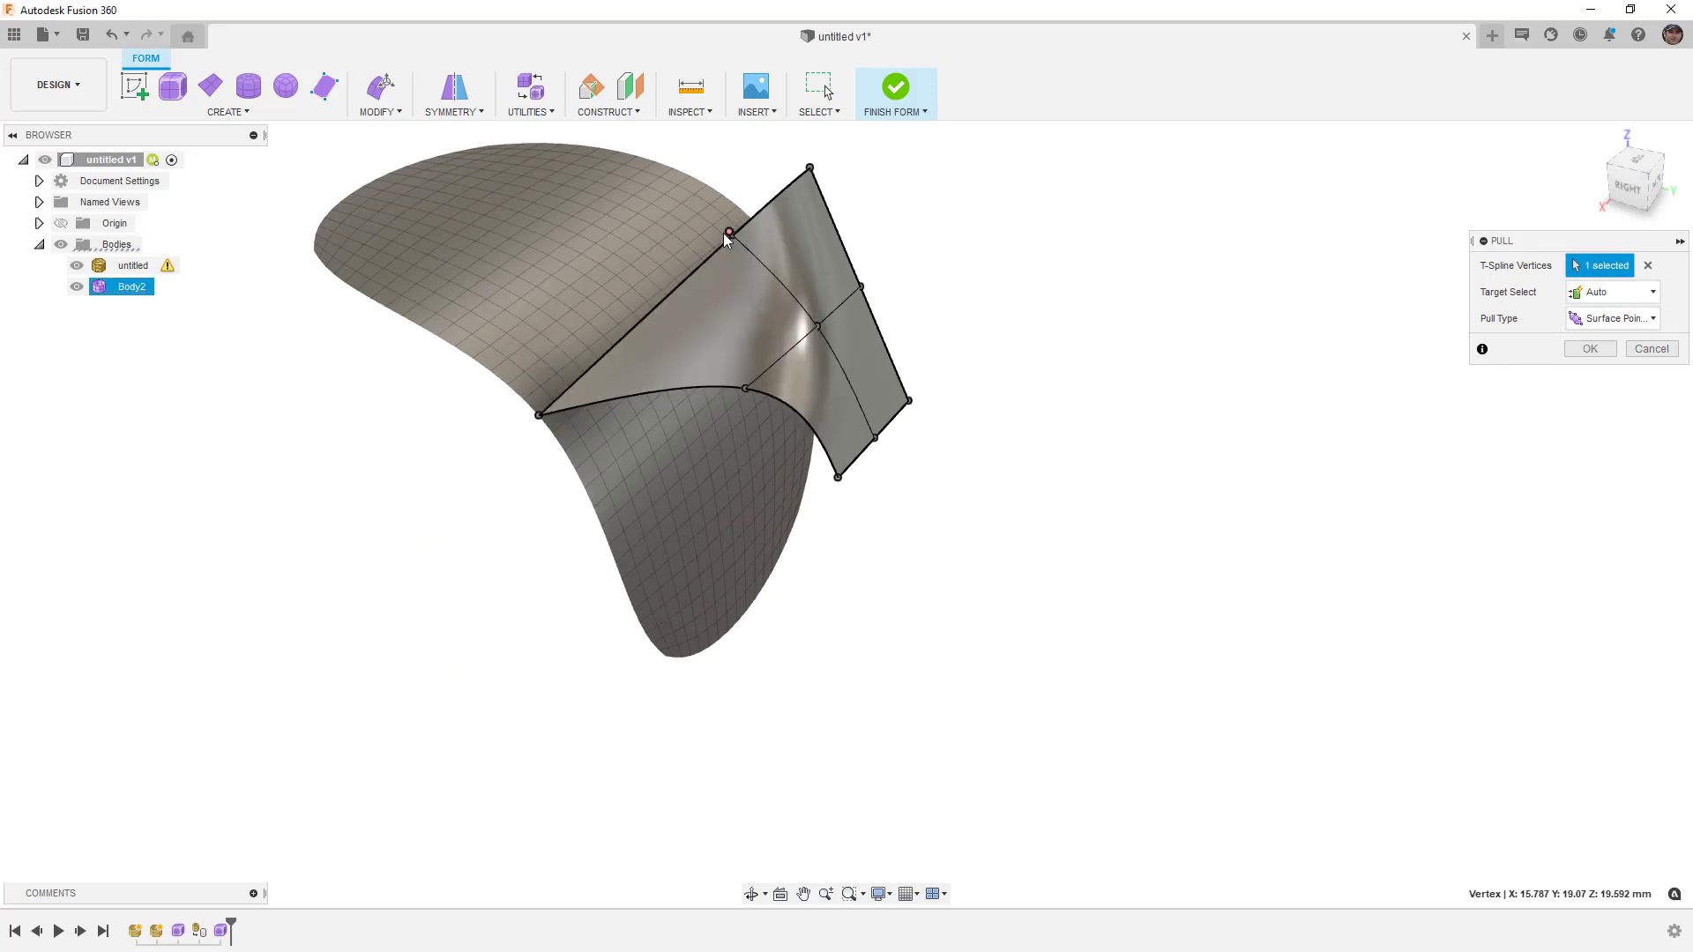
pyautogui.click(810, 169)
pyautogui.click(745, 388)
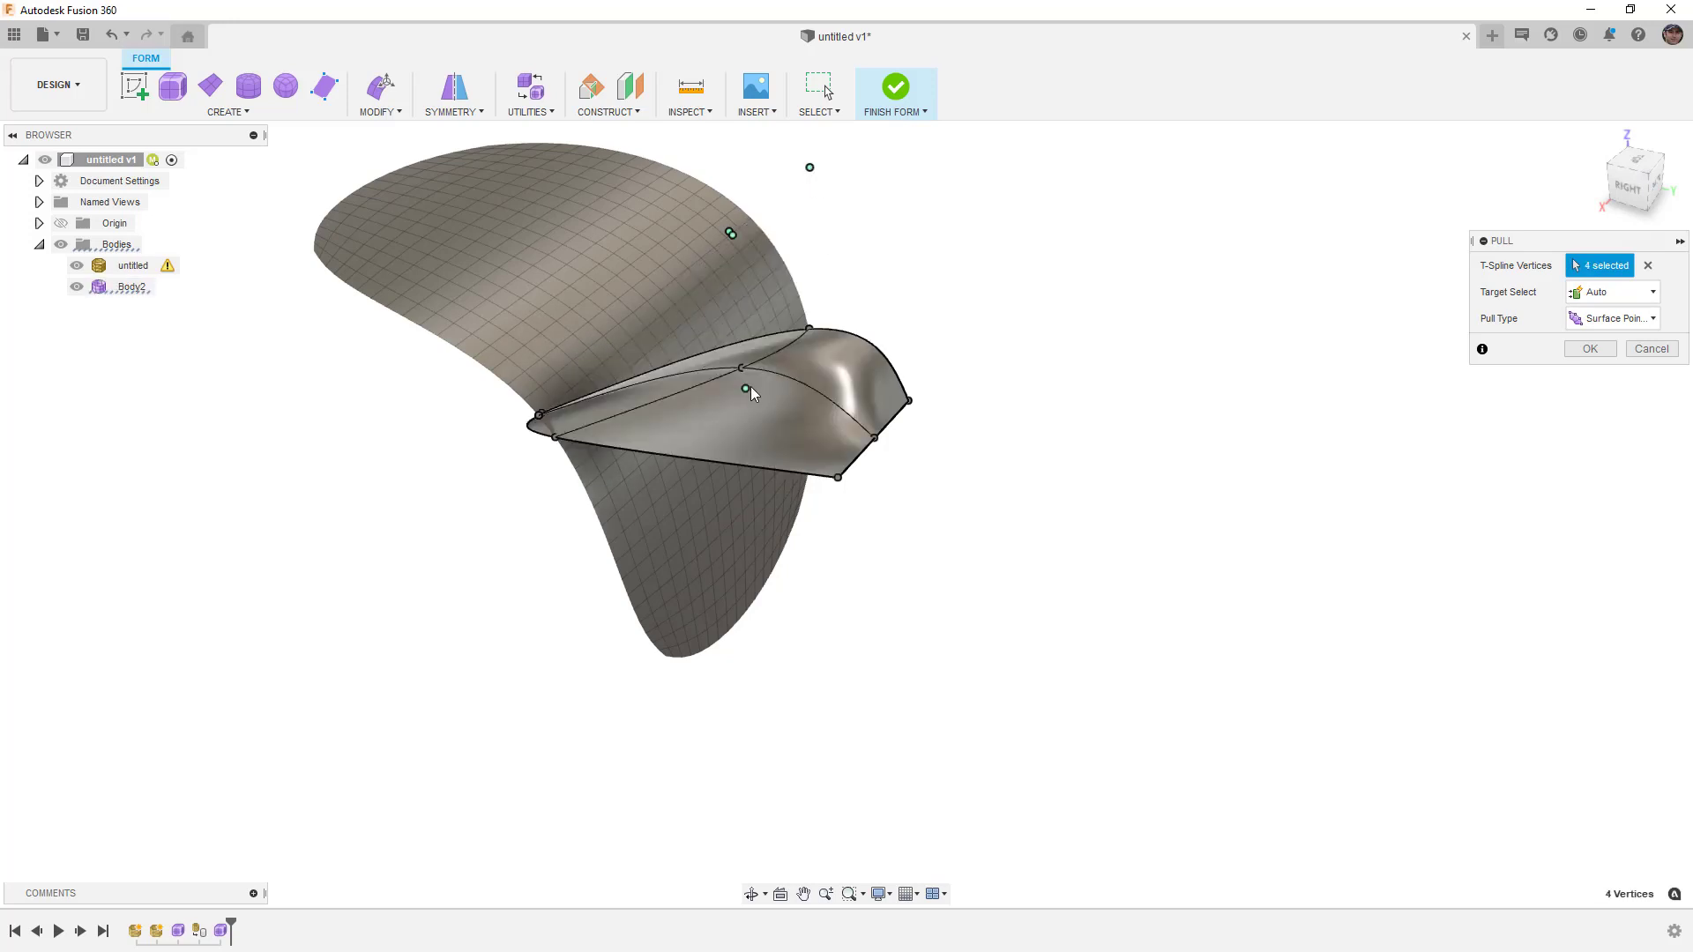
pyautogui.click(742, 368)
pyautogui.click(805, 331)
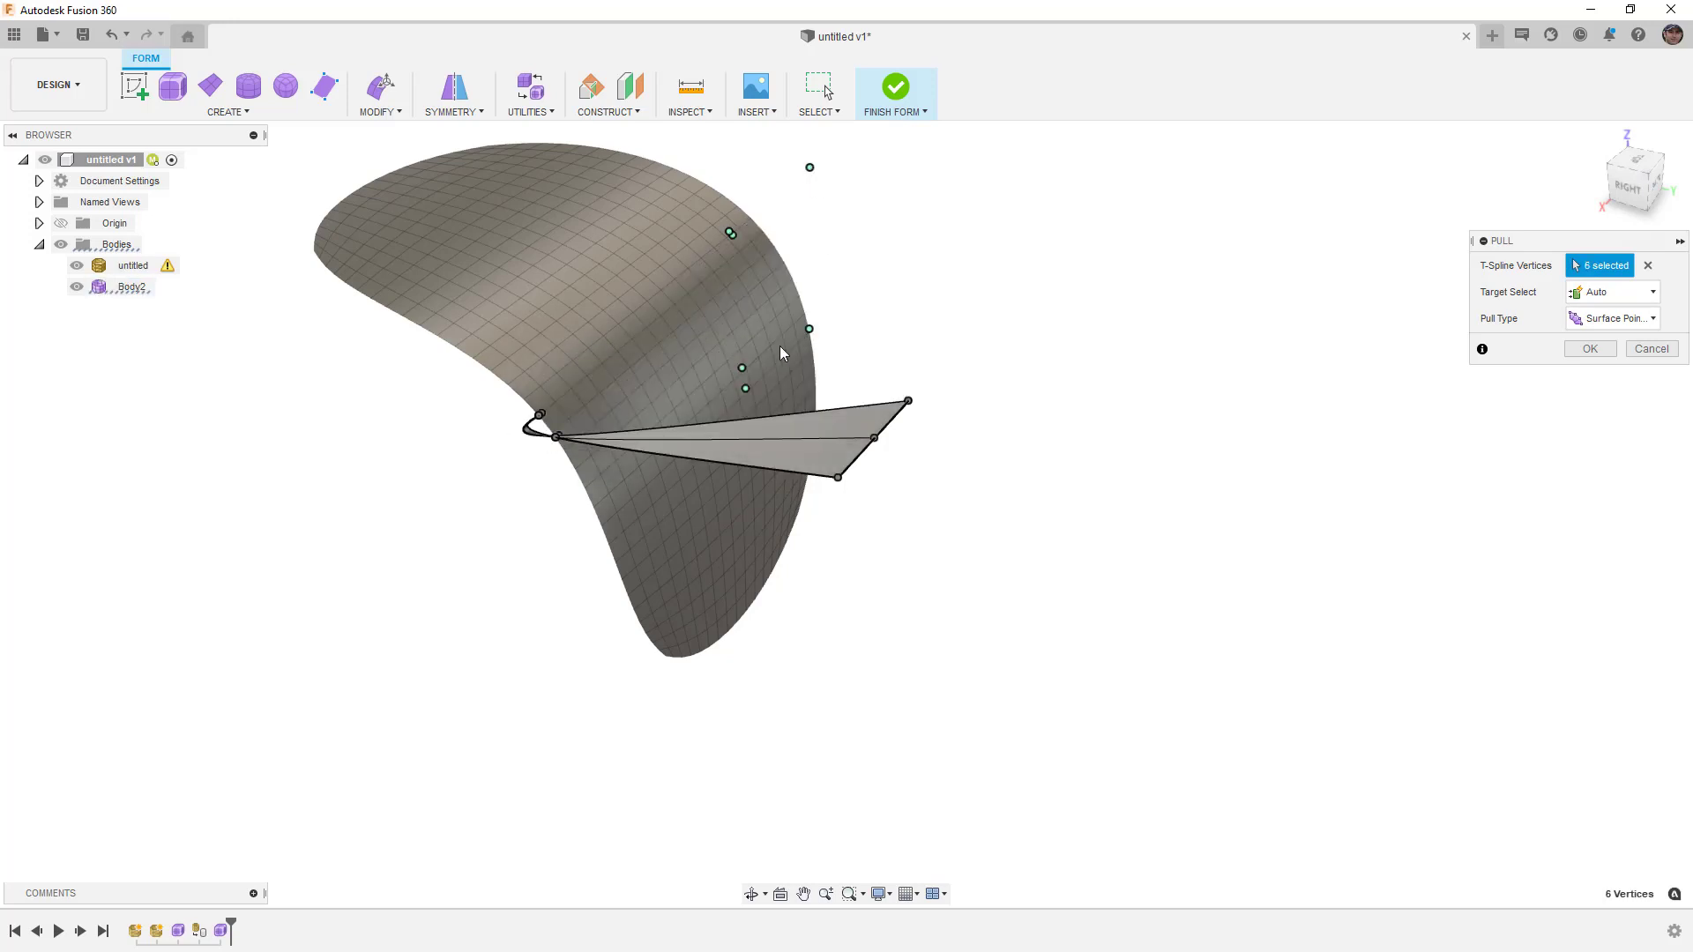
pyautogui.keyDown('shift'); pyautogui.moveTo(779, 346); pyautogui.dragTo(568, 379, button='middle'); pyautogui.keyUp('shift')
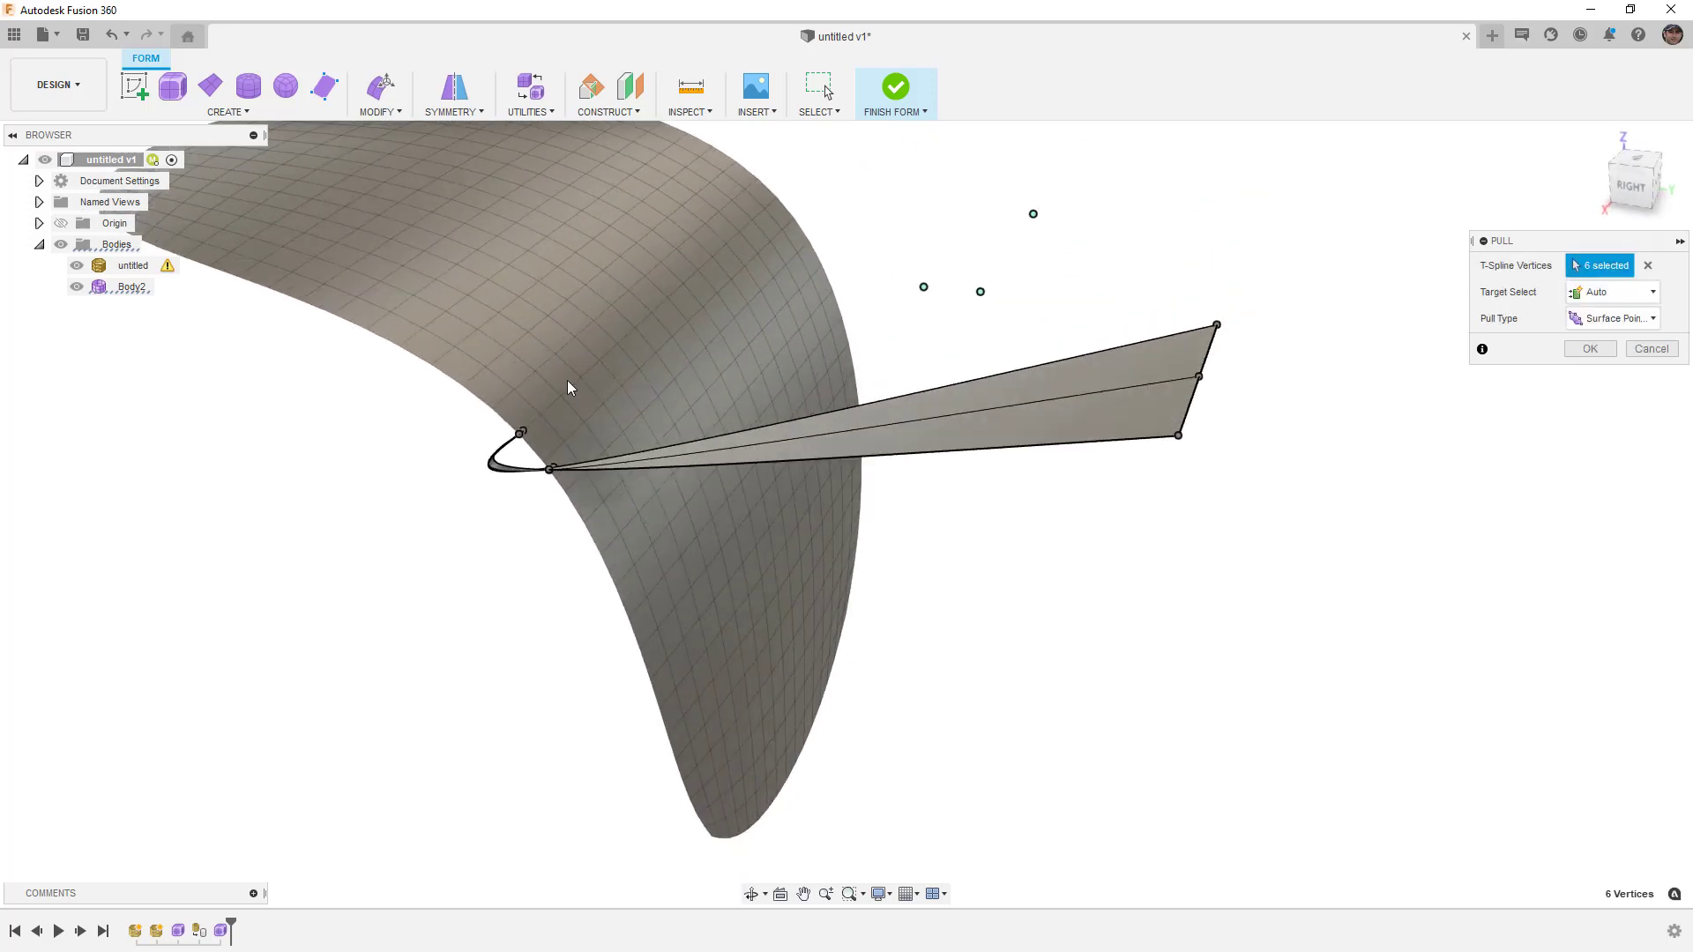
pyautogui.click(1650, 350)
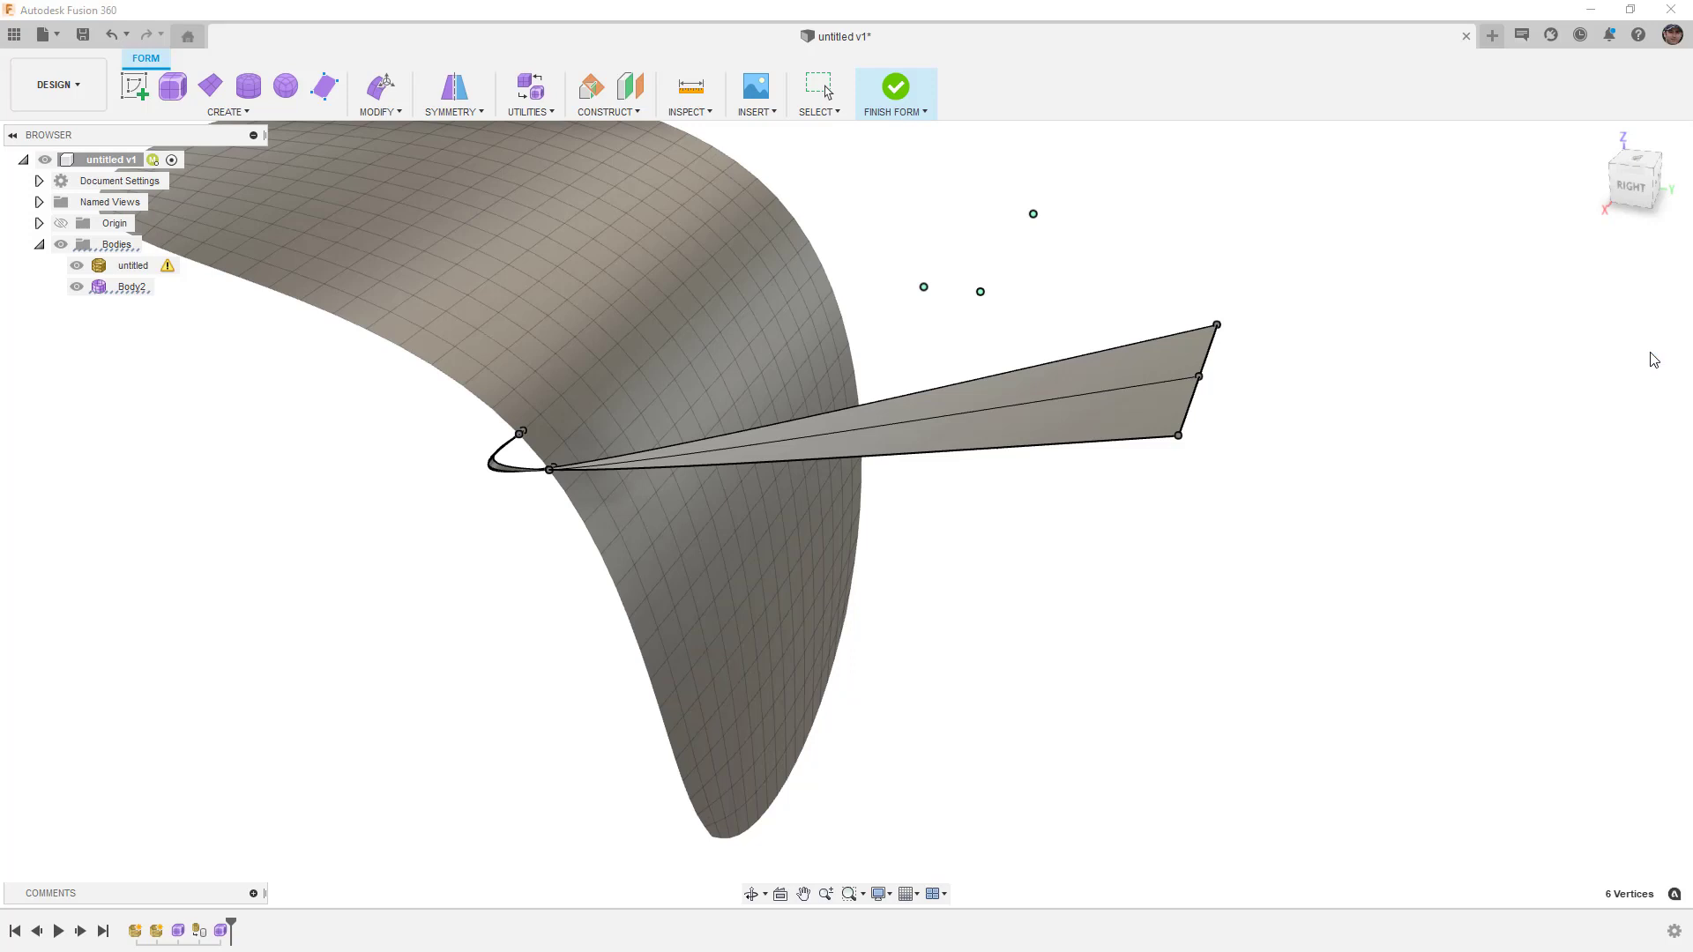
# Move the T-Spline plane close against the outside of the mesh's bend, working in the Right view
pyautogui.scroll(-5, 1152, 479)
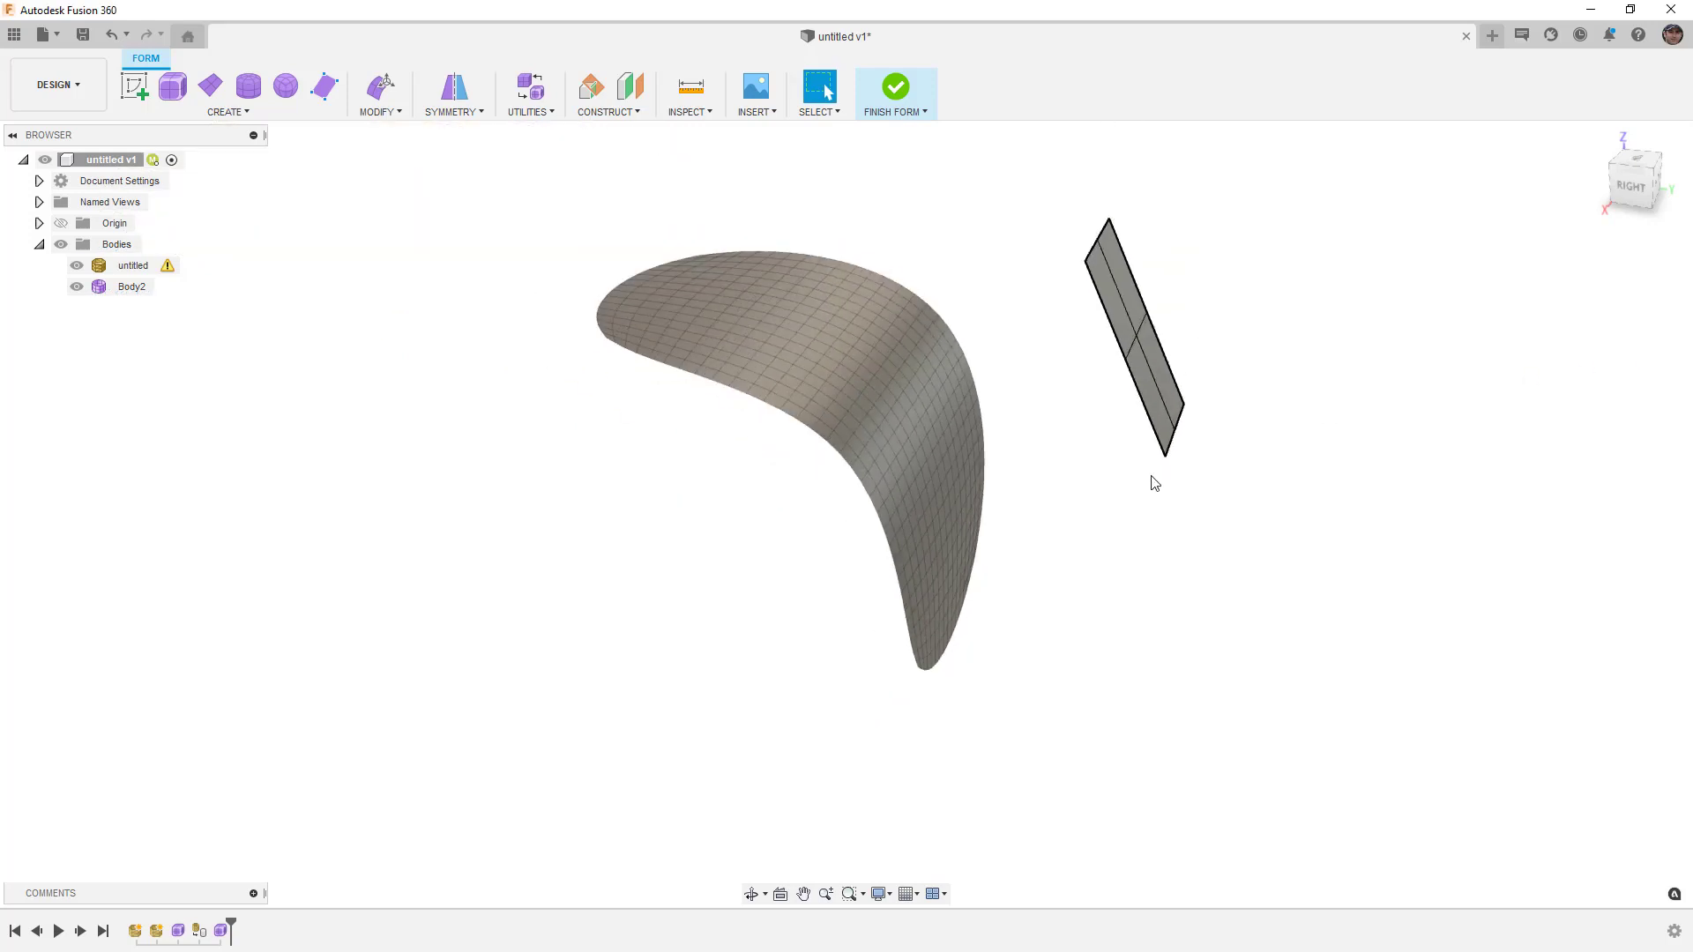
pyautogui.click(1627, 194)
pyautogui.moveTo(1048, 188); pyautogui.dragTo(1267, 443)
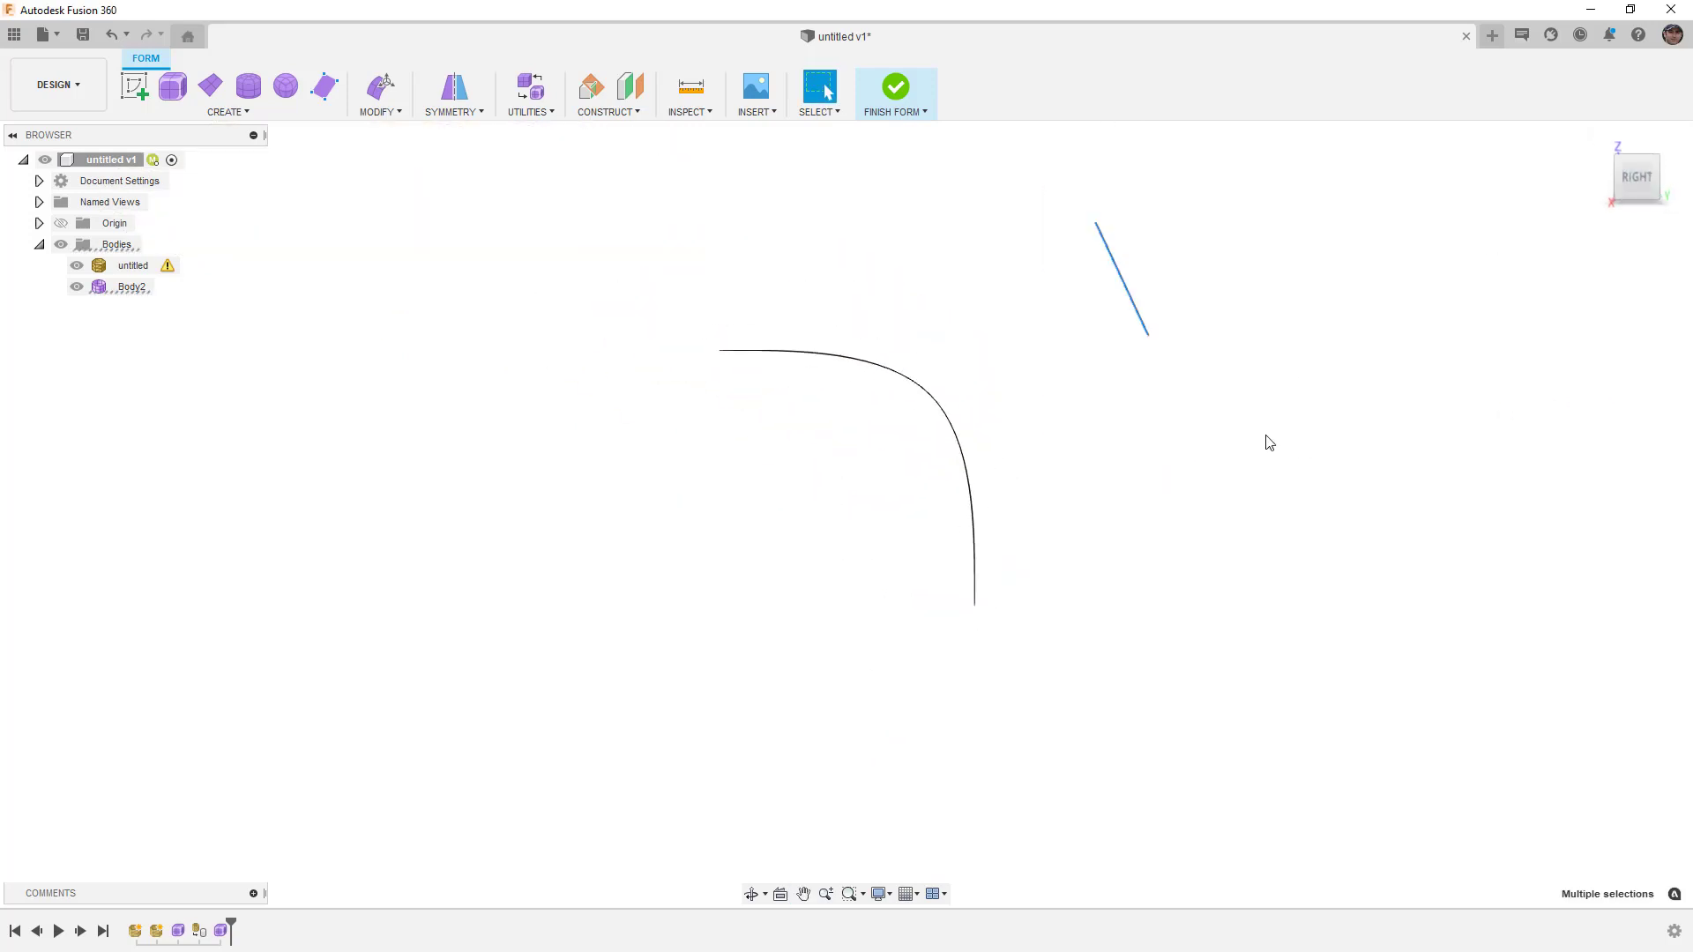
pyautogui.click(380, 86)
pyautogui.moveTo(1143, 252); pyautogui.dragTo(974, 381)
pyautogui.scroll(5, 975, 381)
pyautogui.click(911, 405)
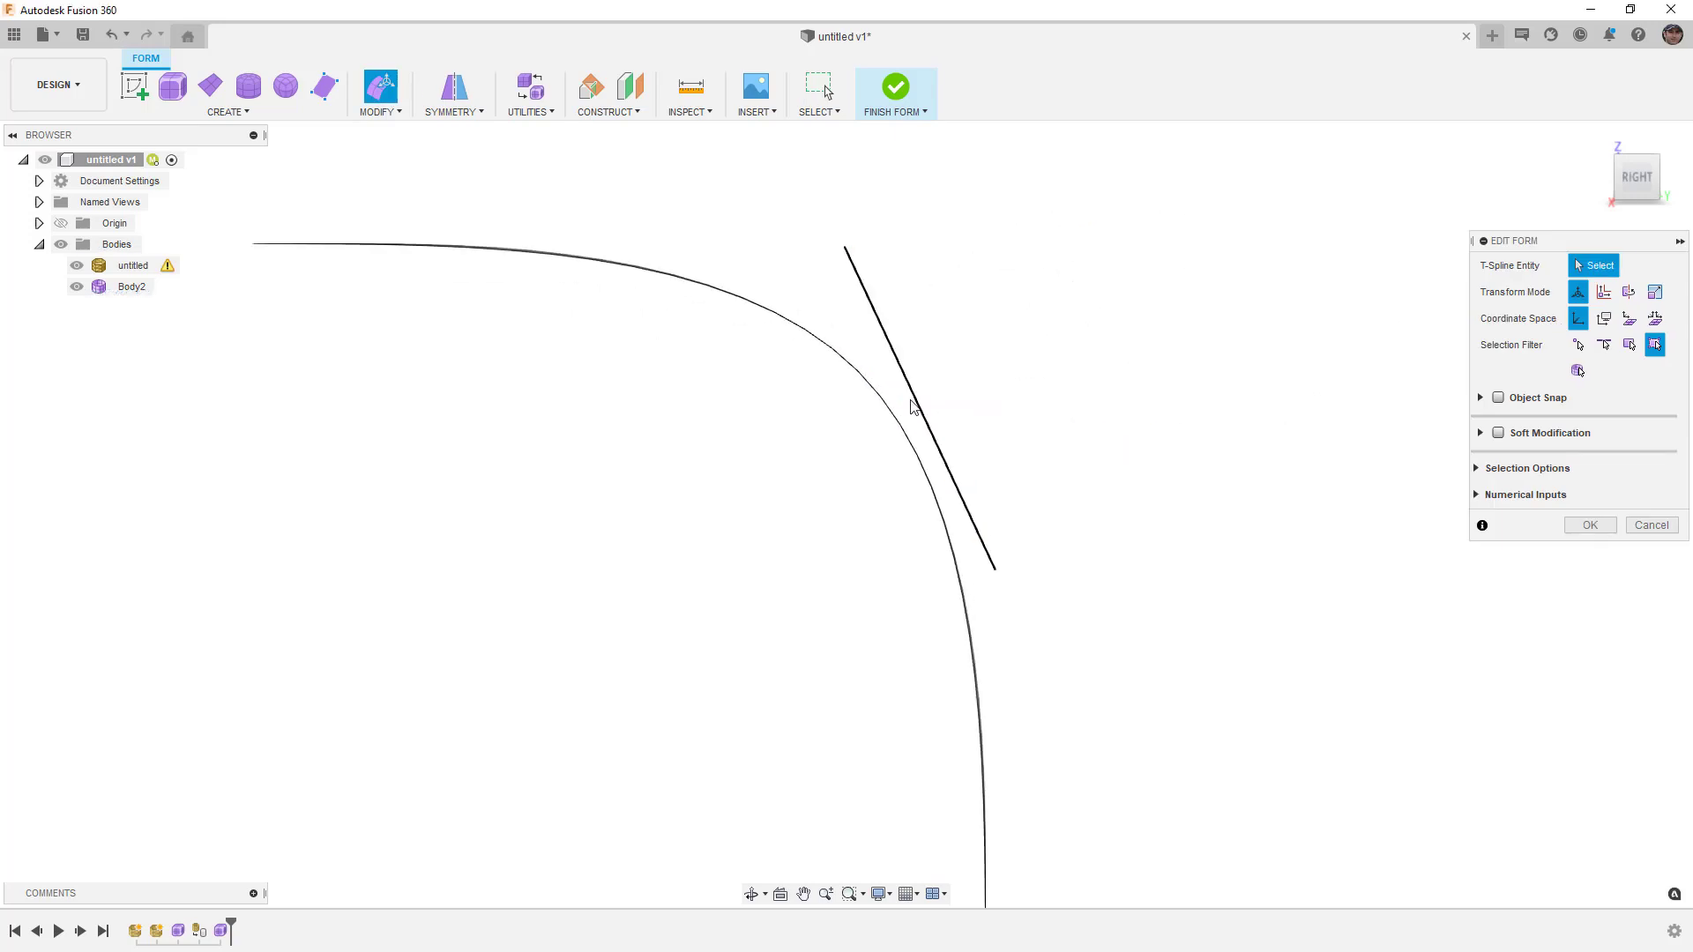
# Shift the plane's two upper end edges toward the mesh curve and pull all nine vertices onto the mesh
pyautogui.click(845, 247)
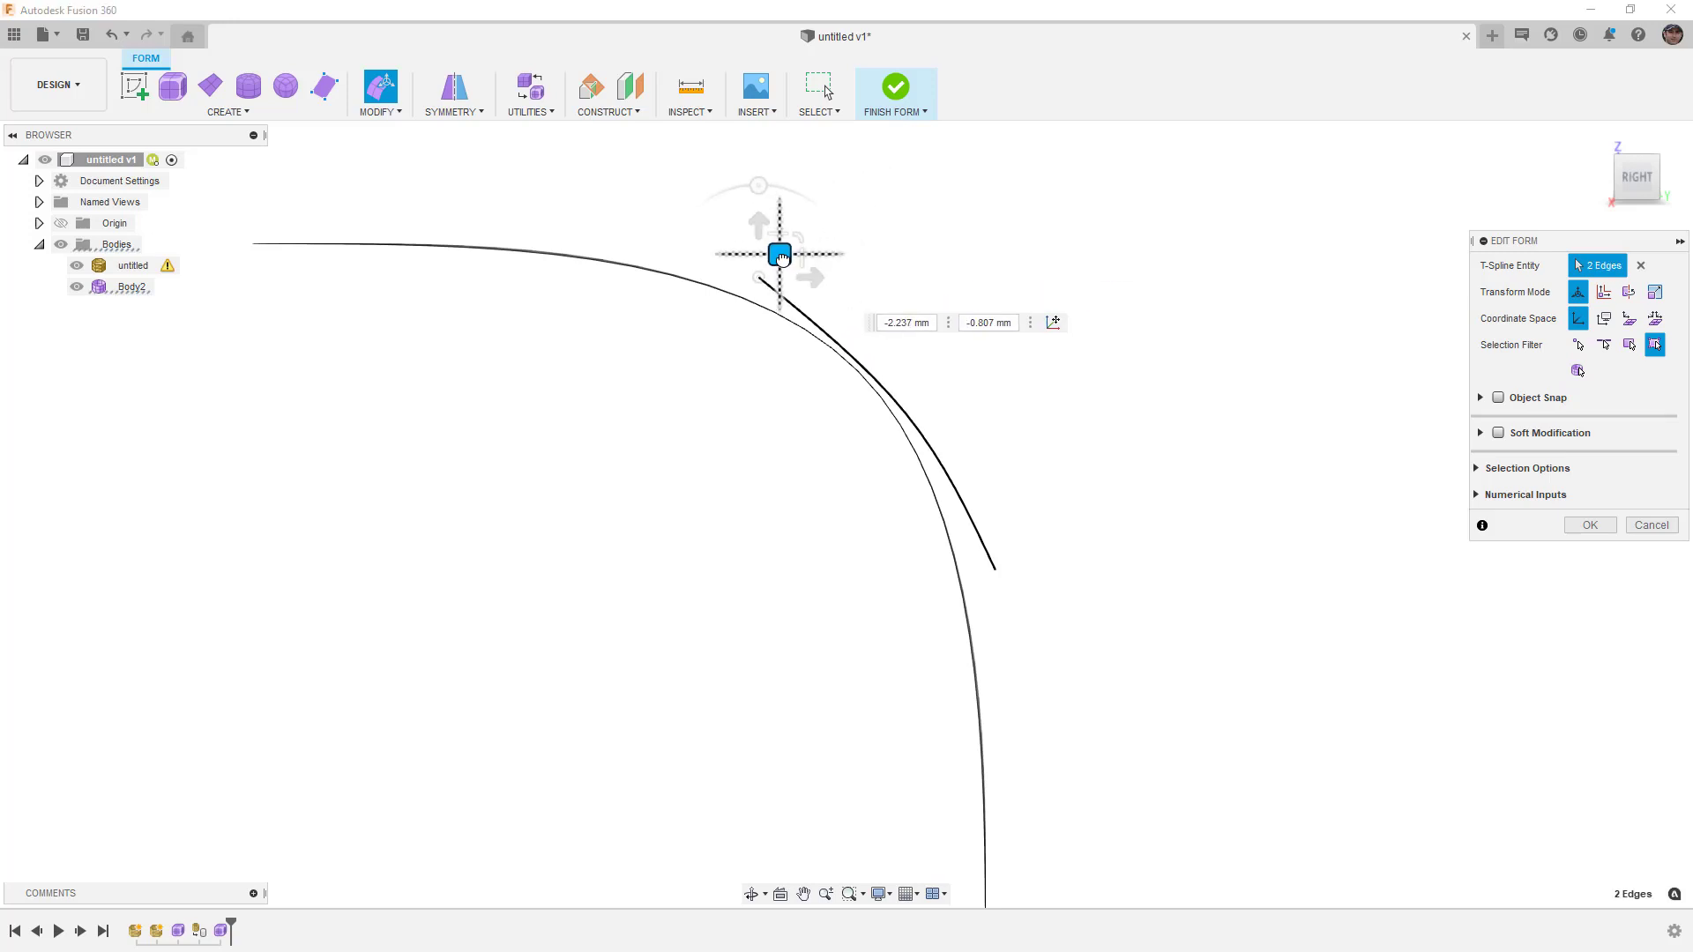
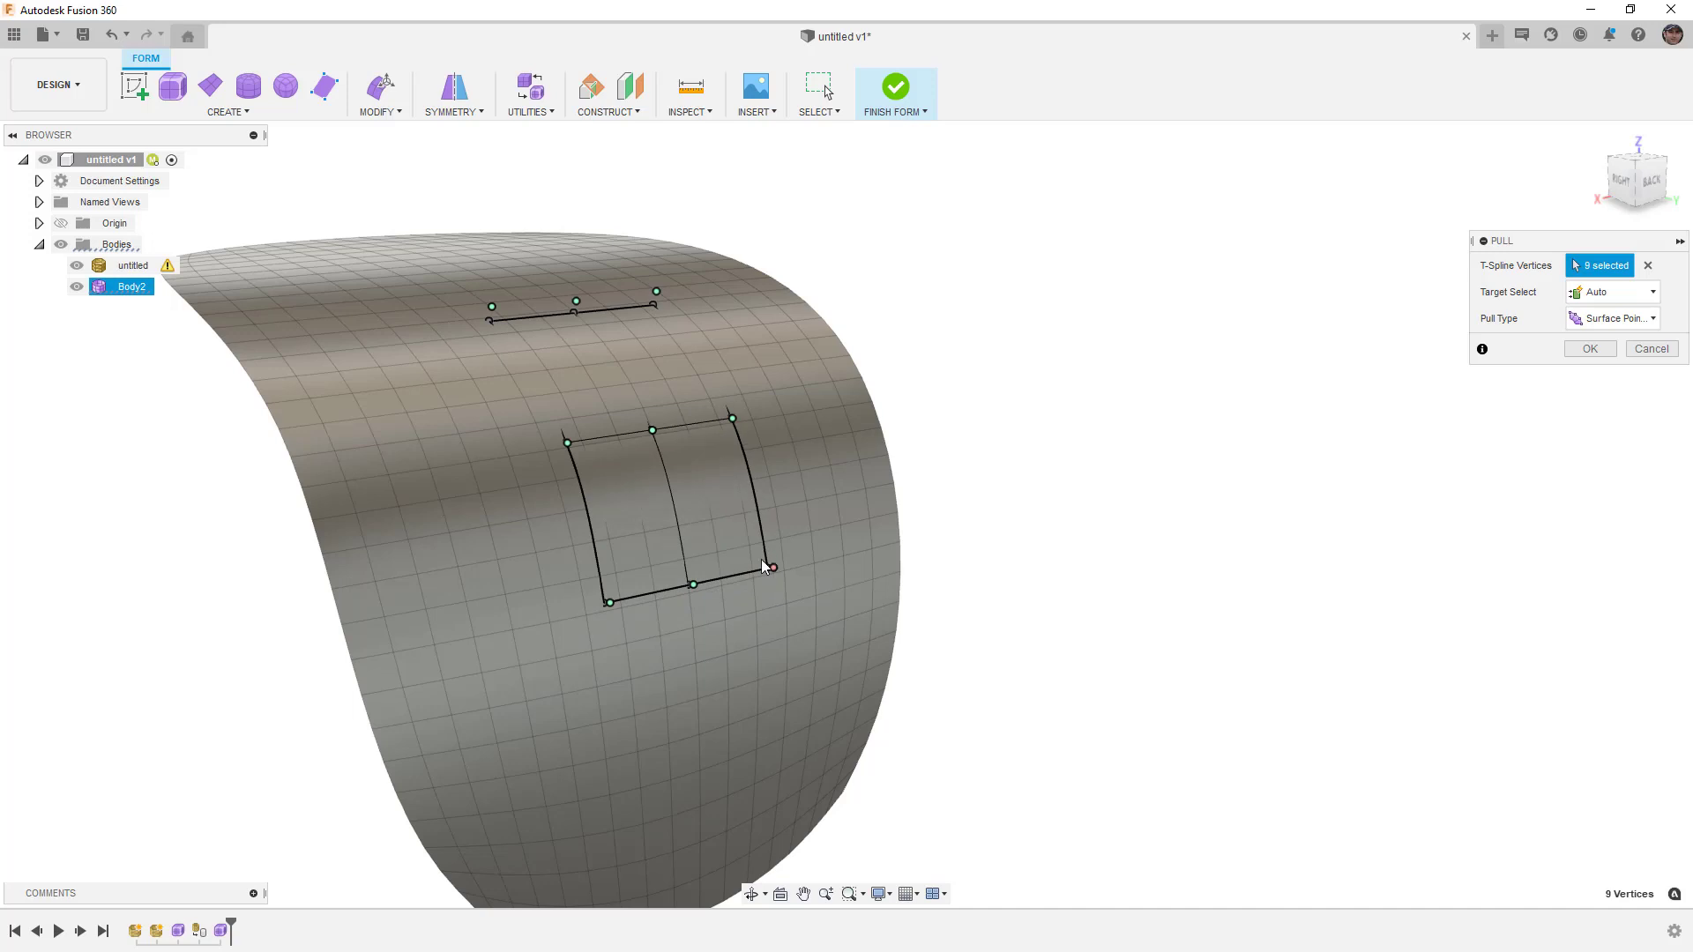
pyautogui.keyDown('shift'); pyautogui.moveTo(565, 545); pyautogui.dragTo(787, 449, button='middle'); pyautogui.keyUp('shift')
pyautogui.click(1589, 348)
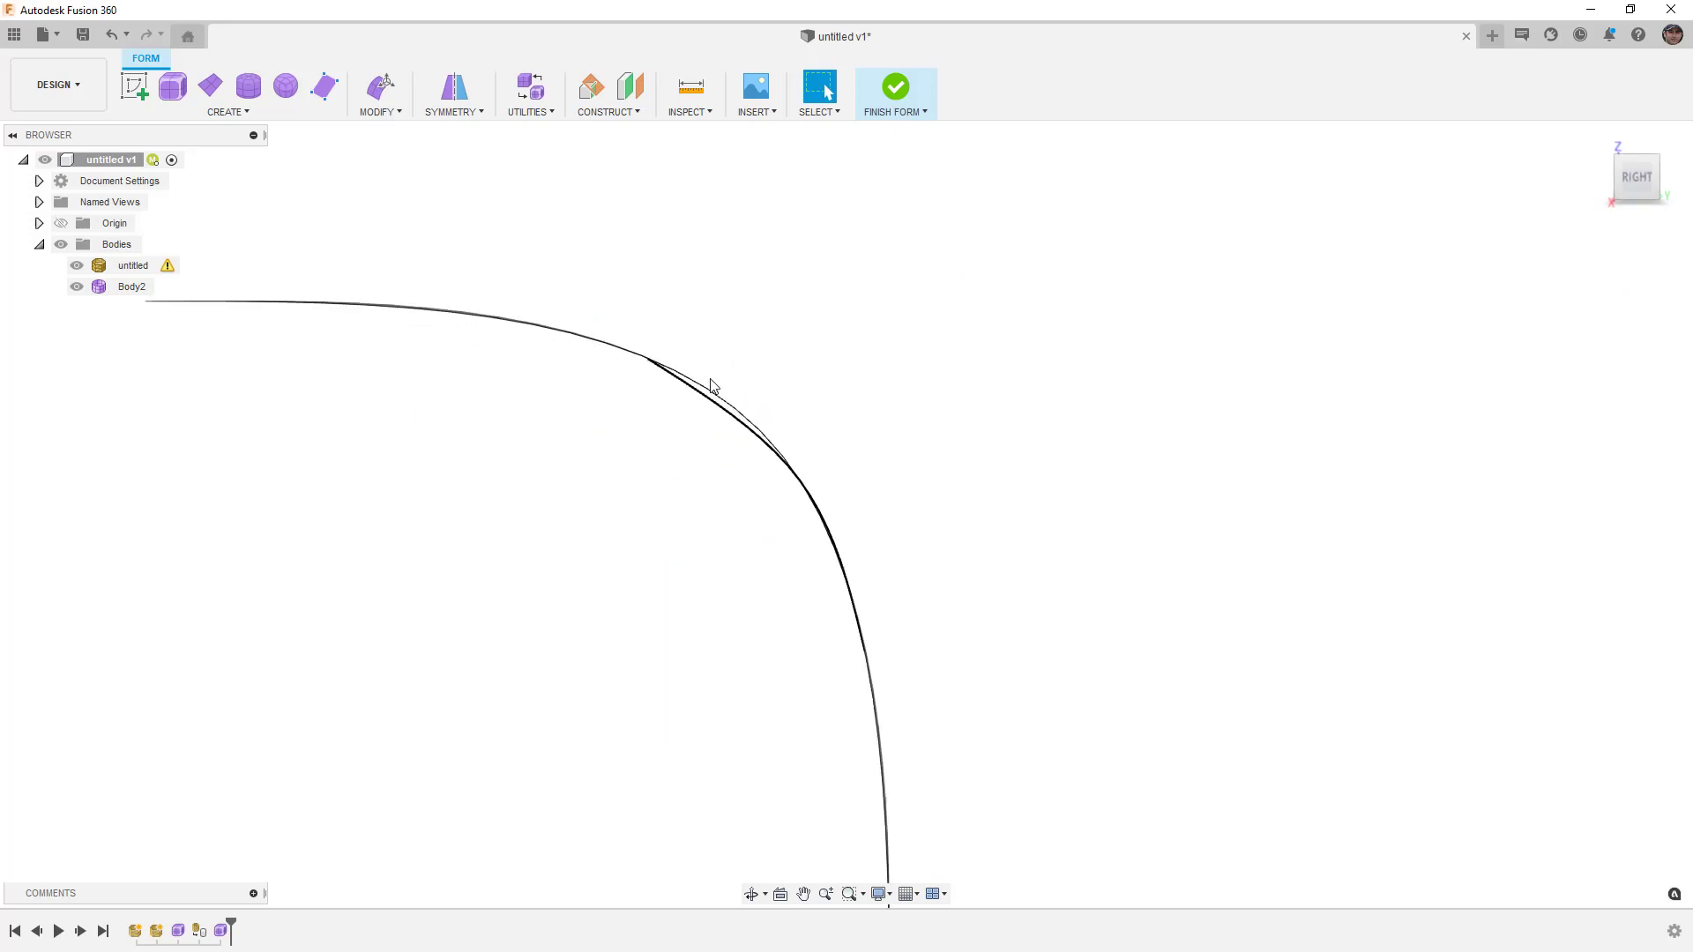
# Reposition the patch's two upper end edges with Edit Form to make the patch follow the mesh's curved profile
pyautogui.click(380, 86)
pyautogui.click(641, 362)
pyautogui.moveTo(670, 335)
pyautogui.mouseDown()
pyautogui.moveTo(766, 356)
pyautogui.moveTo(778, 389)
pyautogui.moveTo(763, 375)
pyautogui.mouseUp()
pyautogui.keyDown('shift'); pyautogui.moveTo(744, 476); pyautogui.dragTo(679, 467, button='middle'); pyautogui.keyUp('shift')
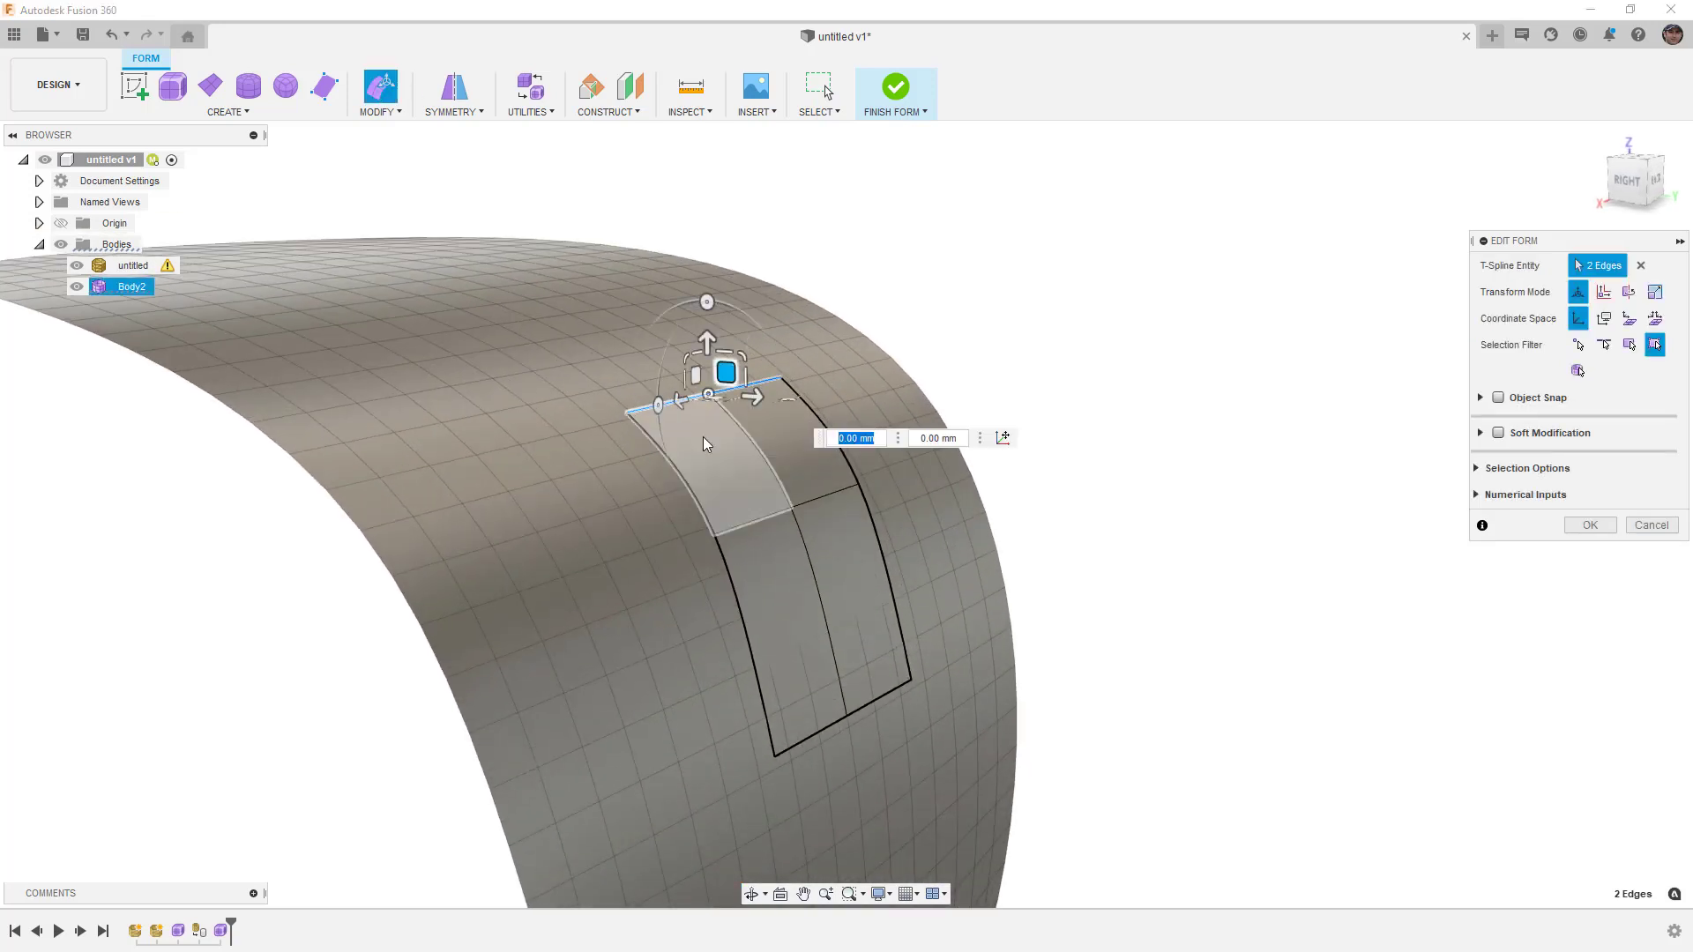
pyautogui.click(985, 352)
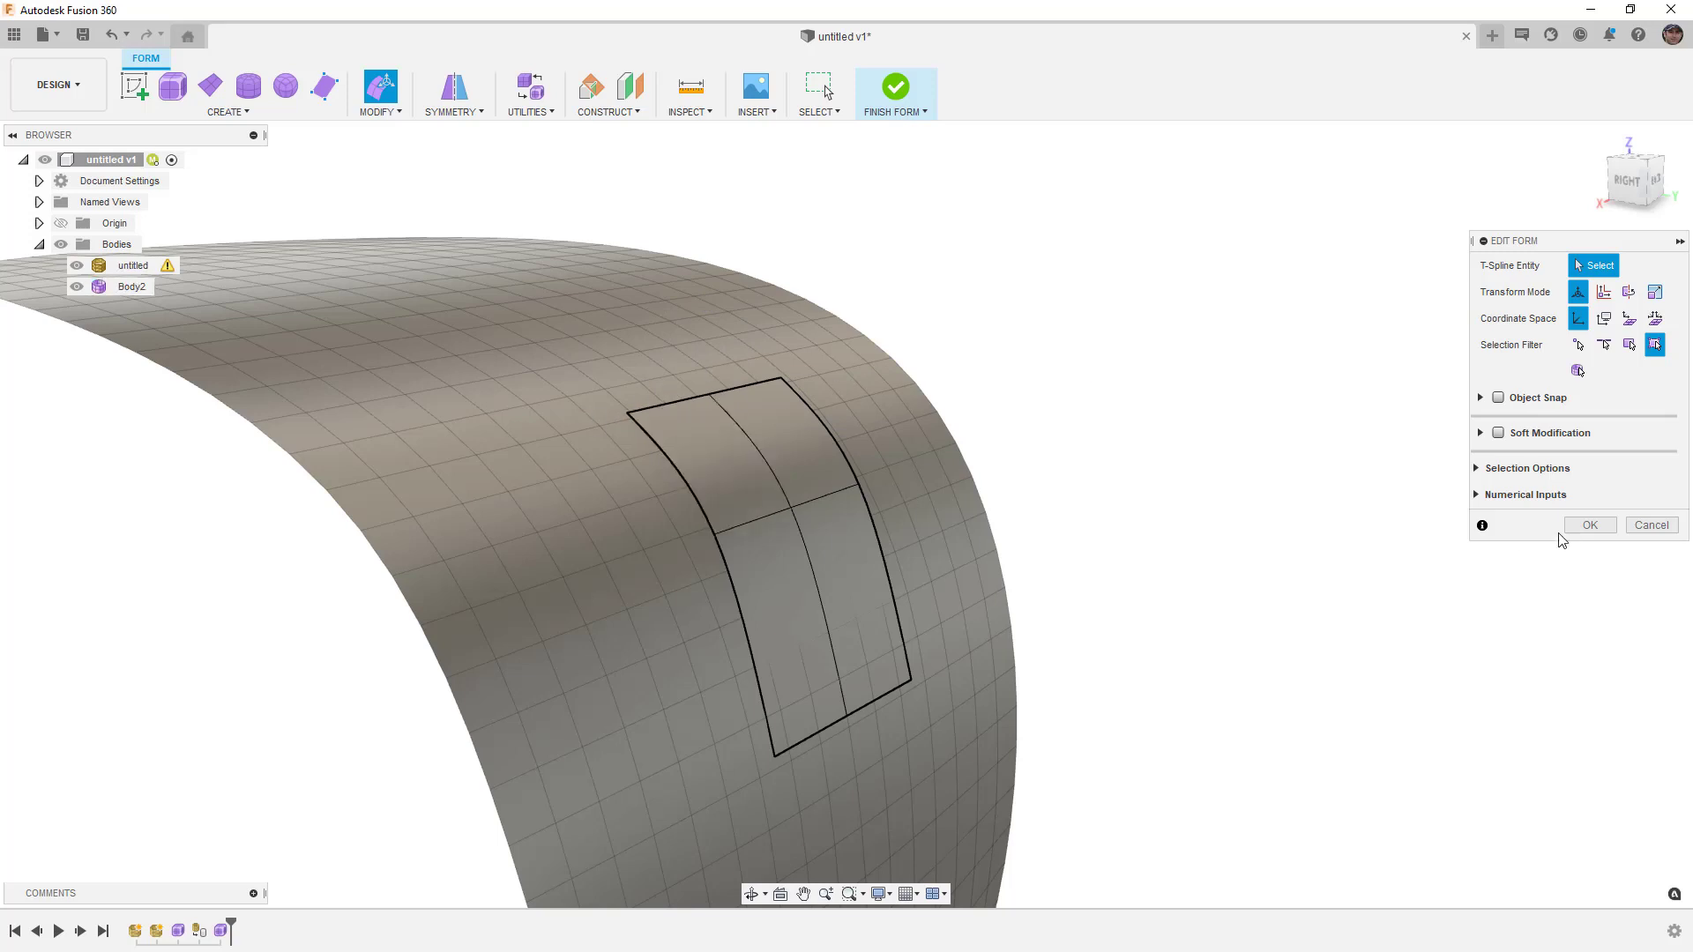
pyautogui.click(1589, 525)
# Draw a four-sided T-Spline face on the mesh above the existing patch, with Object Snap enabled in the Face tool
pyautogui.keyDown('shift'); pyautogui.moveTo(903, 541); pyautogui.dragTo(799, 506, button='middle'); pyautogui.keyUp('shift')
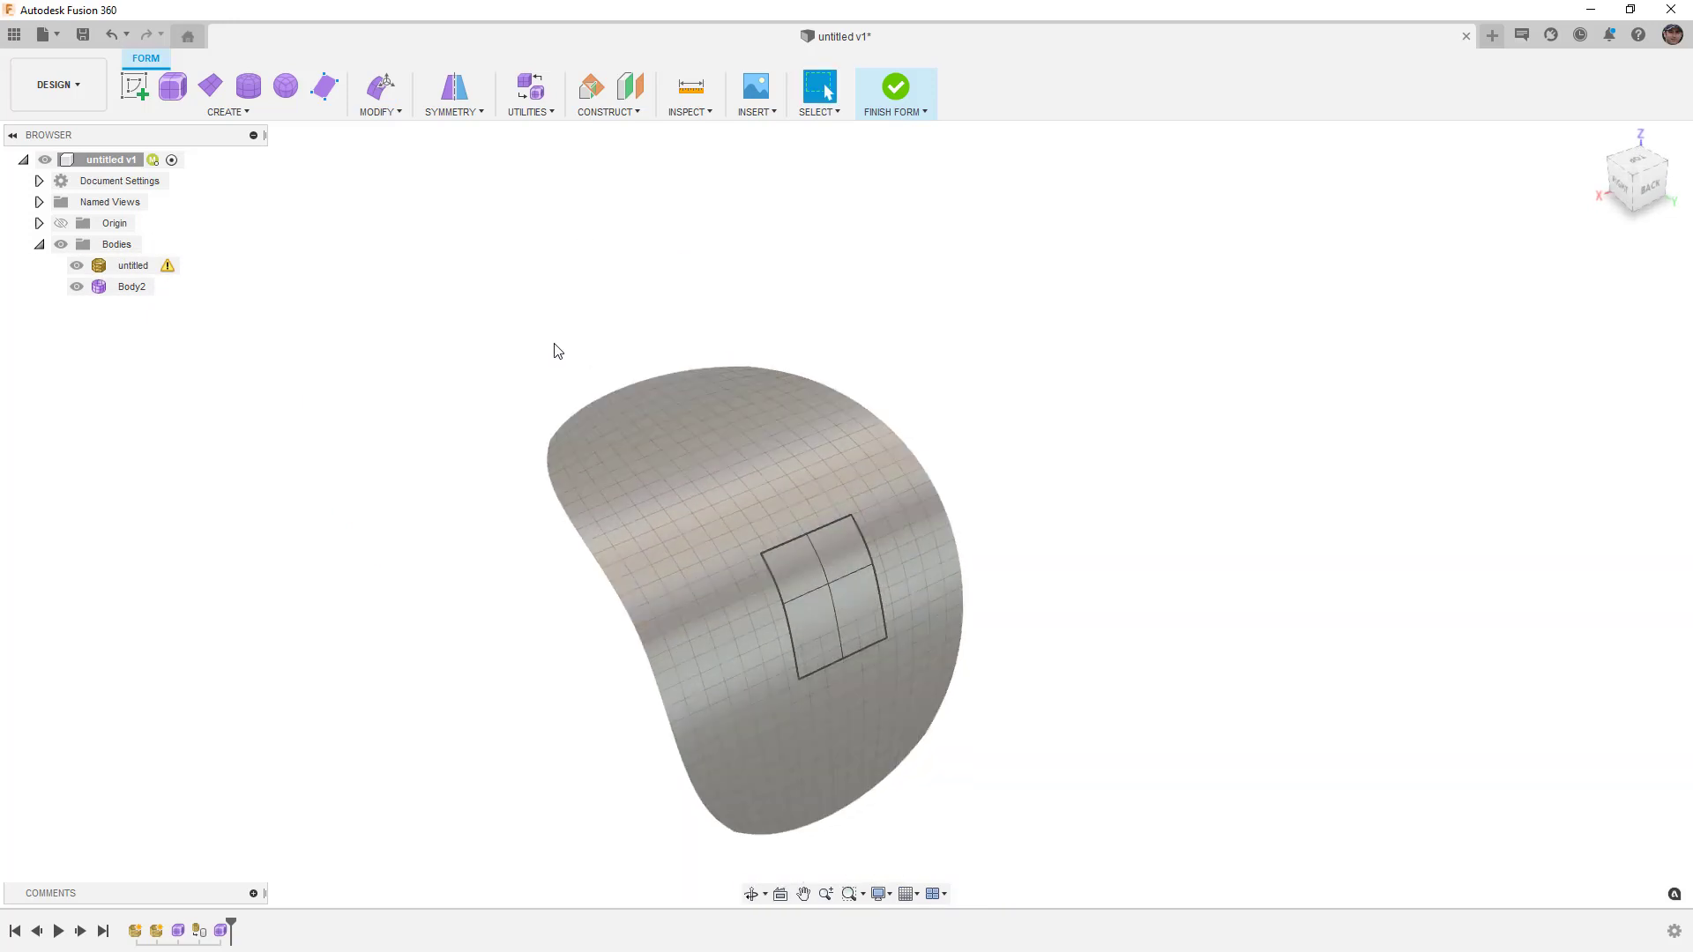
pyautogui.click(326, 89)
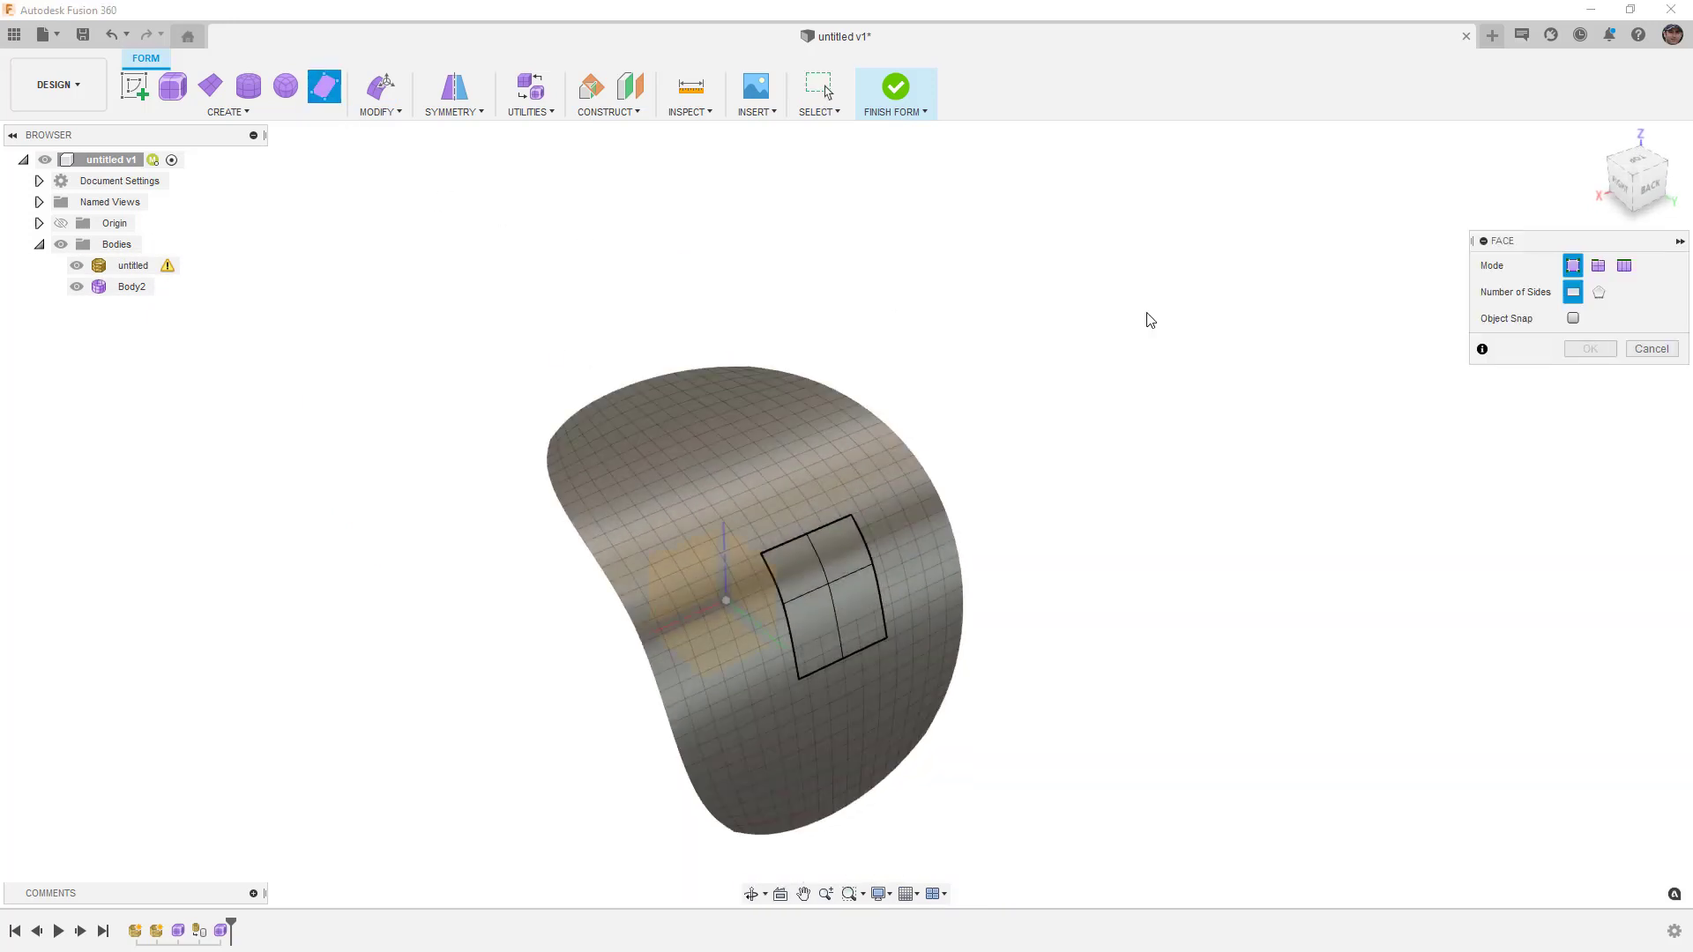
pyautogui.click(1573, 318)
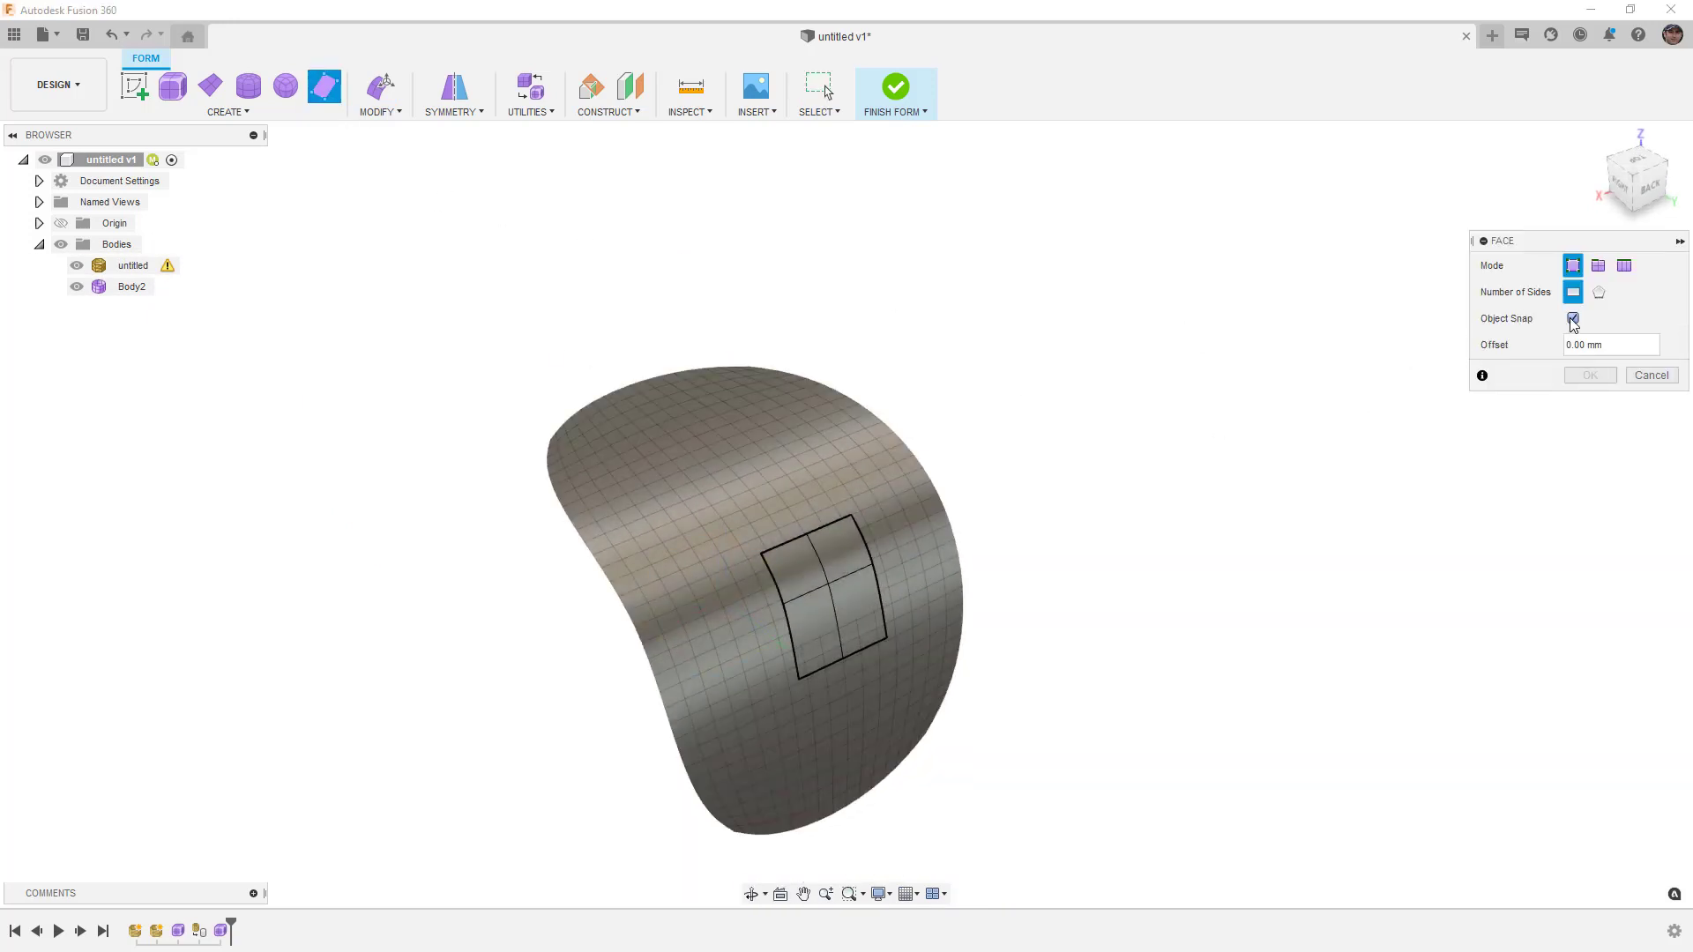
pyautogui.click(709, 474)
pyautogui.click(743, 457)
pyautogui.click(766, 492)
pyautogui.click(730, 509)
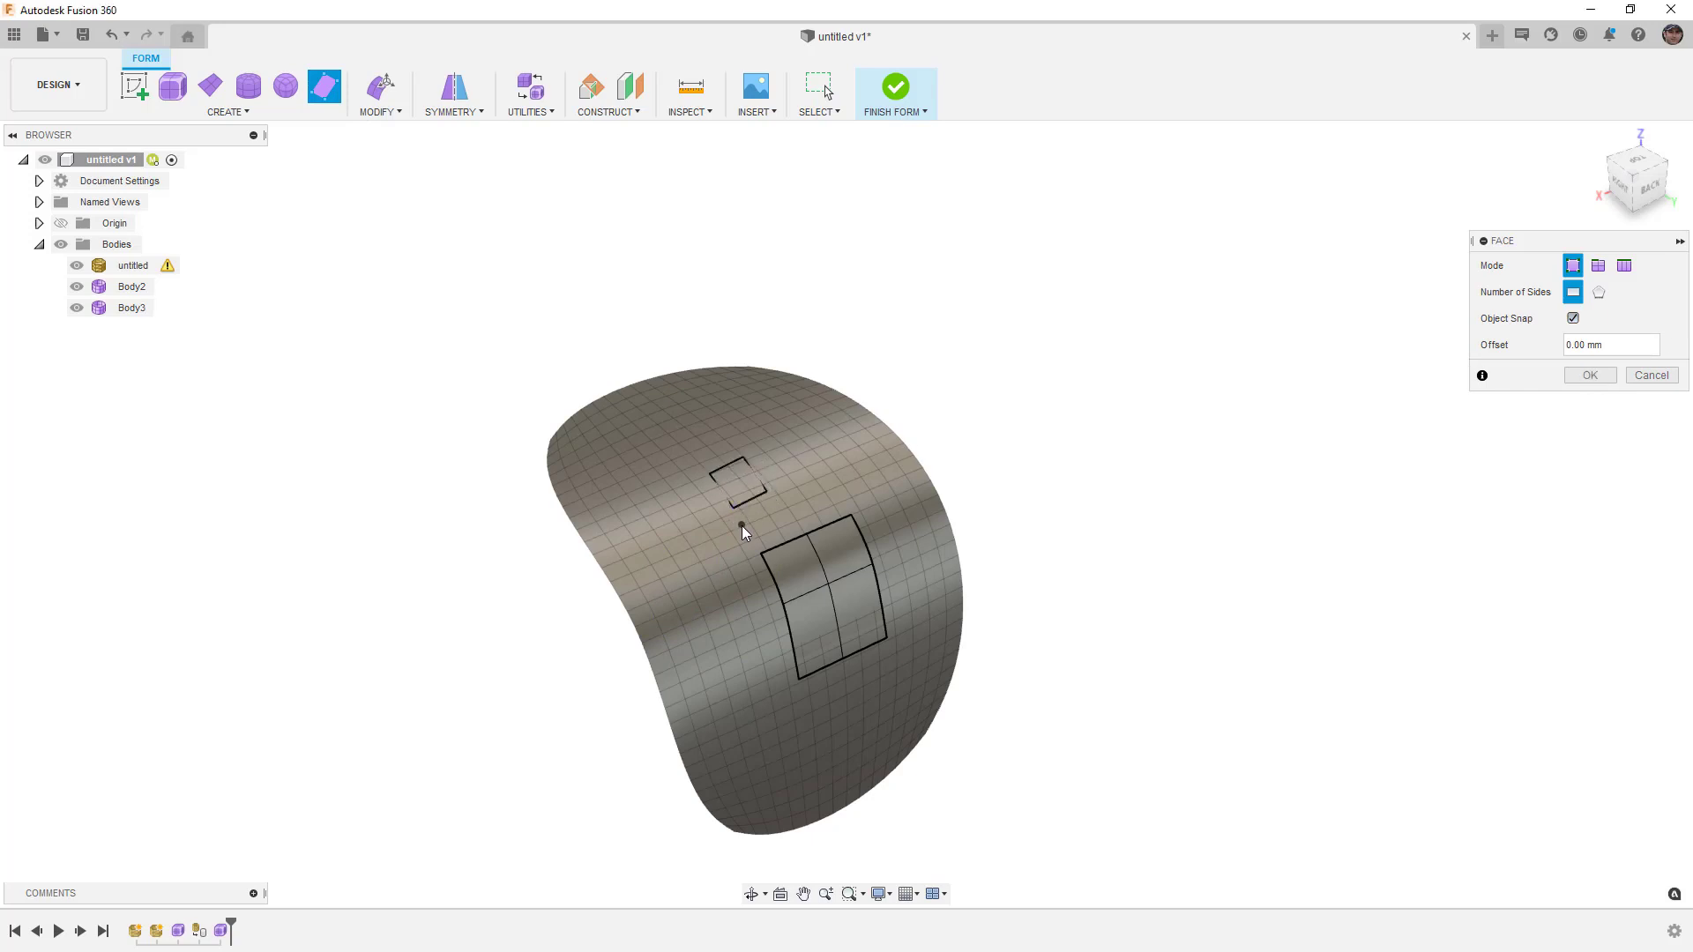
# Add three adjoining four-sided faces to the first snapped face, forming a two-by-two block on the mesh
pyautogui.click(730, 508)
pyautogui.click(750, 538)
pyautogui.click(800, 517)
pyautogui.click(767, 492)
pyautogui.click(799, 517)
pyautogui.click(835, 505)
pyautogui.click(814, 473)
pyautogui.click(767, 492)
pyautogui.click(742, 457)
pyautogui.click(791, 440)
pyautogui.click(814, 474)
pyautogui.click(768, 491)
# Extend the block with a third row of two snapped faces toward the mesh's upper end
pyautogui.scroll(2, 787, 460)
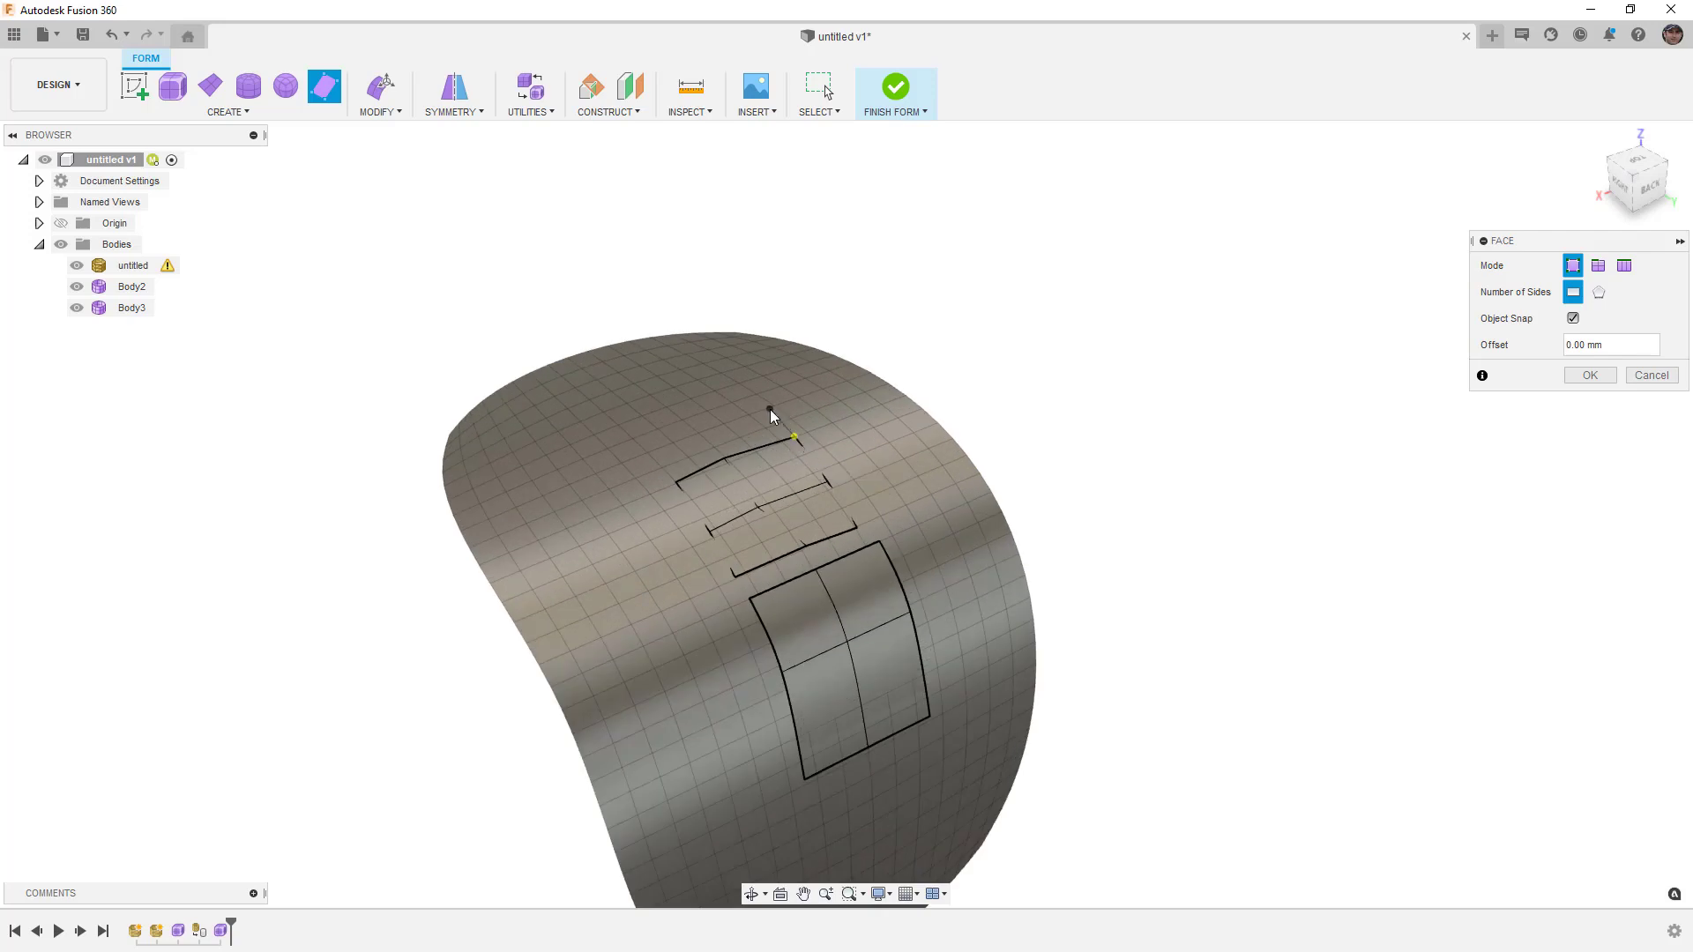
pyautogui.click(765, 407)
pyautogui.click(704, 421)
pyautogui.click(675, 481)
pyautogui.click(645, 438)
pyautogui.click(705, 423)
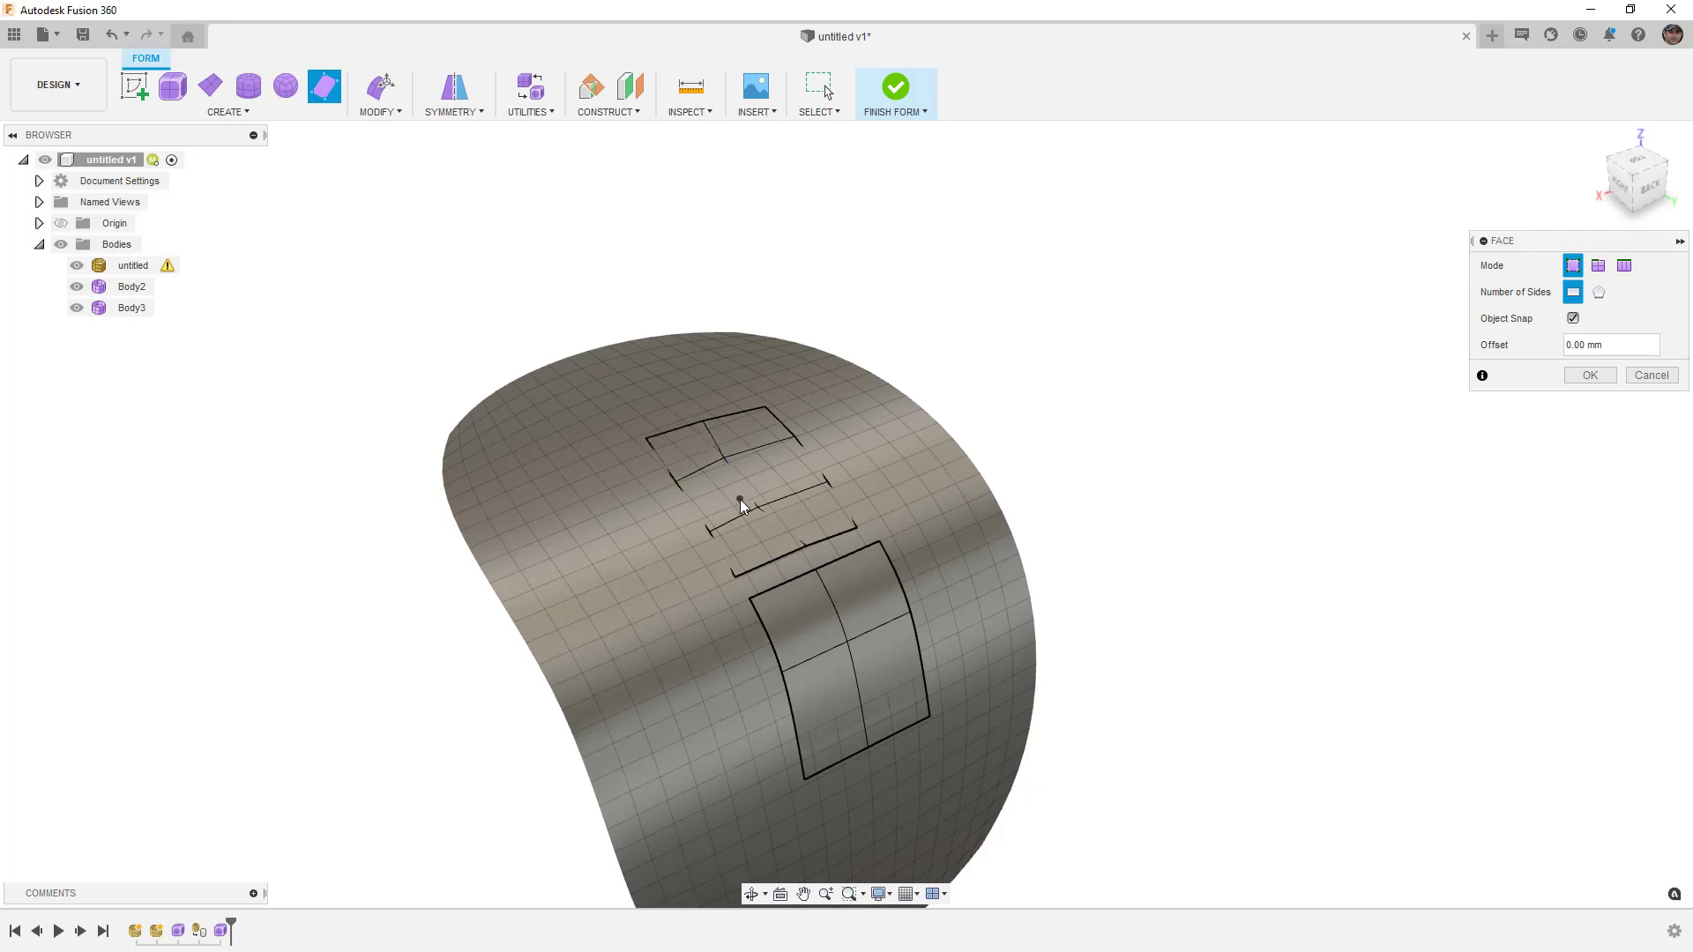
# Start a fourth row by adding two adjoining snapped faces at the upper-left corner of the block
pyautogui.click(645, 438)
pyautogui.click(571, 451)
pyautogui.click(563, 408)
pyautogui.click(624, 391)
pyautogui.click(645, 439)
pyautogui.click(645, 439)
pyautogui.click(702, 422)
pyautogui.click(676, 377)
pyautogui.click(627, 392)
# Complete the fourth row with two more snapped faces continuing toward the mesh's right edge
pyautogui.click(676, 377)
pyautogui.click(745, 366)
pyautogui.click(703, 422)
pyautogui.click(745, 366)
pyautogui.click(810, 353)
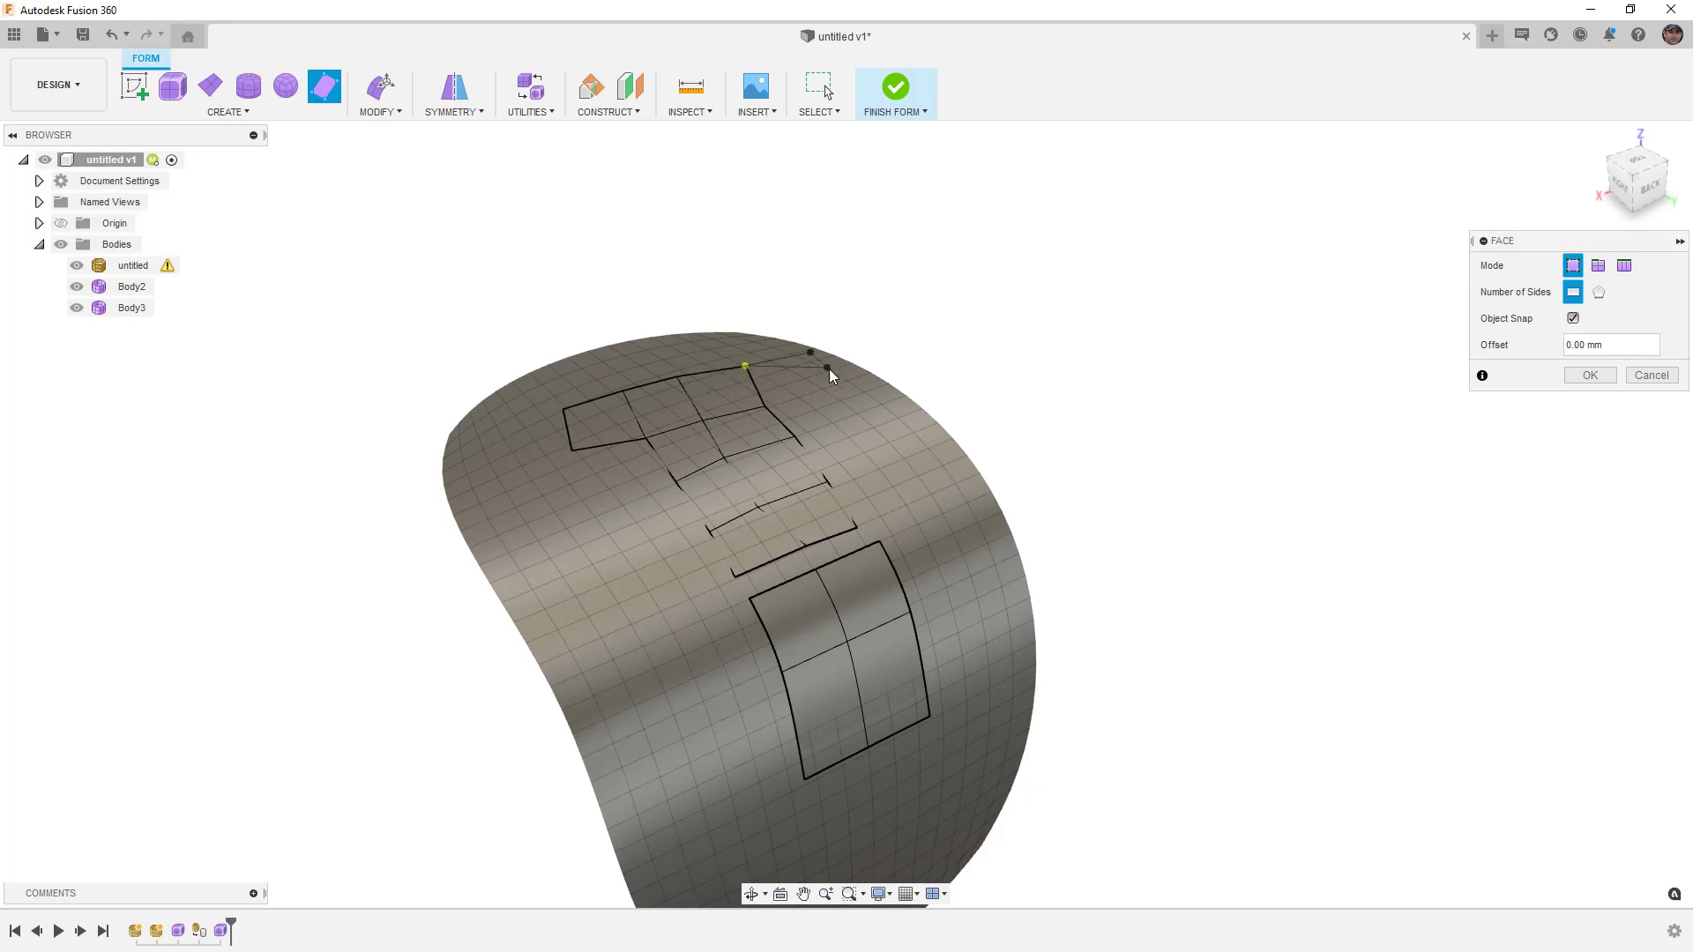
pyautogui.click(851, 389)
pyautogui.click(765, 407)
# Hide Body2 and view the snapped faces on the mesh from several angles, finishing in the Back view
pyautogui.keyDown('shift'); pyautogui.moveTo(807, 508); pyautogui.dragTo(919, 469, button='middle'); pyautogui.keyUp('shift')
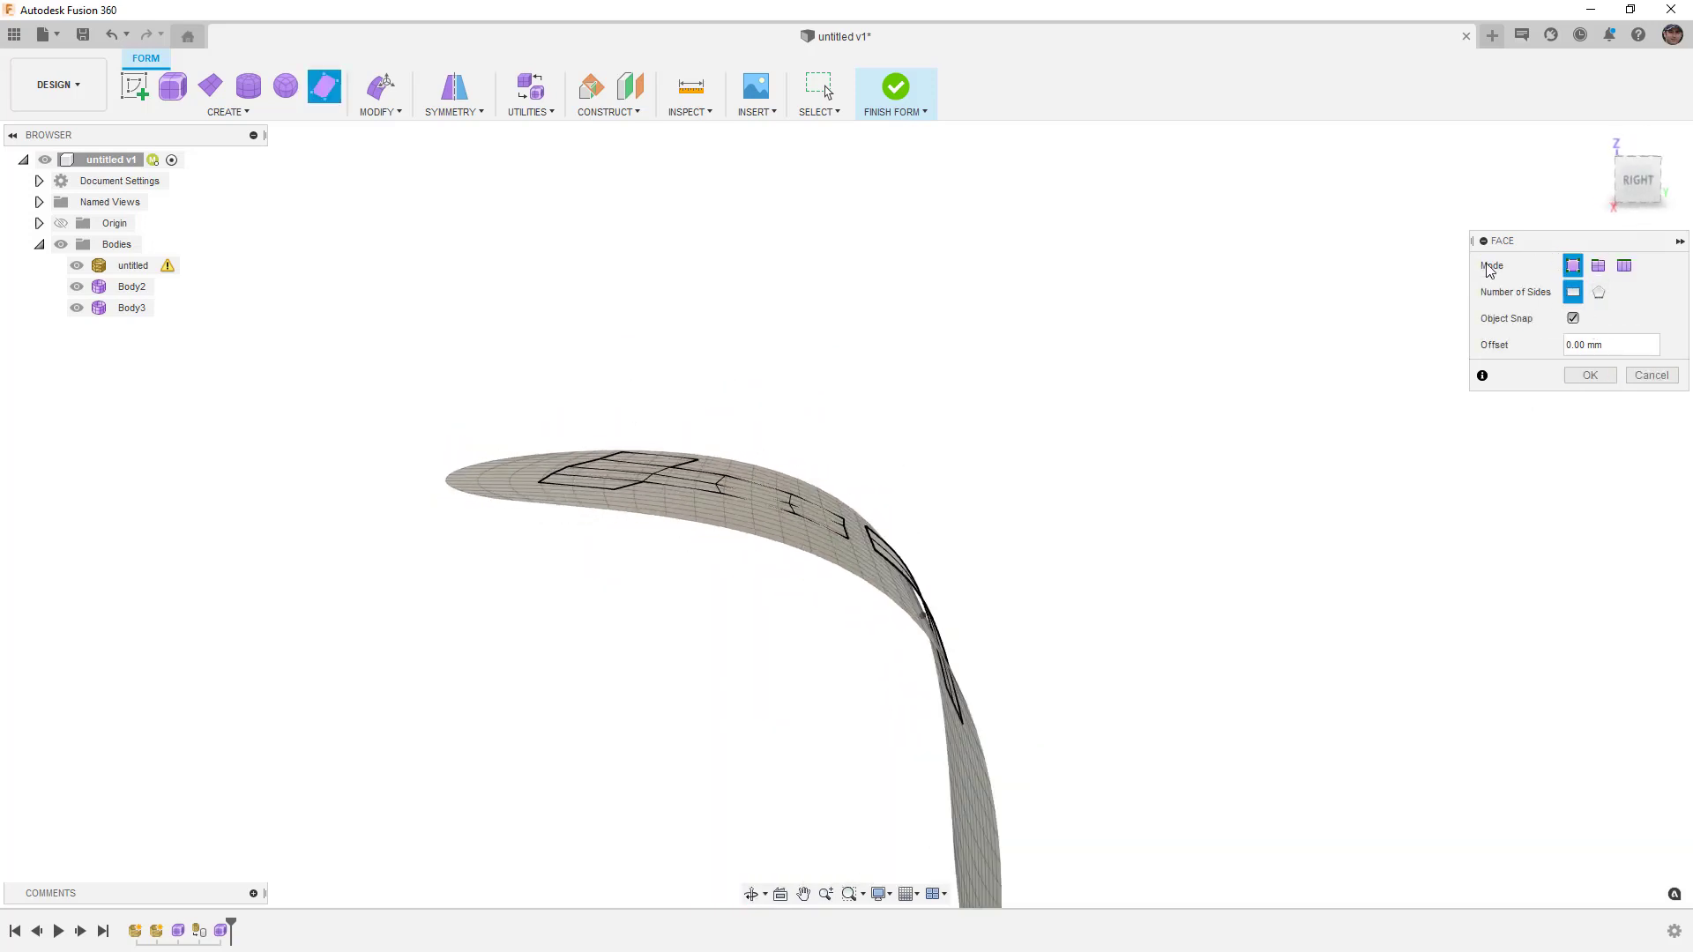
pyautogui.keyDown('shift'); pyautogui.moveTo(1234, 423); pyautogui.dragTo(866, 472, button='middle'); pyautogui.keyUp('shift')
pyautogui.click(77, 287)
pyautogui.scroll(3, 1010, 476)
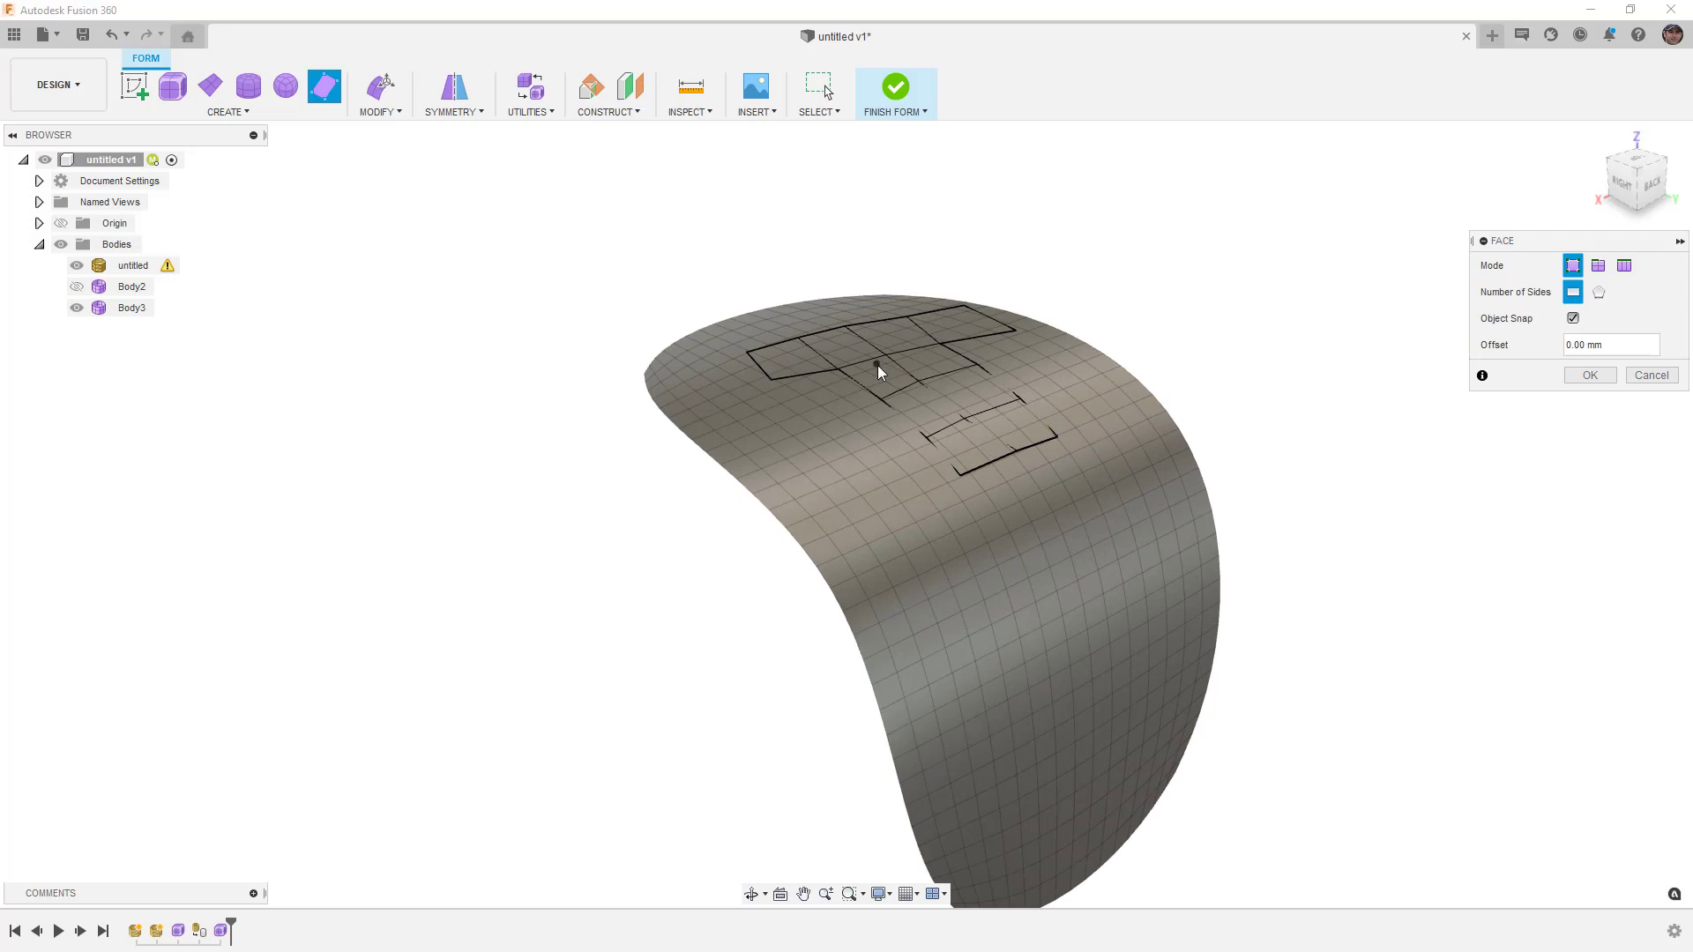
pyautogui.click(1651, 190)
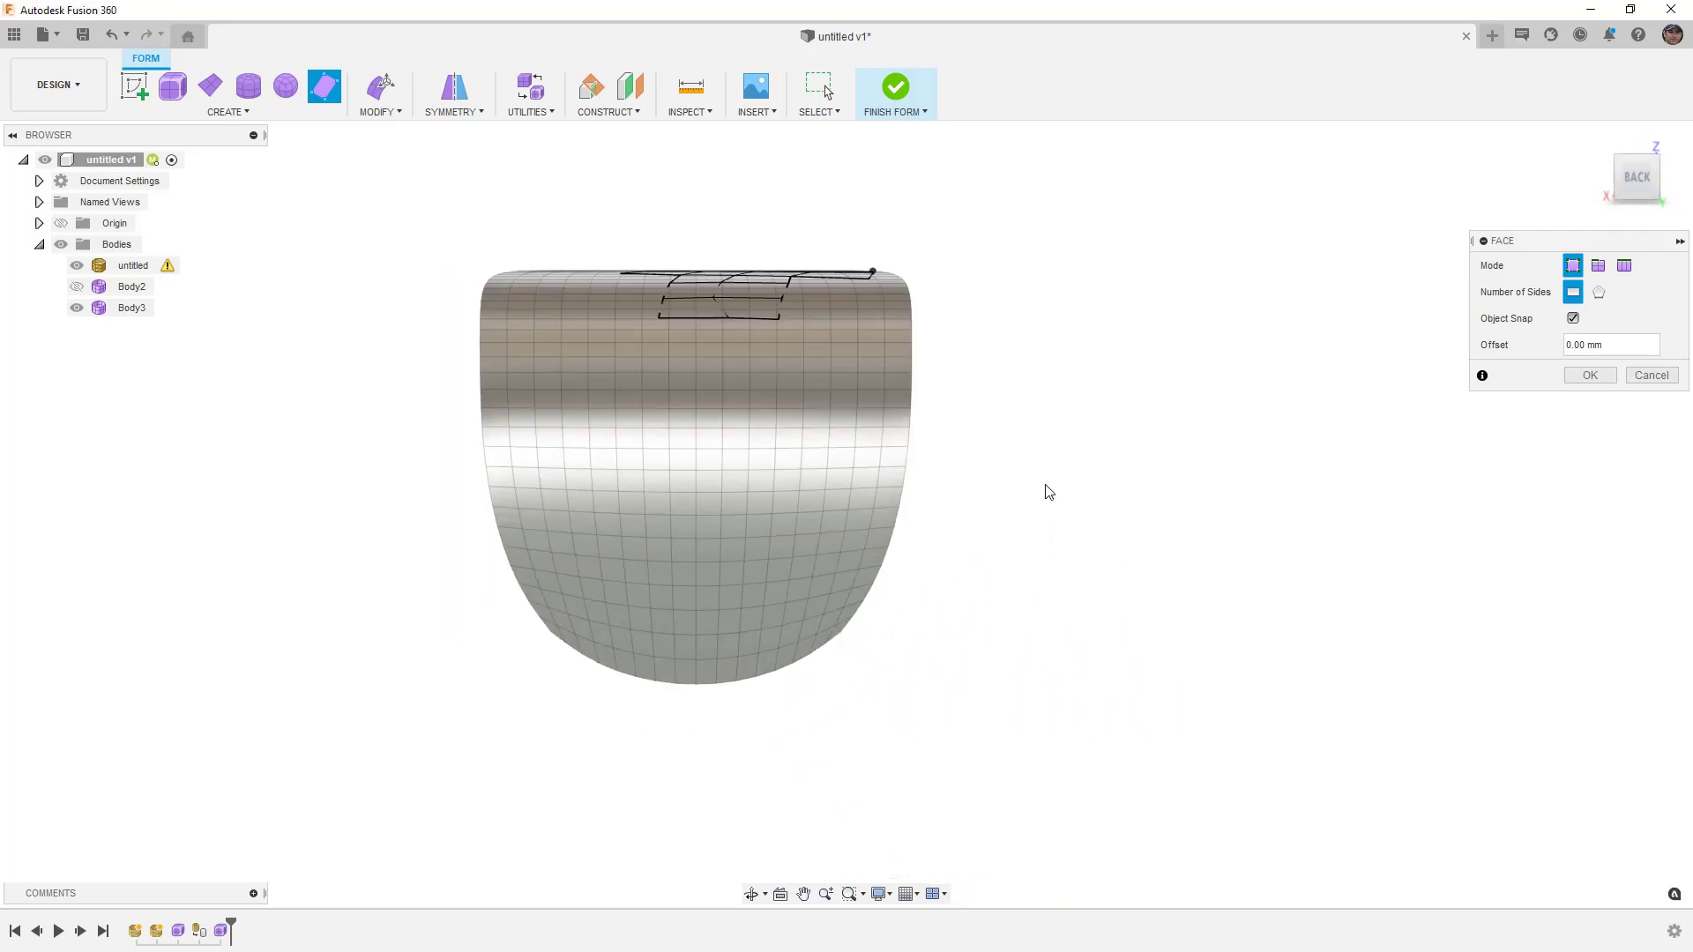
# Accept the snapped faces built so far on the mesh and close the Face command
pyautogui.click(1597, 266)
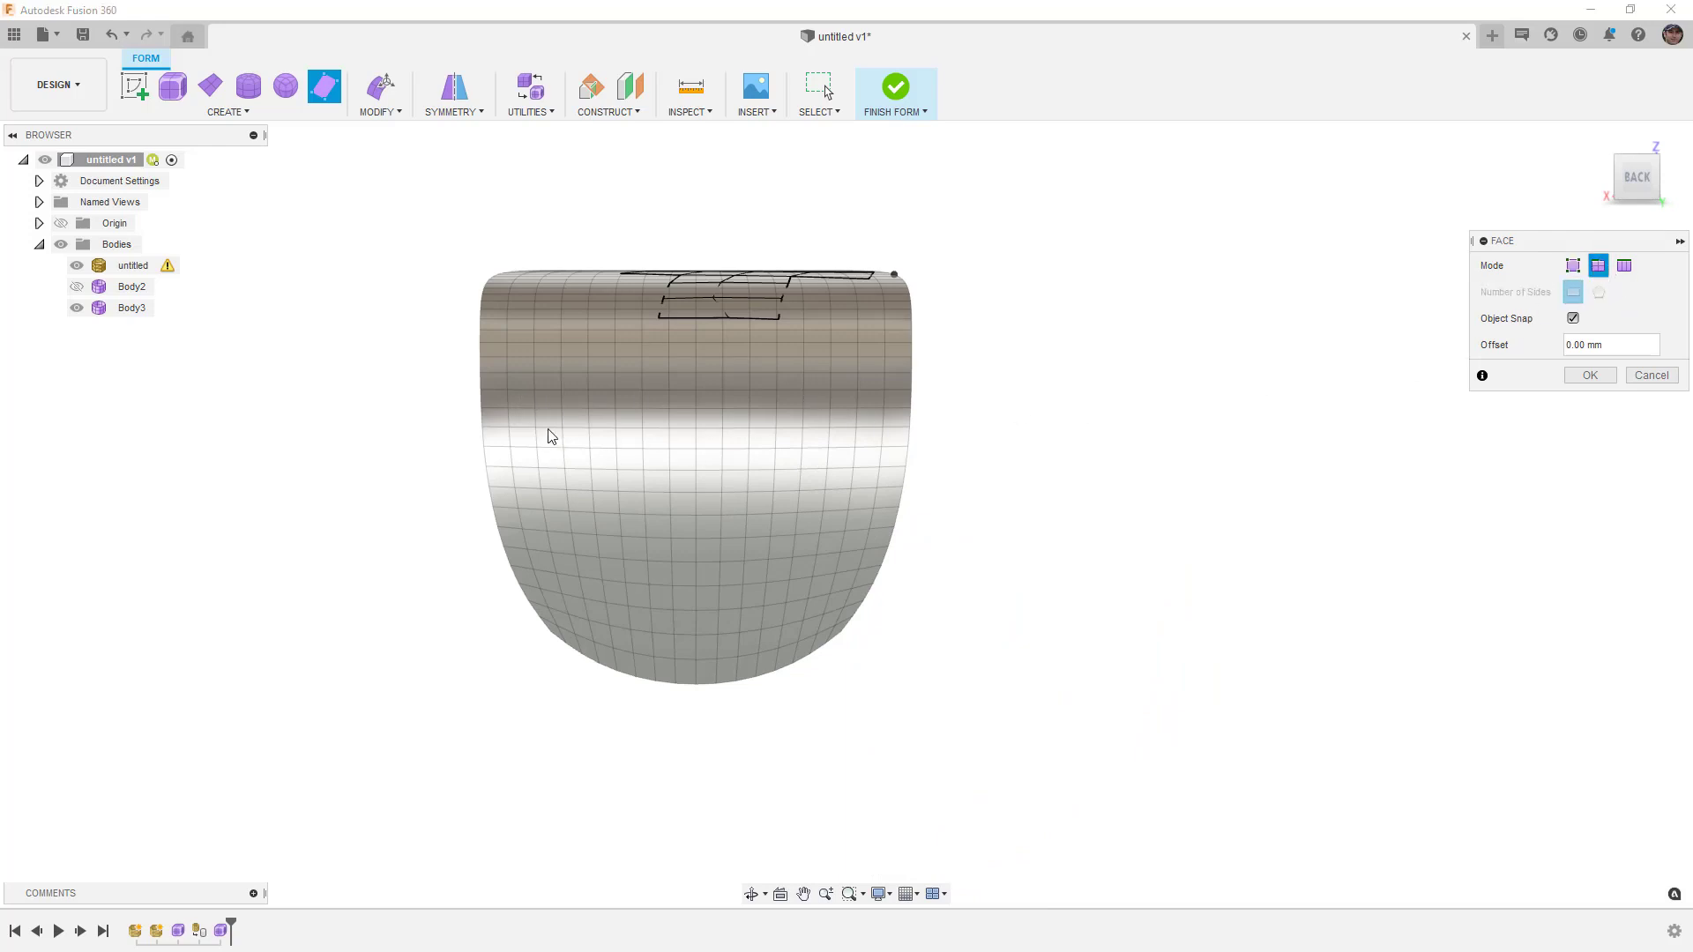
pyautogui.click(1573, 265)
pyautogui.keyDown('shift'); pyautogui.moveTo(685, 398); pyautogui.dragTo(715, 469, button='middle'); pyautogui.keyUp('shift')
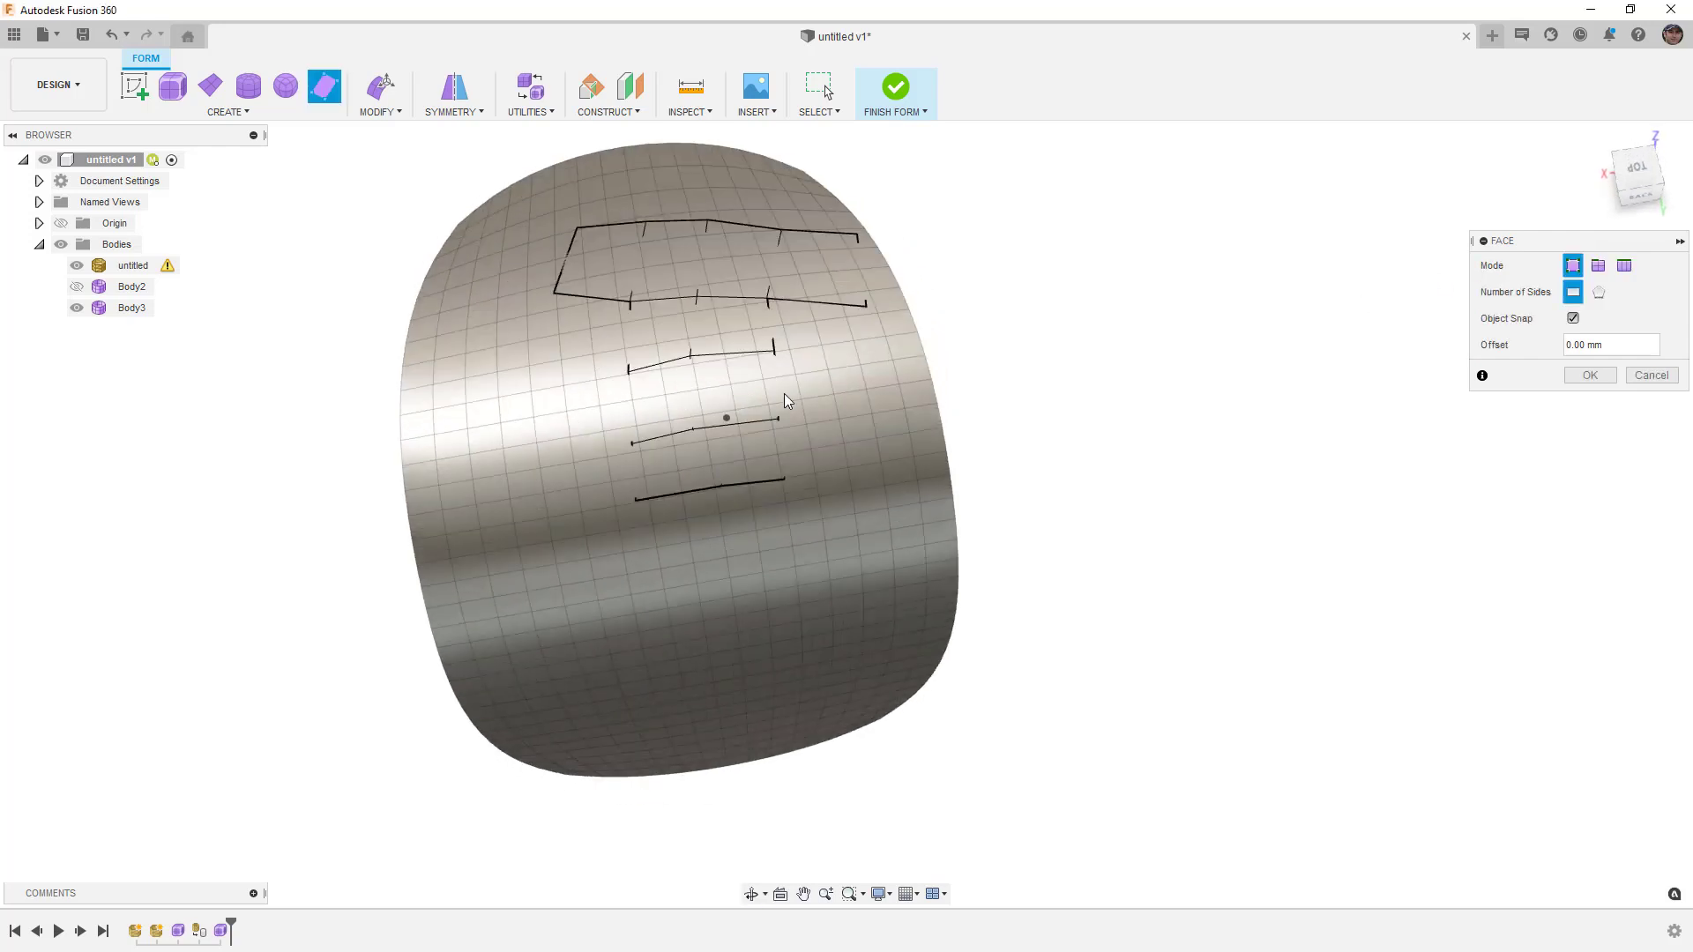
pyautogui.click(1585, 377)
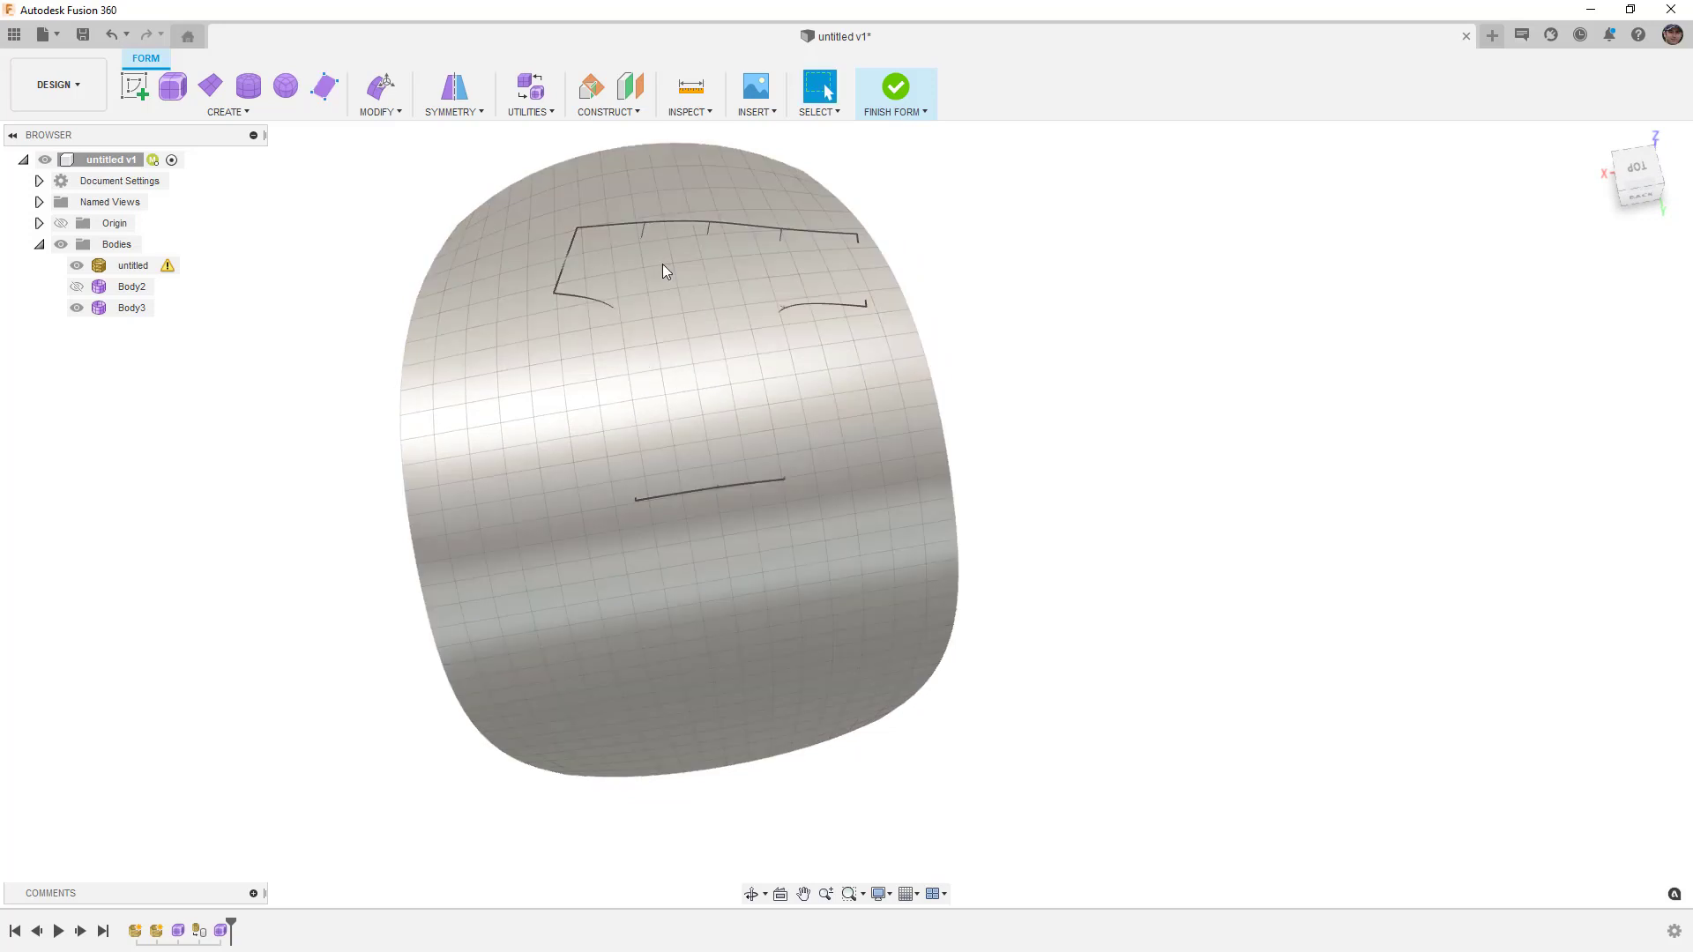
# Restart the Face tool with edge-based mode and object snap on, and add a snapped face below the block's lower edge in the Back view
pyautogui.click(324, 85)
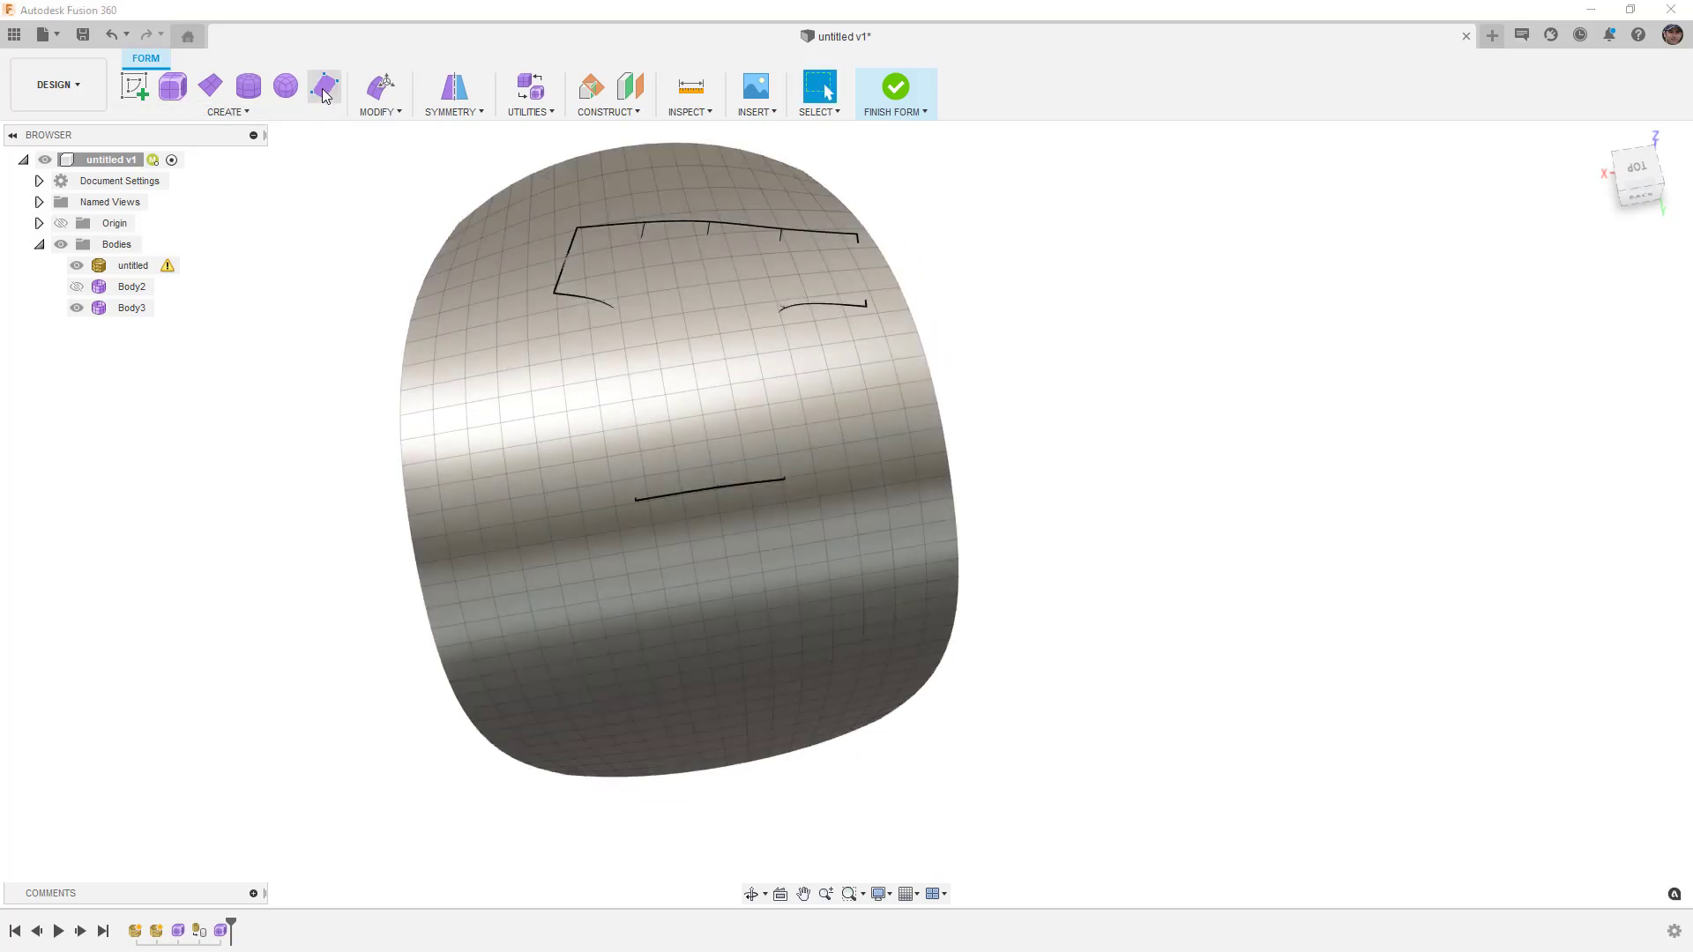
pyautogui.click(1634, 206)
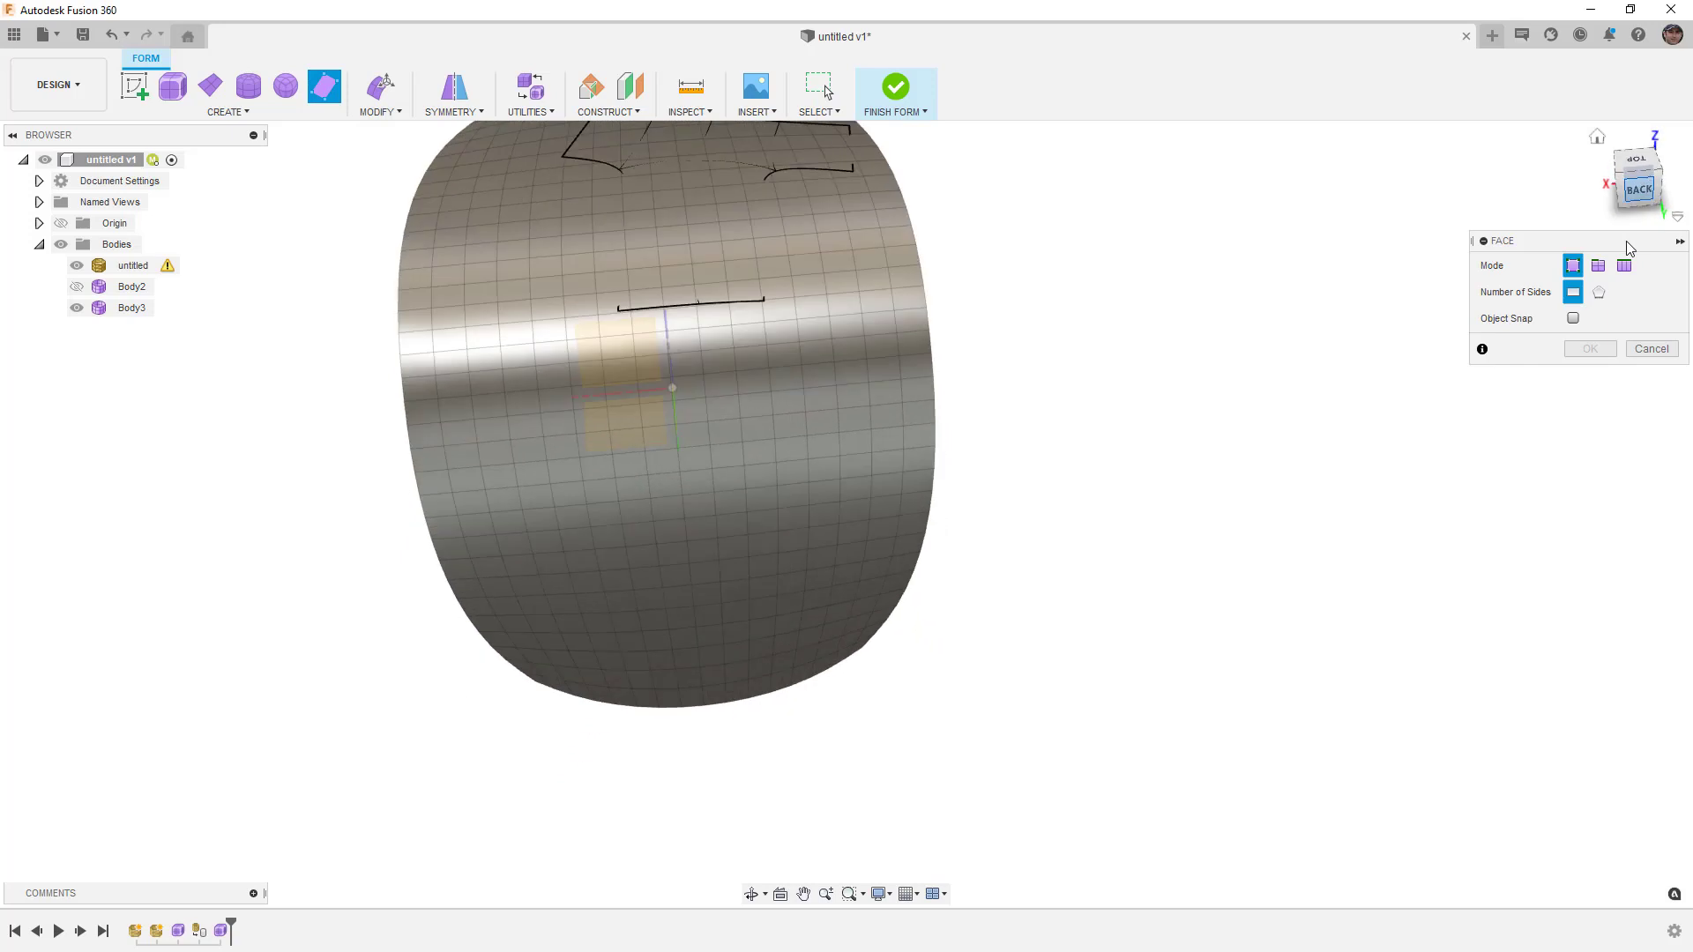
pyautogui.click(1597, 265)
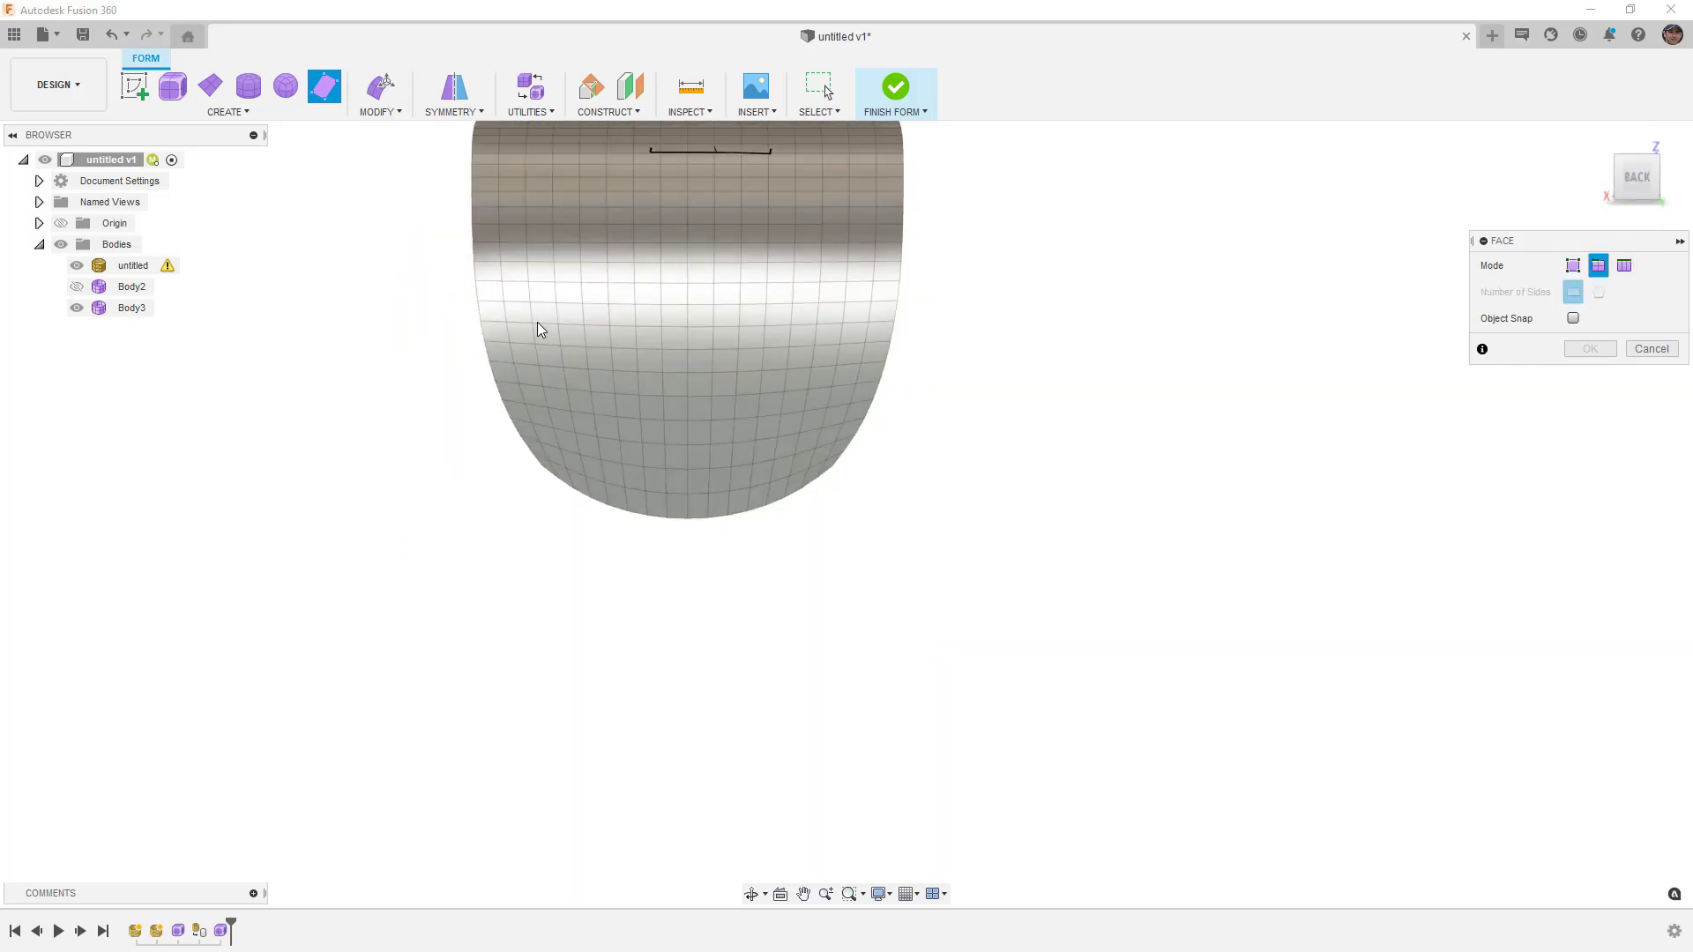
pyautogui.click(1573, 317)
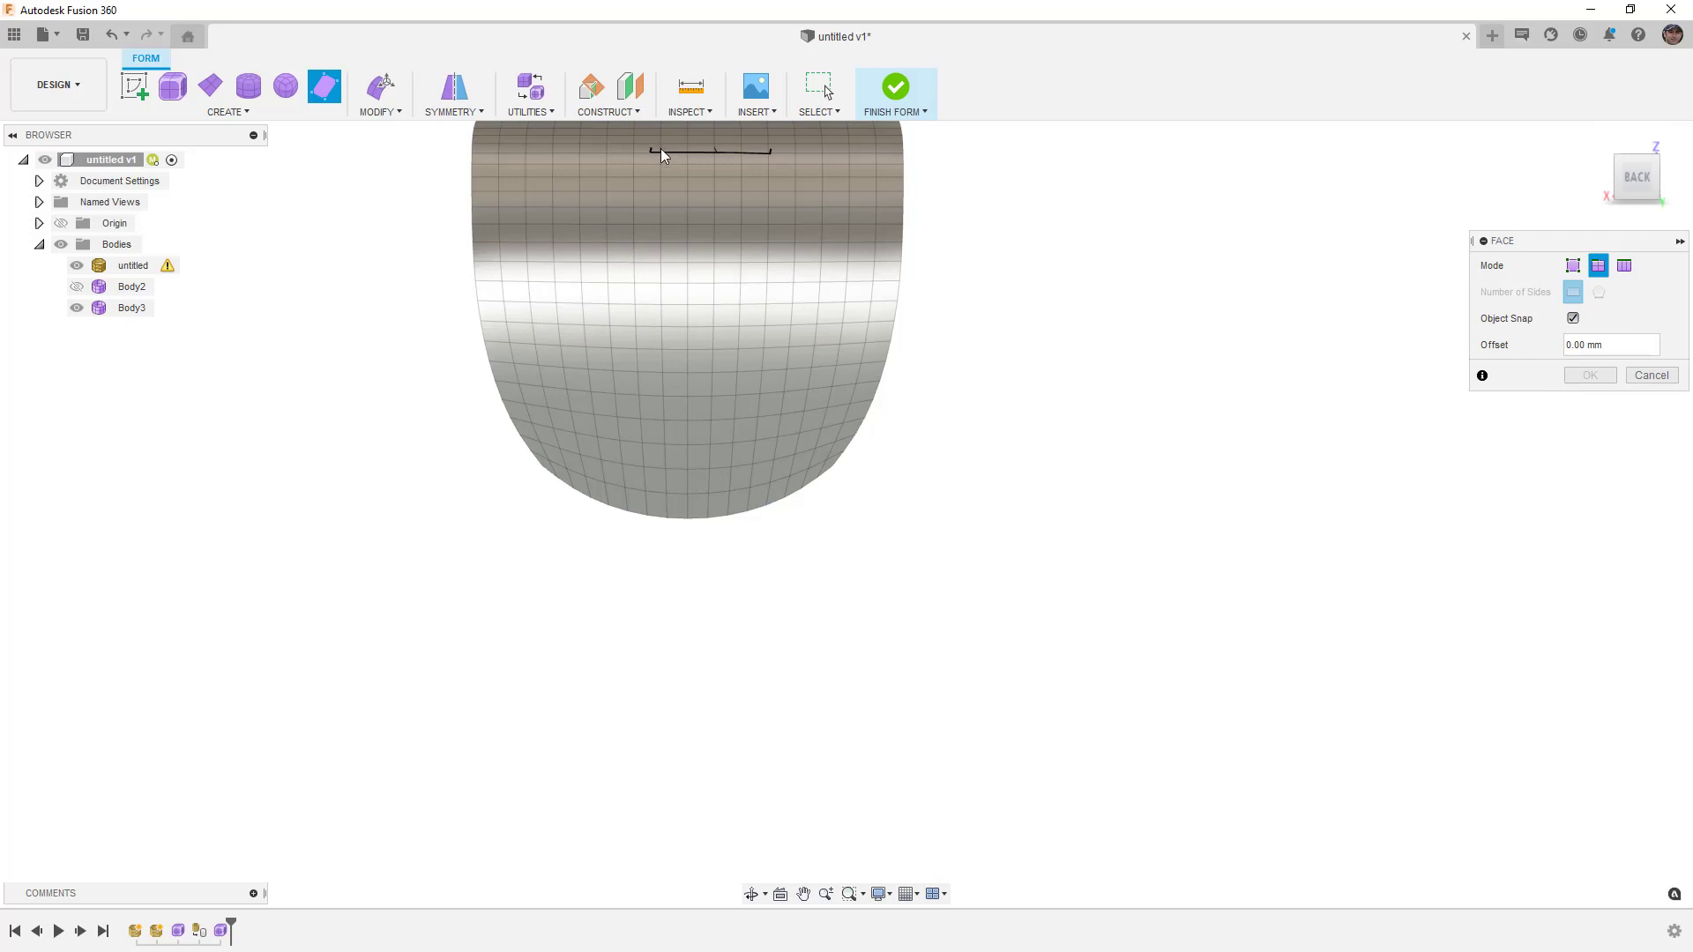
pyautogui.click(770, 153)
pyautogui.click(721, 152)
pyautogui.click(722, 204)
# Continue the single-width strip down the mesh with two more snapped faces, each built from the previous face's lower edge
pyautogui.click(754, 211)
pyautogui.click(773, 261)
pyautogui.click(722, 263)
pyautogui.click(737, 264)
pyautogui.click(722, 315)
pyautogui.click(773, 320)
# Extend the strip with a fourth and fifth snapped face further down the mesh
pyautogui.click(751, 319)
pyautogui.click(772, 365)
pyautogui.click(719, 365)
pyautogui.click(757, 366)
pyautogui.click(766, 420)
pyautogui.click(716, 423)
# Complete the strip with two last snapped faces reaching the mesh's lower edge, and accept the new faces
pyautogui.click(737, 422)
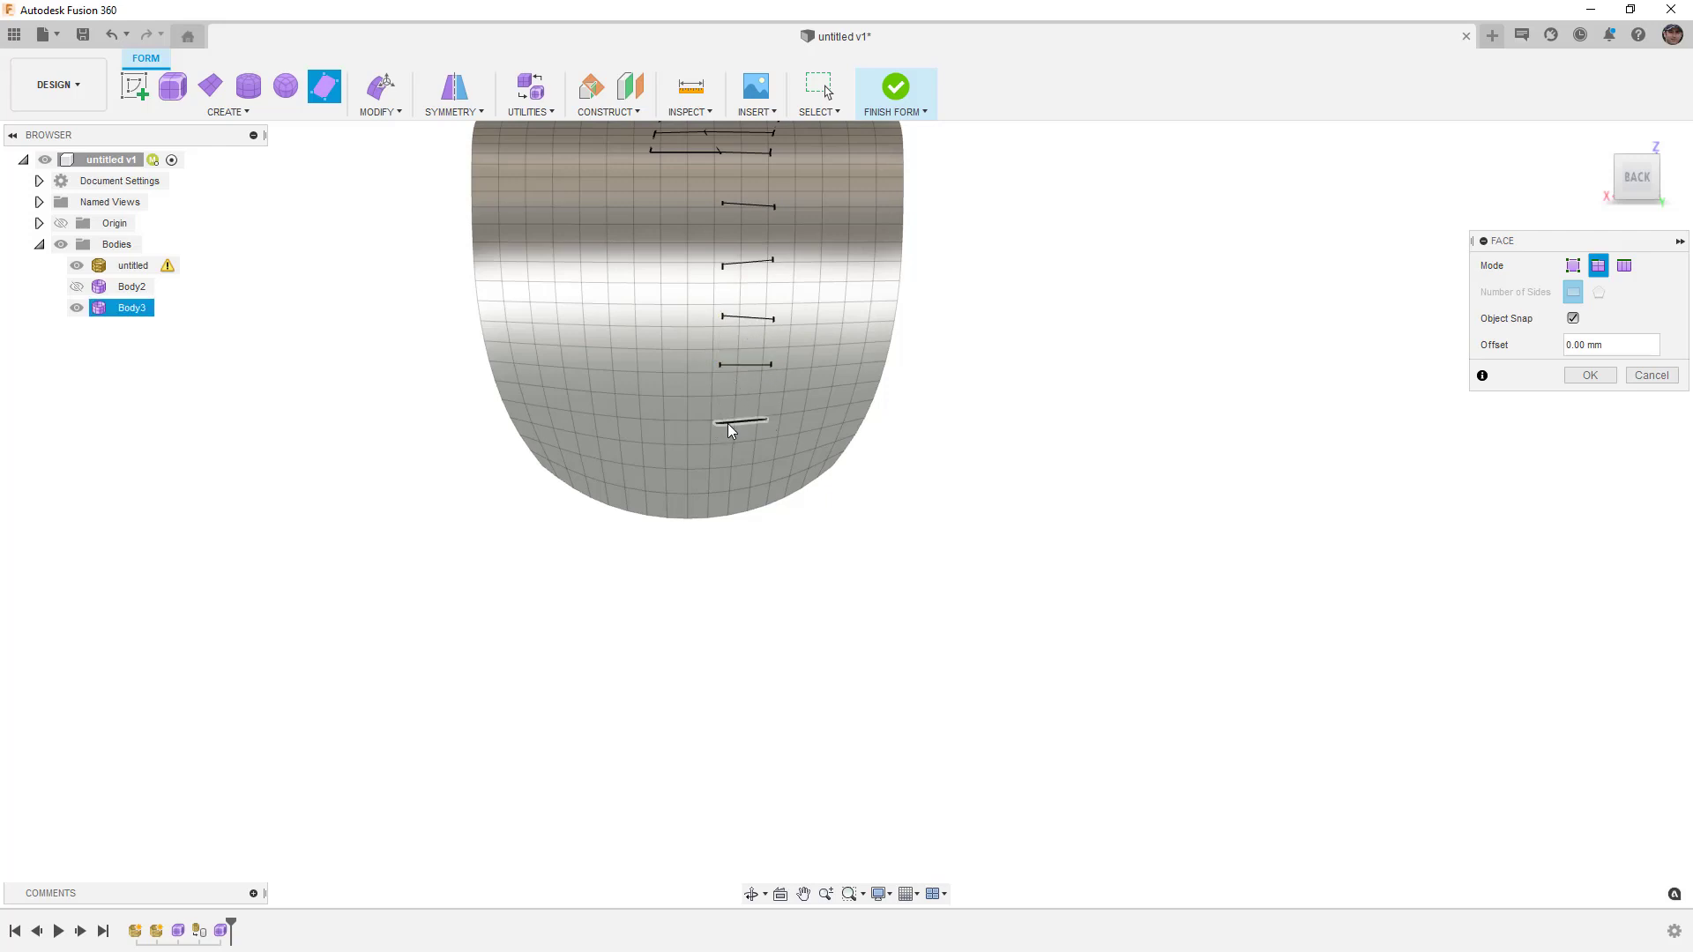
pyautogui.click(715, 475)
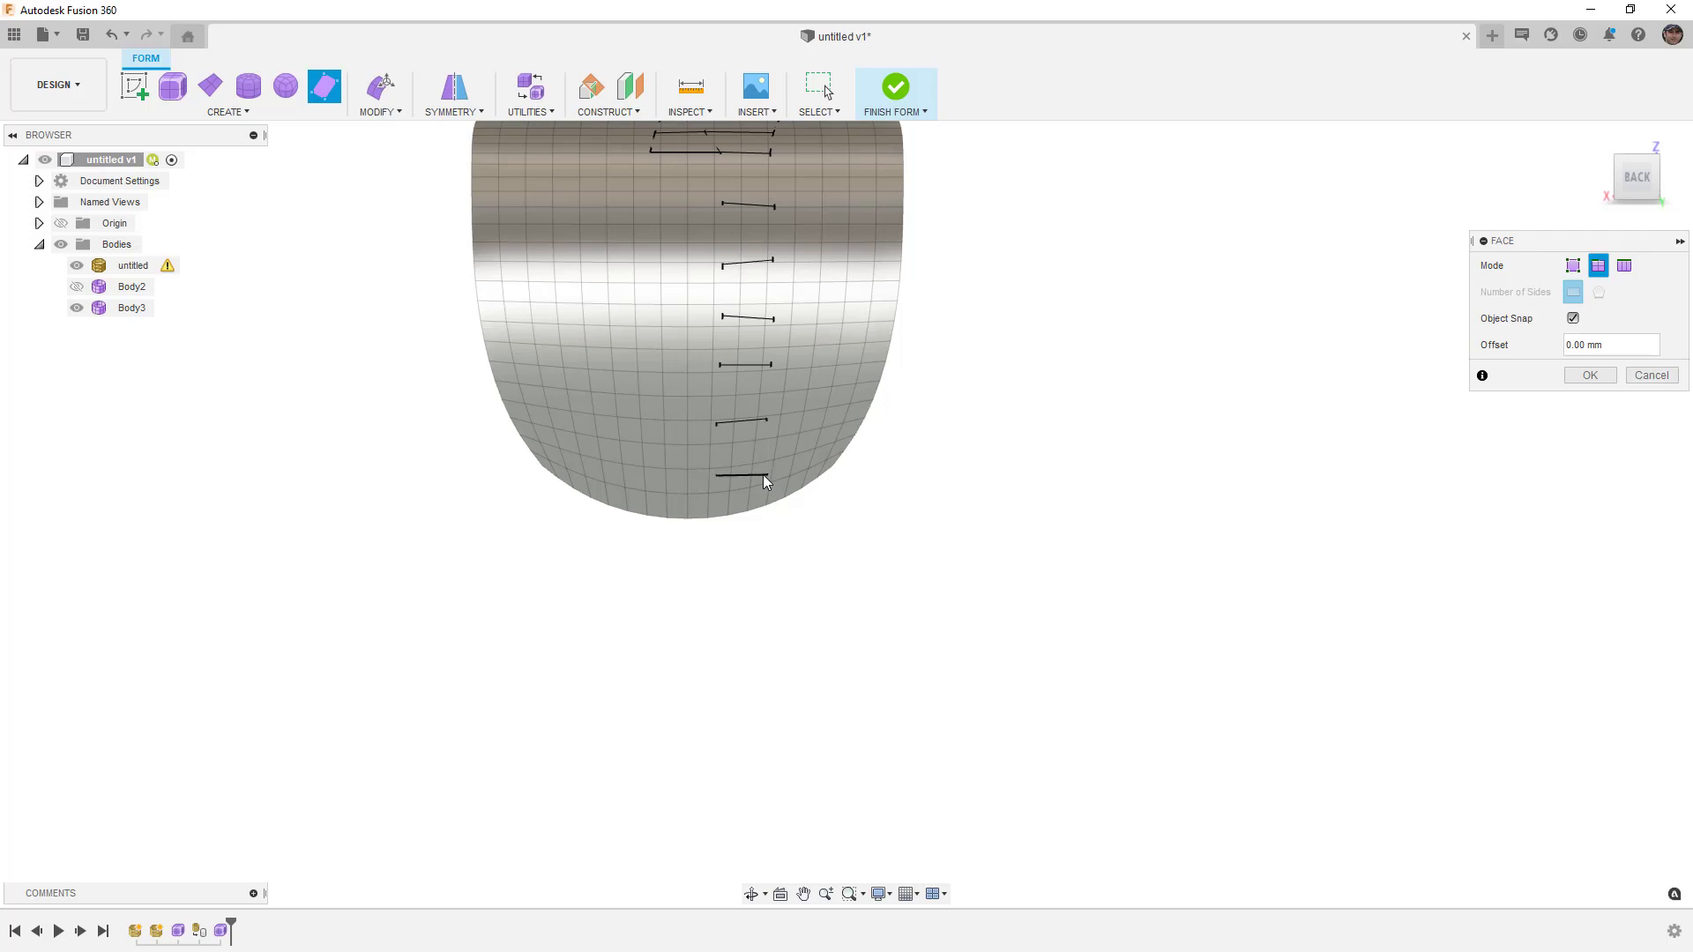
pyautogui.click(767, 475)
pyautogui.click(764, 505)
pyautogui.click(713, 514)
pyautogui.keyDown('shift'); pyautogui.moveTo(812, 455); pyautogui.dragTo(900, 495, button='middle'); pyautogui.keyUp('shift')
pyautogui.click(1589, 376)
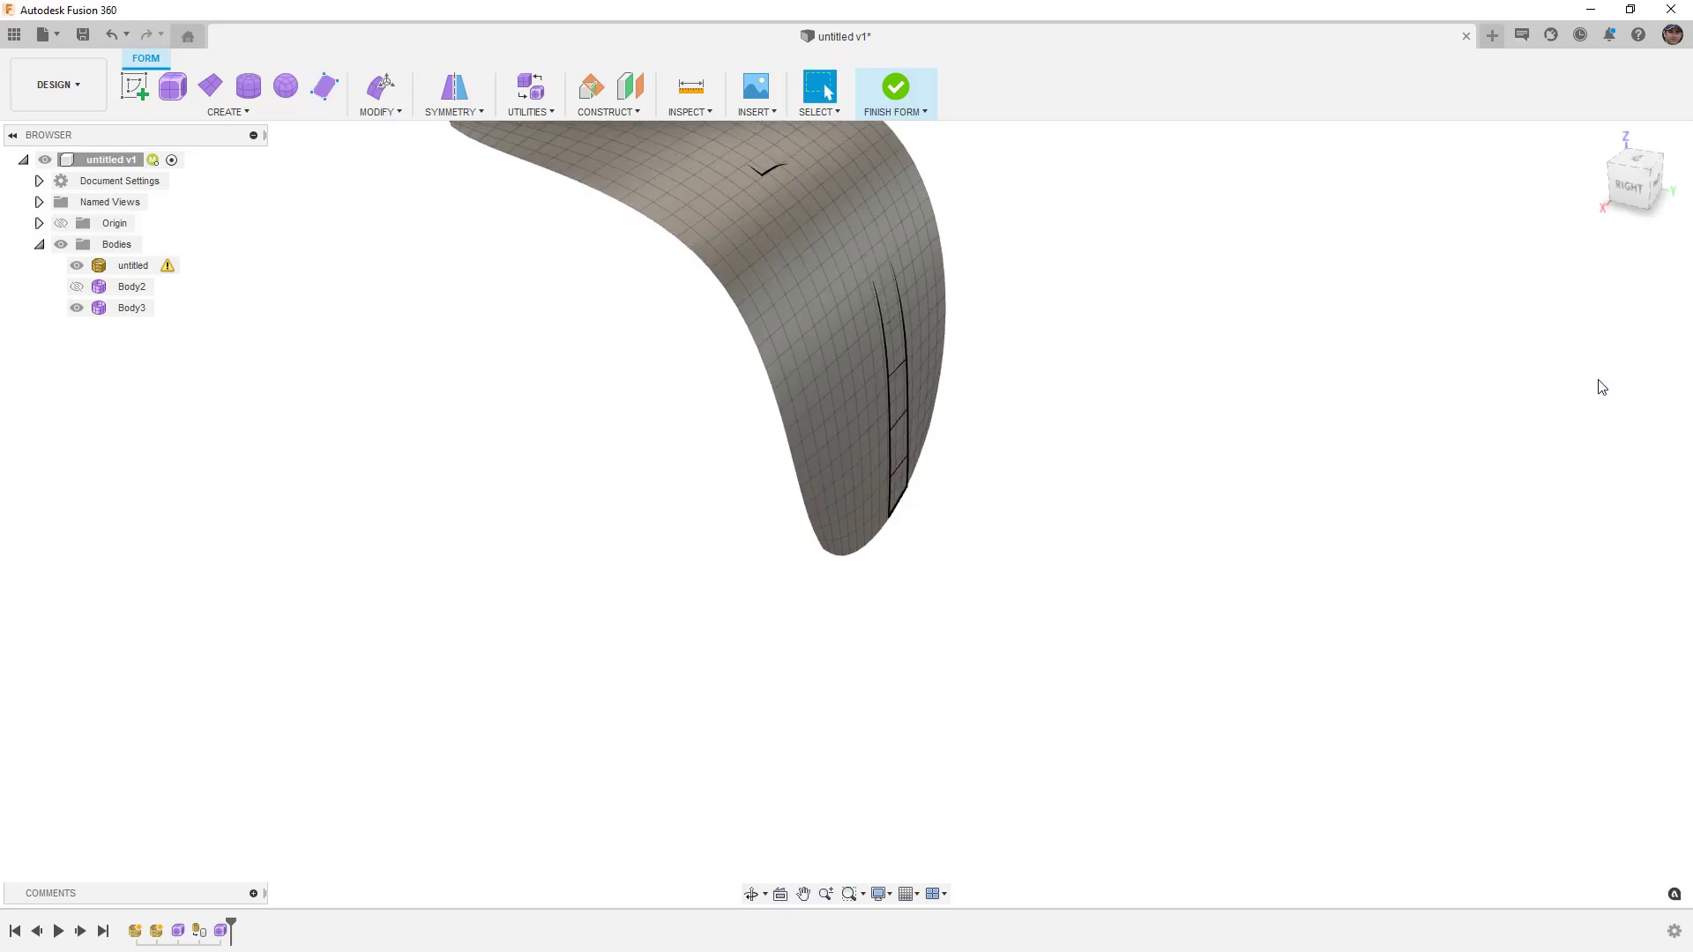
# Hide the untitled mesh body to isolate the rebuilt T-Spline faces, and finish the form
pyautogui.scroll(-3, 1054, 517)
pyautogui.keyDown('shift'); pyautogui.moveTo(1055, 518); pyautogui.dragTo(1009, 382, button='middle'); pyautogui.keyUp('shift')
pyautogui.scroll(3, 918, 320)
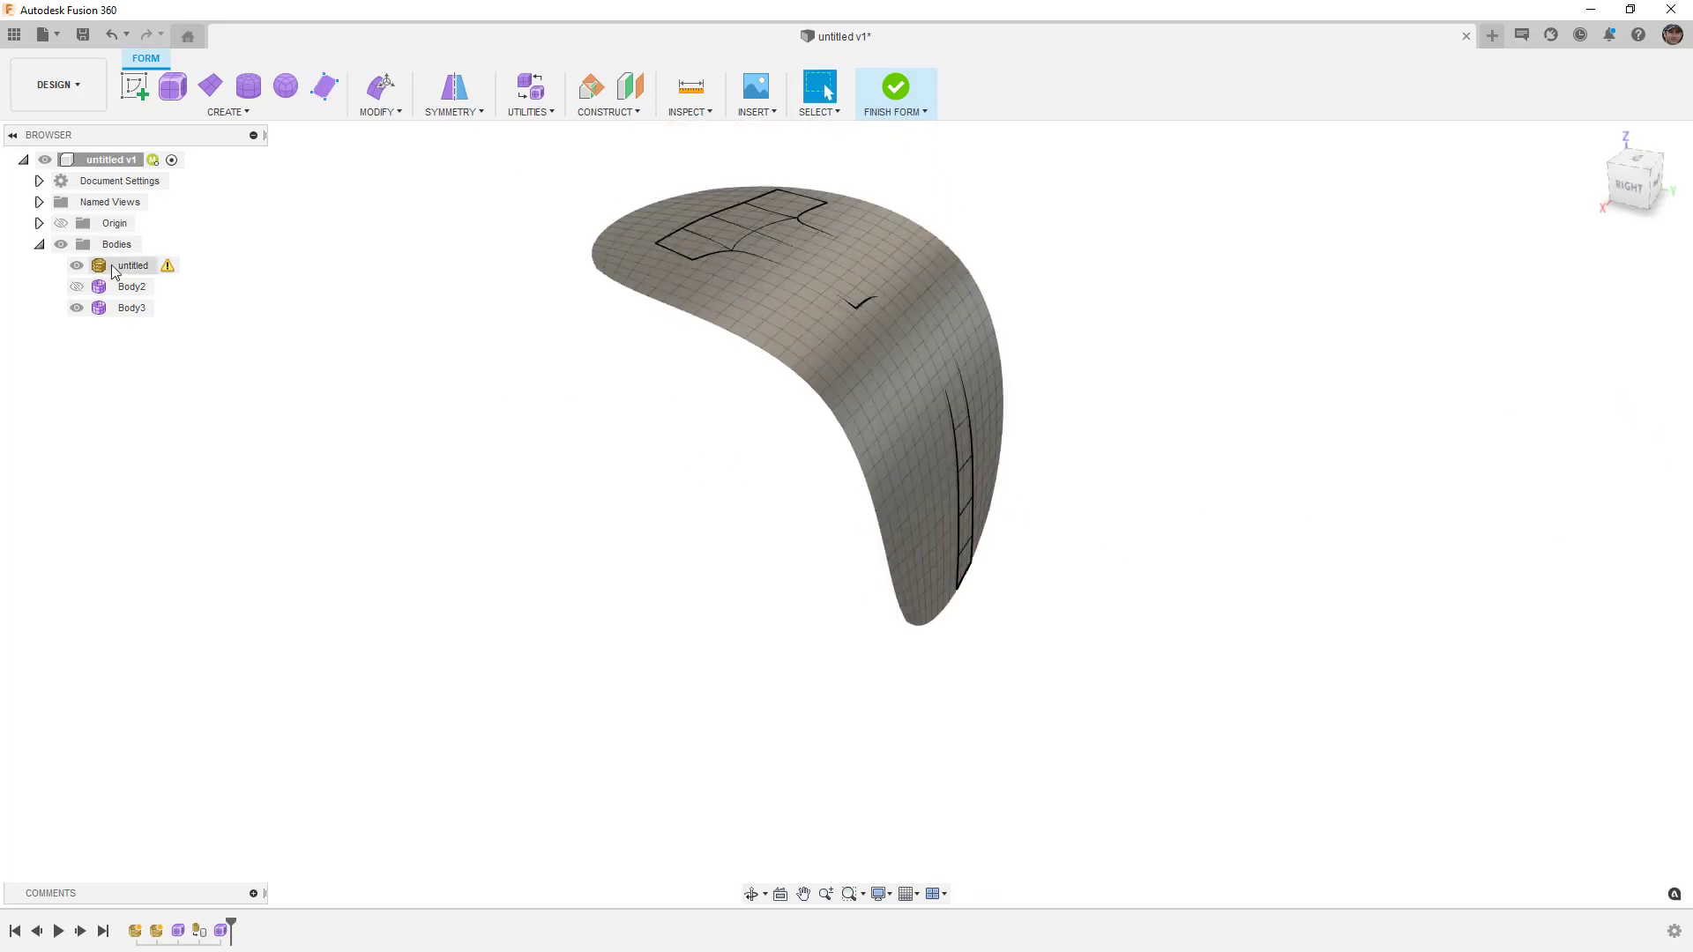
pyautogui.click(77, 265)
pyautogui.keyDown('shift'); pyautogui.moveTo(710, 315); pyautogui.dragTo(675, 292, button='middle'); pyautogui.keyUp('shift')
pyautogui.click(77, 265)
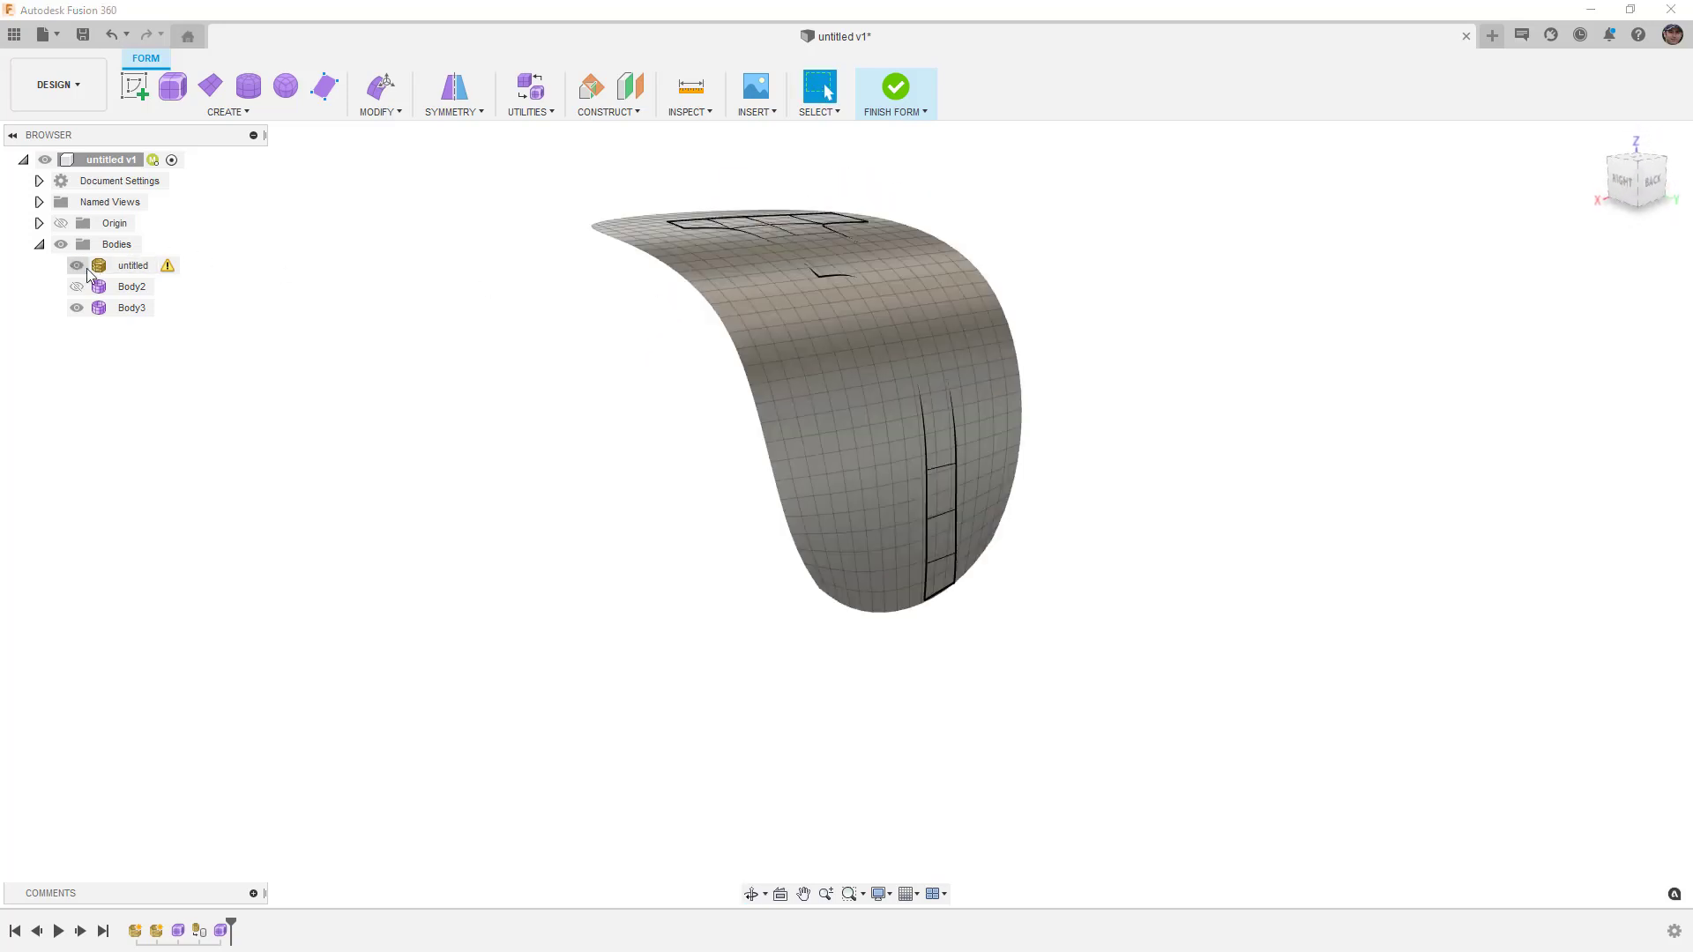
pyautogui.keyDown('shift'); pyautogui.moveTo(477, 376); pyautogui.dragTo(487, 400, button='middle'); pyautogui.keyUp('shift')
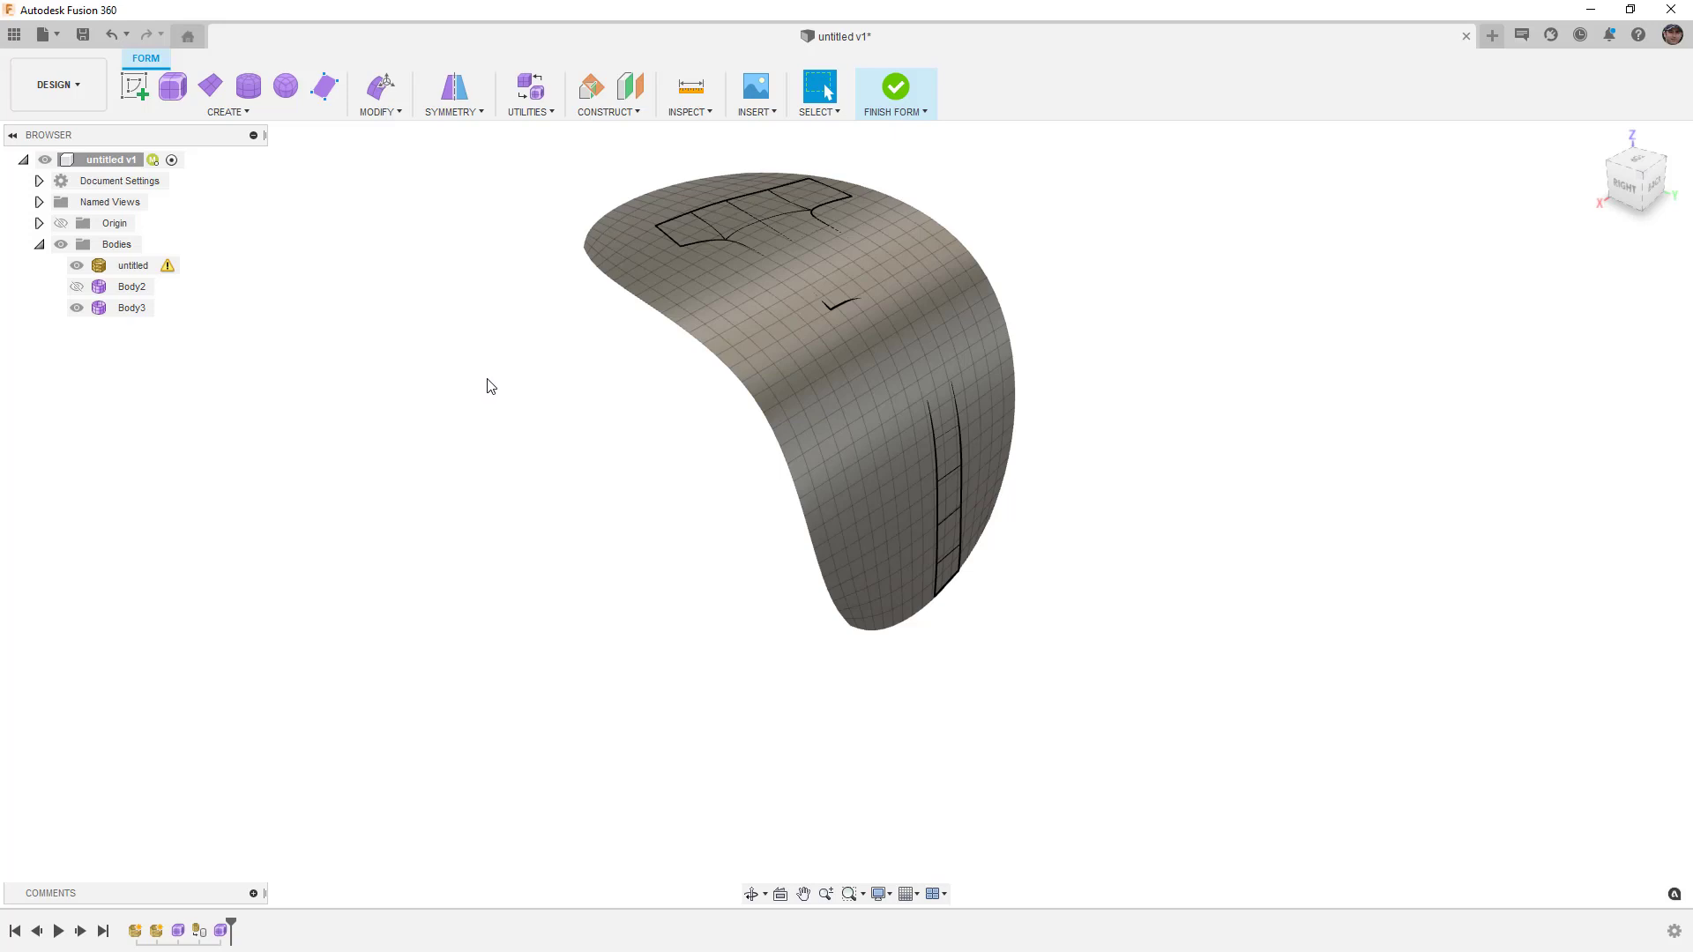
pyautogui.click(77, 266)
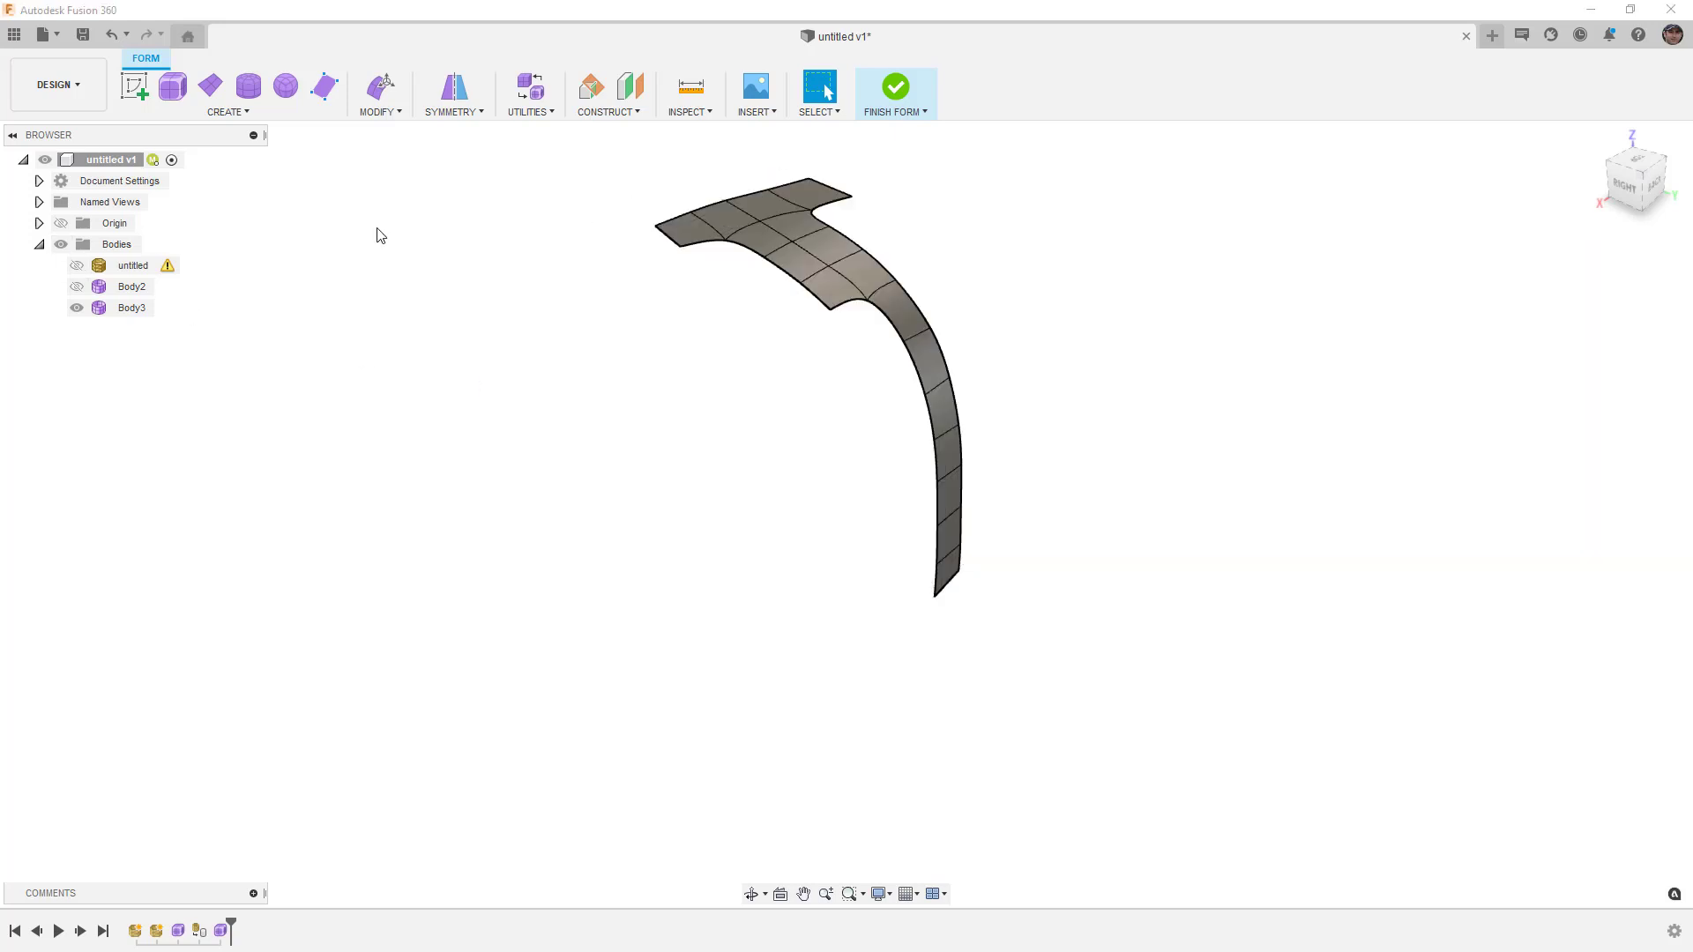
pyautogui.click(894, 86)
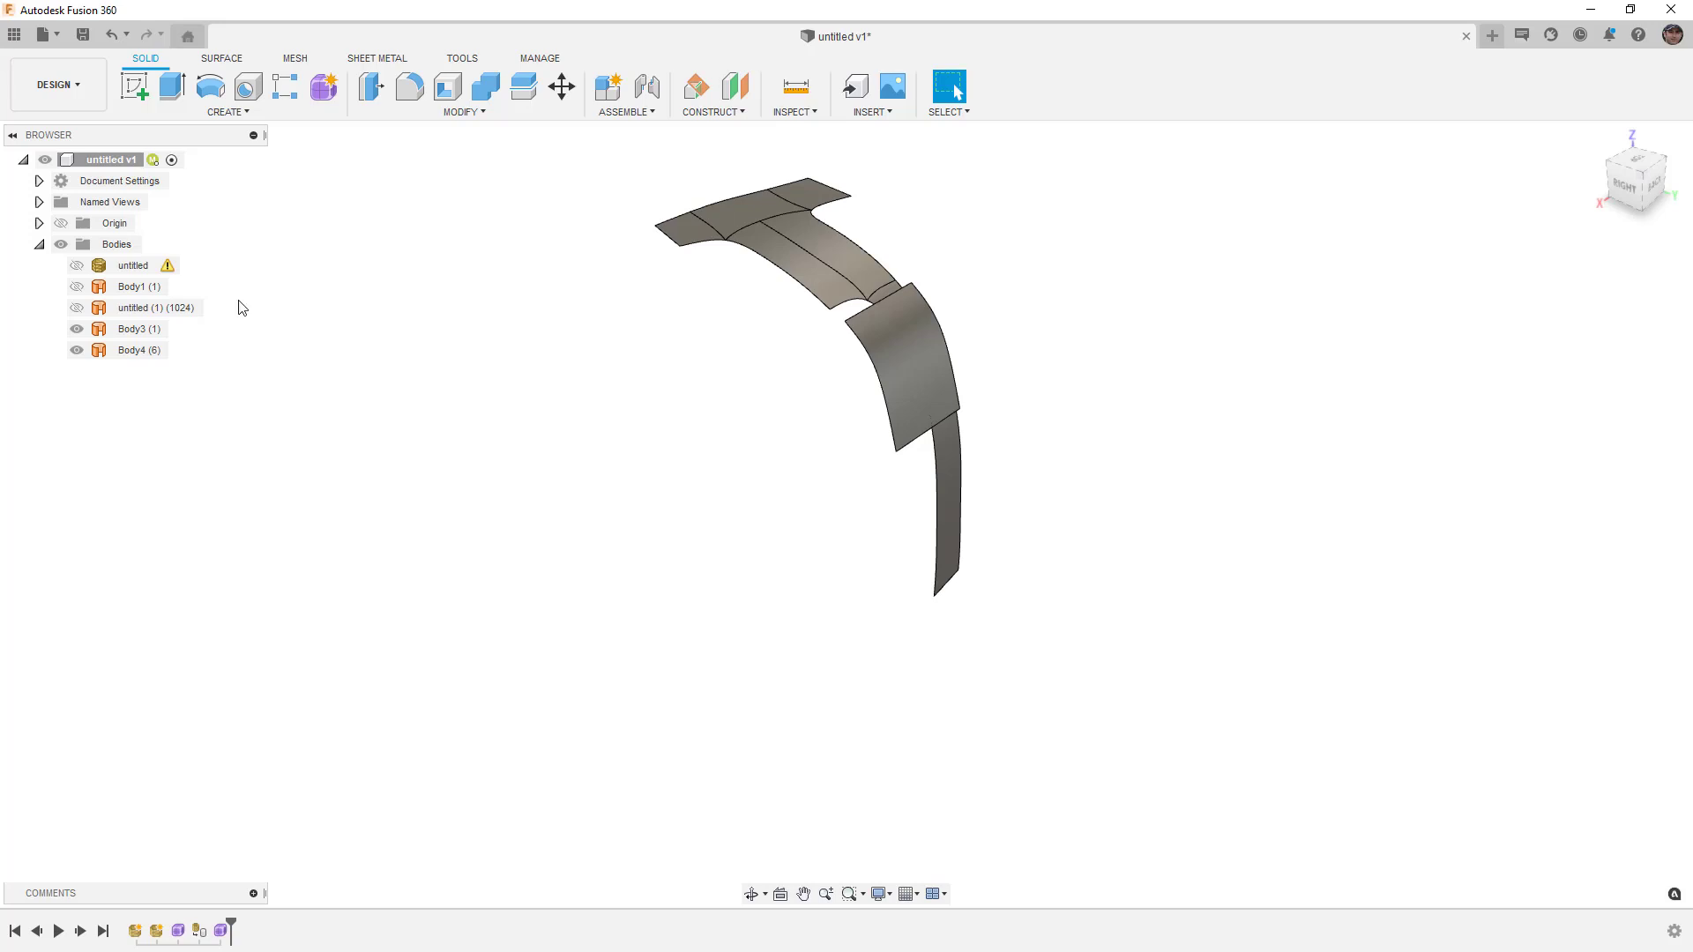
# Switch to Blender and open the Cube mesh in Edit Mode, showing its face grid from the front
pyautogui.hotkey('alt', 'Tab')
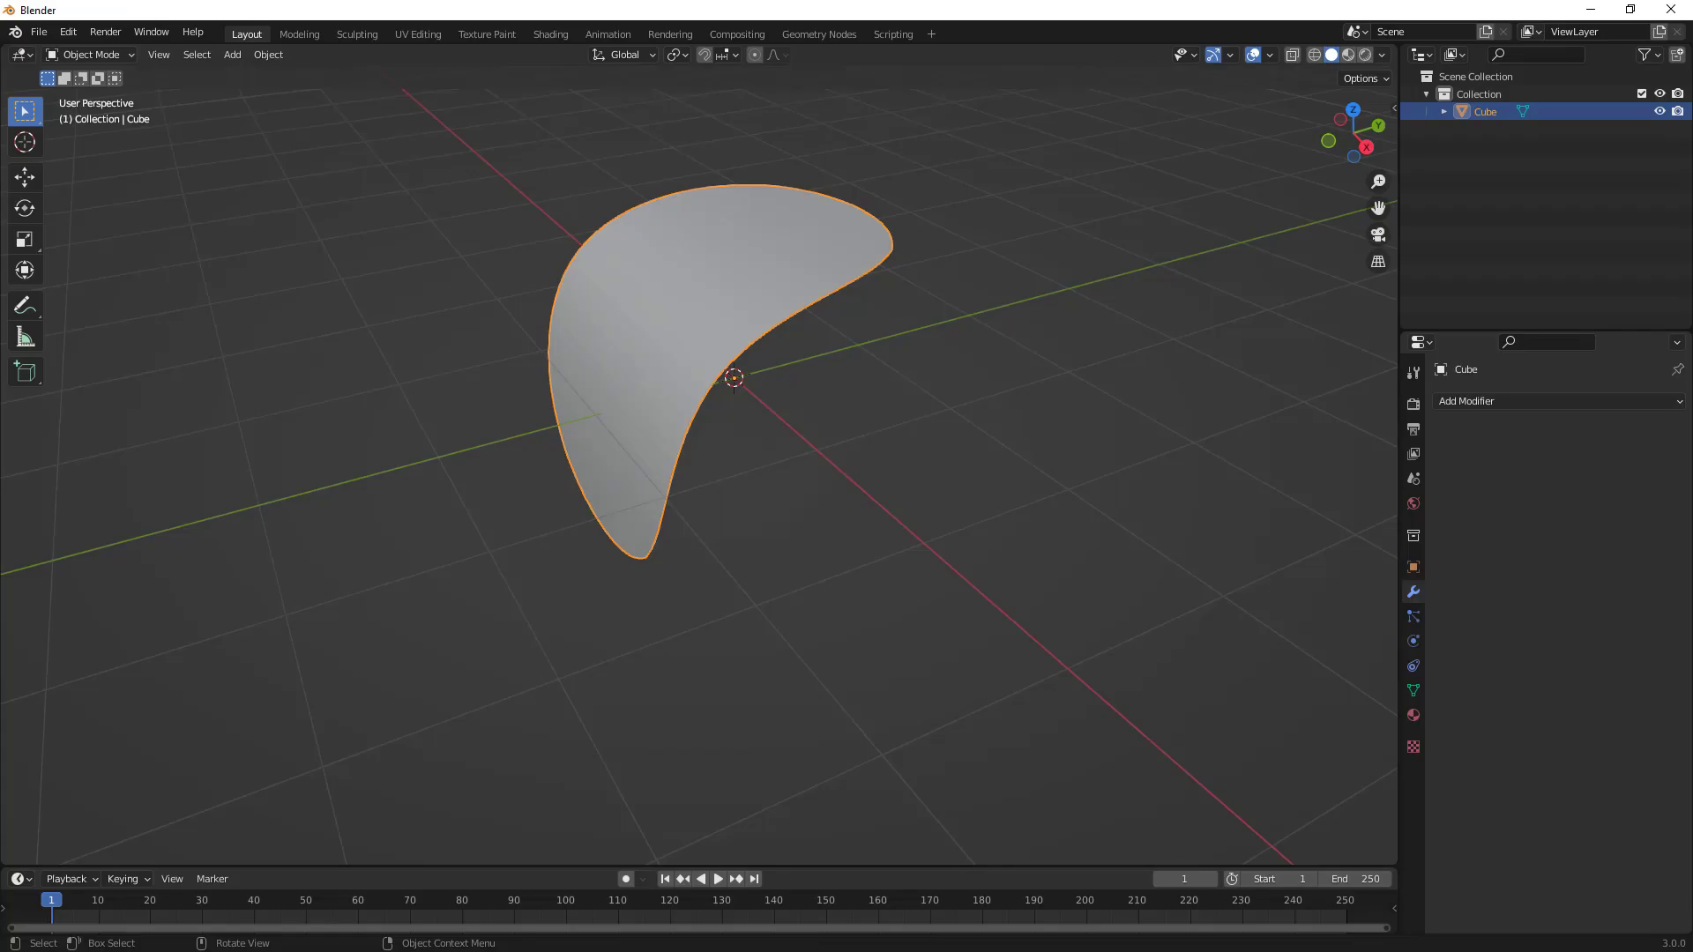
pyautogui.press('Tab')
pyautogui.moveTo(652, 342); pyautogui.dragTo(715, 404, button='middle')
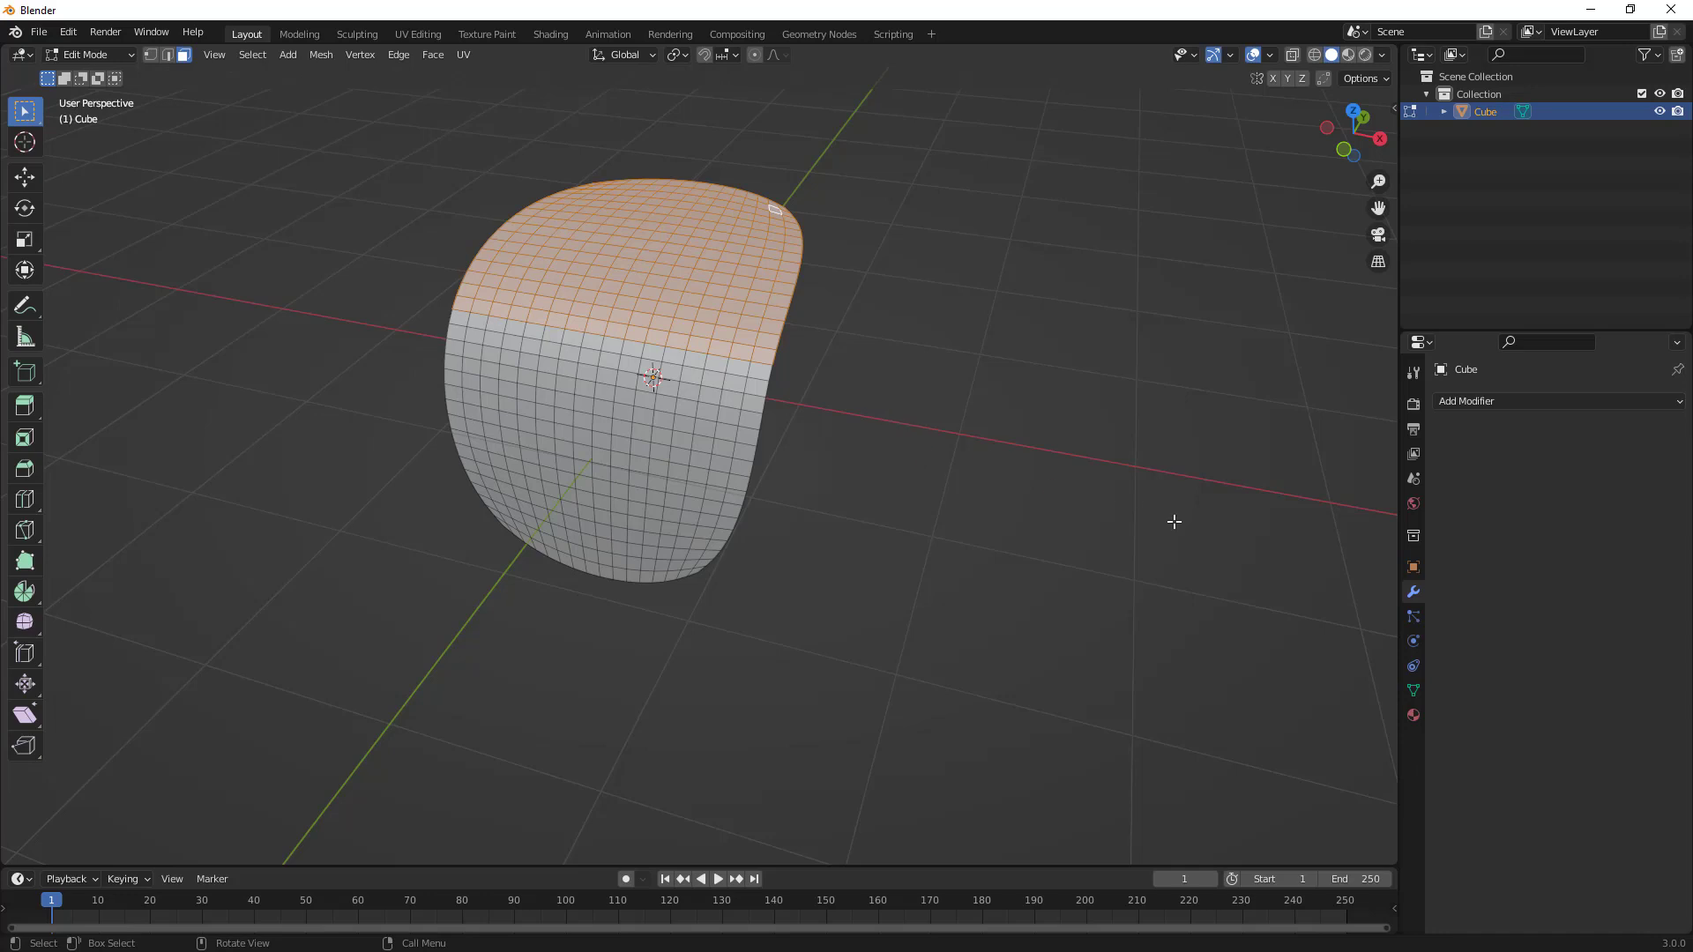
# Add a Subdivision Surface modifier to the Cube with the viewport levels set to 5
pyautogui.click(1479, 403)
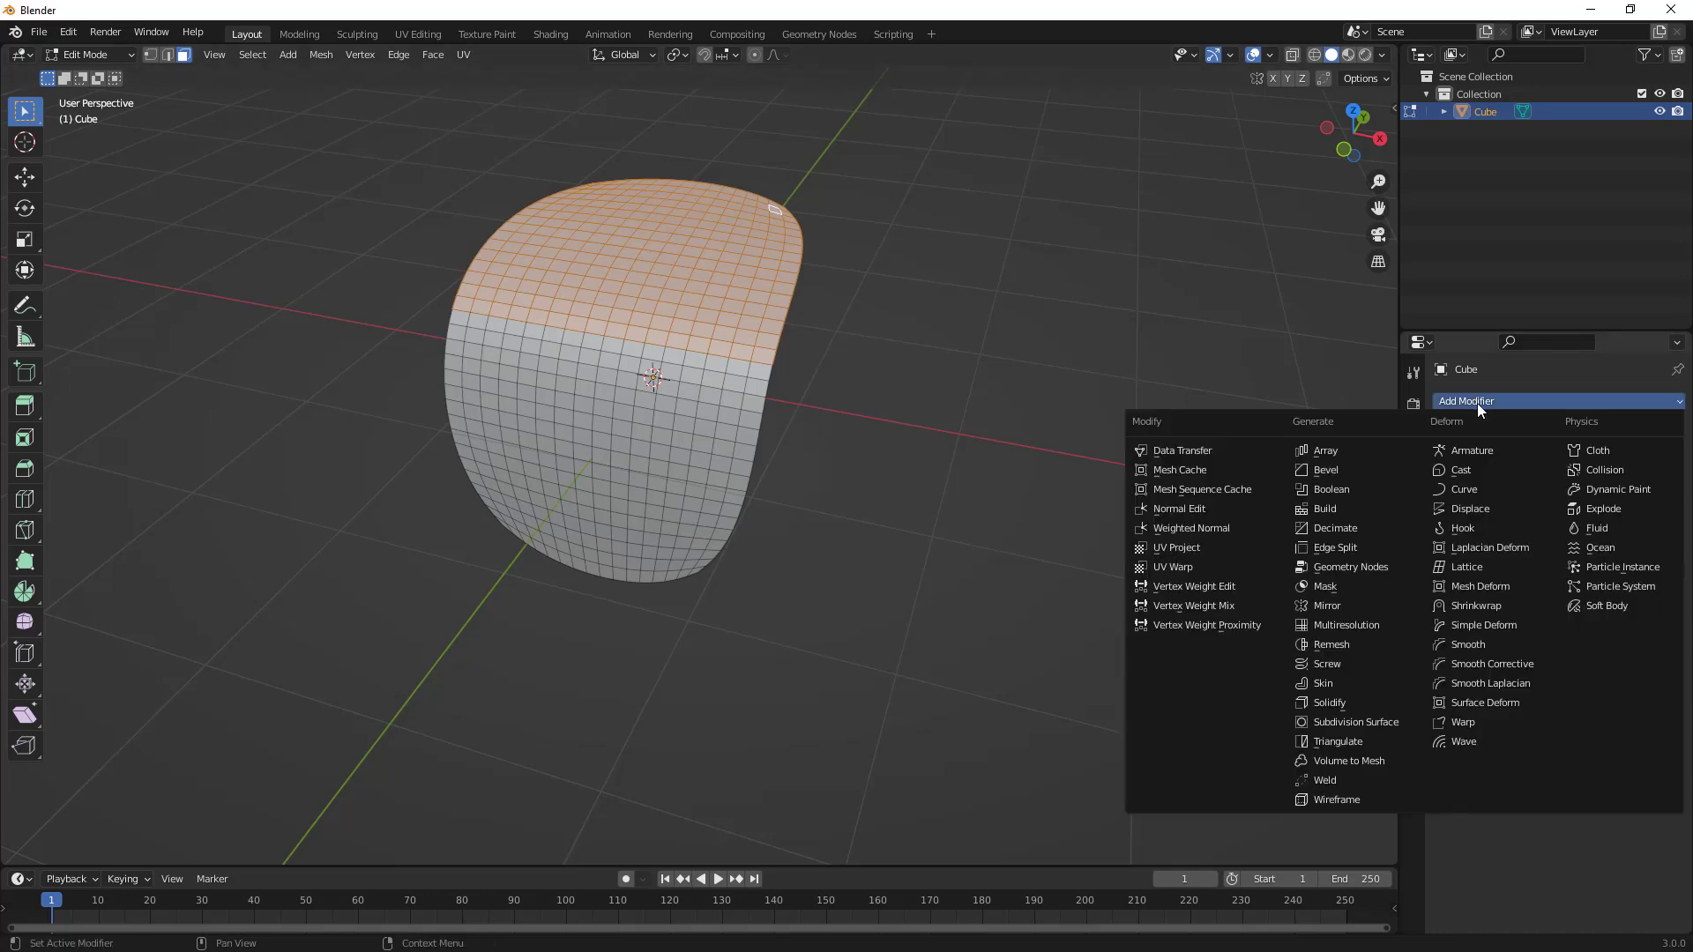
pyautogui.click(1346, 722)
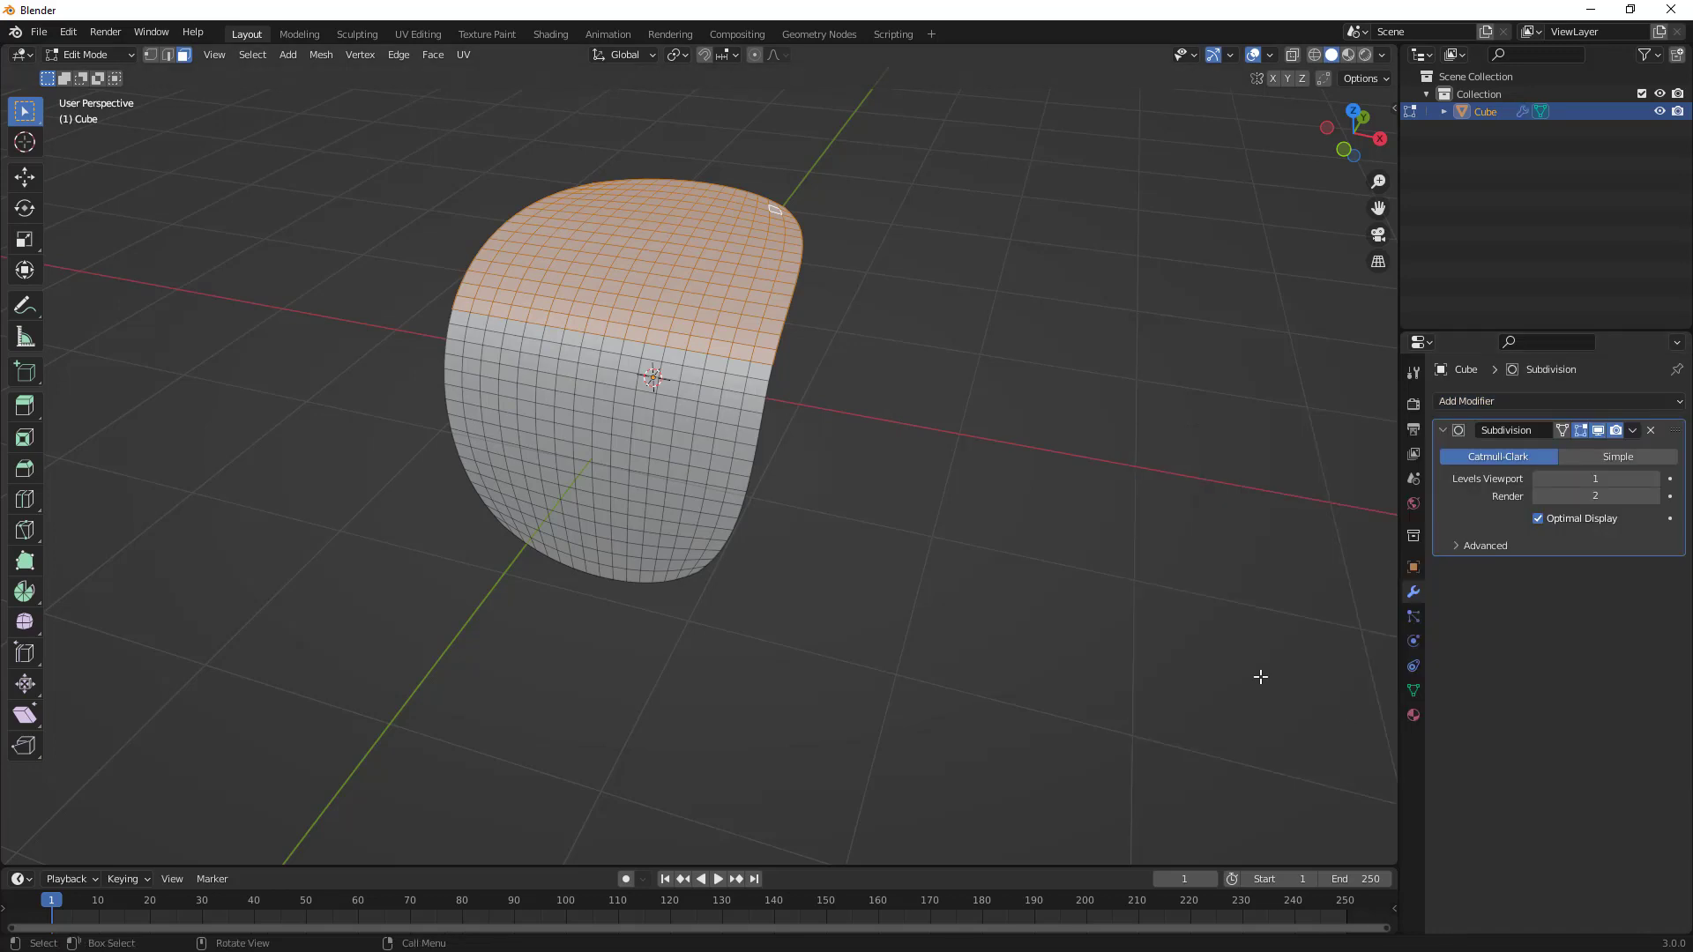
pyautogui.click(1653, 479)
pyautogui.click(1653, 478)
pyautogui.click(1653, 478)
pyautogui.click(1653, 478)
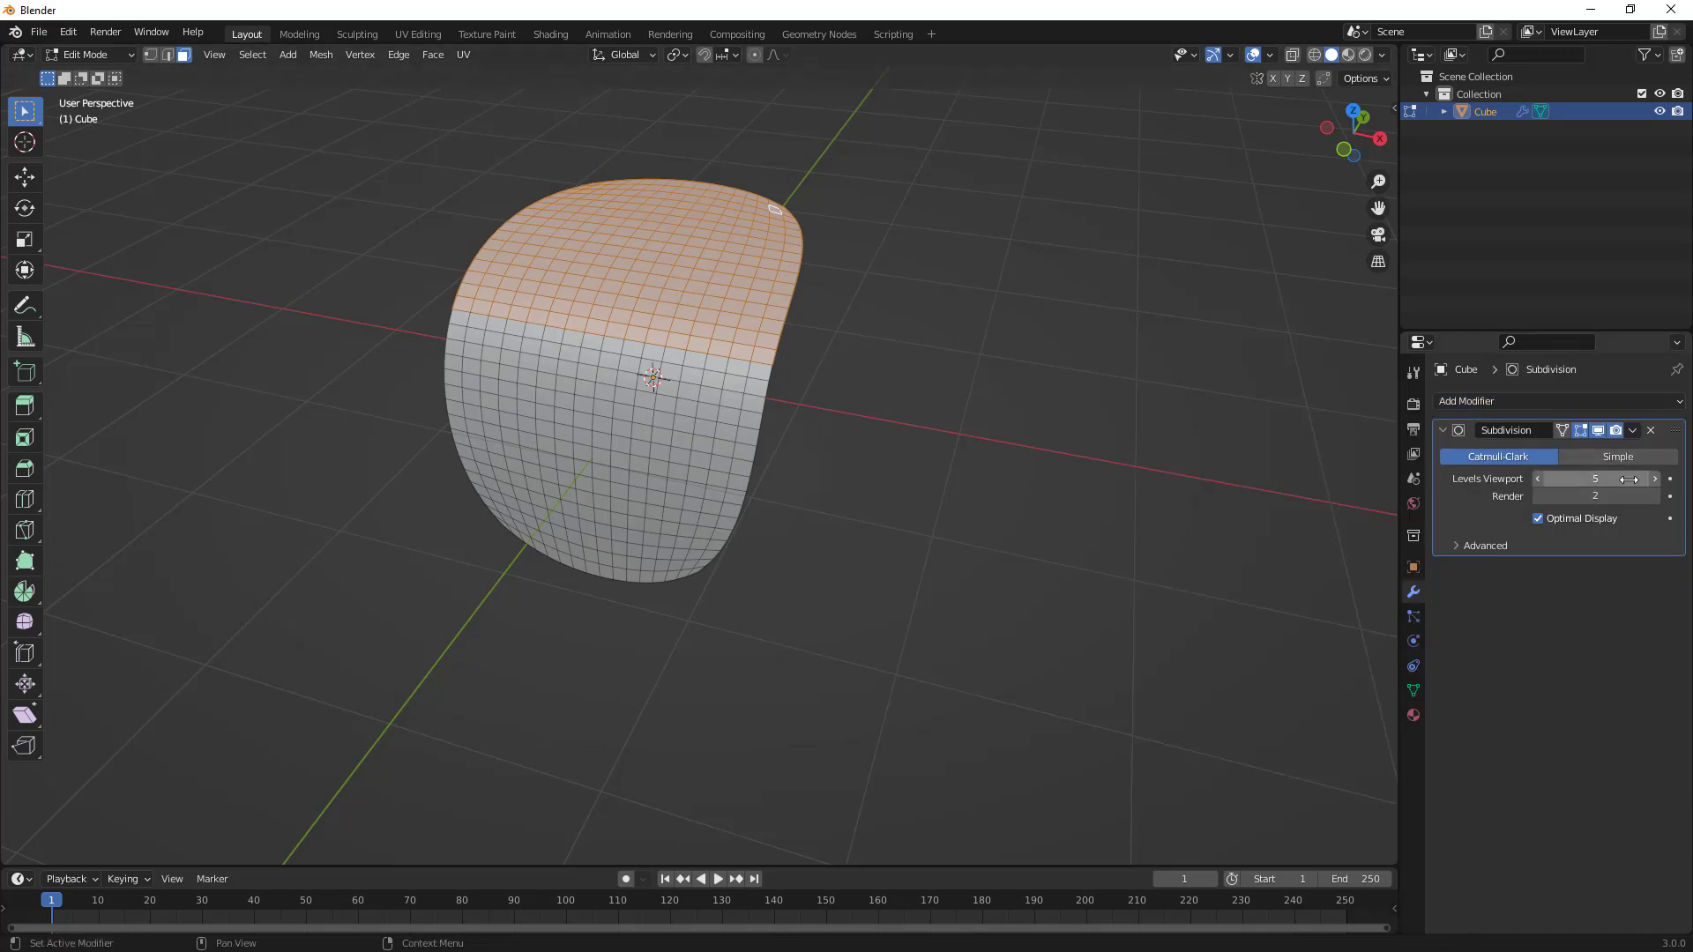
# Return the Cube to Object Mode and examine its subdivided surface up close
pyautogui.moveTo(1102, 494); pyautogui.dragTo(1059, 496, button='middle')
pyautogui.press('Tab')
pyautogui.moveTo(858, 416); pyautogui.dragTo(686, 353, button='middle')
pyautogui.scroll(5, 648, 336)
pyautogui.scroll(-2, 686, 382)
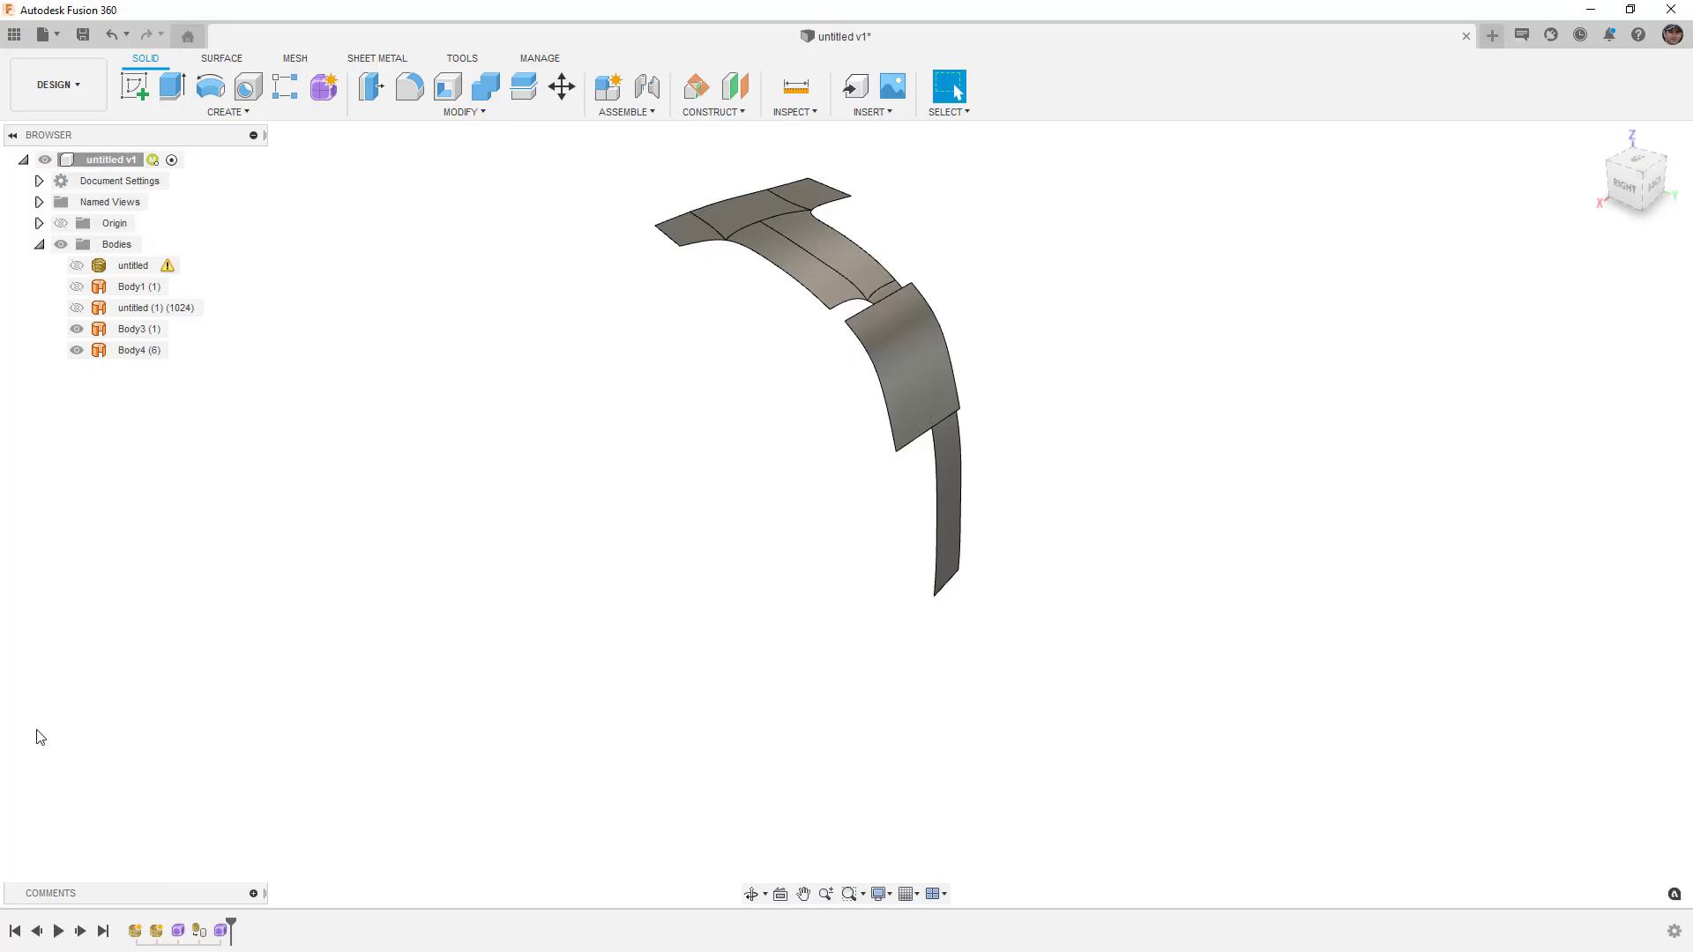
# Switch back to Fusion 360, reopen the last form feature for editing, and show Body2 in box display
pyautogui.doubleClick(221, 930)
pyautogui.scroll(3, 917, 324)
pyautogui.click(911, 309)
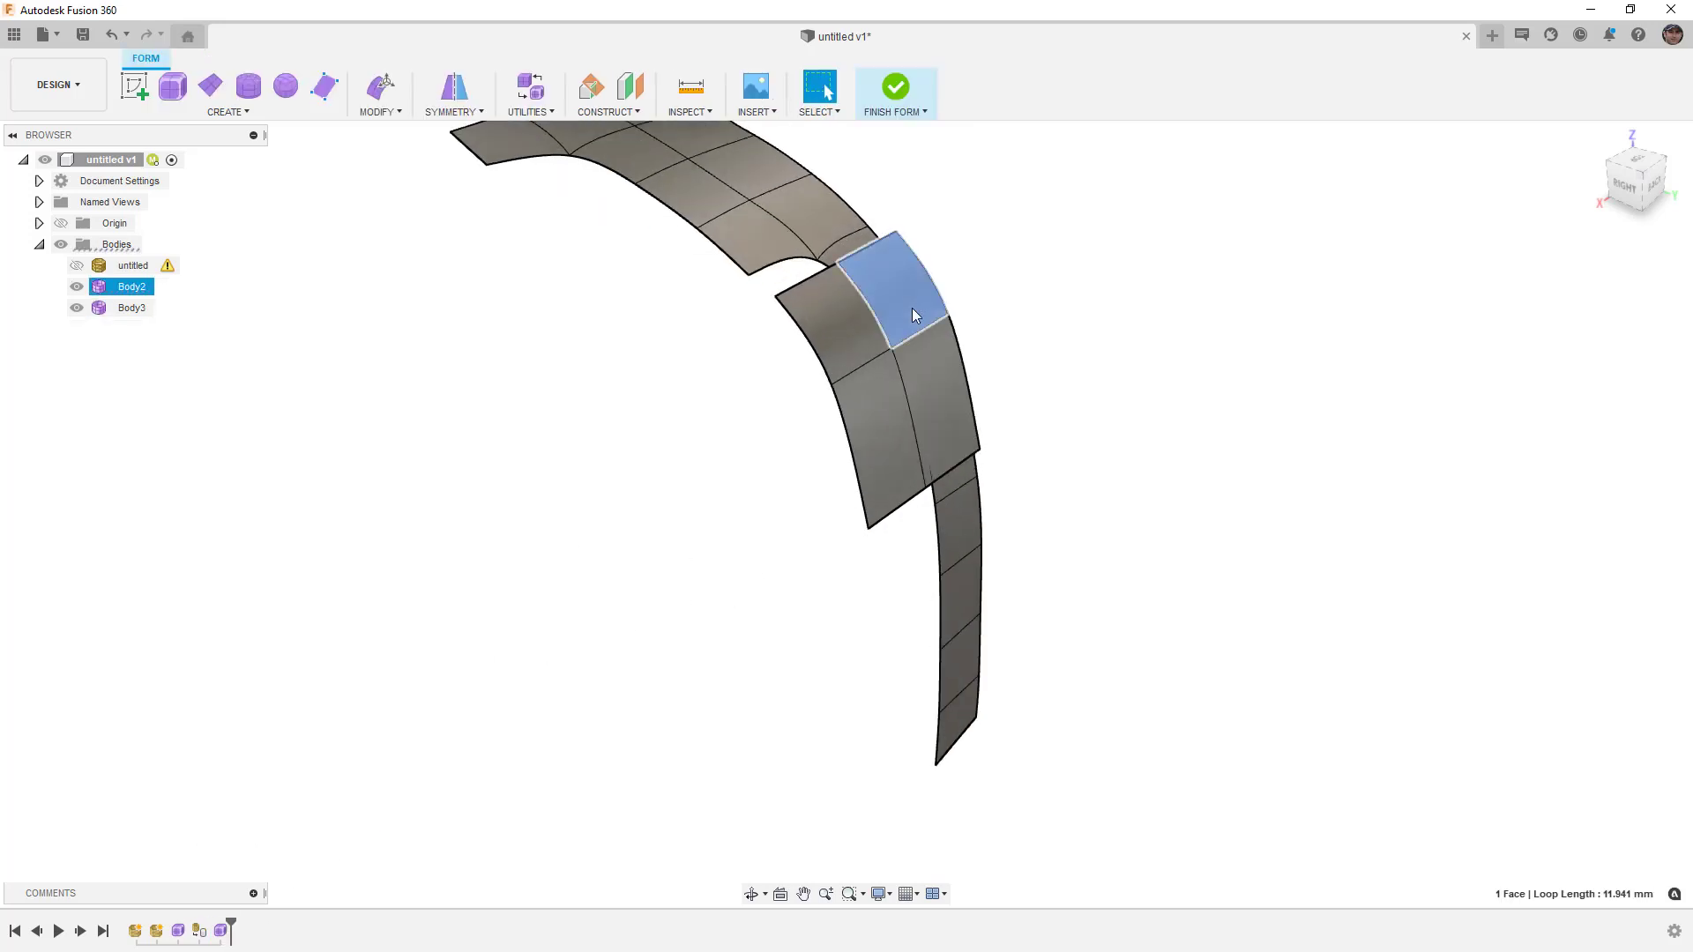
pyautogui.hotkey('ctrl', '1')
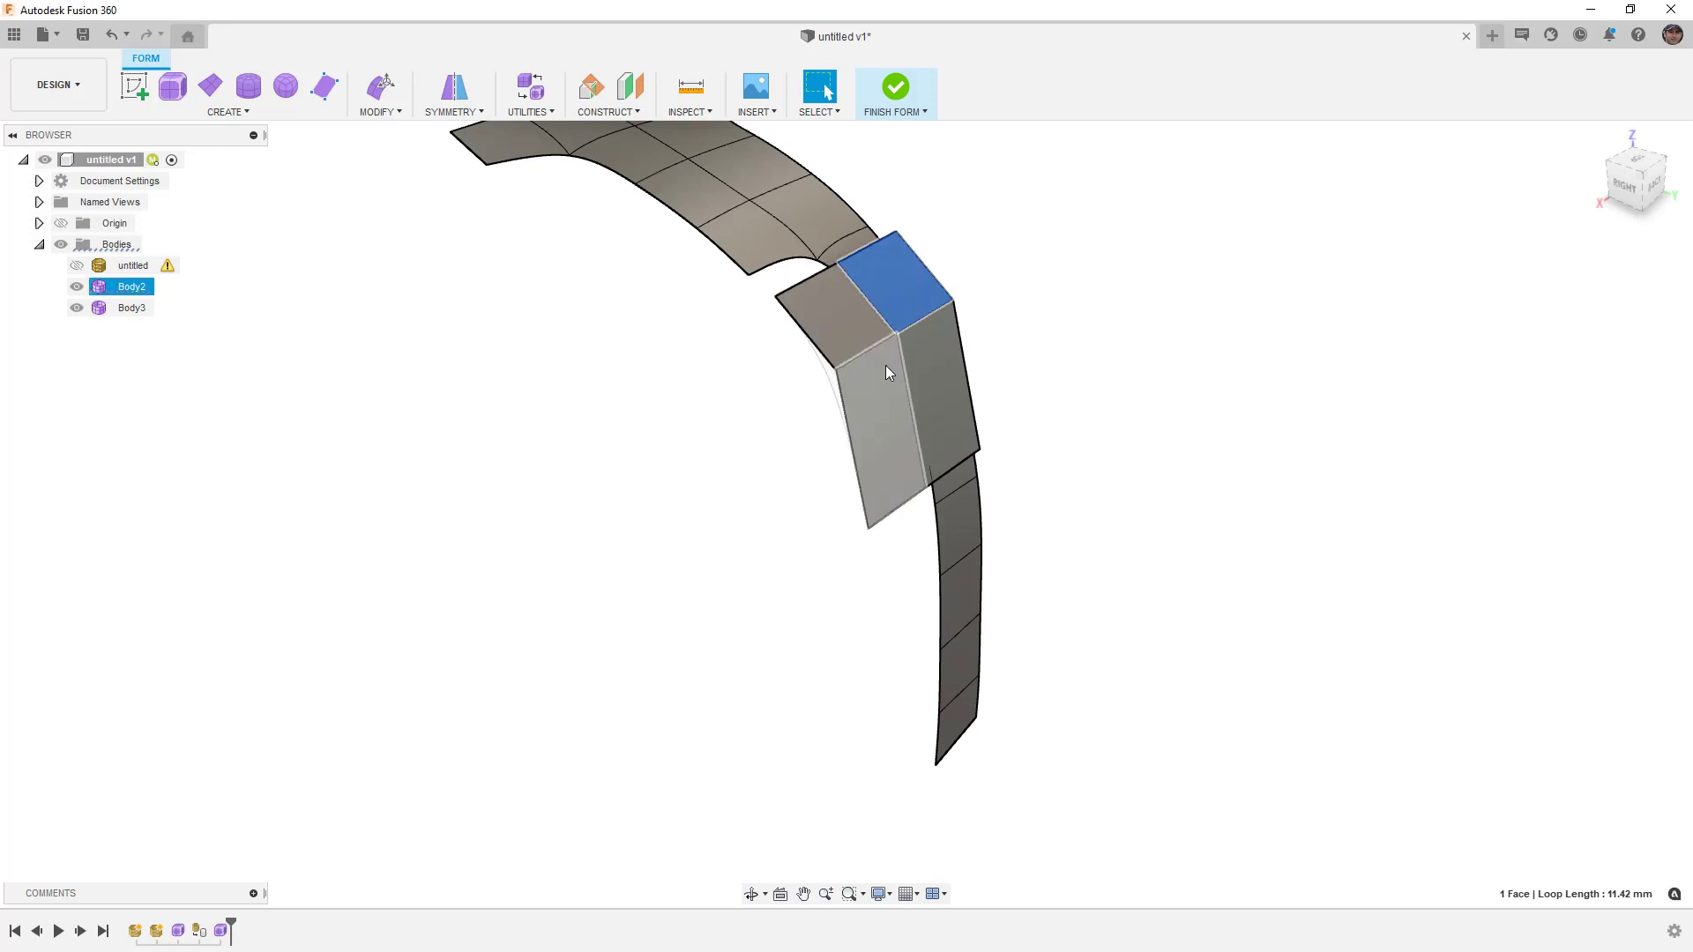
# Compare Body2's box-display profile with the smooth snapped strip from the Right view, clear the selection, and finish the form
pyautogui.keyDown('shift'); pyautogui.moveTo(869, 422); pyautogui.dragTo(911, 401, button='middle'); pyautogui.keyUp('shift')
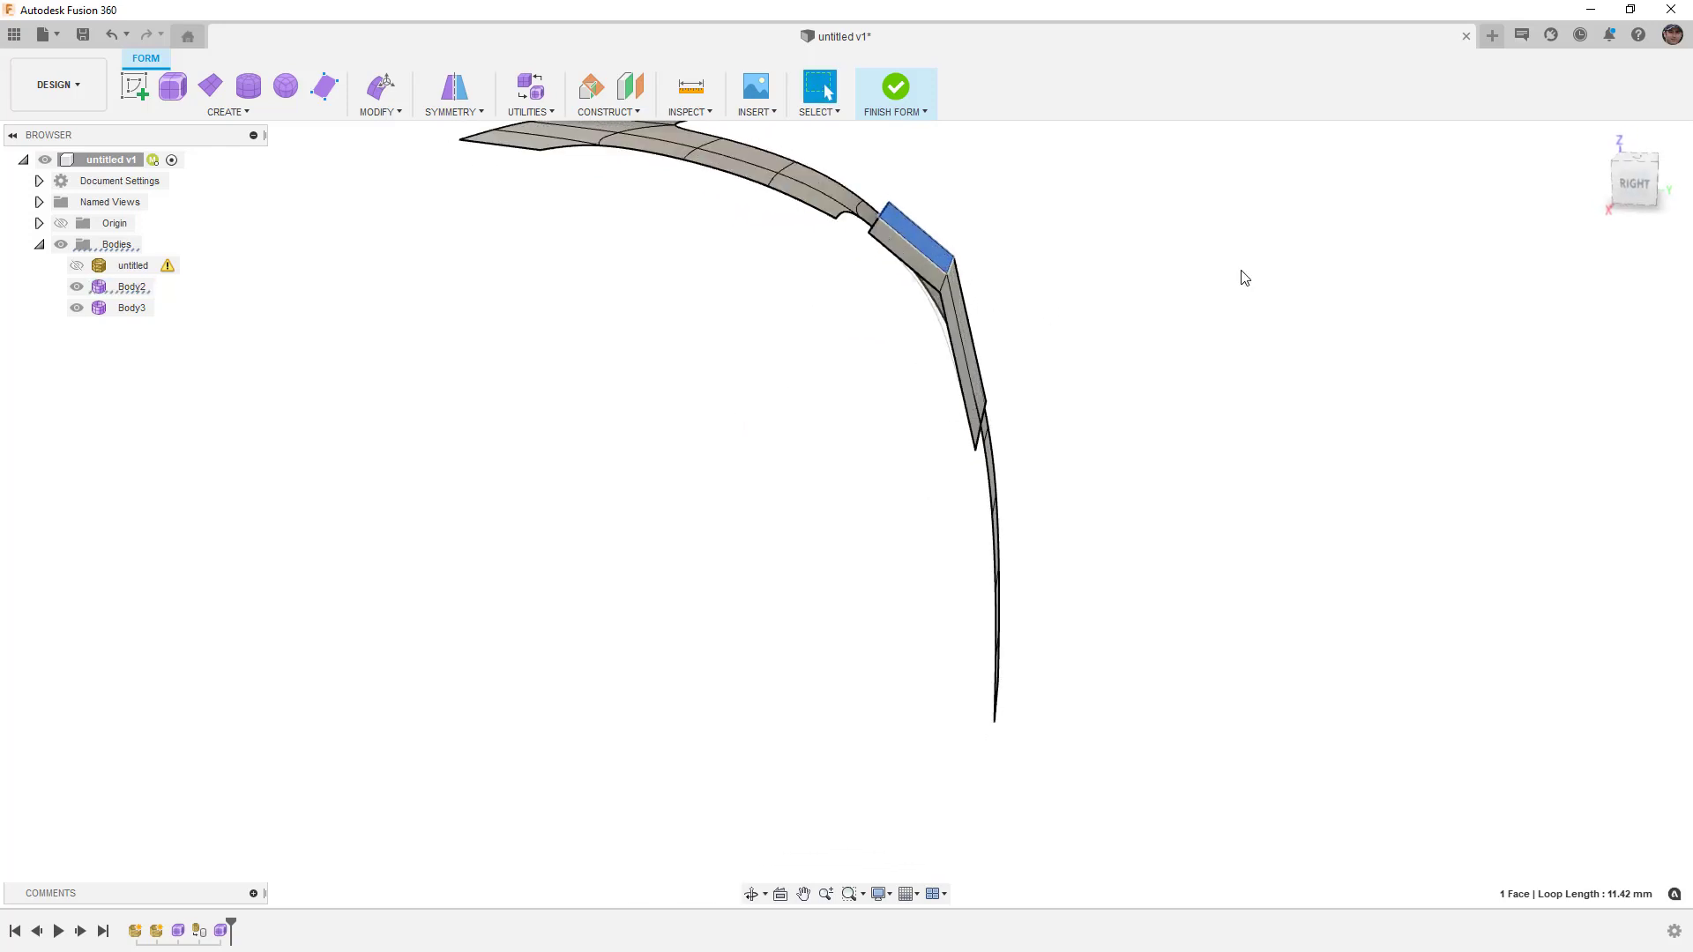
pyautogui.click(1641, 189)
pyautogui.scroll(5, 979, 242)
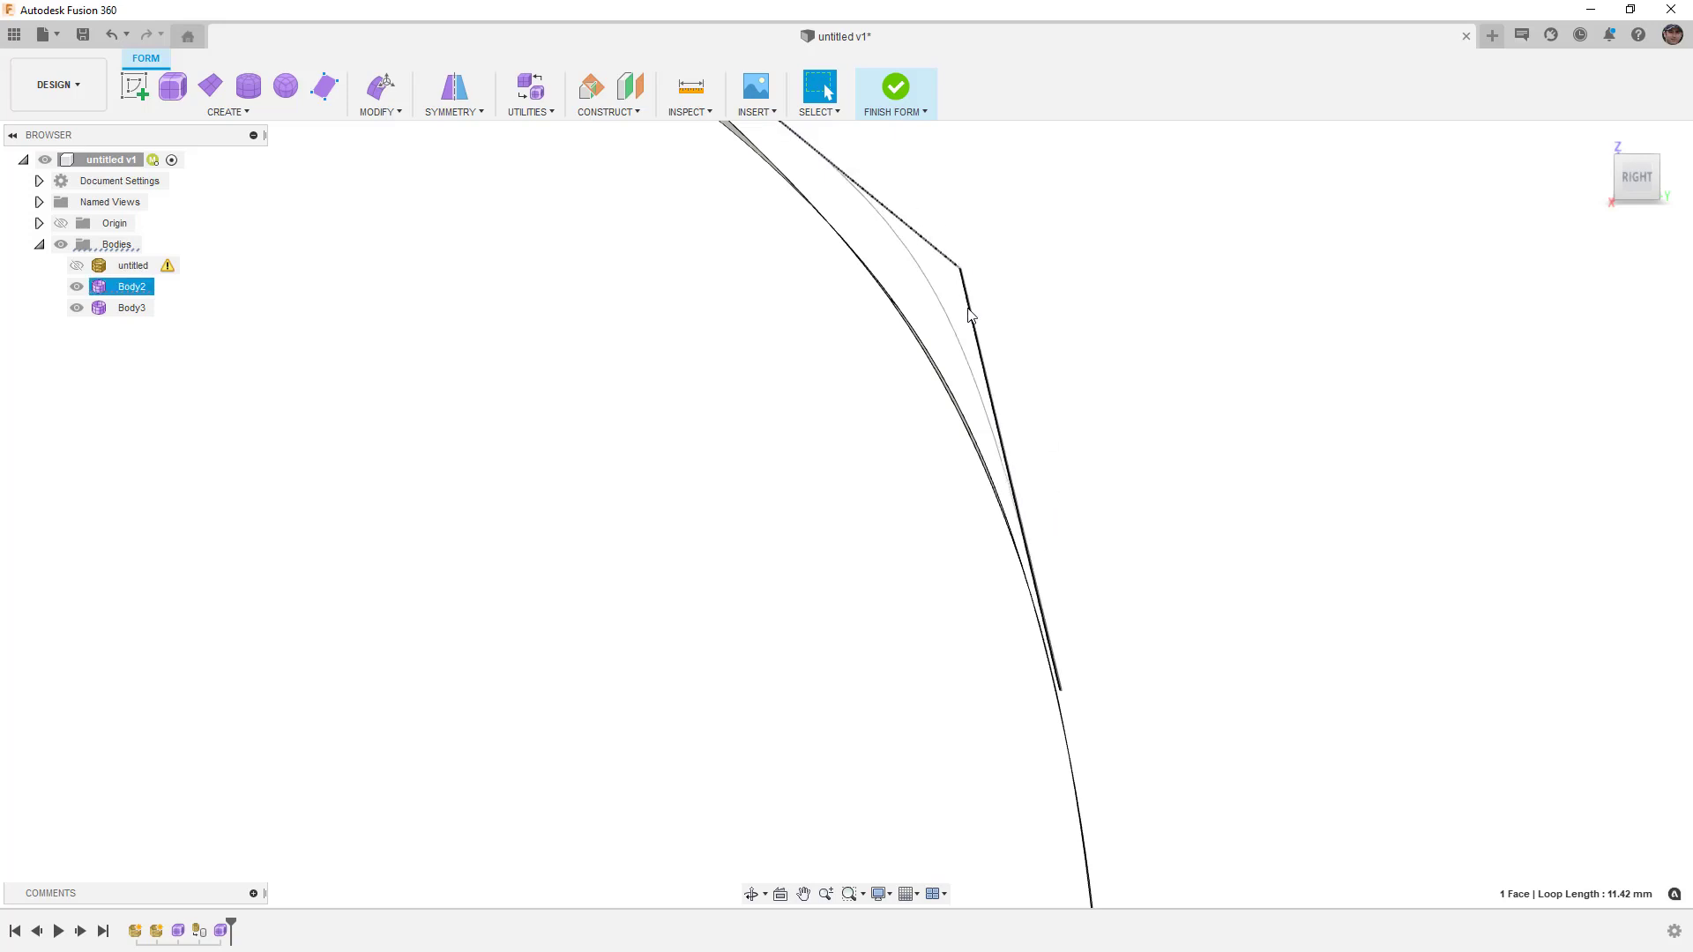
pyautogui.keyDown('shift'); pyautogui.moveTo(975, 397); pyautogui.dragTo(886, 435, button='middle'); pyautogui.keyUp('shift')
pyautogui.scroll(-5, 886, 435)
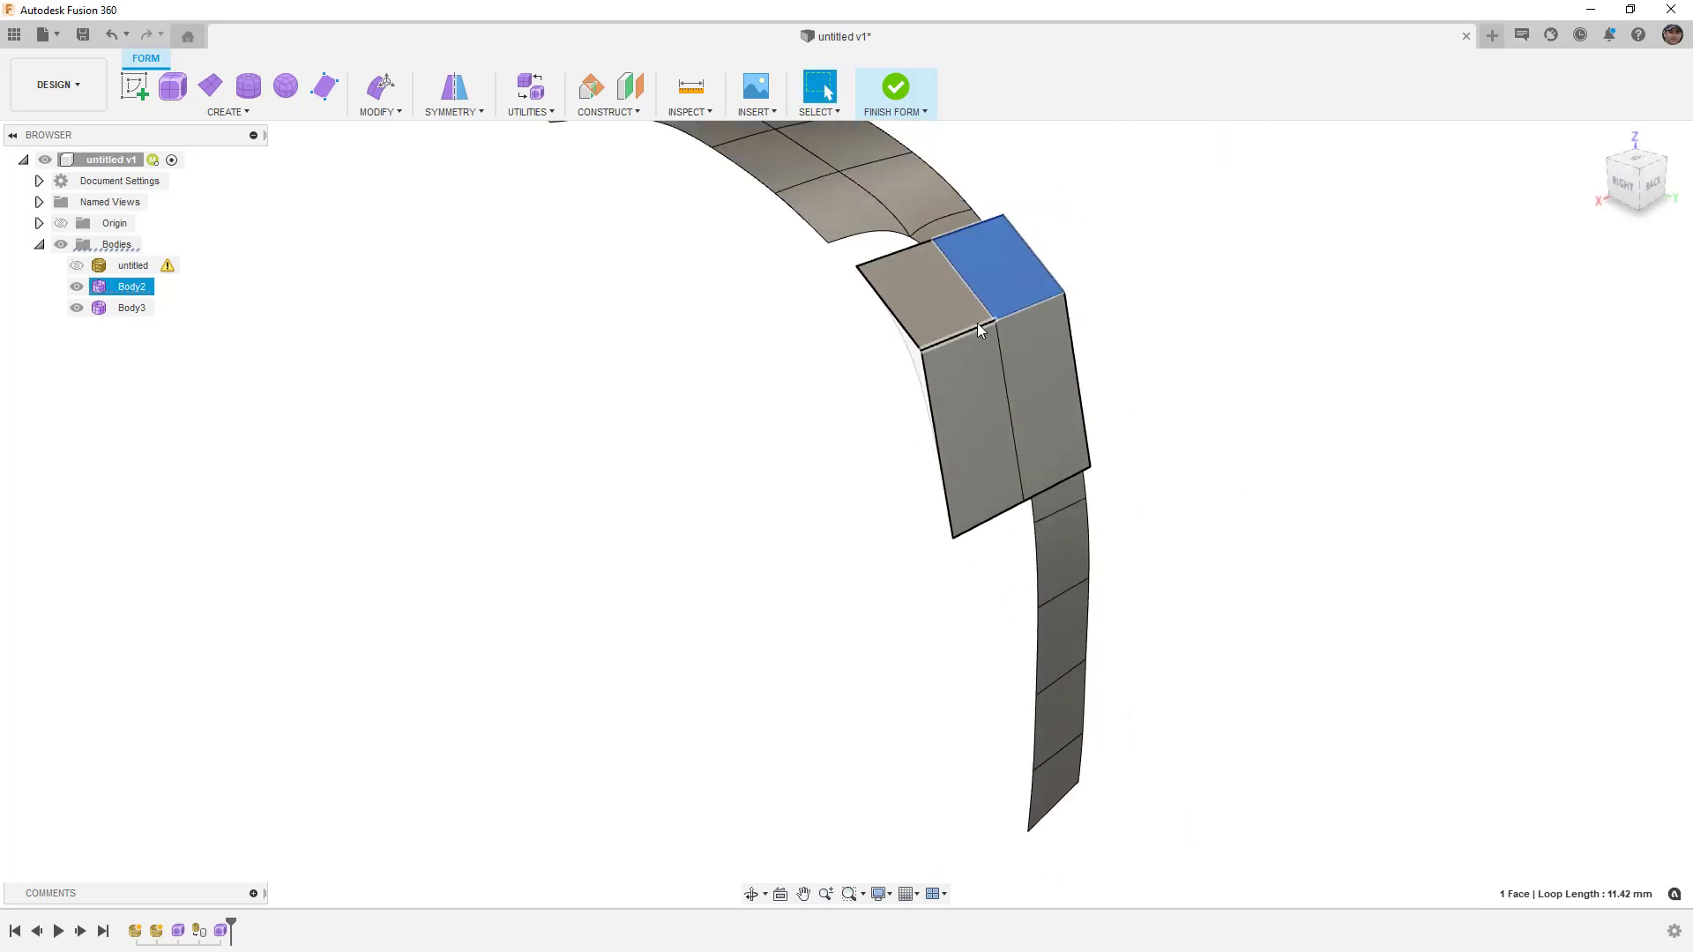
pyautogui.click(961, 393)
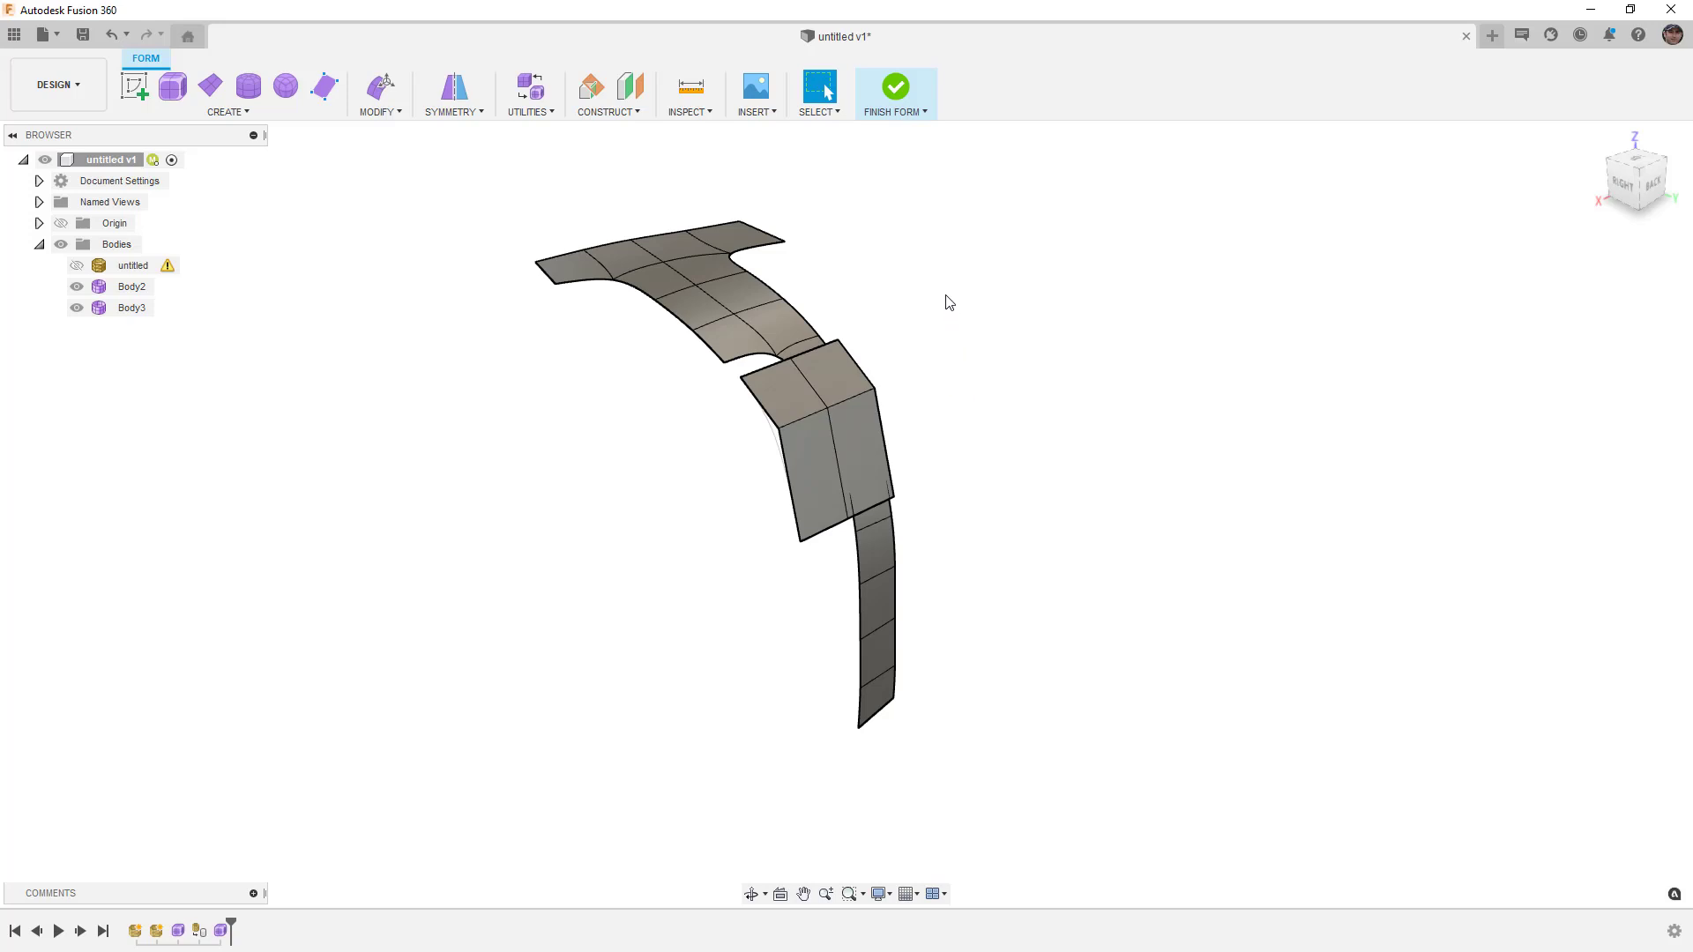
pyautogui.click(901, 97)
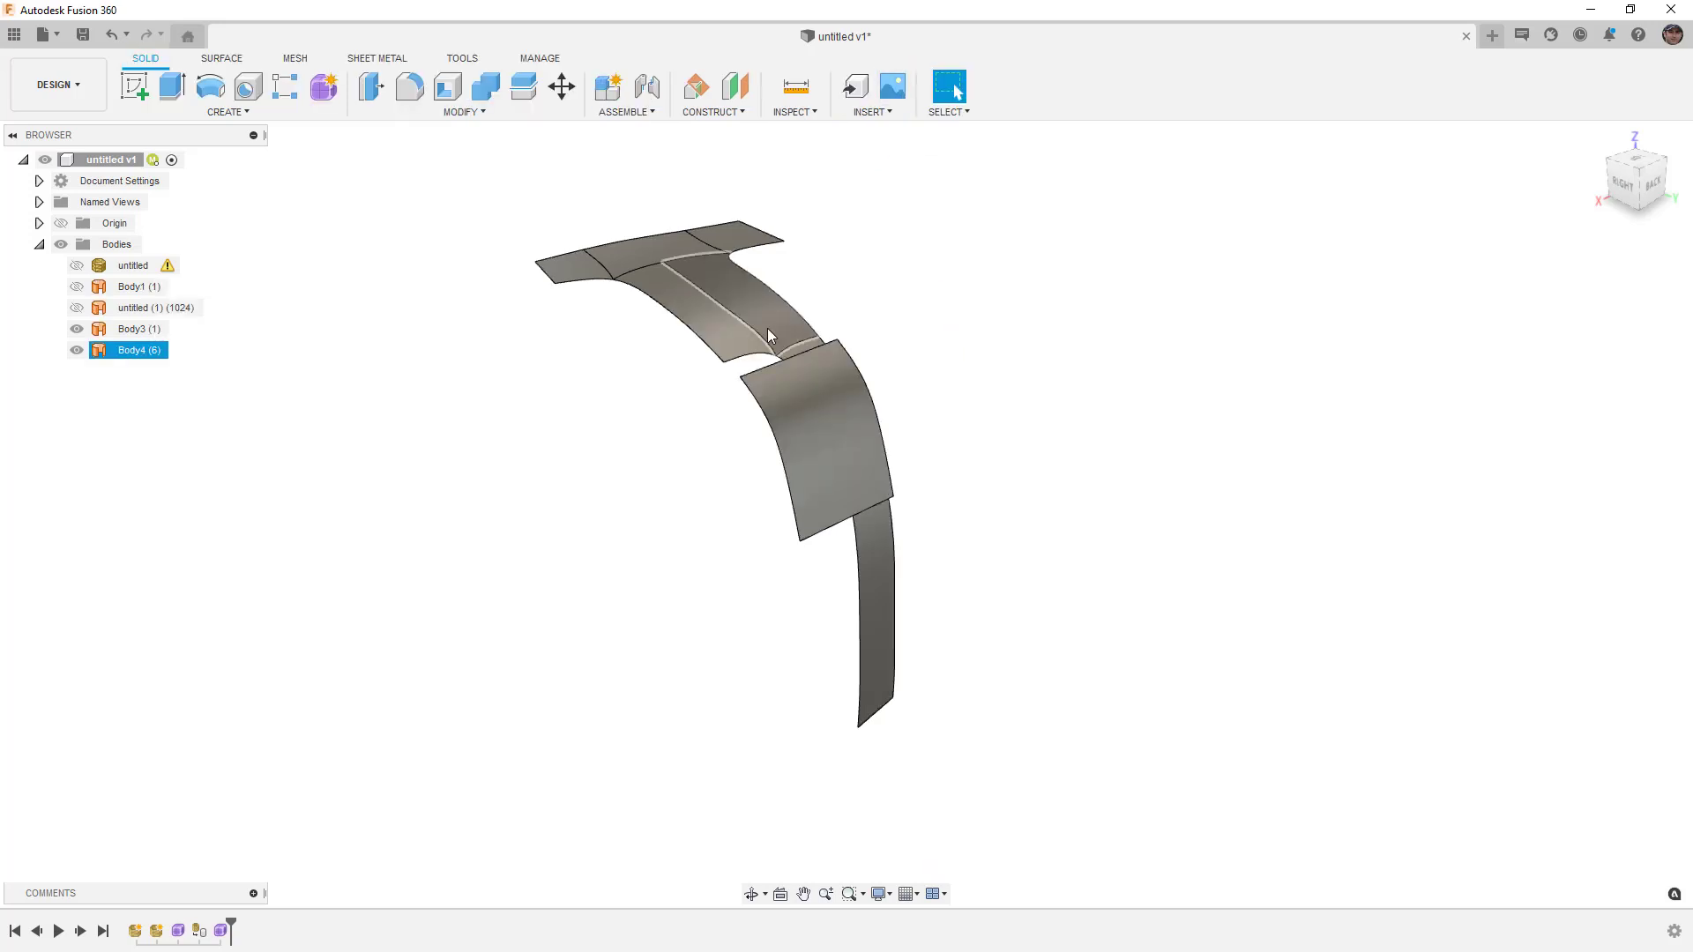